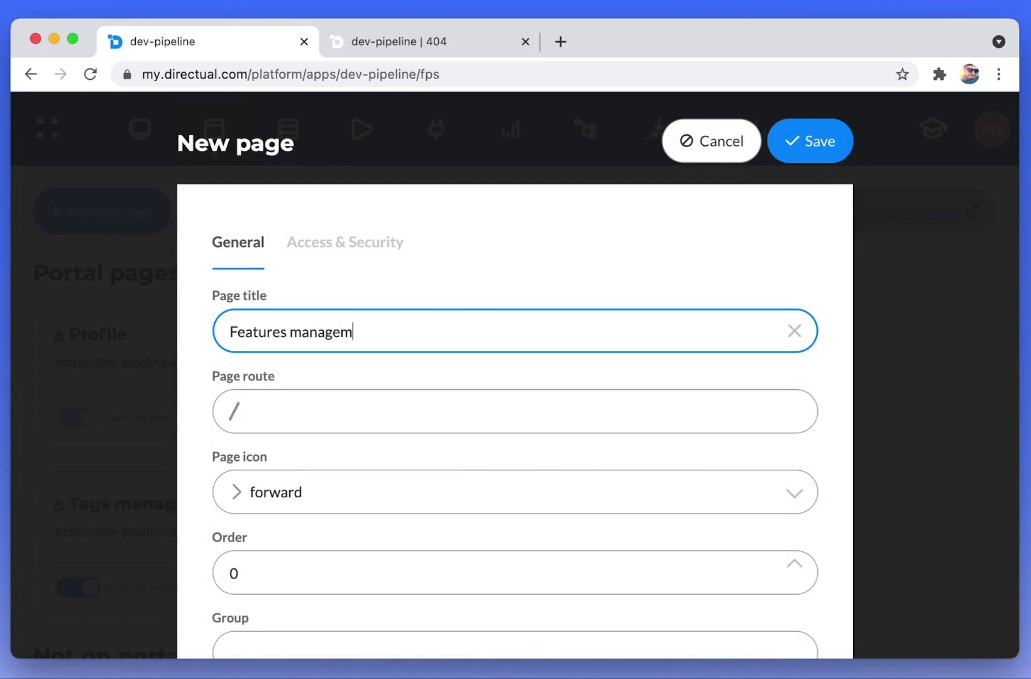
Step: Save a new page with route features-management, the gates icon and group admin pages
click(292, 415)
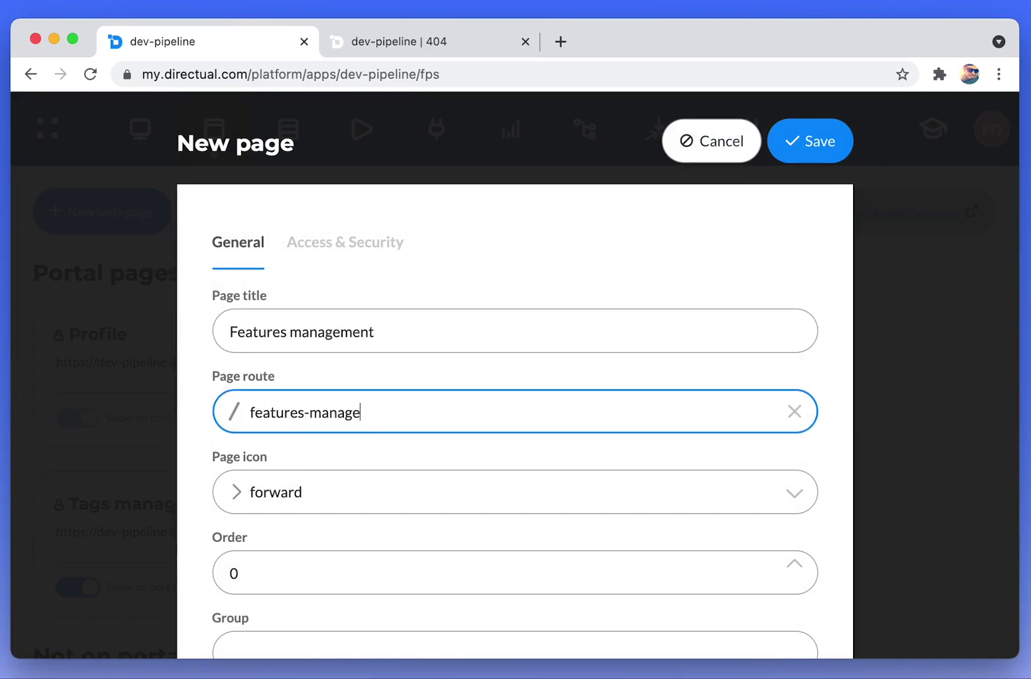
scroll(313, 423, down, 3)
click(329, 361)
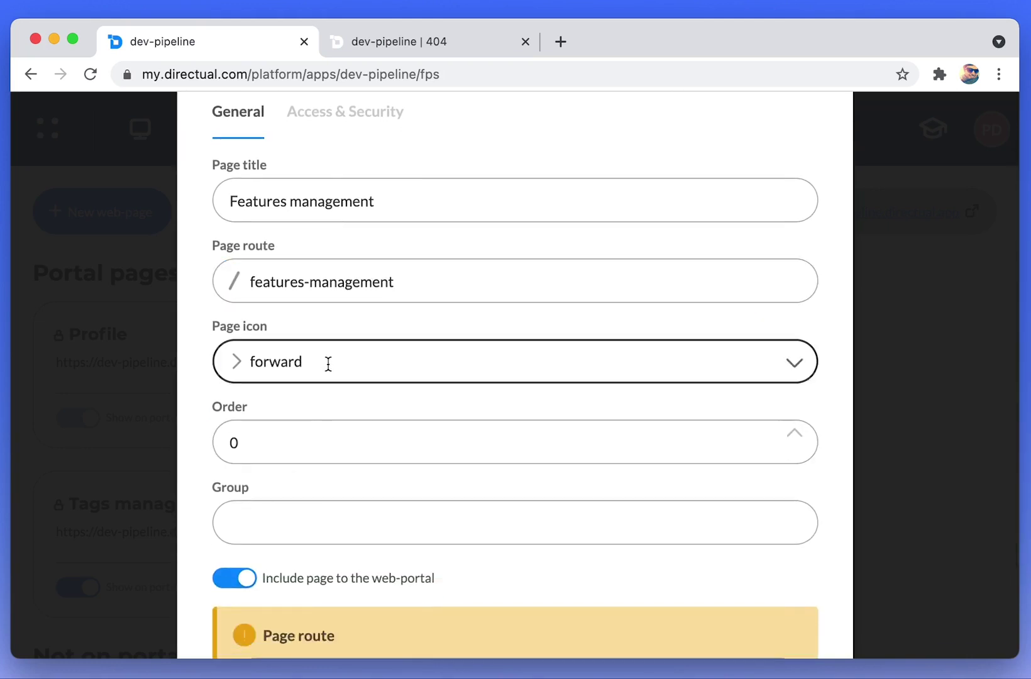
click(316, 525)
text(admin pages)
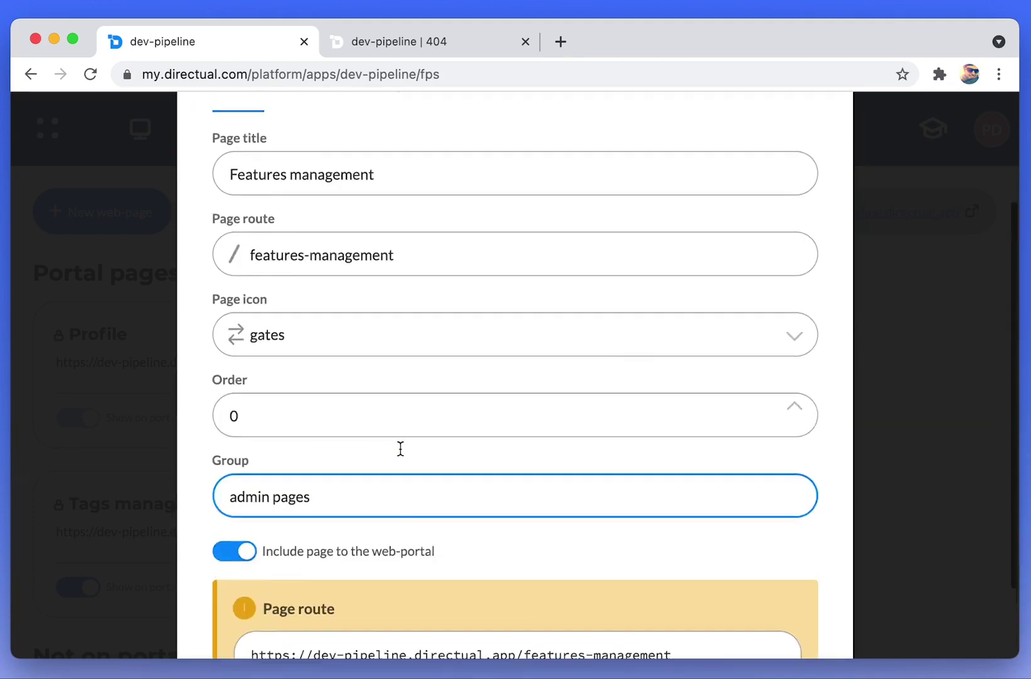
scroll(400, 449, up, 3)
click(812, 142)
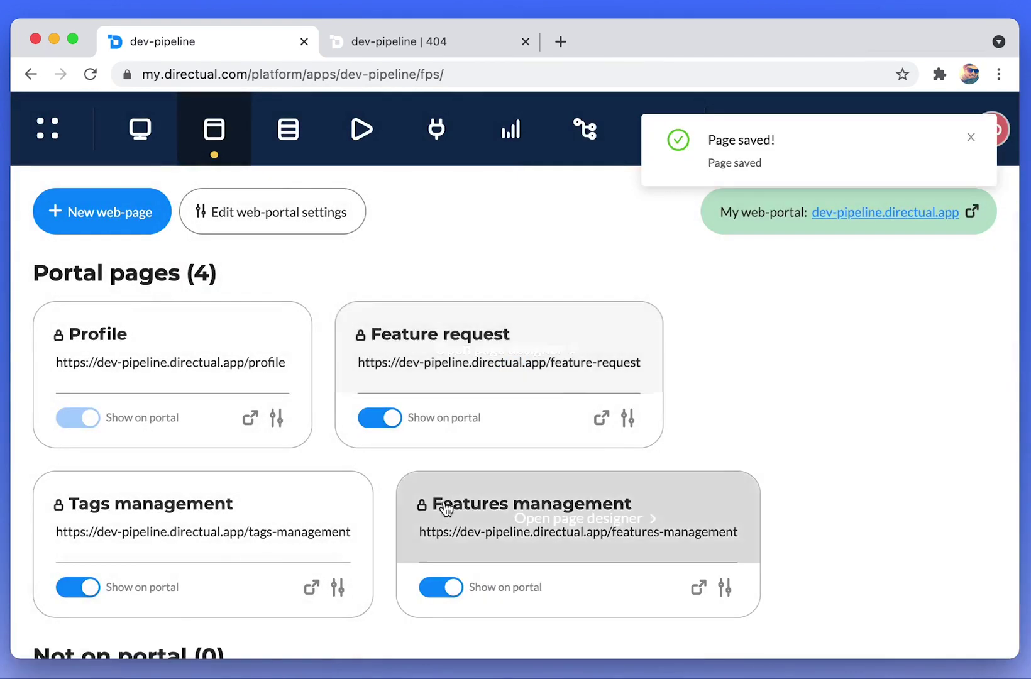
Step: Reload the live portal to see the new page, then glance at Tags management's settings
click(369, 42)
key(super+r)
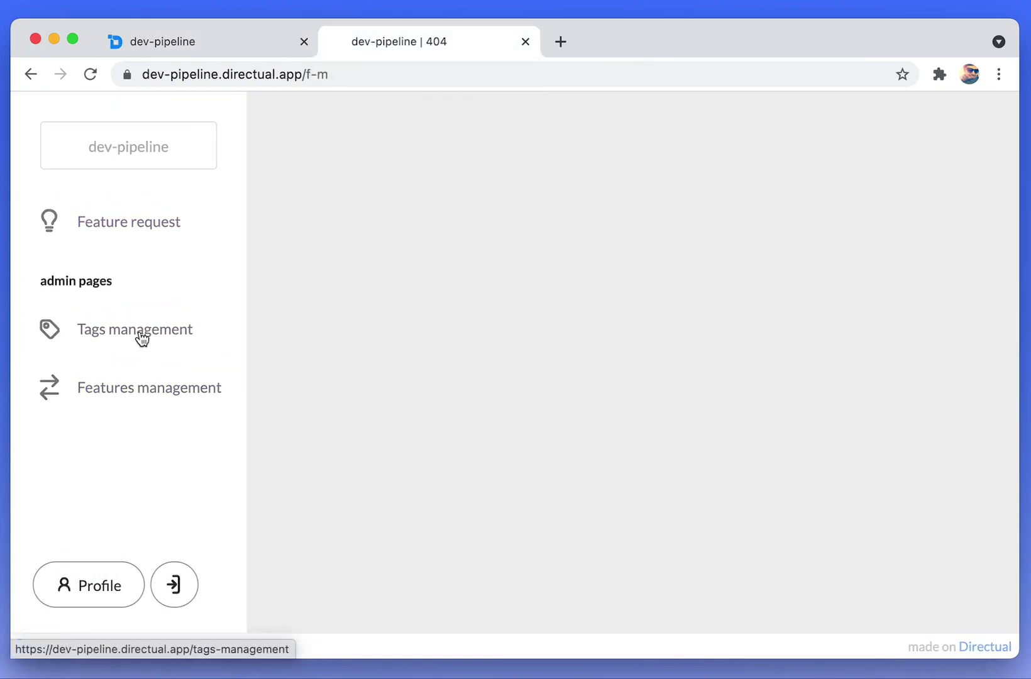
key(ctrl+shift+Tab)
scroll(527, 511, down, 1)
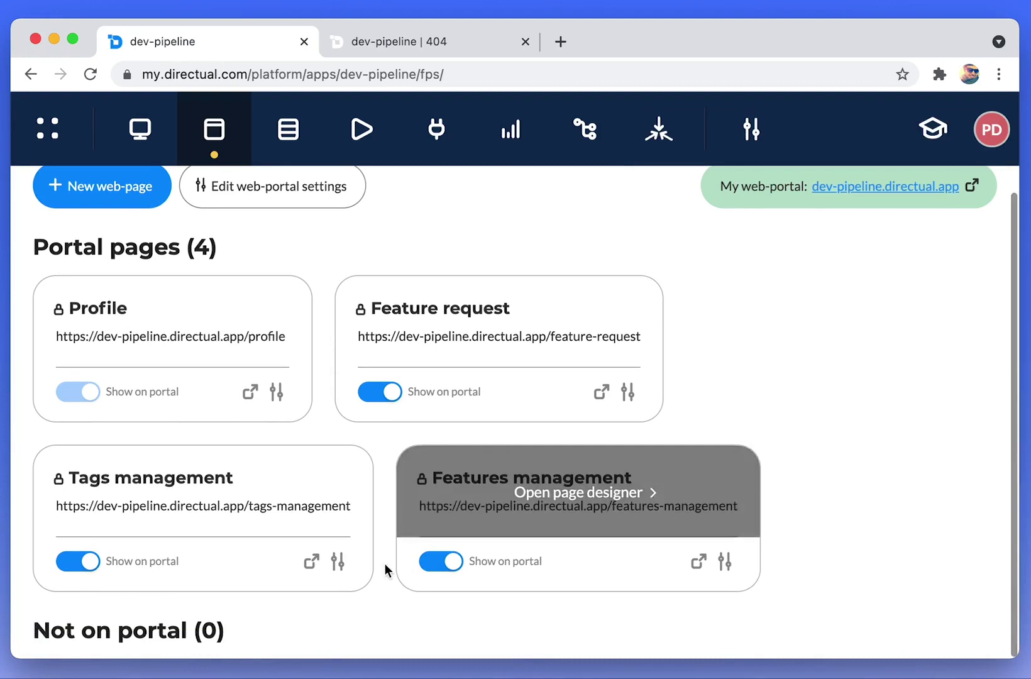
click(338, 561)
key(Escape)
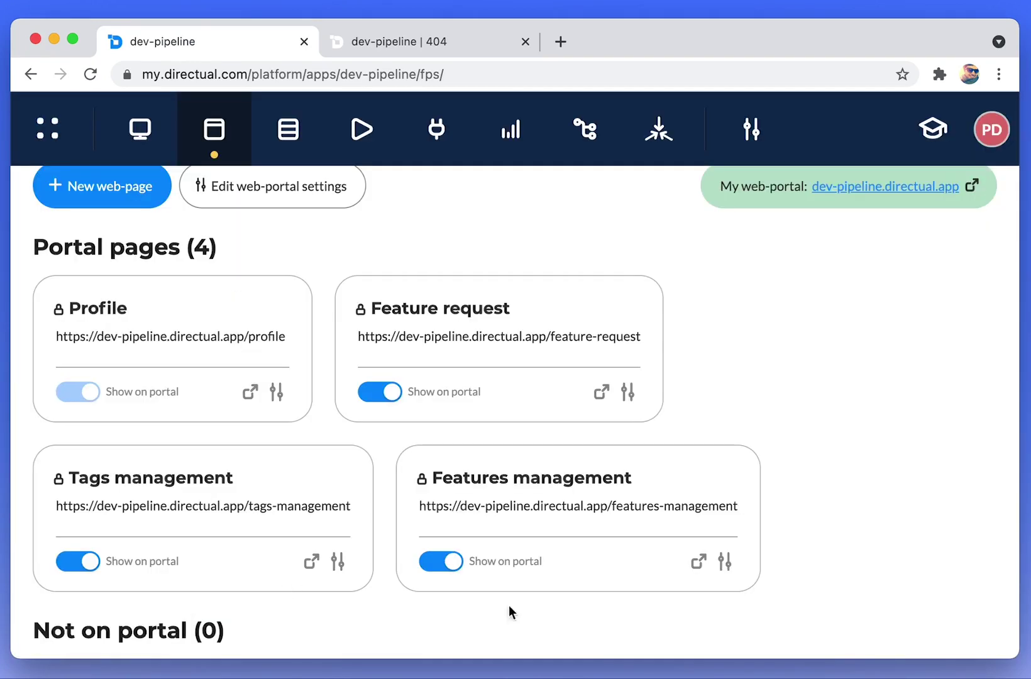
Step: Change the Features management page order to 18 and save it
click(725, 562)
scroll(349, 566, down, 3)
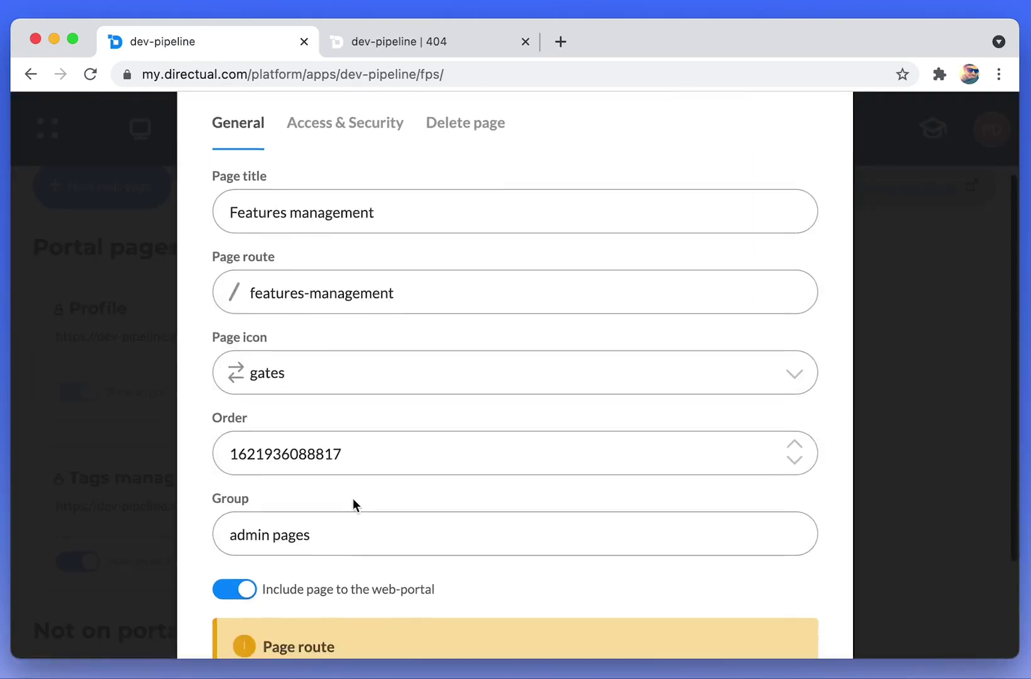
drag(367, 443, 194, 426)
text(18)
click(414, 481)
scroll(414, 480, up, 3)
click(810, 140)
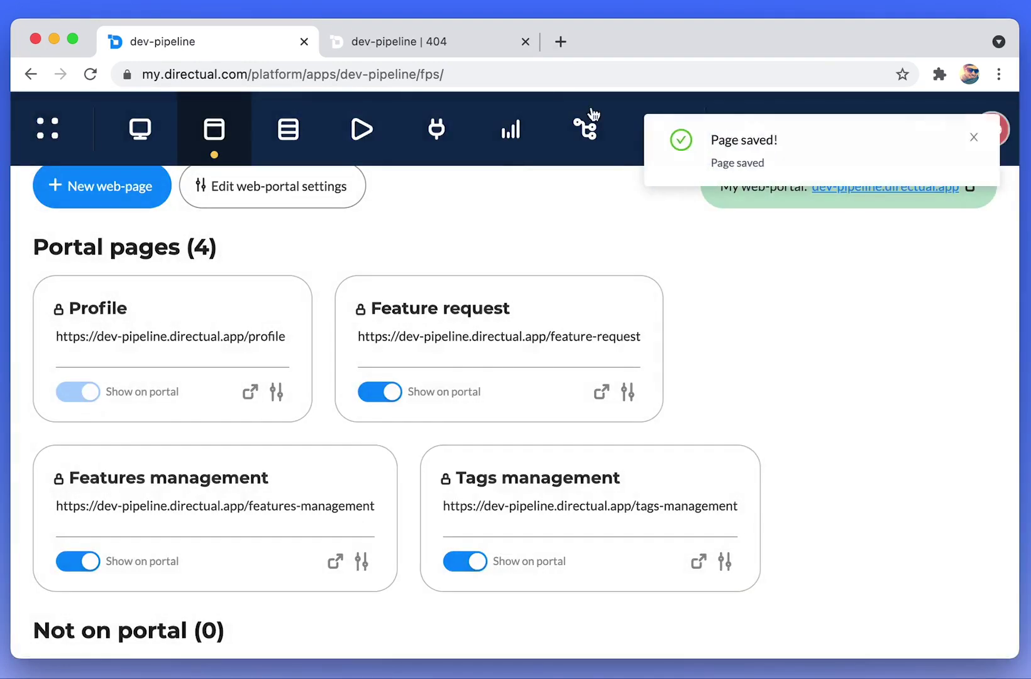
Step: Confirm Features management opens at /features-management in the live portal, then reopen its designer
click(425, 37)
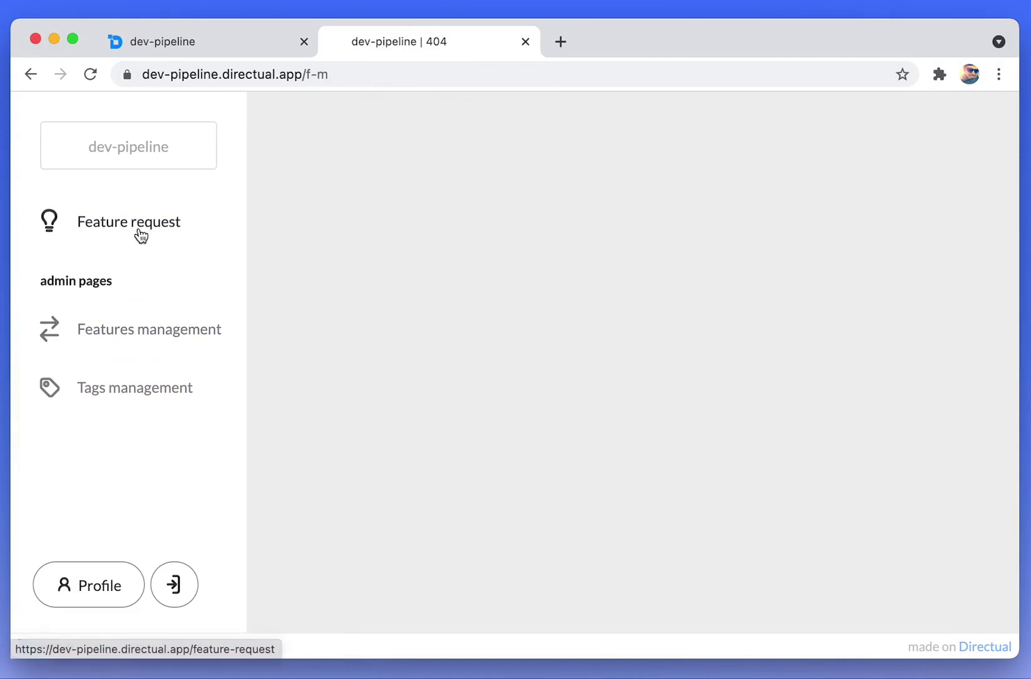
click(149, 329)
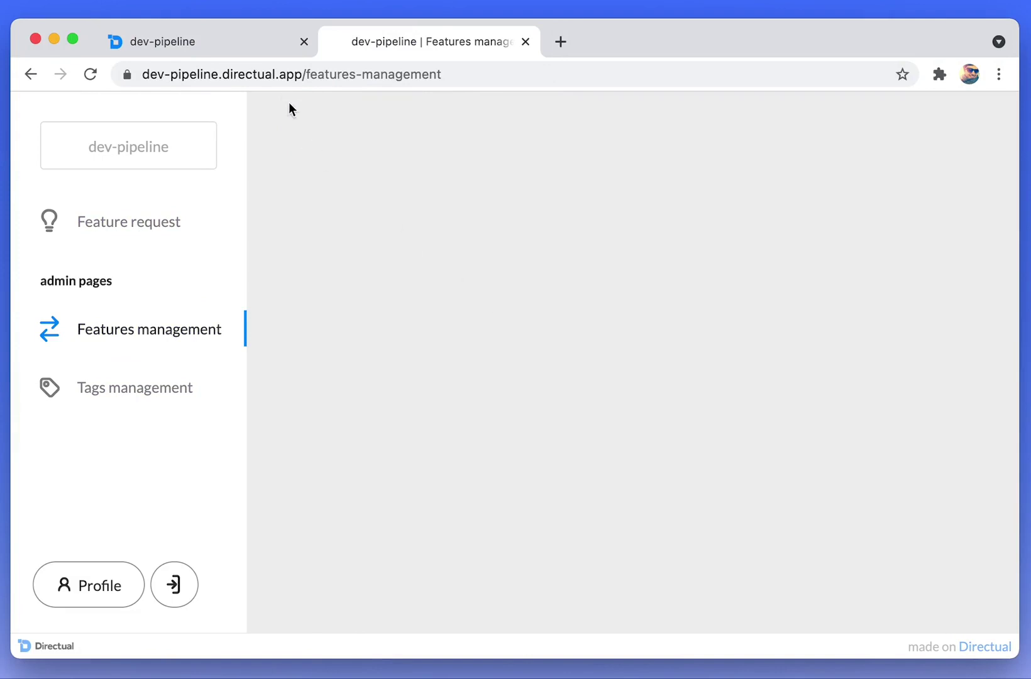
click(229, 40)
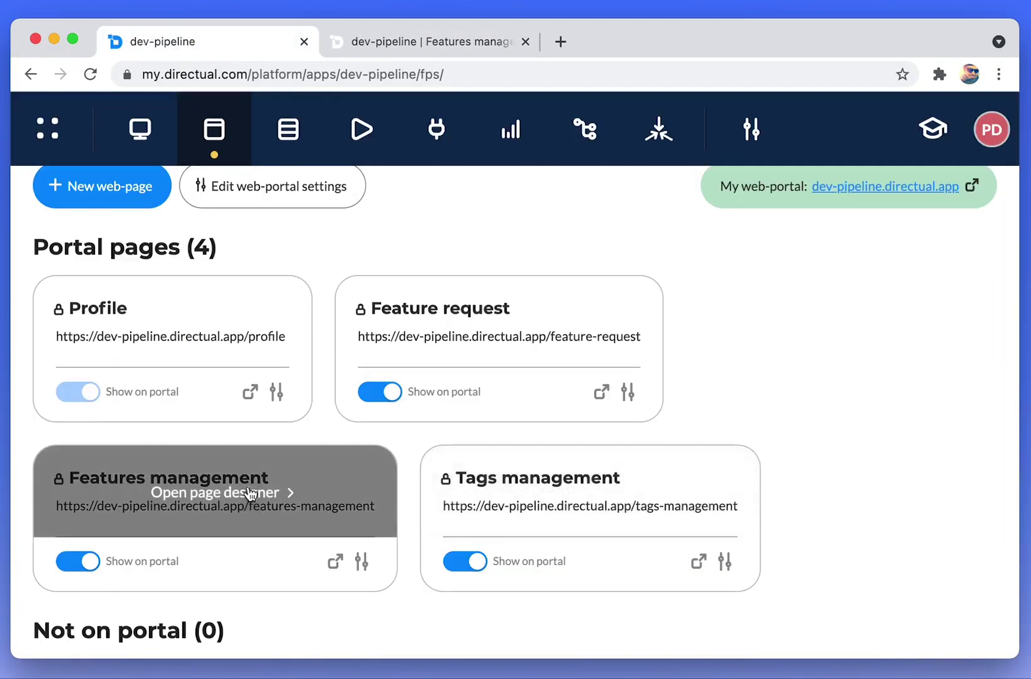
click(248, 493)
Step: Add tabs to the page and name the first two Approved and Suggested
drag(638, 353, 774, 352)
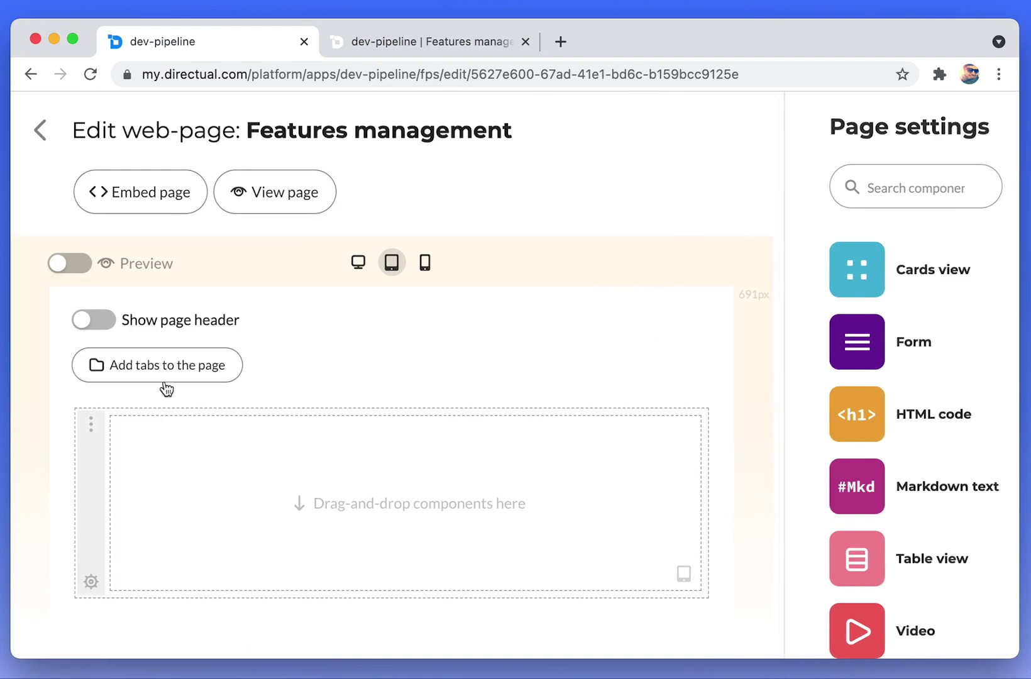
click(154, 371)
click(139, 365)
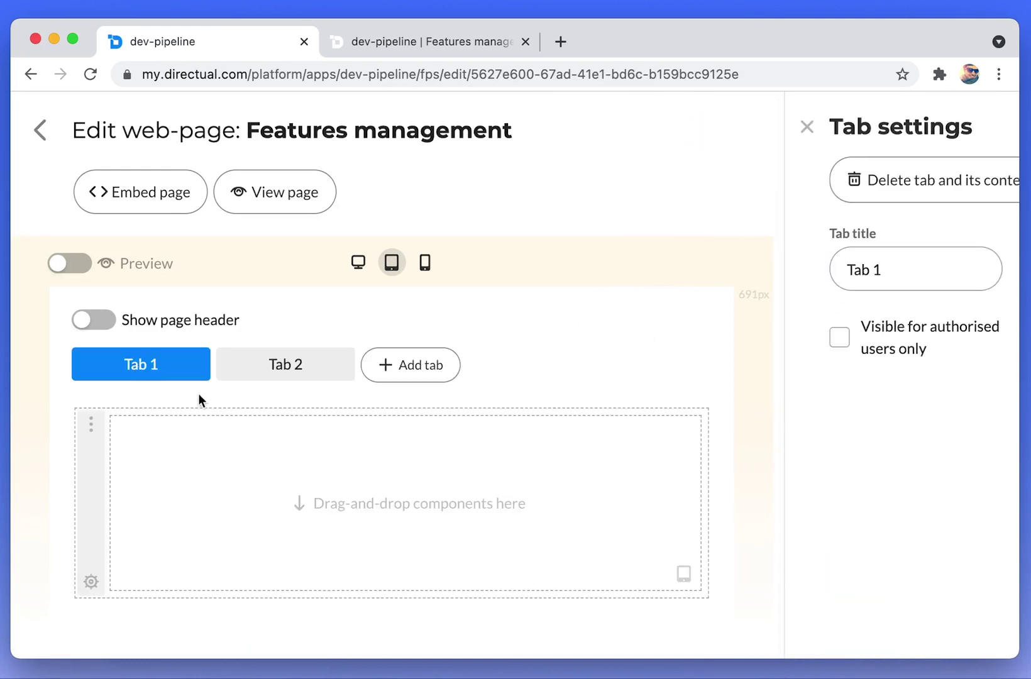
drag(785, 209, 761, 212)
click(881, 259)
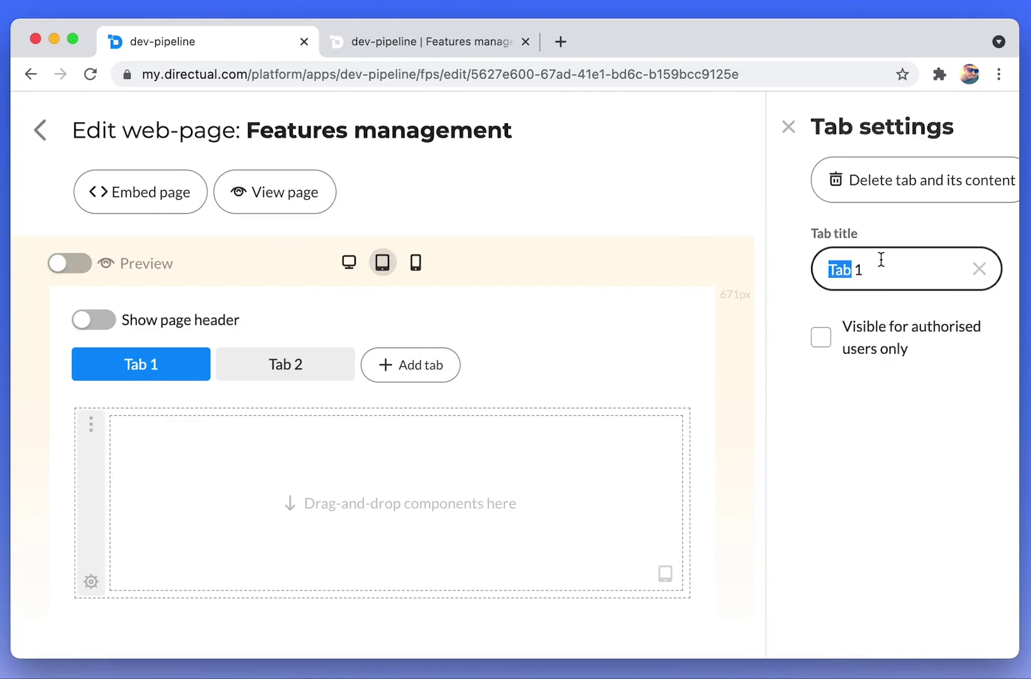
text(A)
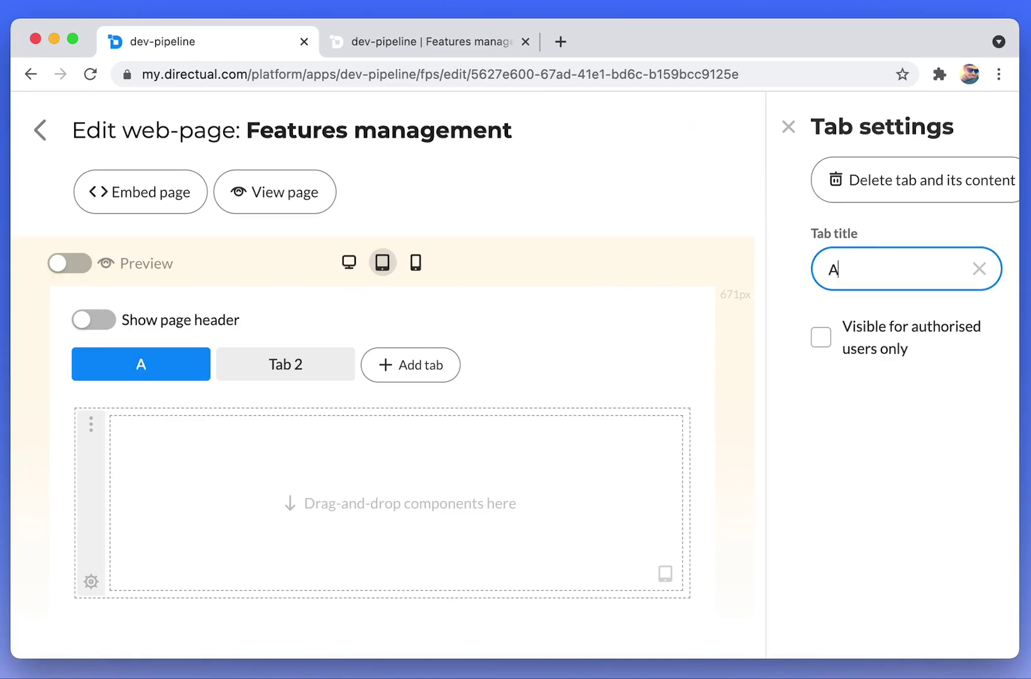
text(pproved)
click(281, 365)
triple_click(874, 270)
text(Suggested)
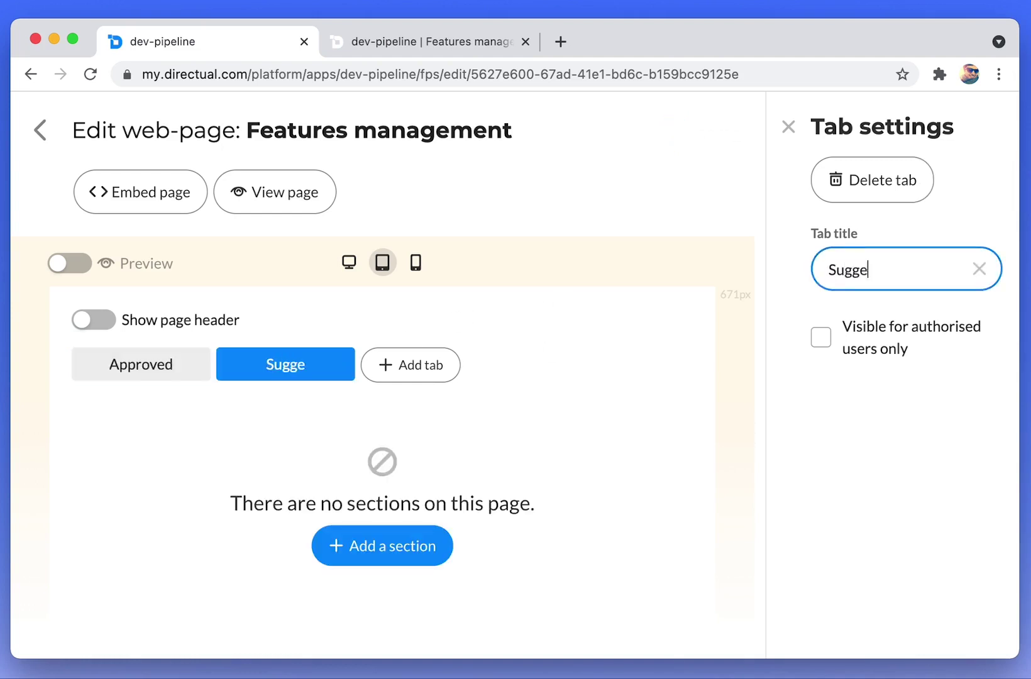
Step: Add two more tabs named Released and Declined
click(437, 366)
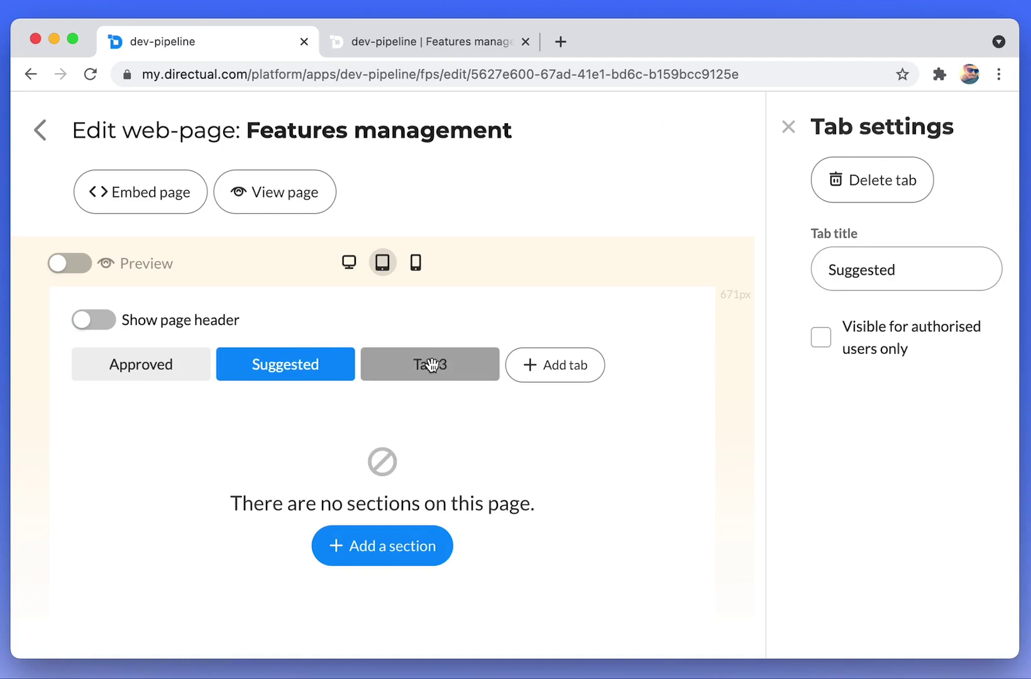
click(430, 363)
triple_click(873, 270)
text(R)
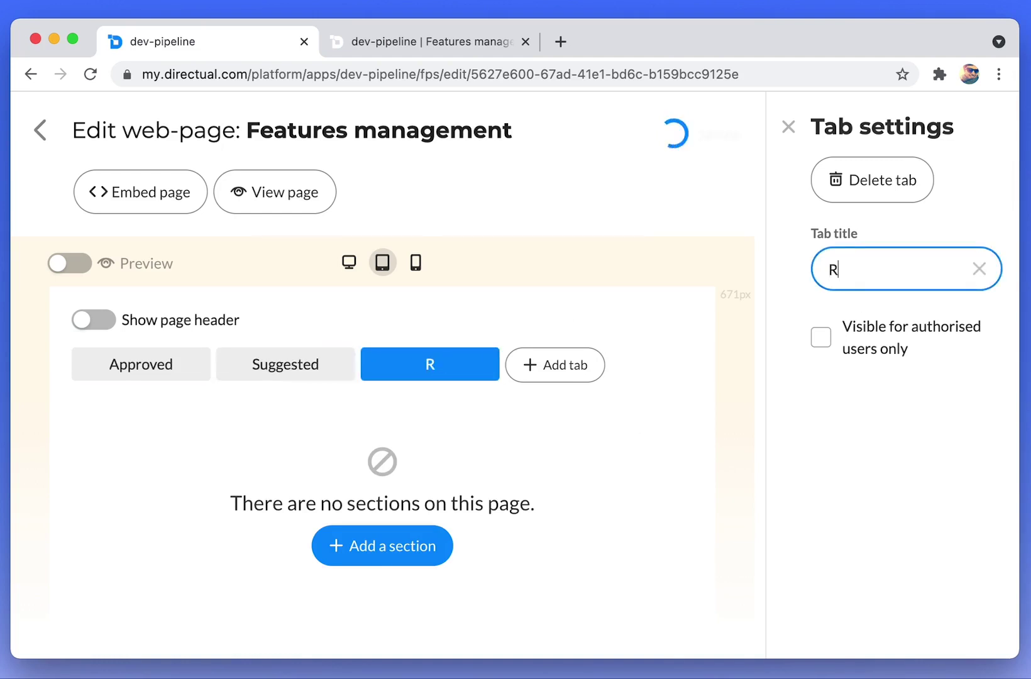
text(eleased)
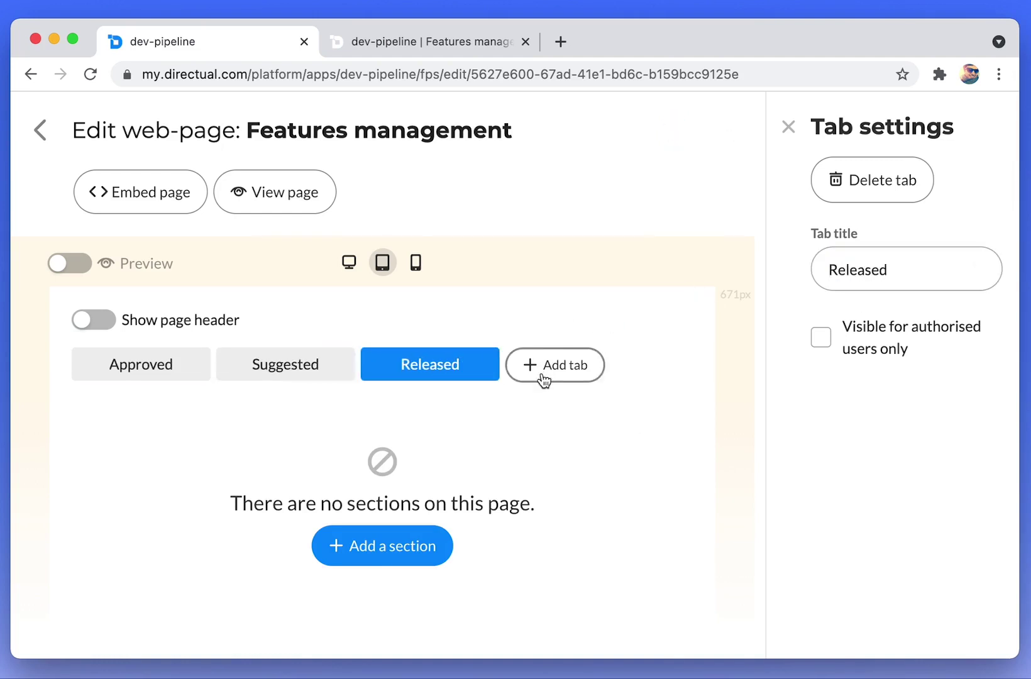
click(544, 369)
click(545, 365)
triple_click(869, 277)
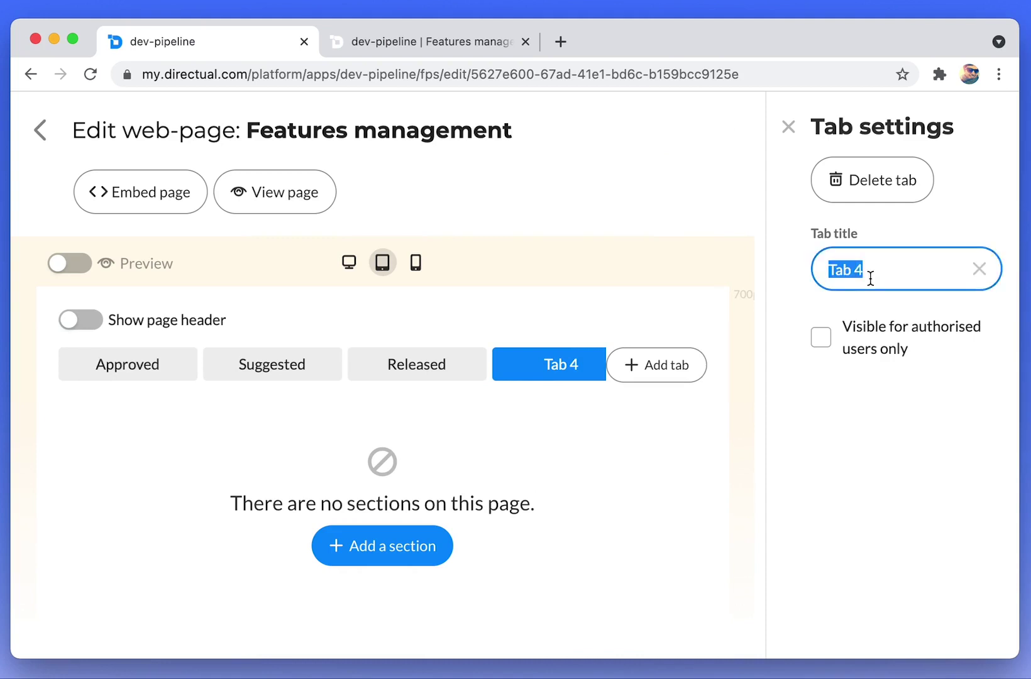
text(Declin)
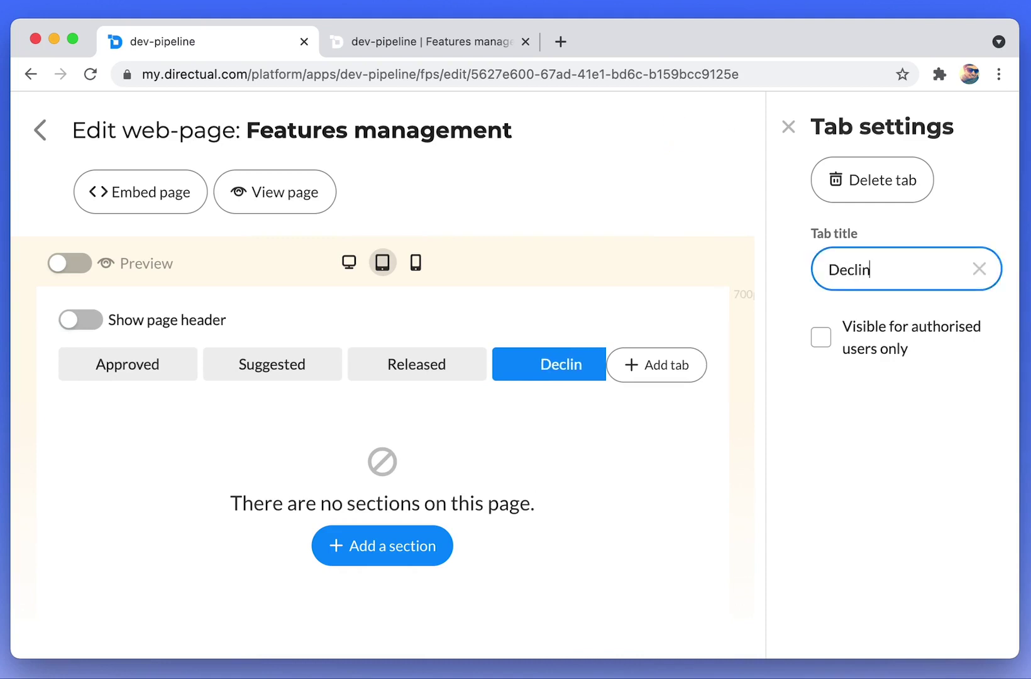
text(ed)
click(666, 284)
click(146, 369)
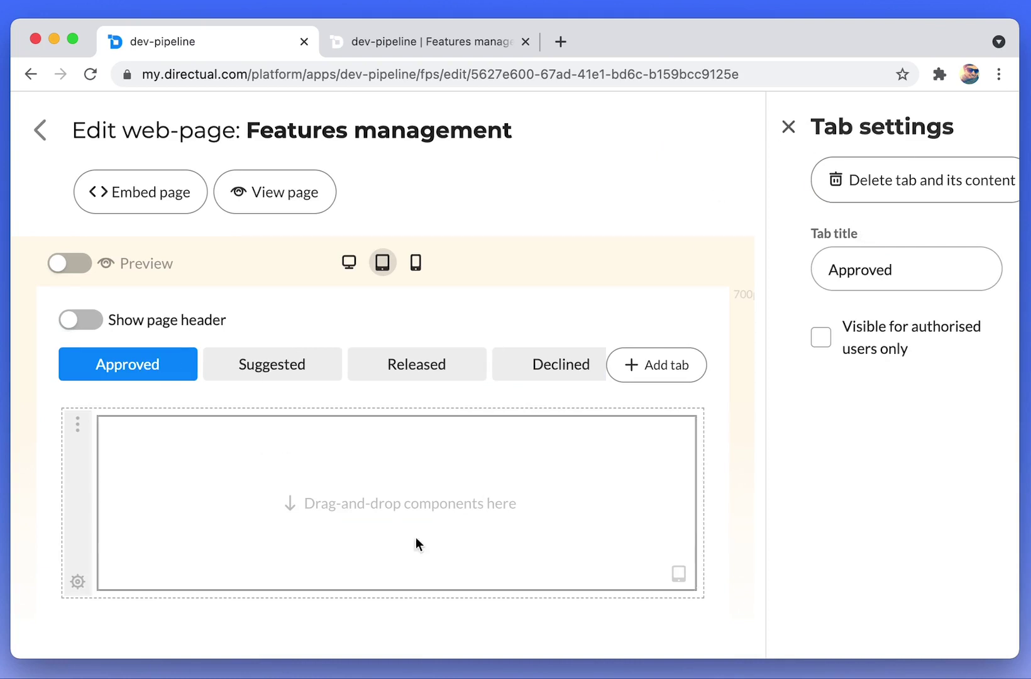
Step: Place a Cards view in the Approved tab and in a new Suggested tab section
click(495, 514)
scroll(849, 435, down, 5)
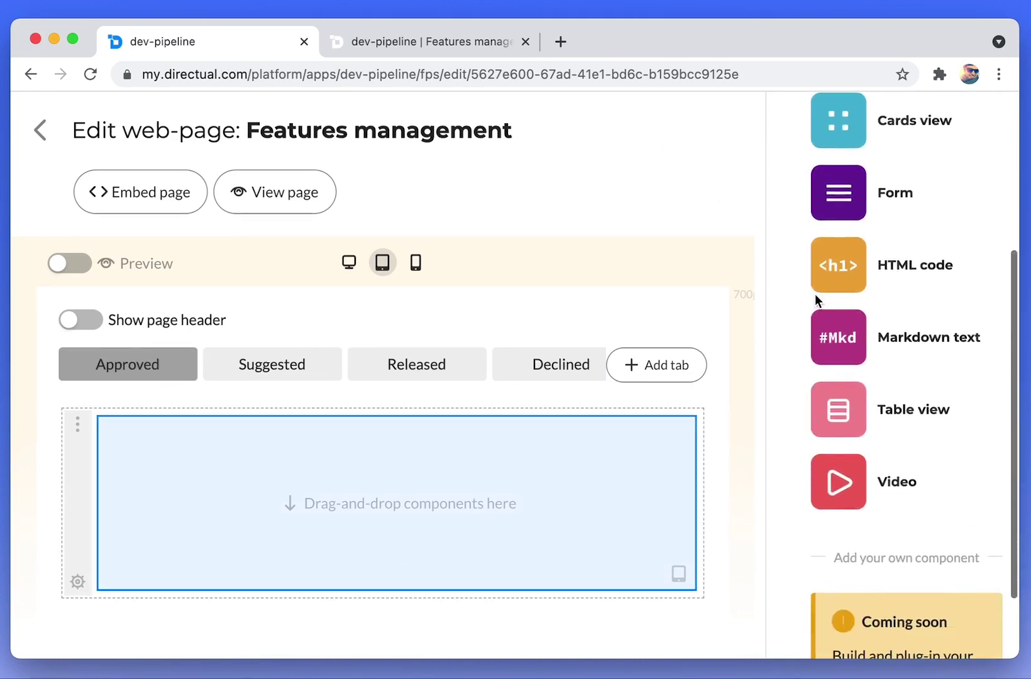
scroll(815, 294, up, 3)
drag(842, 252, 284, 497)
click(267, 369)
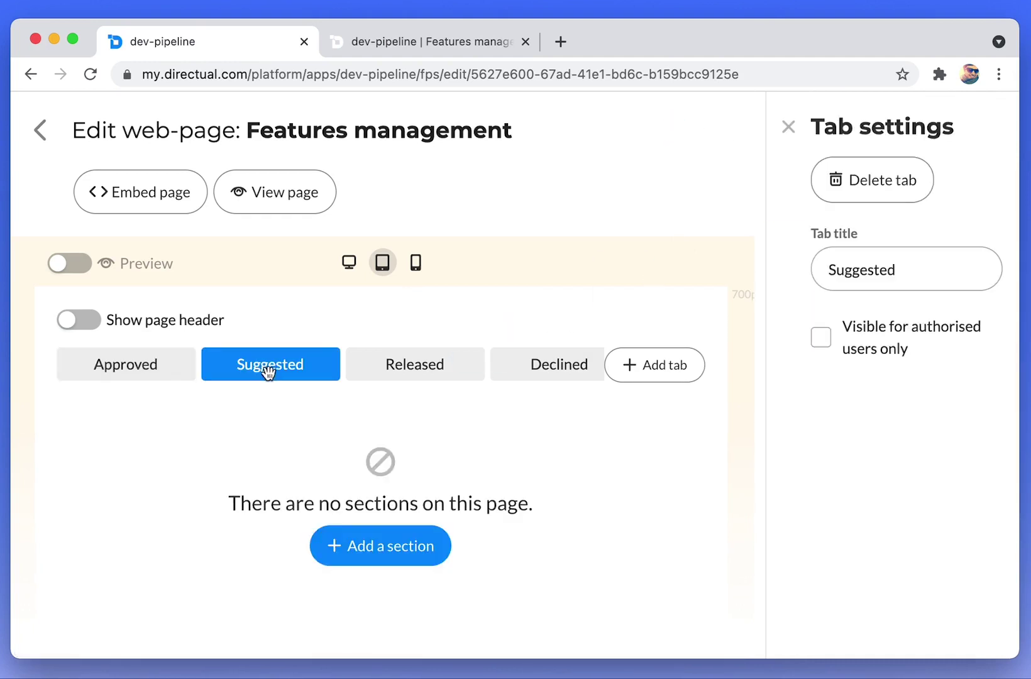
click(352, 545)
click(347, 512)
drag(837, 373, 387, 428)
Step: Add sections with a Cards view to the Released and Declined tabs
click(393, 363)
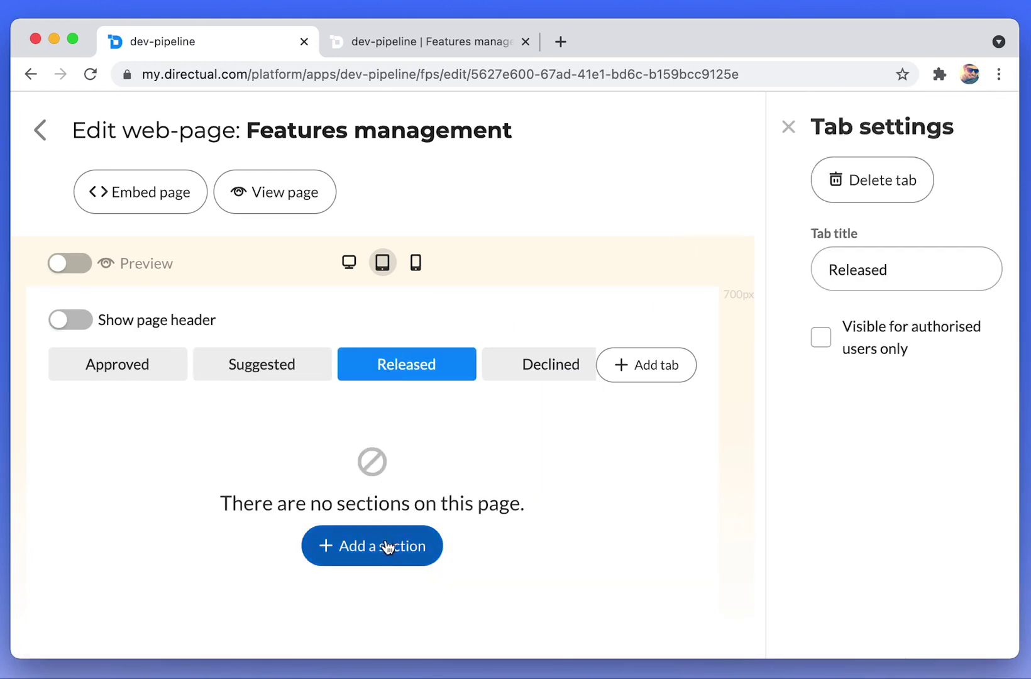
click(387, 546)
click(389, 491)
drag(813, 396, 392, 501)
click(518, 366)
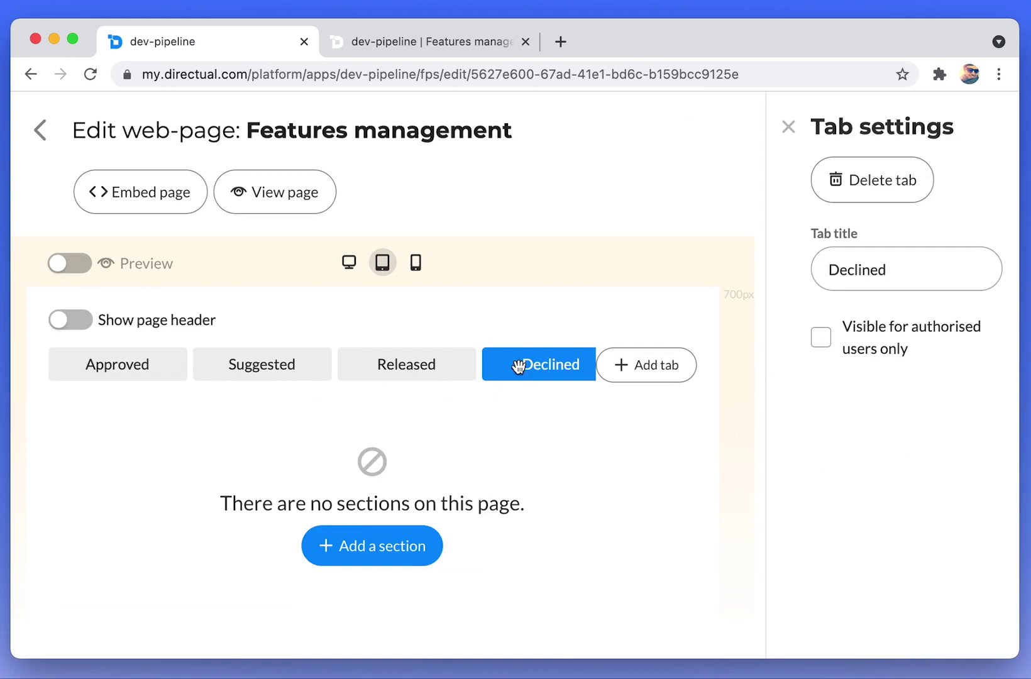
click(357, 546)
click(464, 451)
drag(763, 366, 147, 425)
click(115, 364)
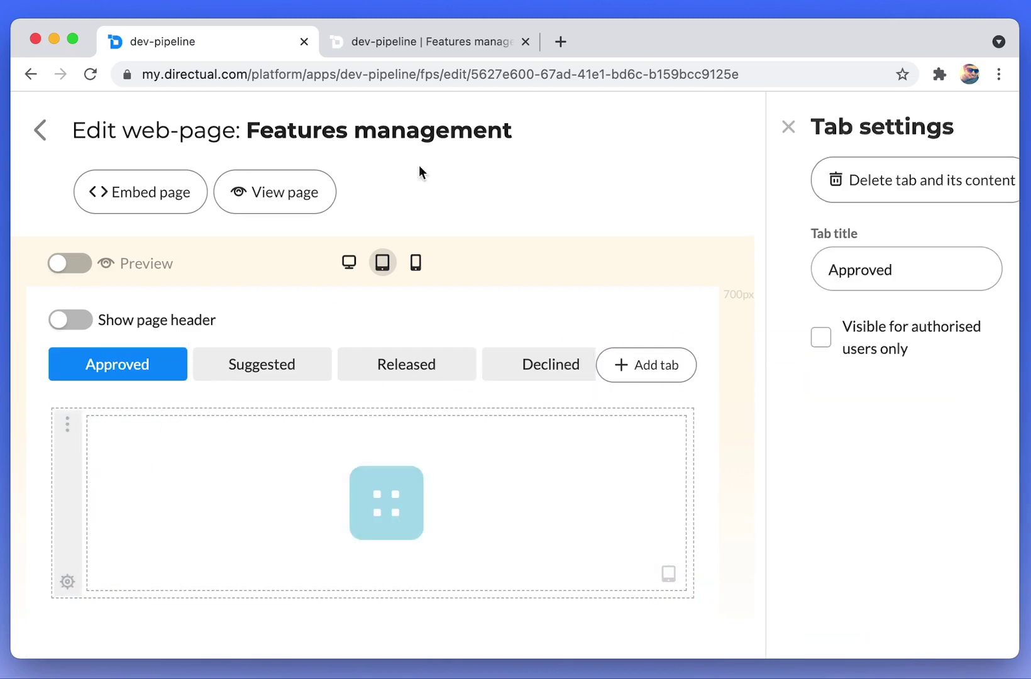
Step: Browse the Suggested, Released and Declined tabs on the live page, then go back to Portal pages
click(393, 49)
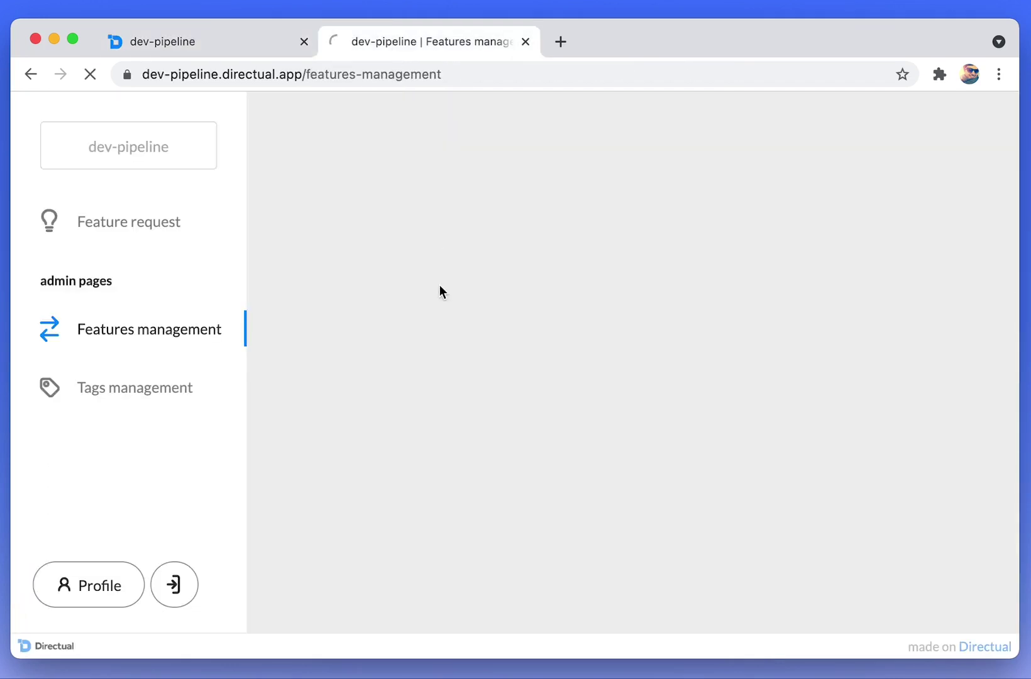
click(405, 154)
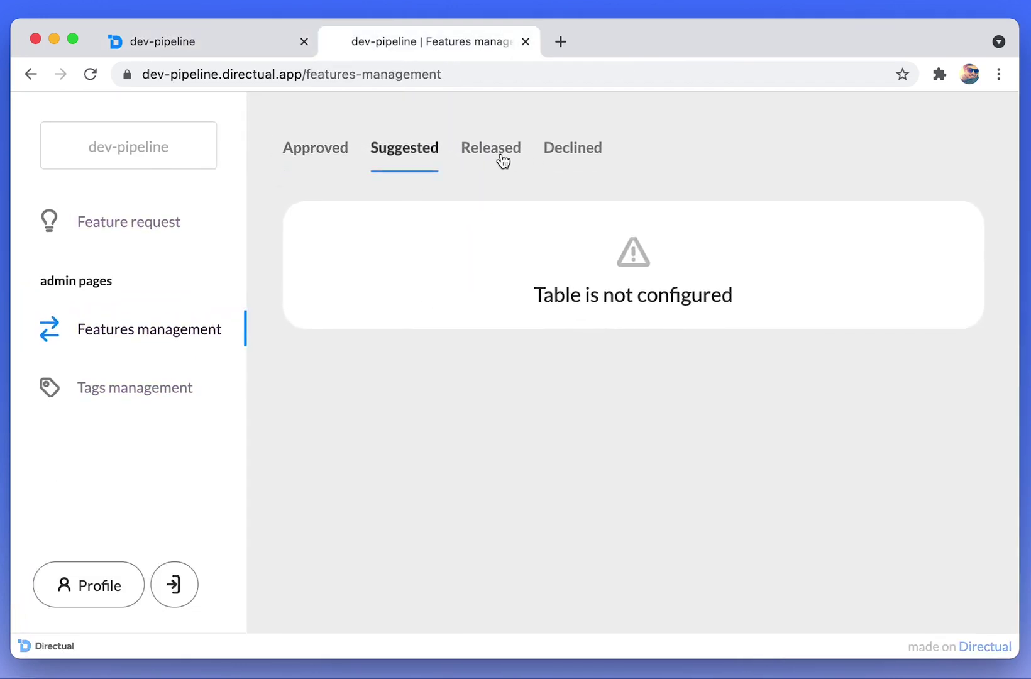
click(502, 154)
click(569, 152)
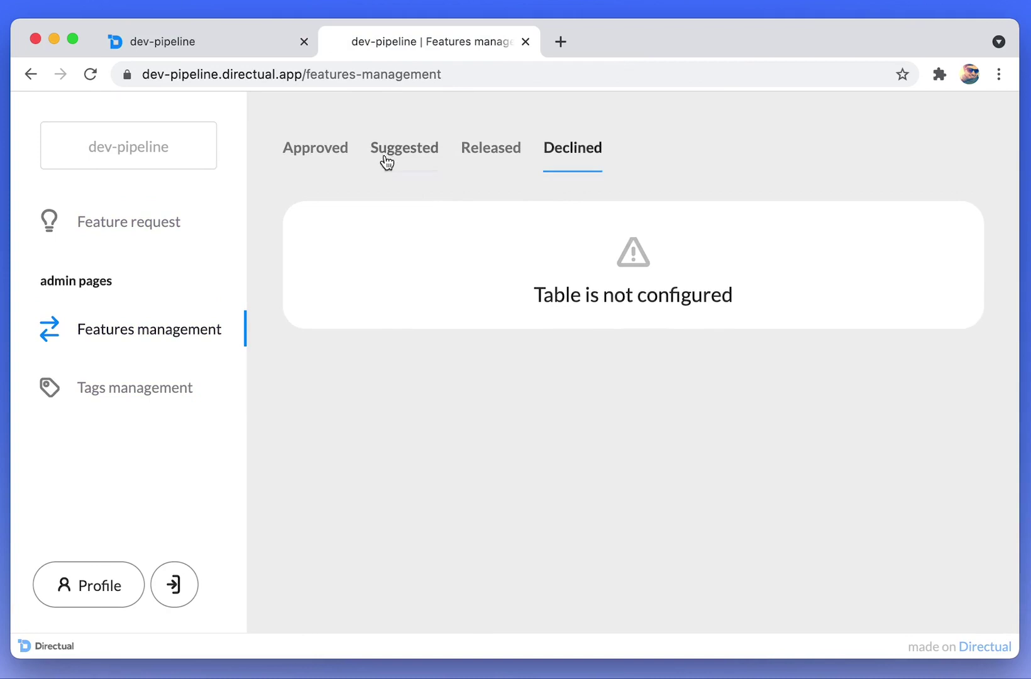
click(386, 160)
click(207, 42)
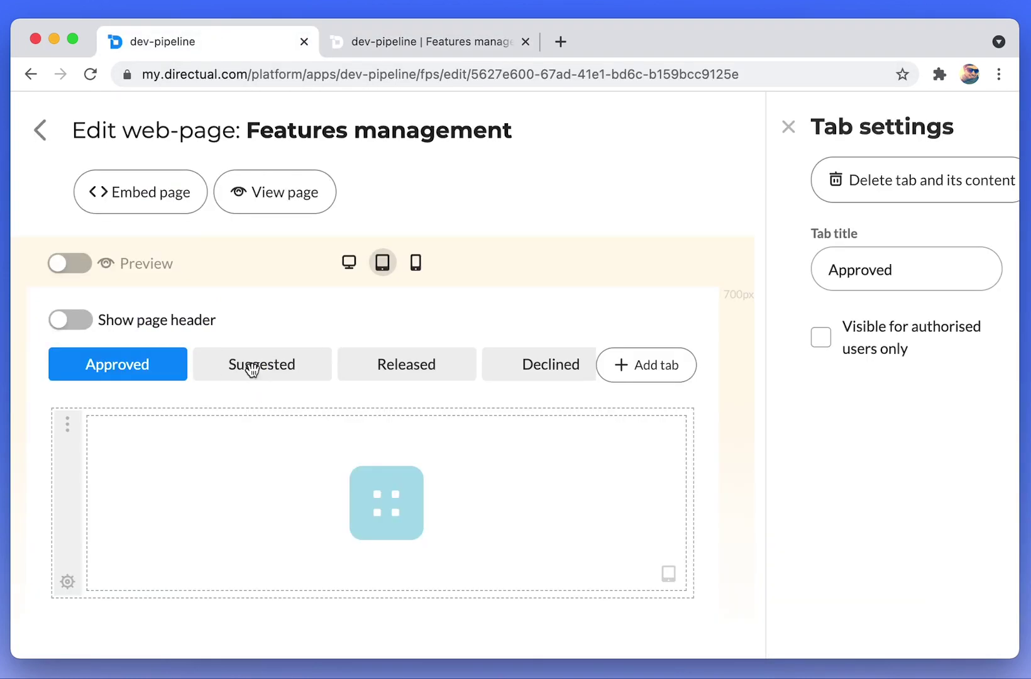
click(38, 130)
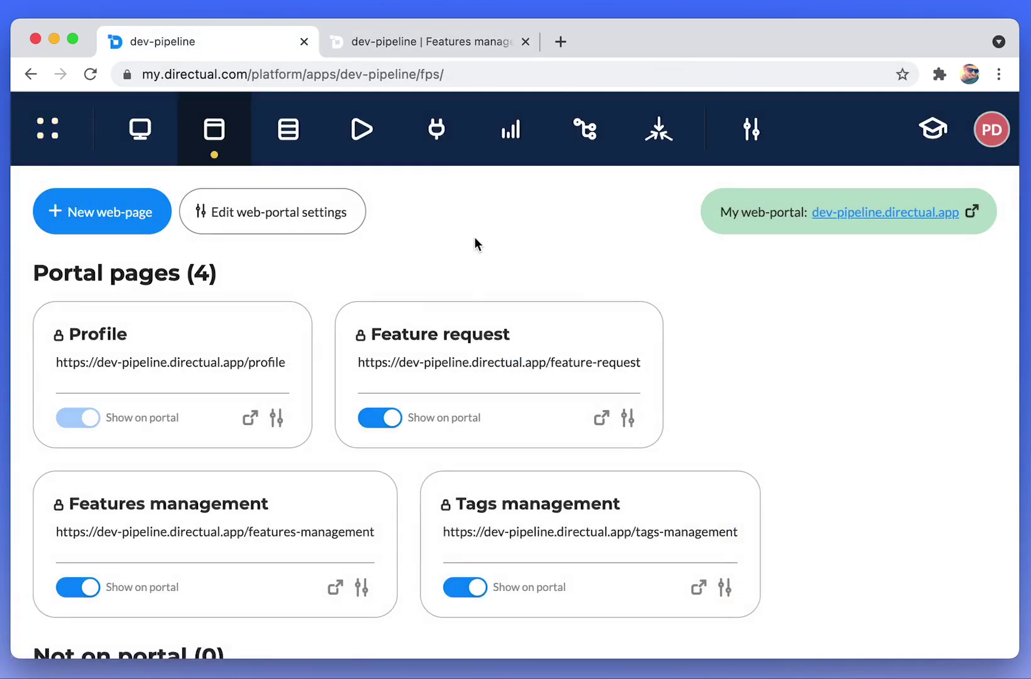
Step: Create a new API endpoint on the Features structure
click(434, 135)
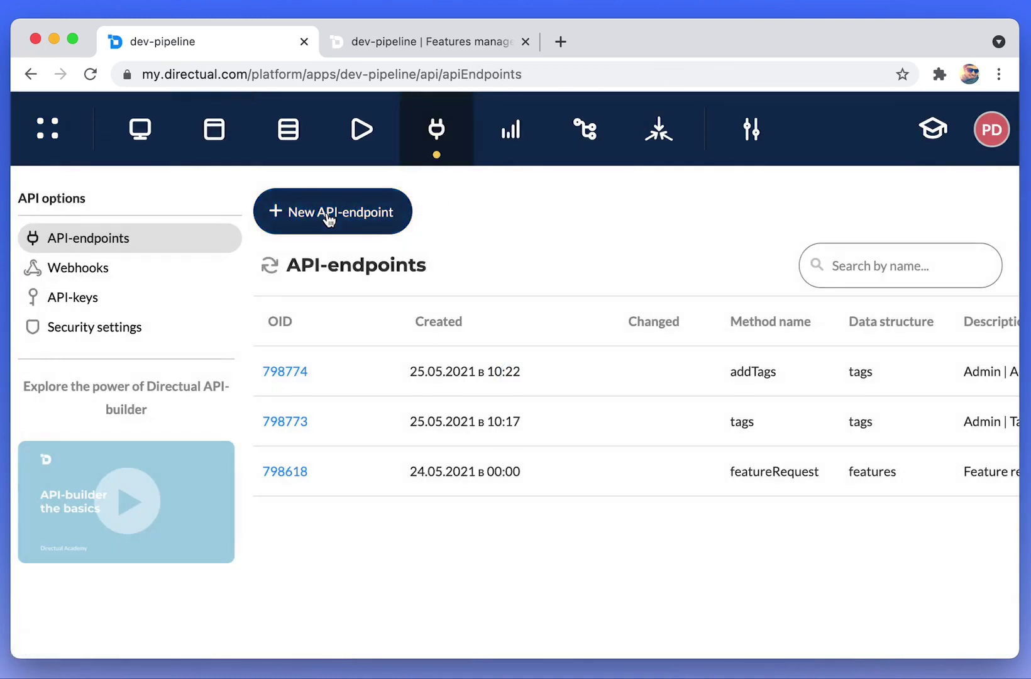
click(327, 217)
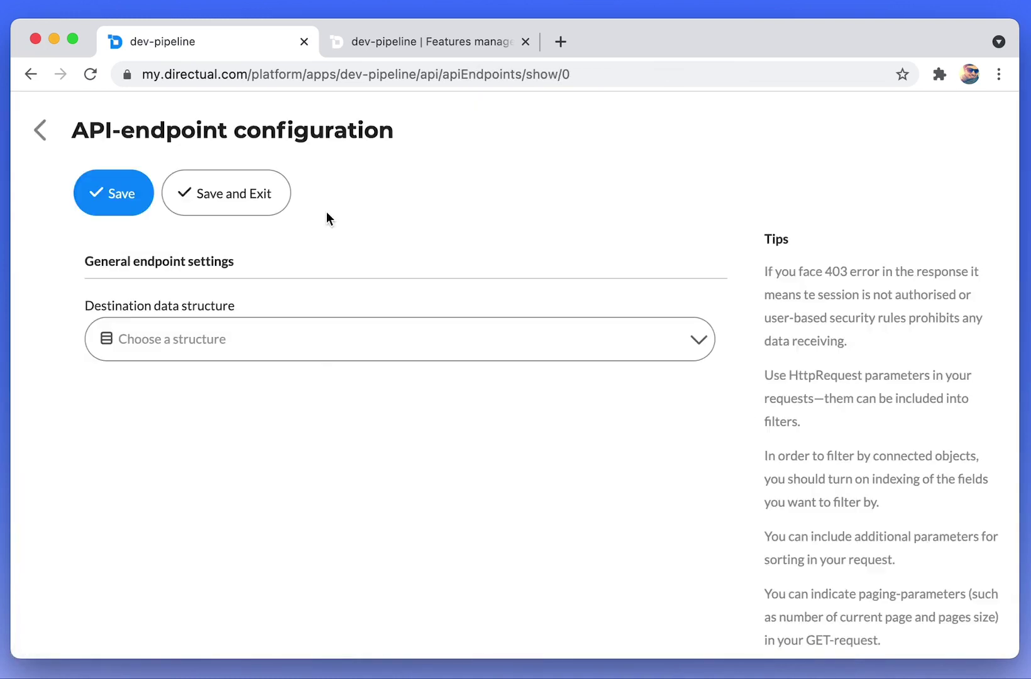
click(187, 340)
text(fea)
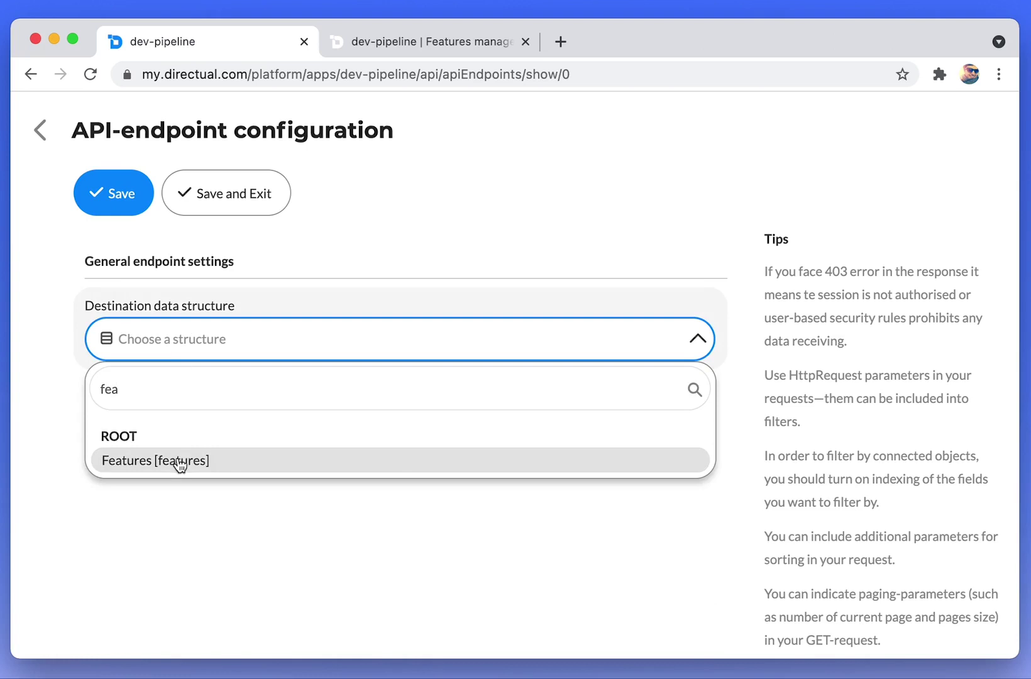
click(179, 460)
Step: Name it RM_suggestedFeatures, describe it 'Release management | Suggested features', and add a security layer
click(446, 421)
text(RM_suggestedFeatures)
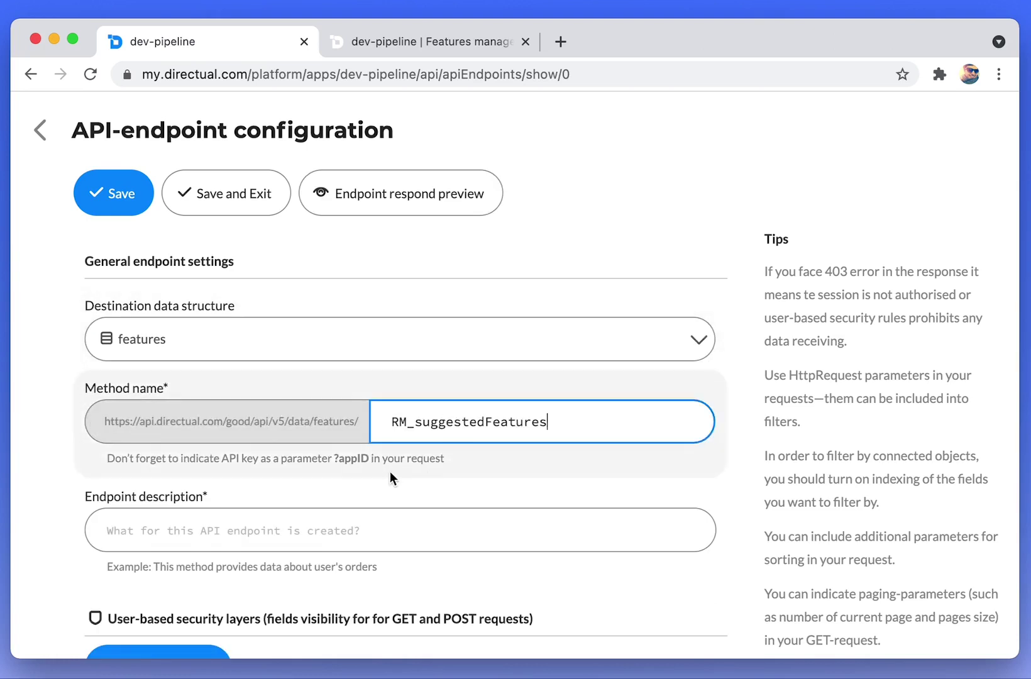
scroll(389, 471, down, 2)
click(197, 462)
text(Rele)
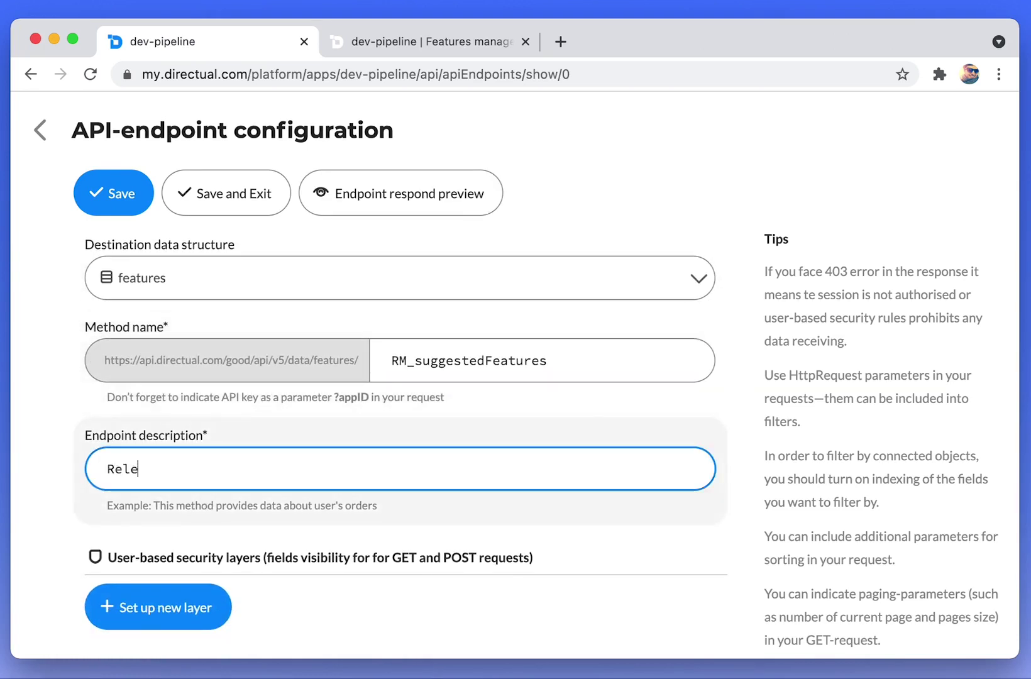
text(ase management | Suggested features)
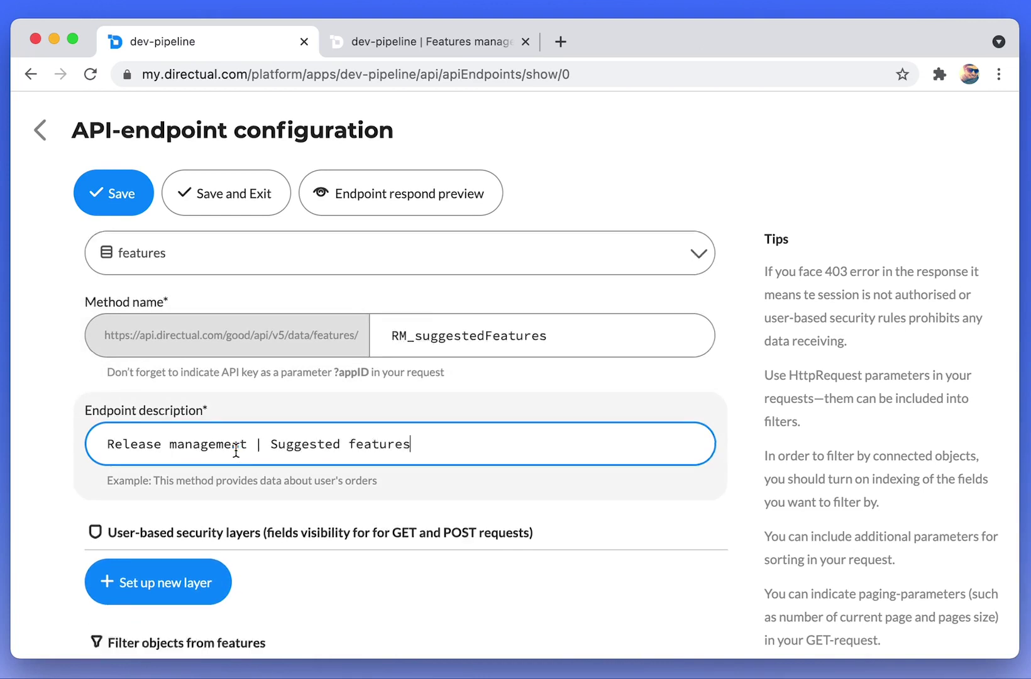
scroll(291, 522, down, 2)
click(226, 508)
scroll(261, 490, down, 2)
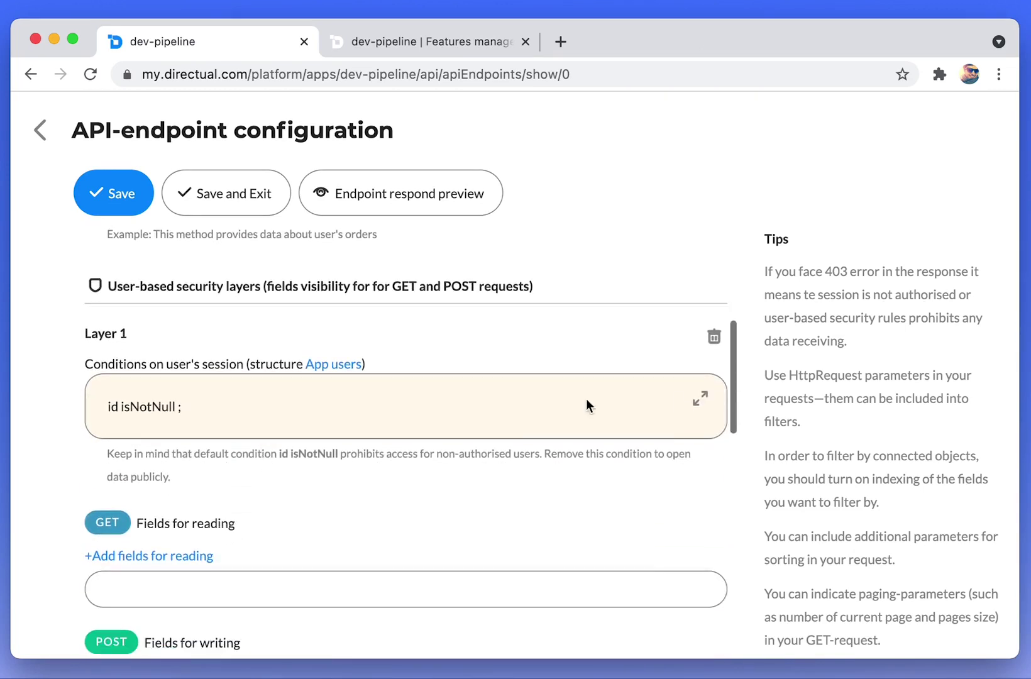
Step: Add a layer condition requiring the user's role to be like admin
click(700, 398)
click(308, 439)
click(216, 482)
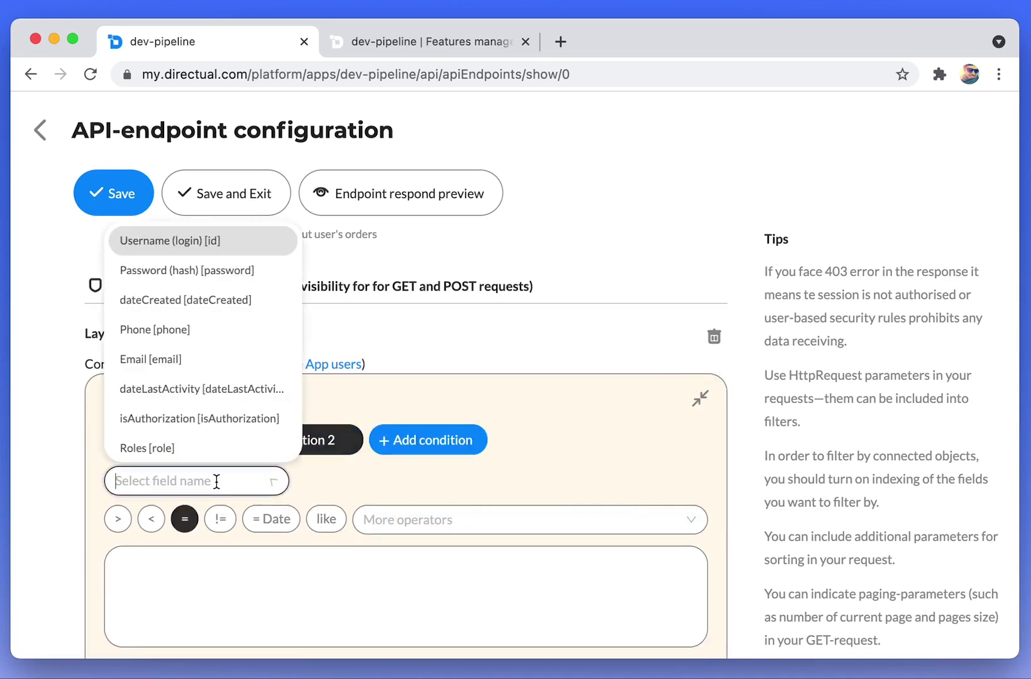
text(ro)
key(Return)
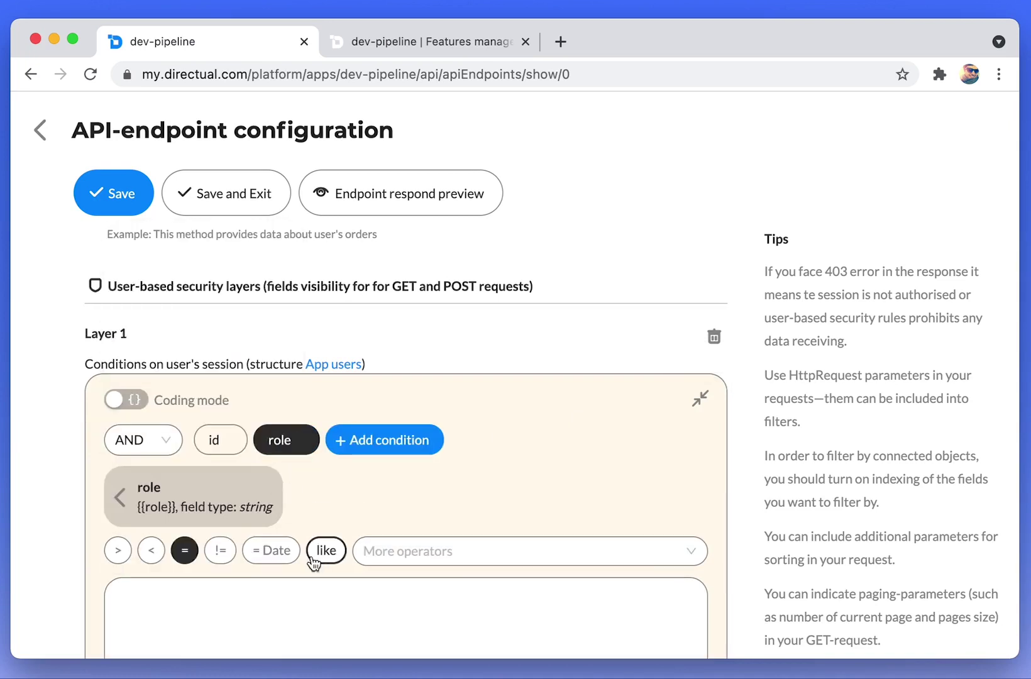
click(325, 550)
click(302, 593)
text(admin)
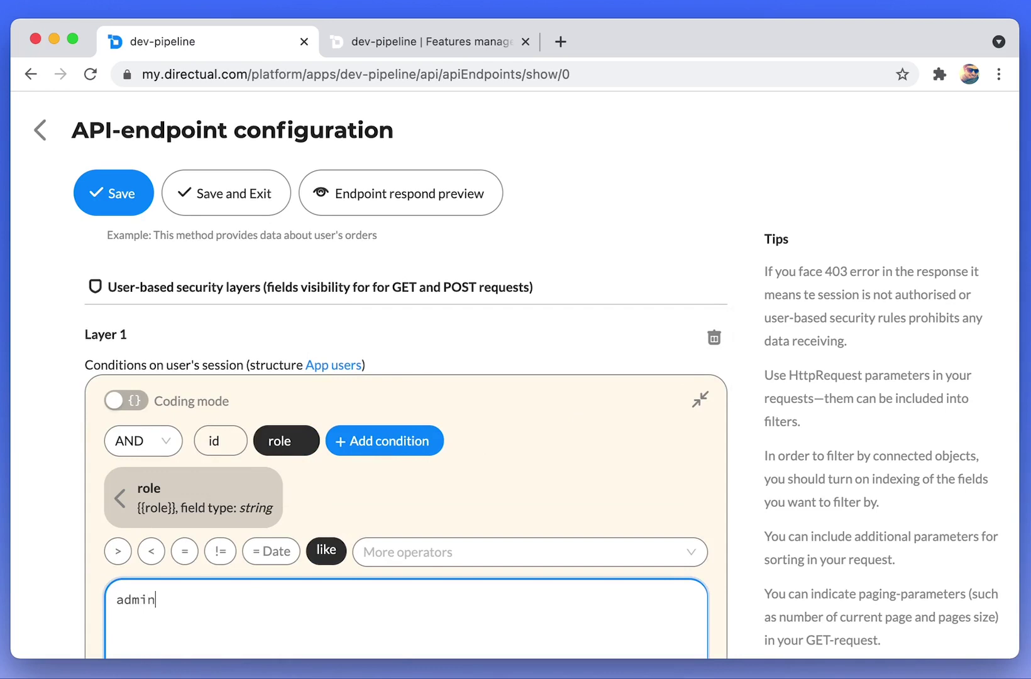
click(699, 400)
Step: Make user_id with firstName and lastName, plus description, readable fields and save them
scroll(504, 414, down, 5)
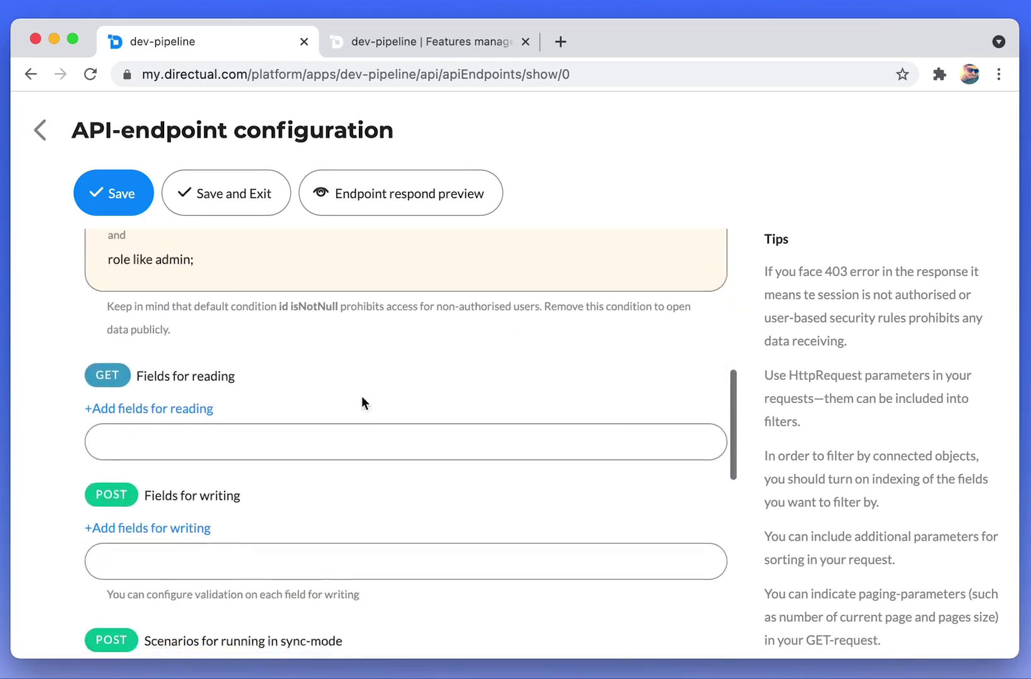
click(172, 382)
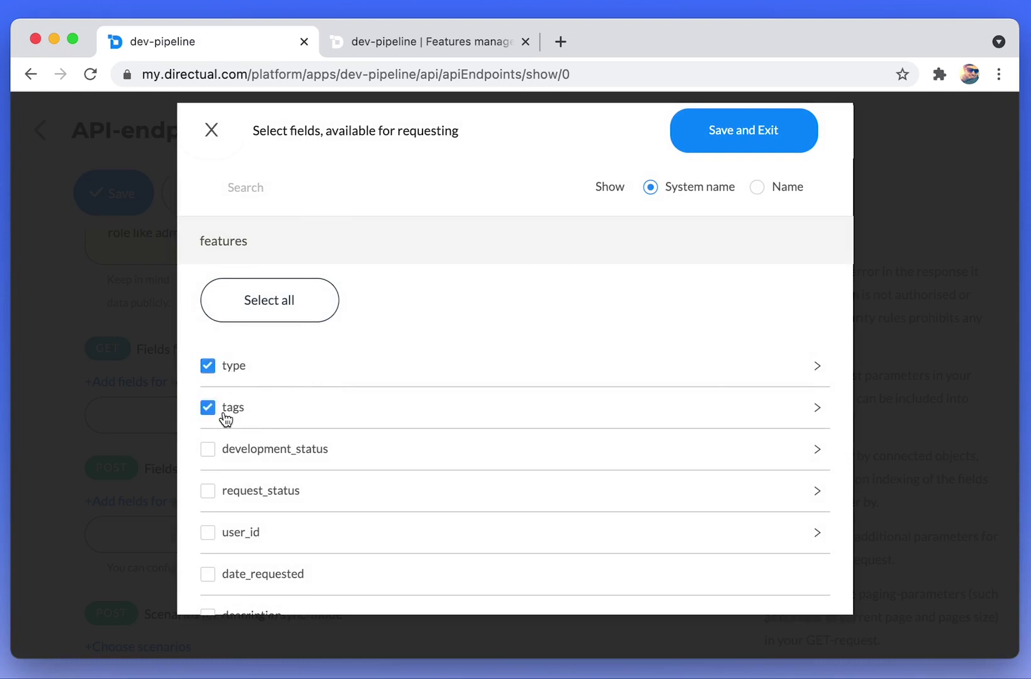
scroll(227, 418, down, 2)
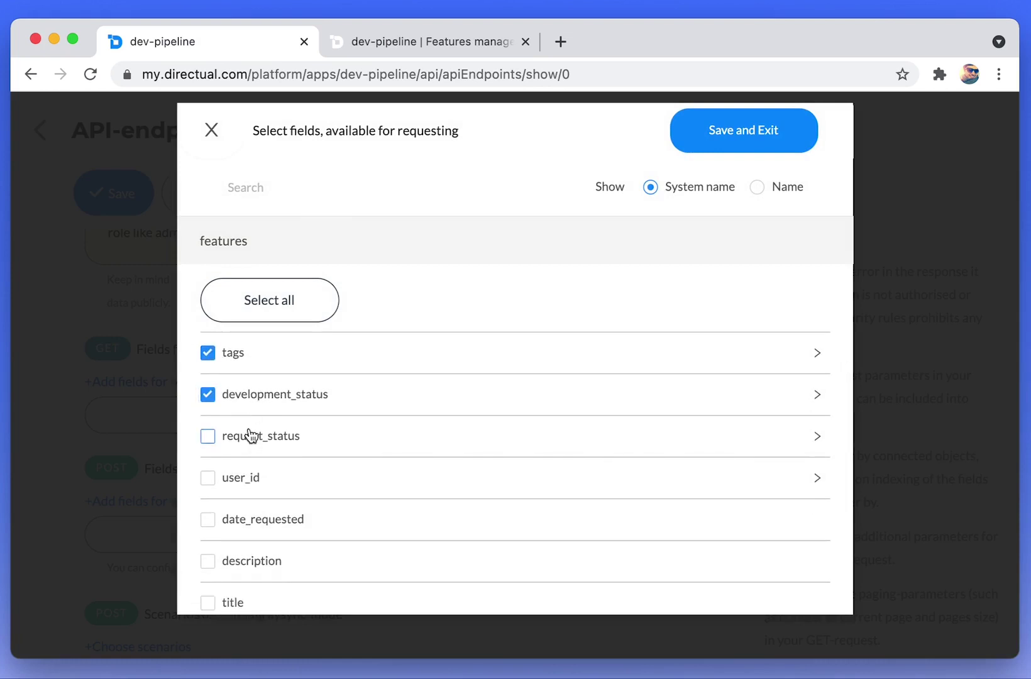
scroll(243, 443, down, 3)
click(242, 405)
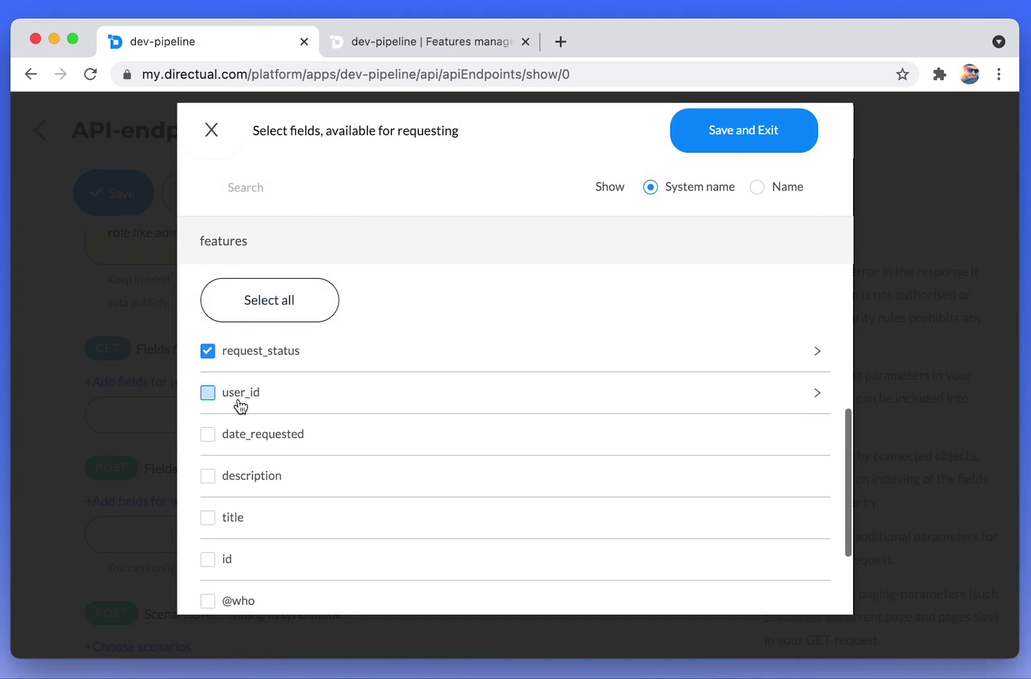
click(817, 394)
scroll(226, 451, down, 3)
click(237, 453)
click(240, 497)
click(233, 245)
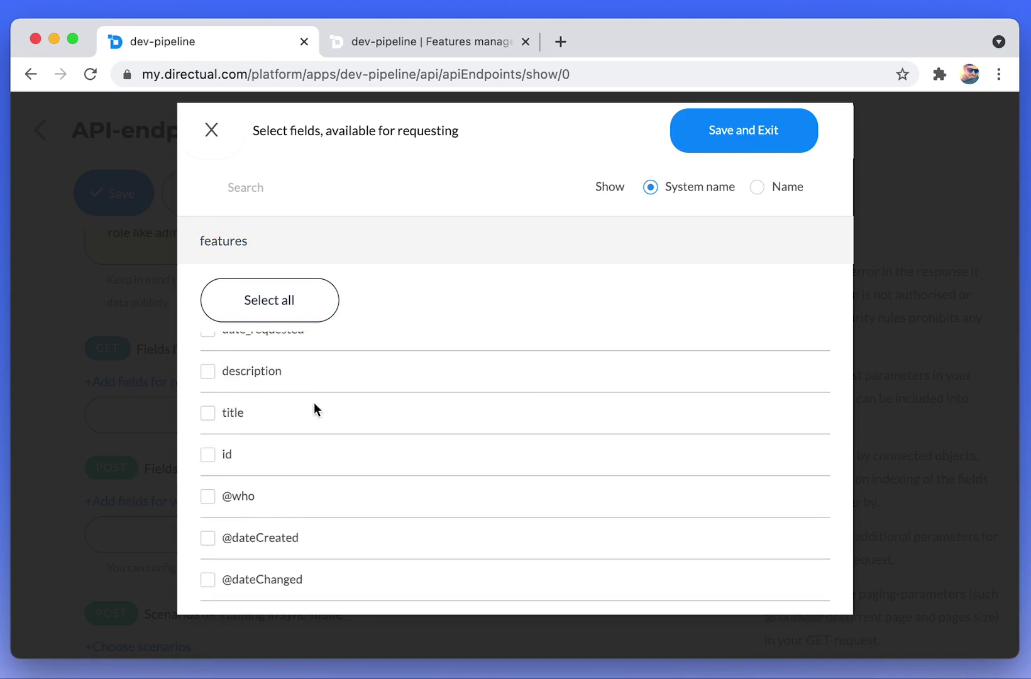
scroll(314, 403, up, 3)
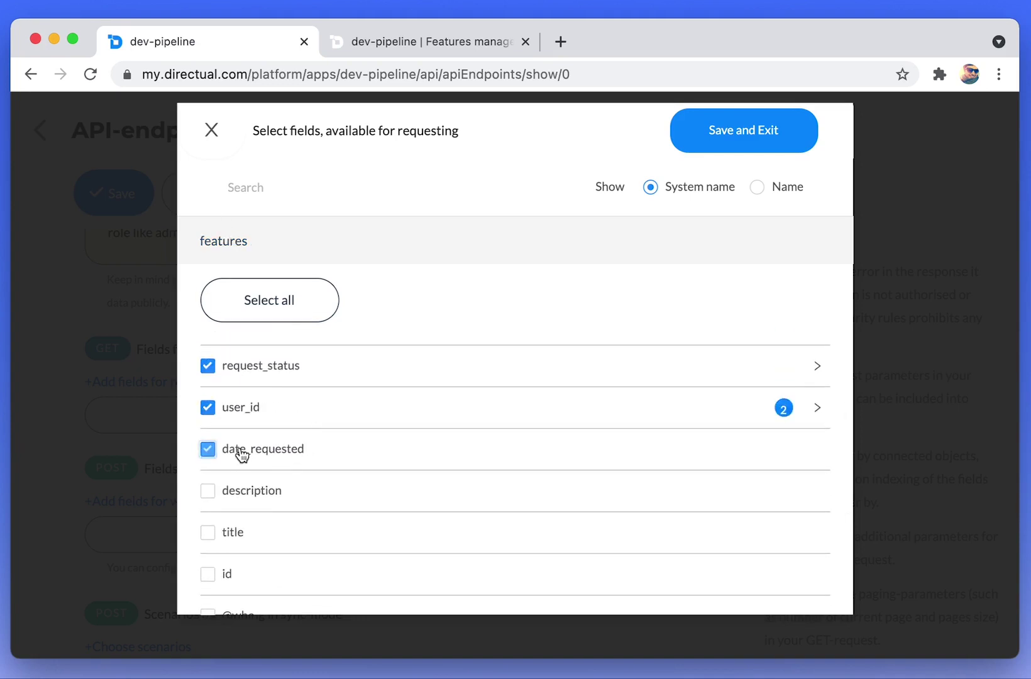
click(241, 496)
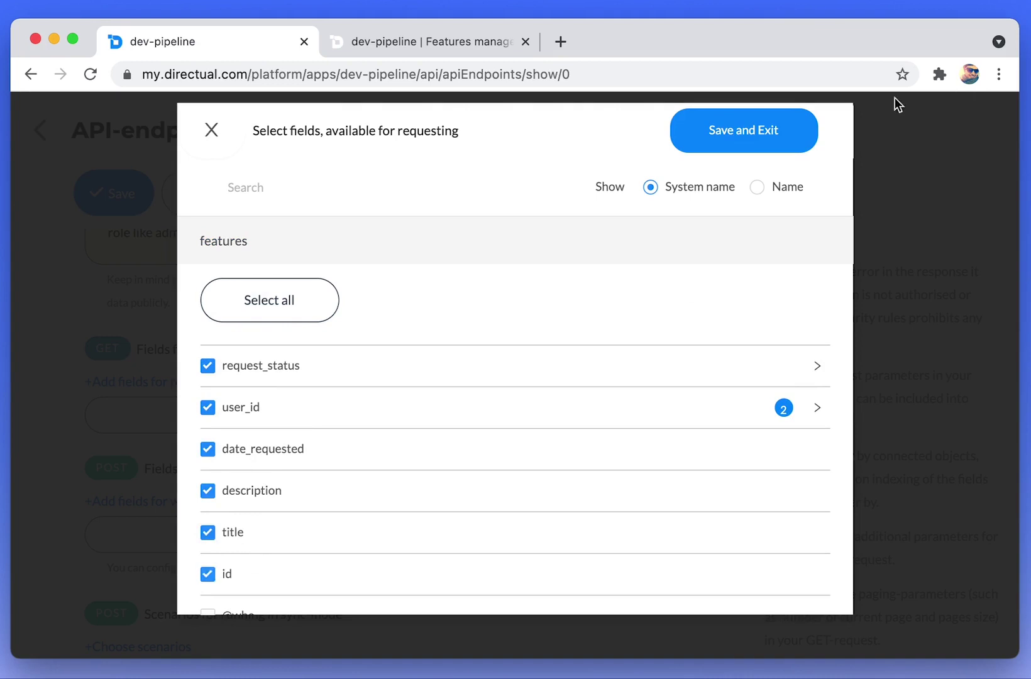
click(742, 139)
Step: Leave the writing fields unchanged and save the endpoint
scroll(199, 412, down, 2)
click(165, 486)
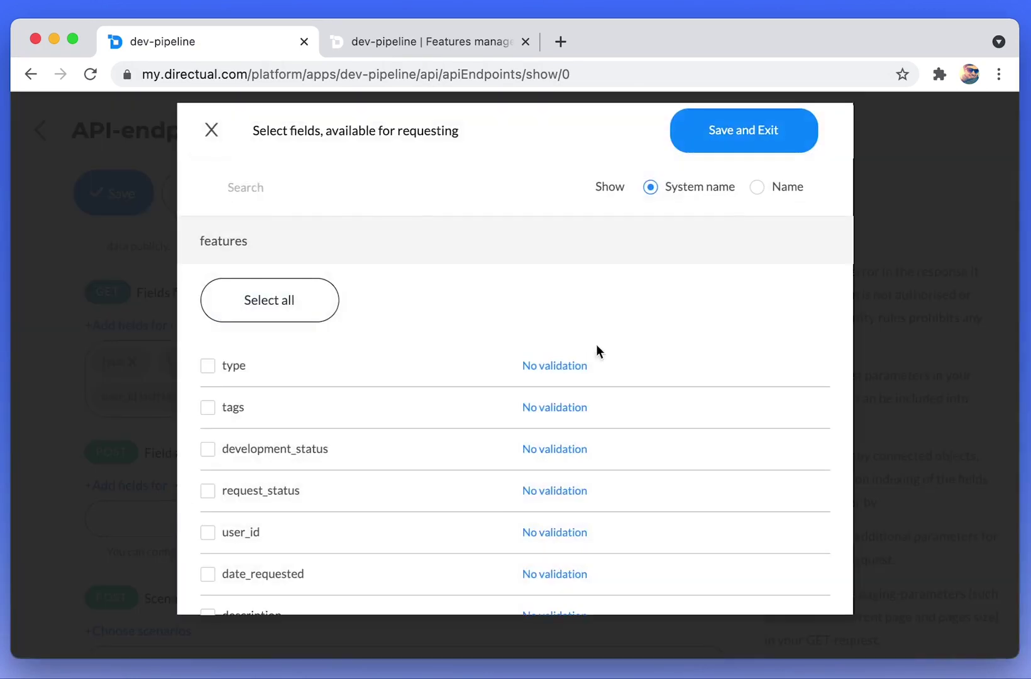
click(209, 132)
click(207, 203)
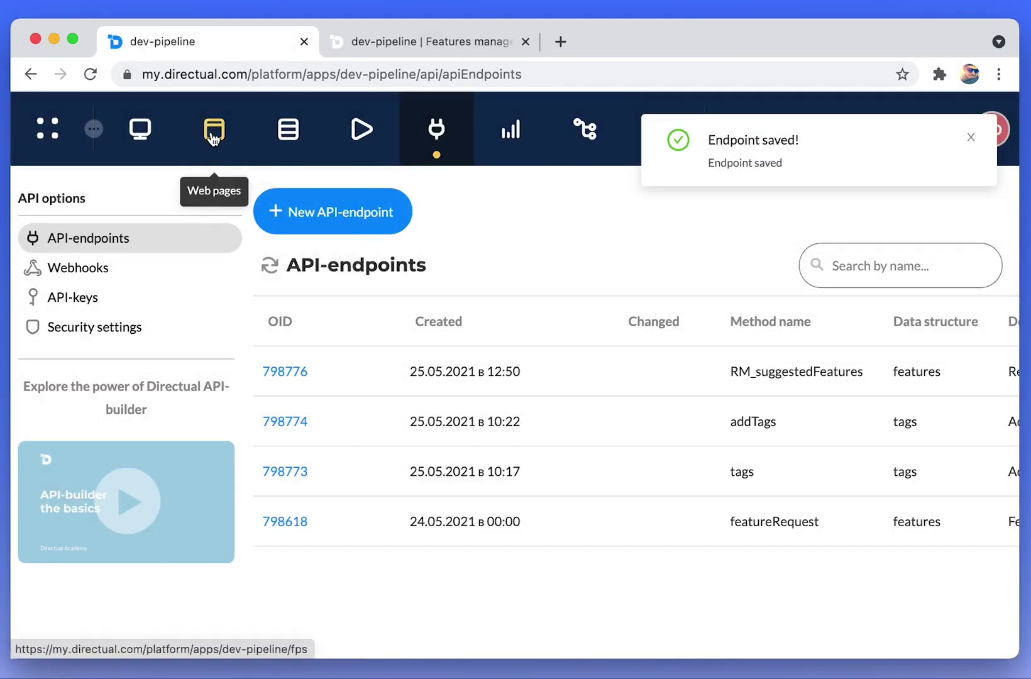
Step: Connect the Suggested tab's cards view to the RM_suggestedFeatures endpoint
click(213, 133)
click(264, 532)
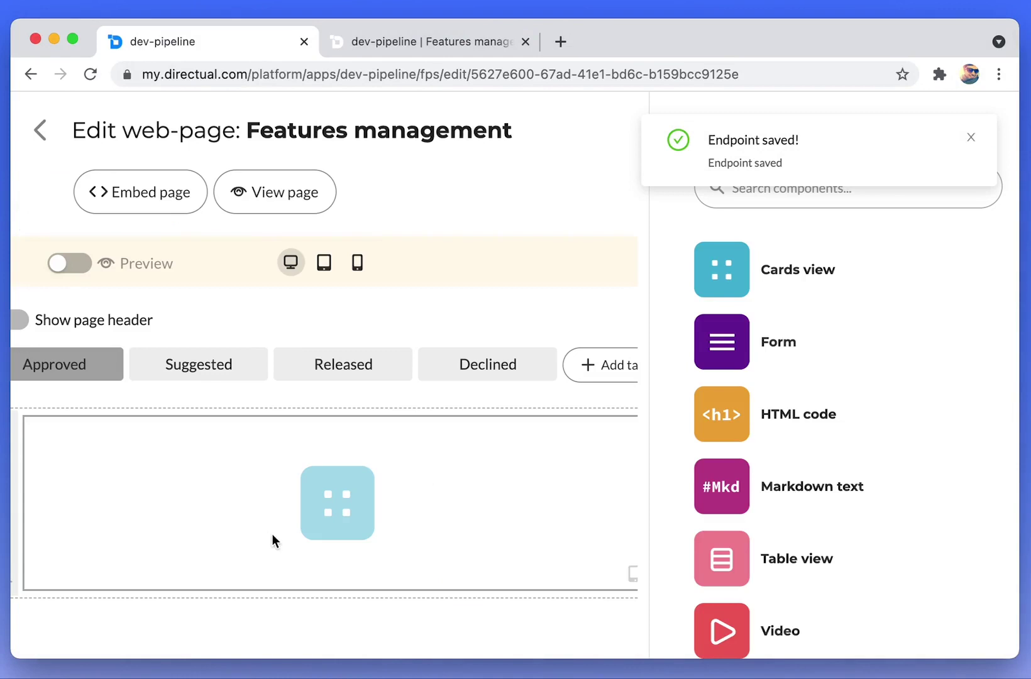
click(187, 364)
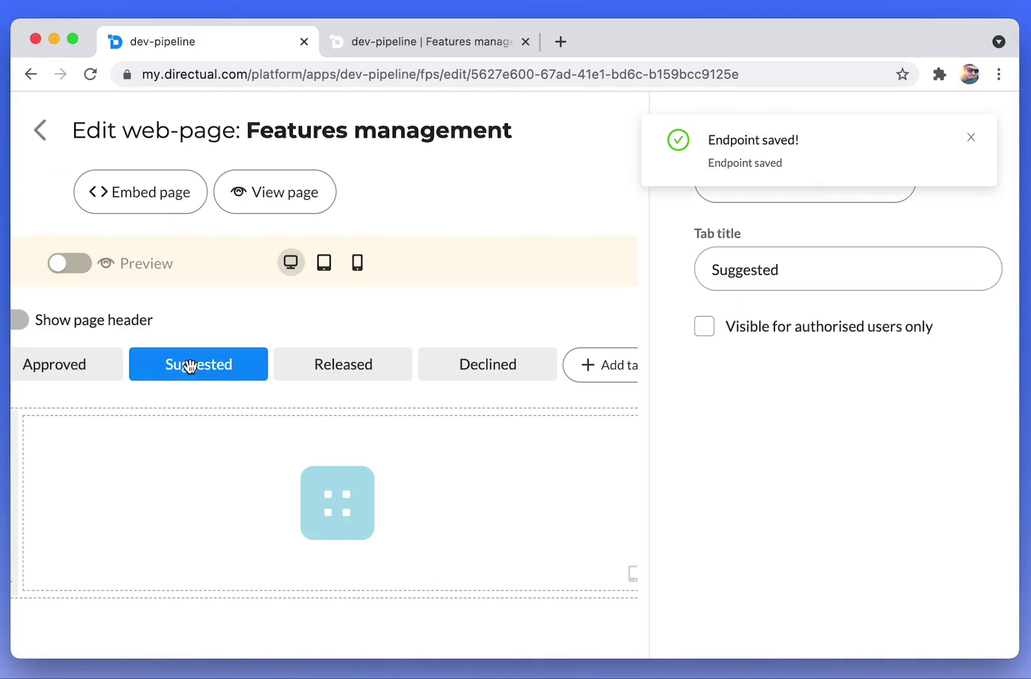
click(298, 456)
click(745, 359)
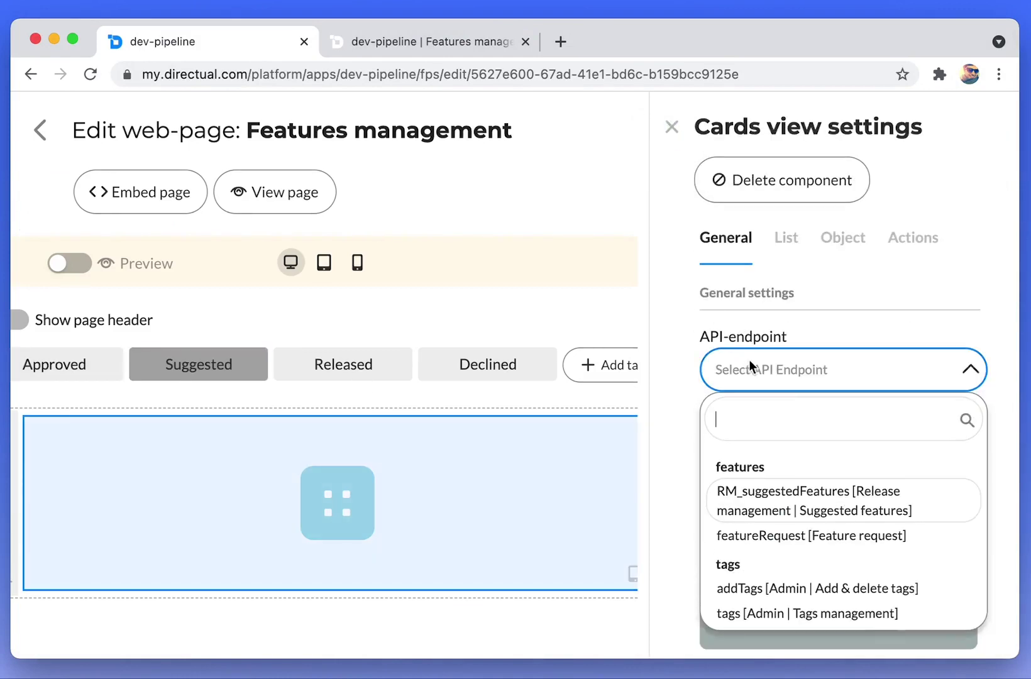
click(814, 503)
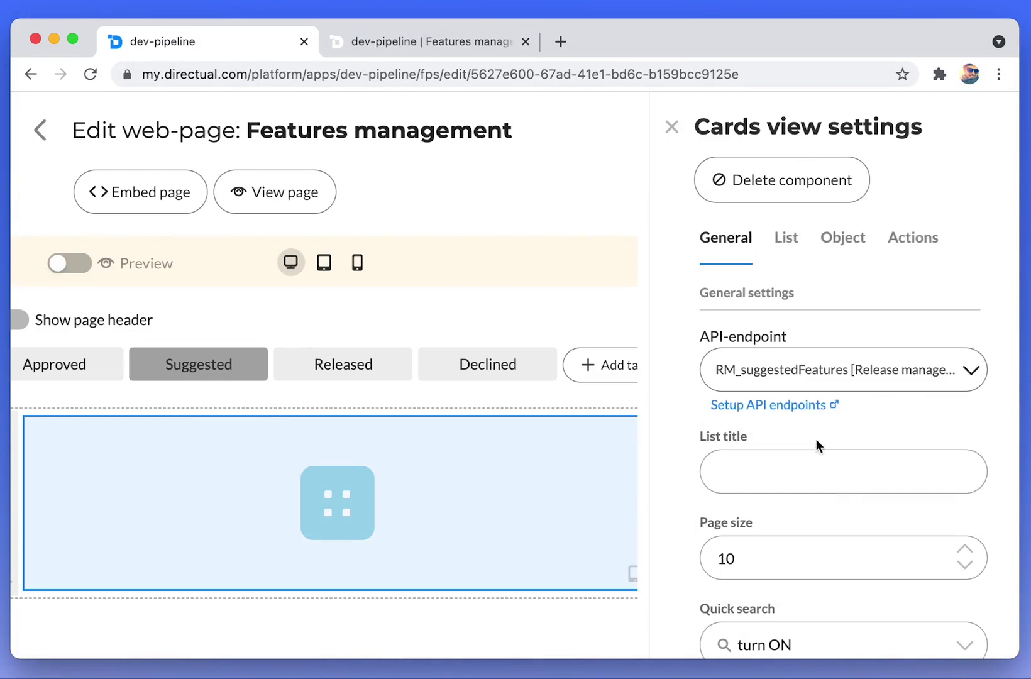
Step: Reload the live Features management page to check the cards
scroll(767, 453, down, 3)
scroll(766, 453, up, 3)
scroll(766, 453, down, 4)
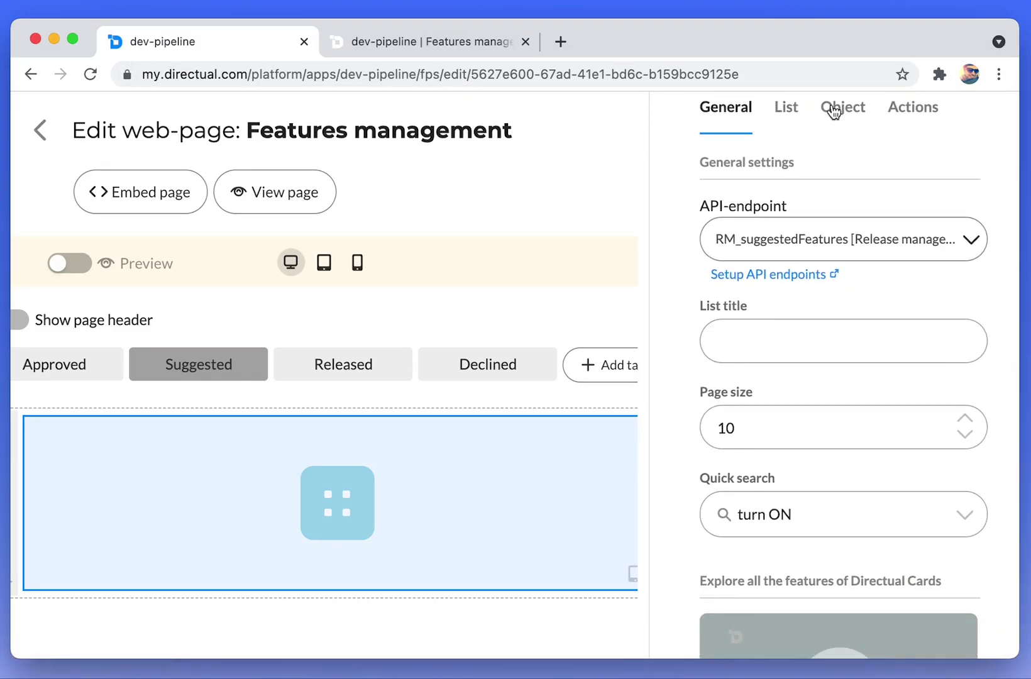
click(429, 42)
key(super+r)
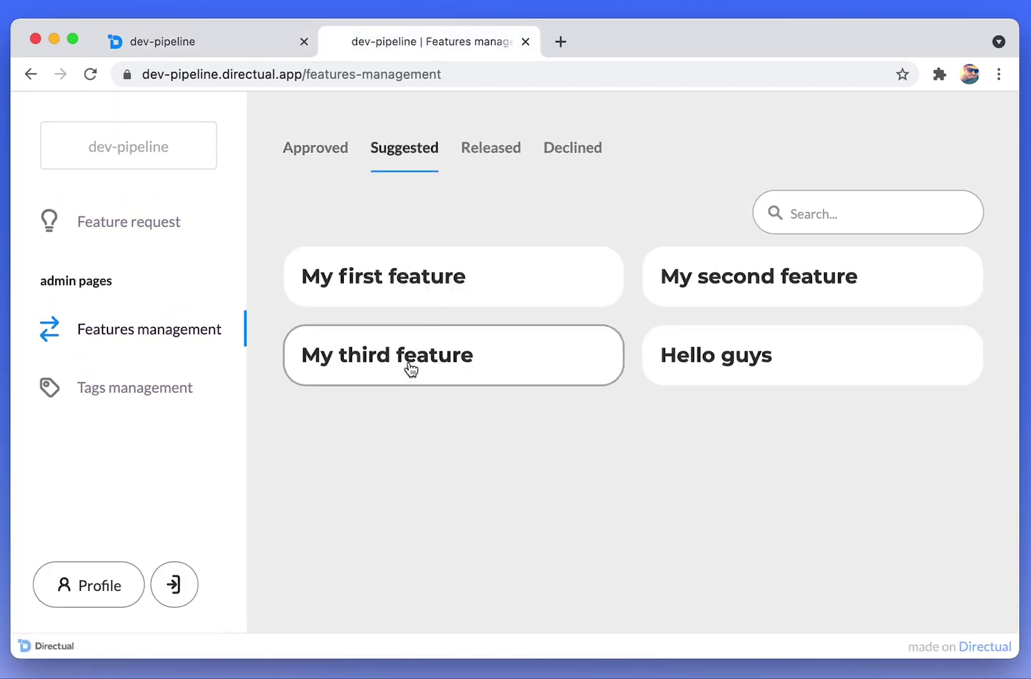
click(167, 41)
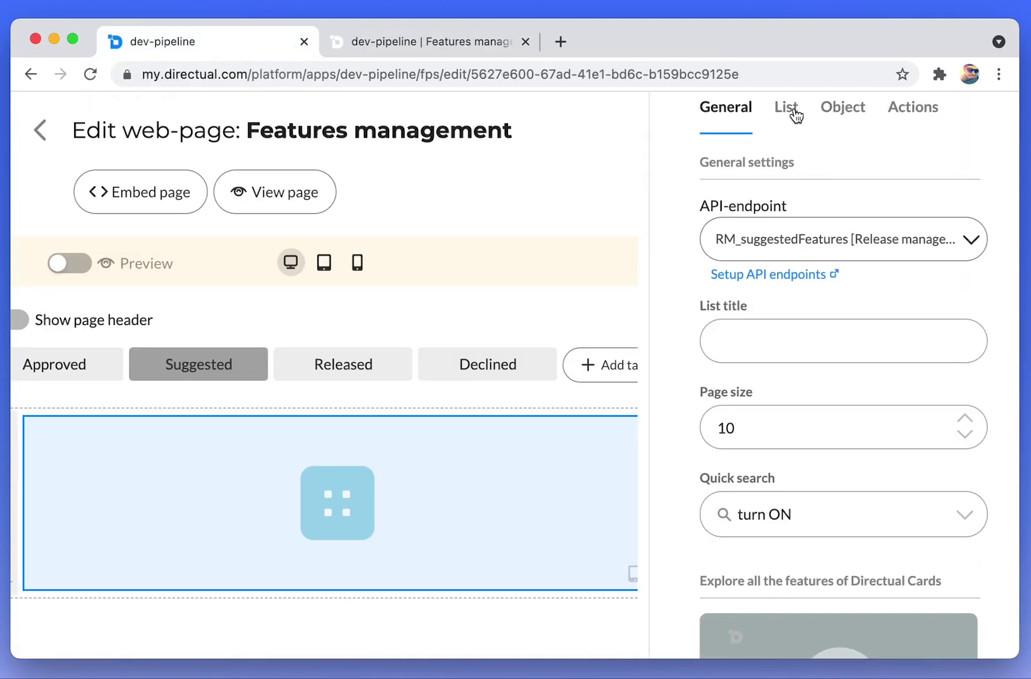
Step: Set card header comment to Tags and card text to Who requested, then reload the live page
click(791, 113)
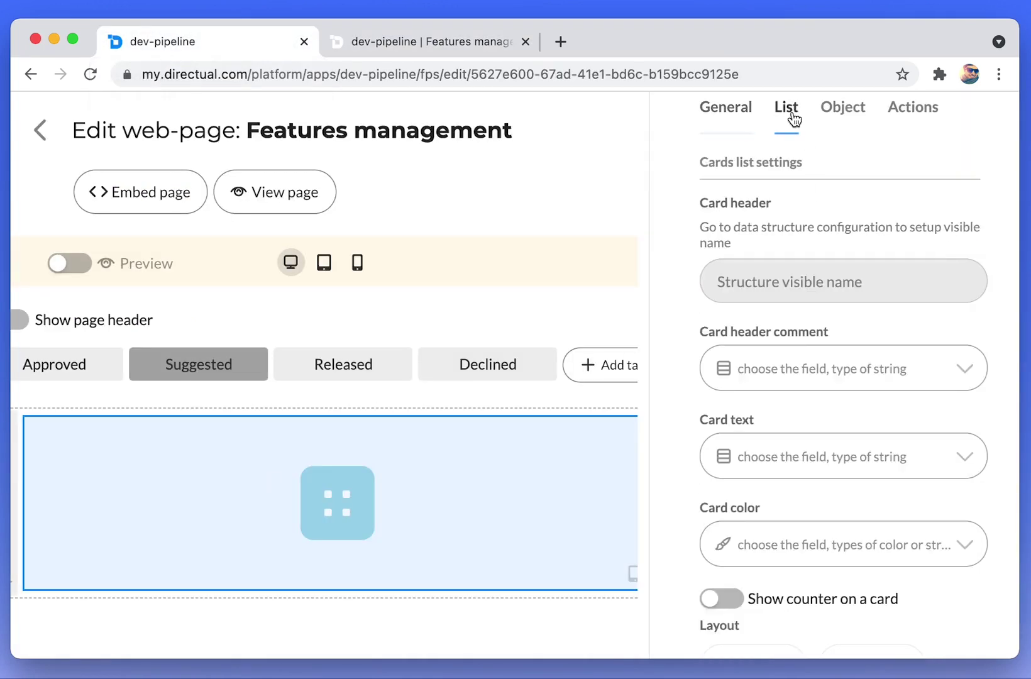
click(784, 364)
text(tag)
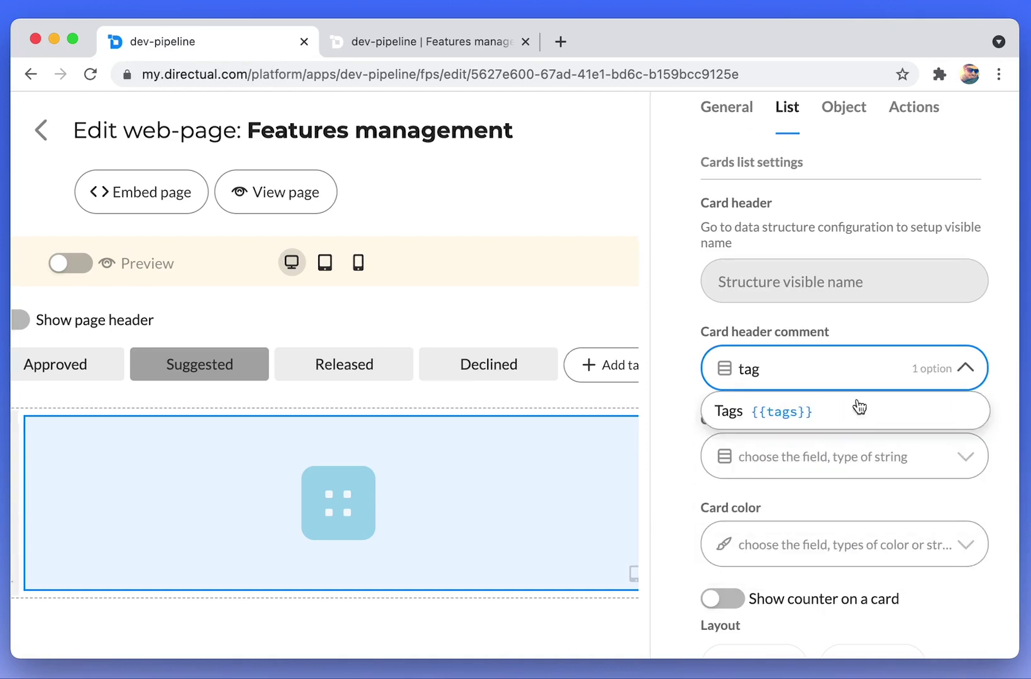
click(856, 410)
click(811, 450)
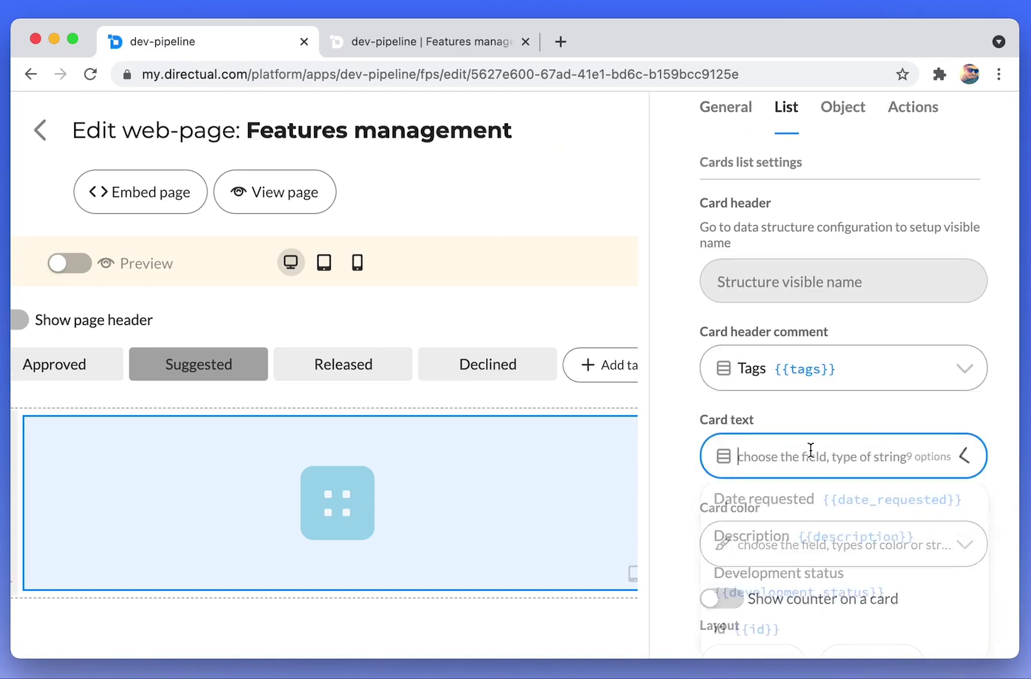
text(who)
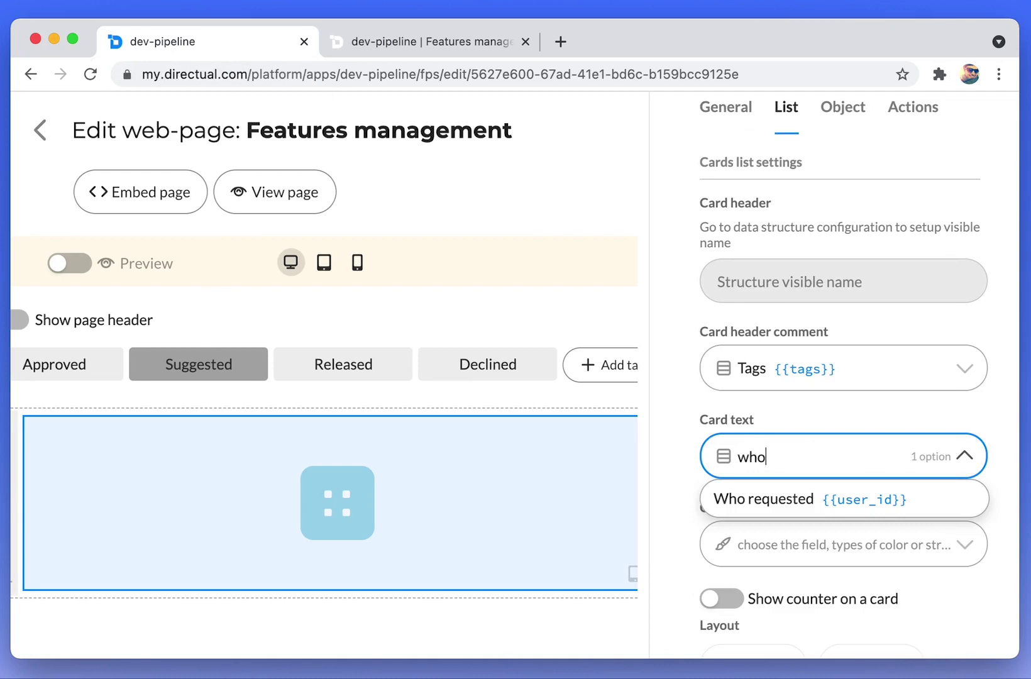
click(814, 496)
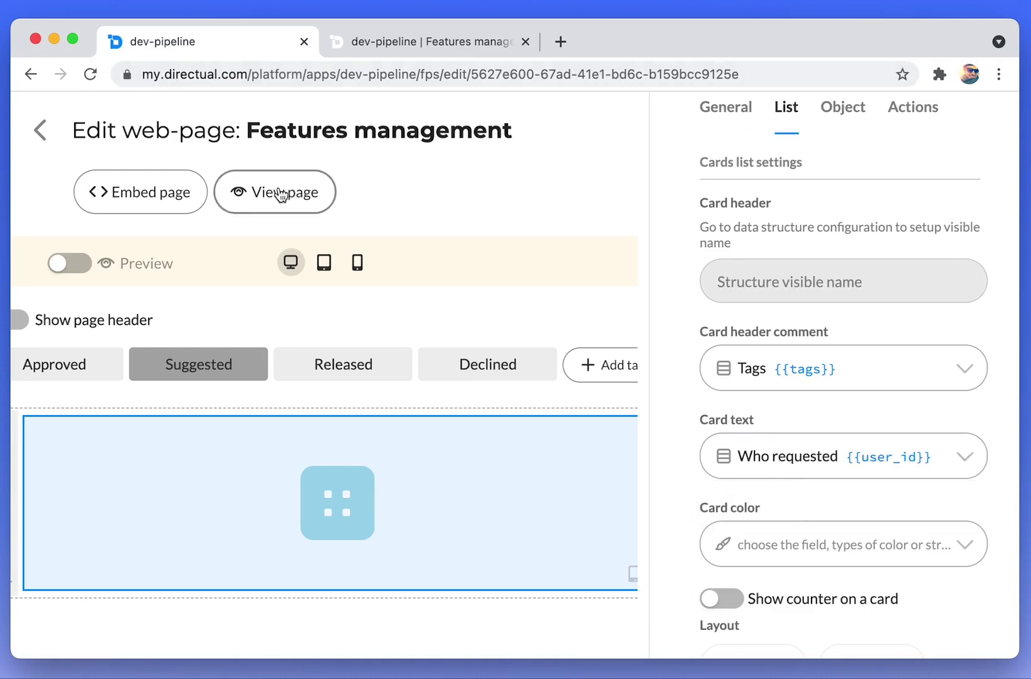
click(366, 41)
key(super+r)
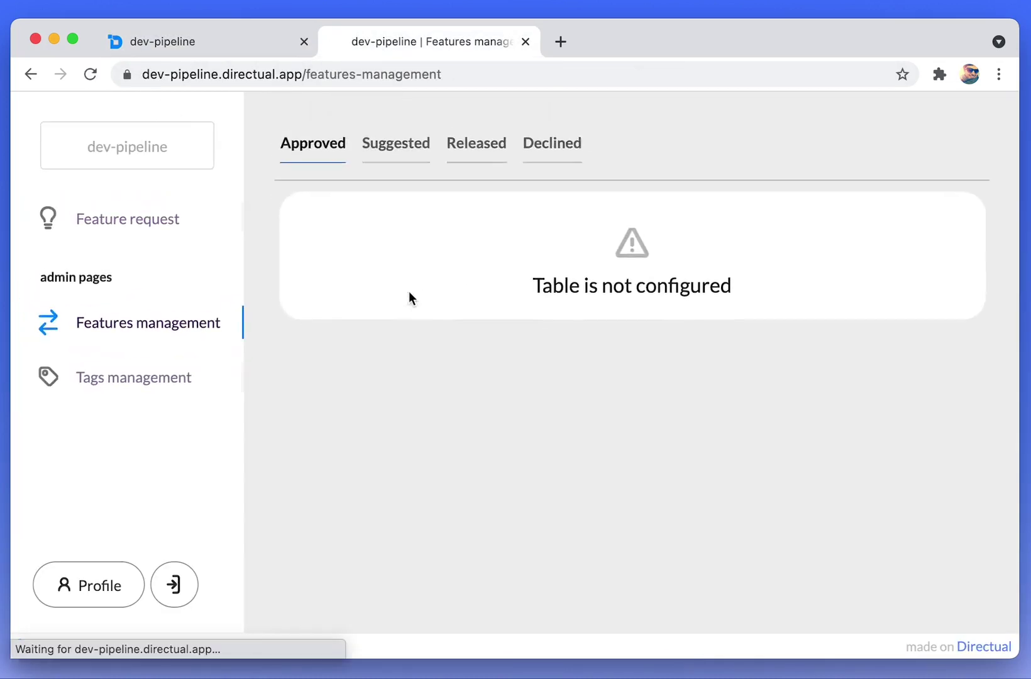
Step: View the live Suggested cards, open and close My third feature, and return to the editor
click(395, 159)
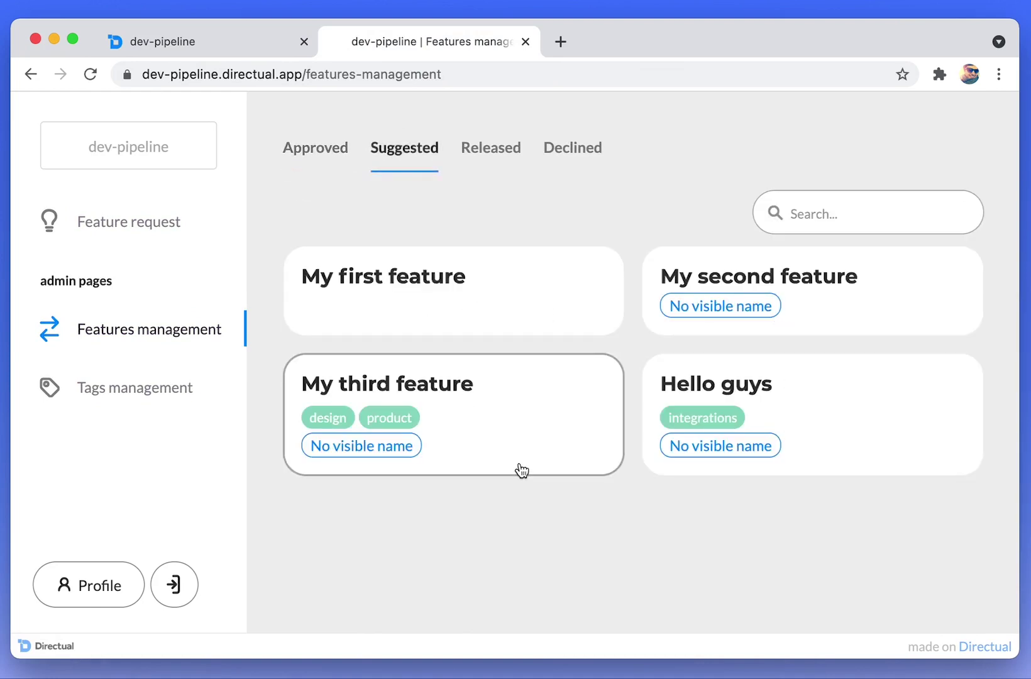
click(500, 440)
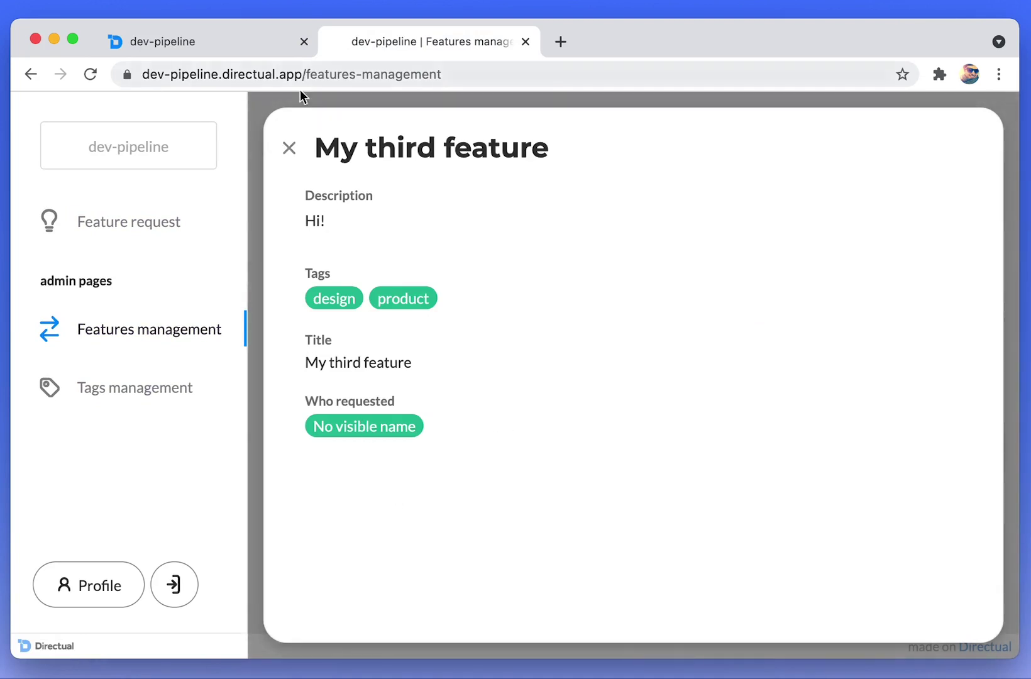
click(288, 148)
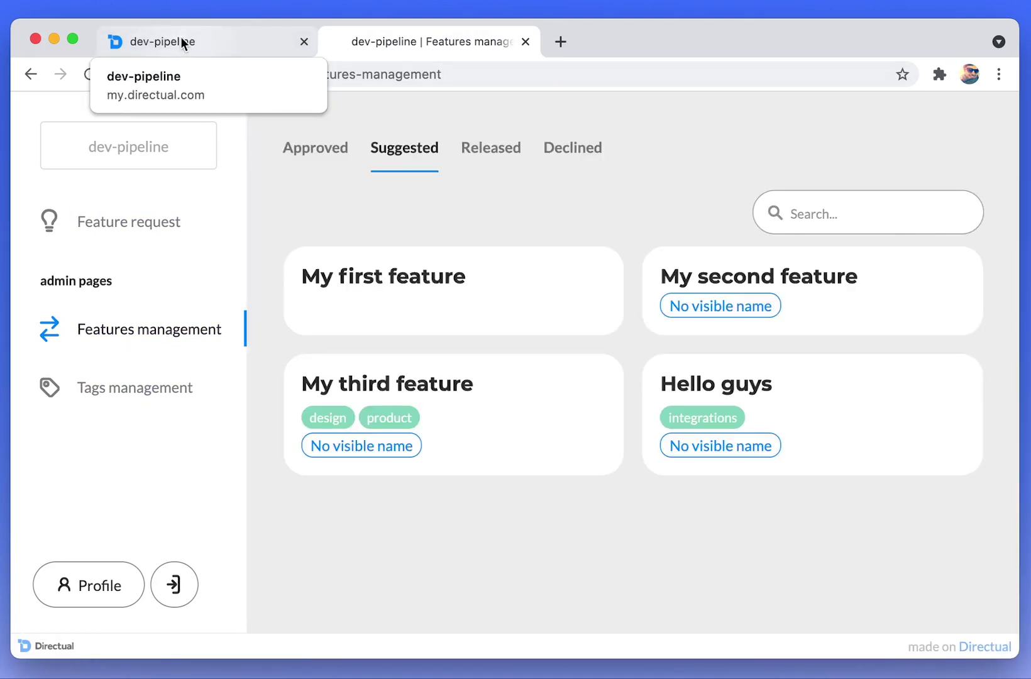
click(183, 43)
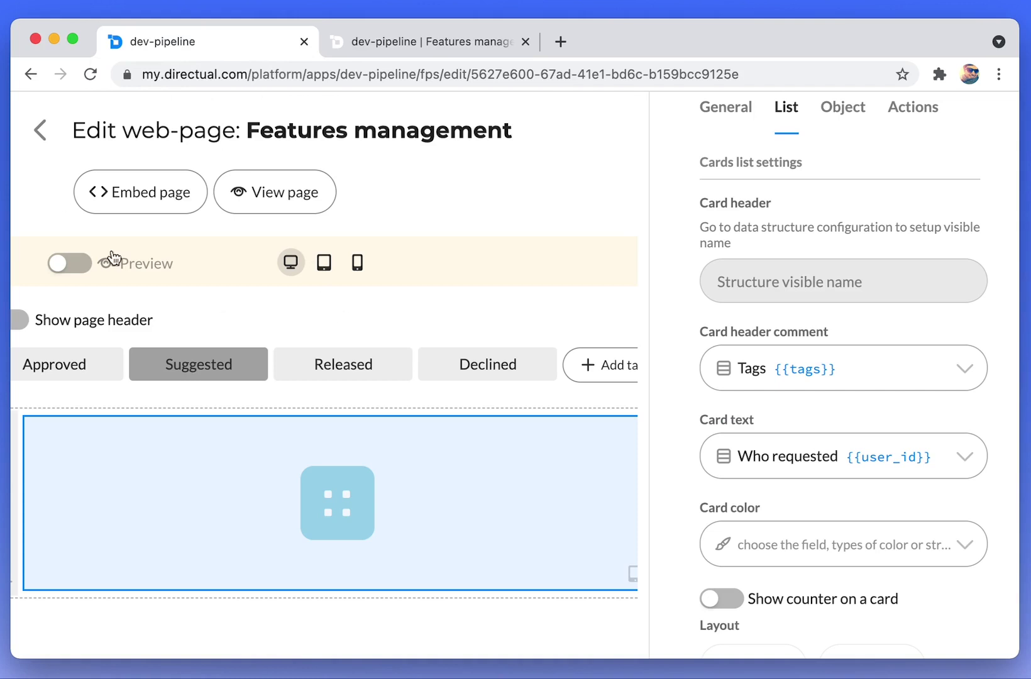
Step: Open the RM_suggestedFeatures endpoint (798776) from the API endpoints list
click(39, 133)
click(433, 130)
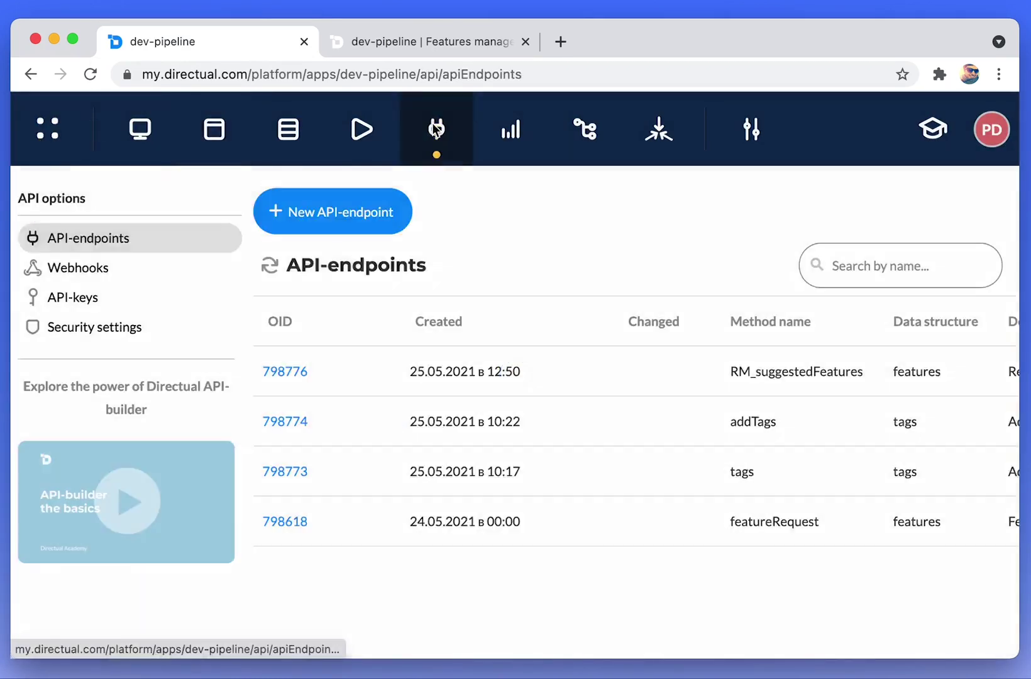
click(284, 371)
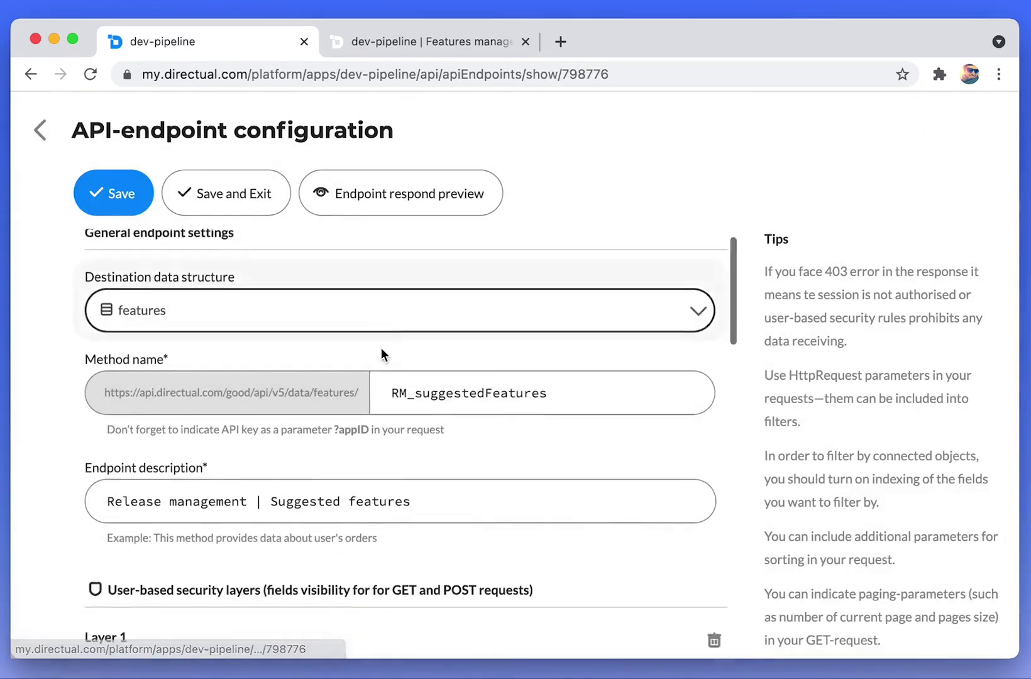
scroll(381, 349, down, 5)
scroll(380, 349, down, 3)
Step: Add the requester's id (user_id > id) to the endpoint's fields for reading
click(174, 419)
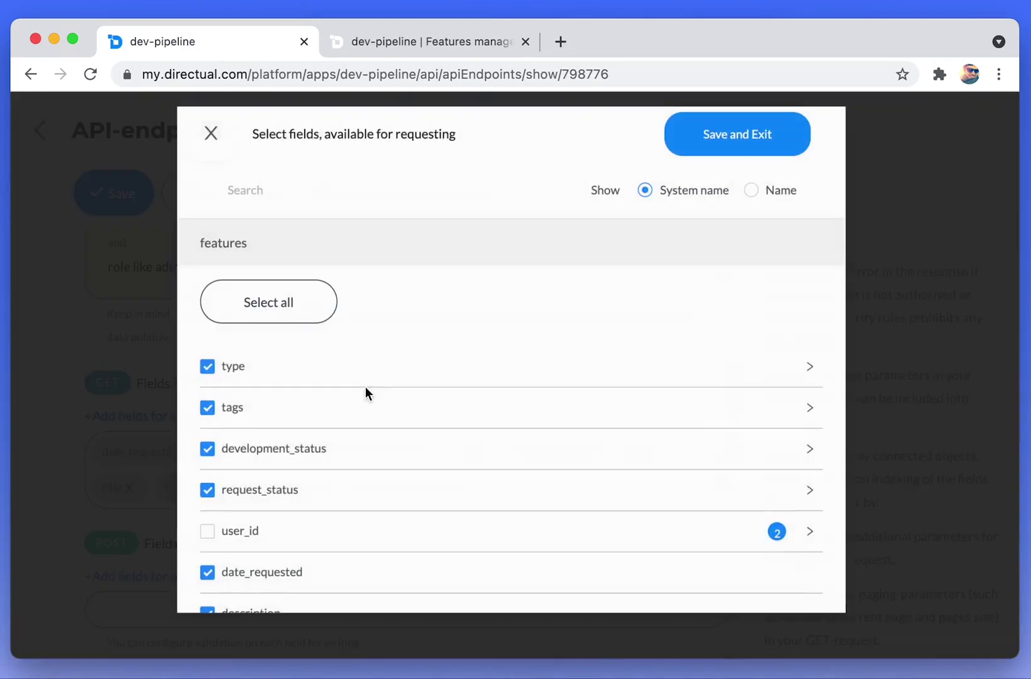
scroll(488, 370, down, 3)
click(817, 374)
scroll(342, 420, down, 3)
scroll(342, 417, down, 3)
scroll(245, 508, up, 4)
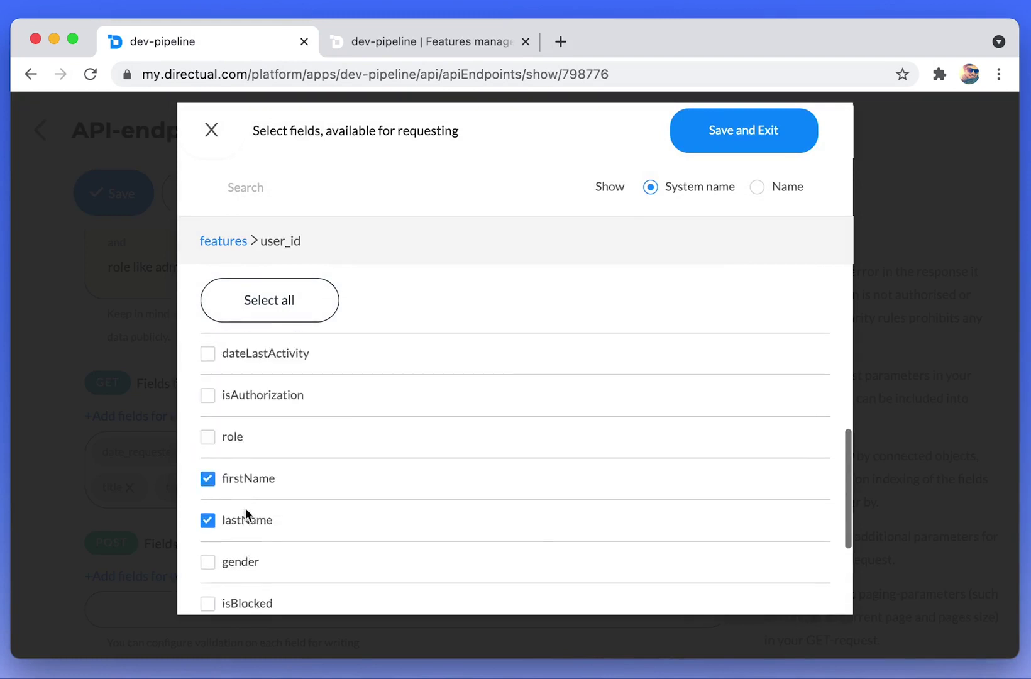
scroll(249, 504, down, 3)
scroll(259, 503, up, 5)
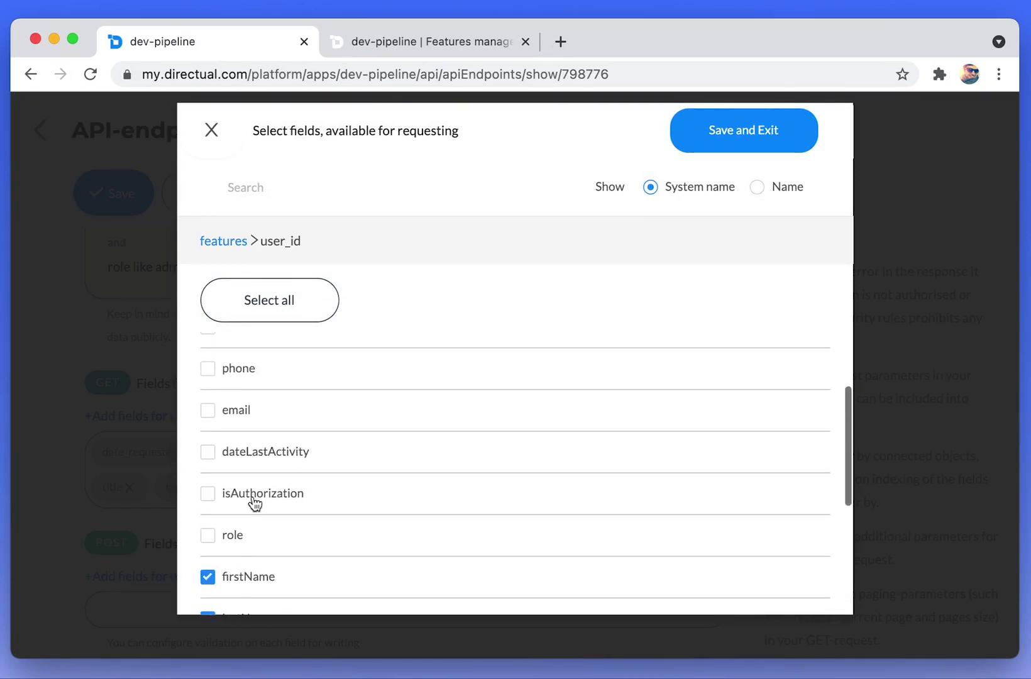
click(208, 354)
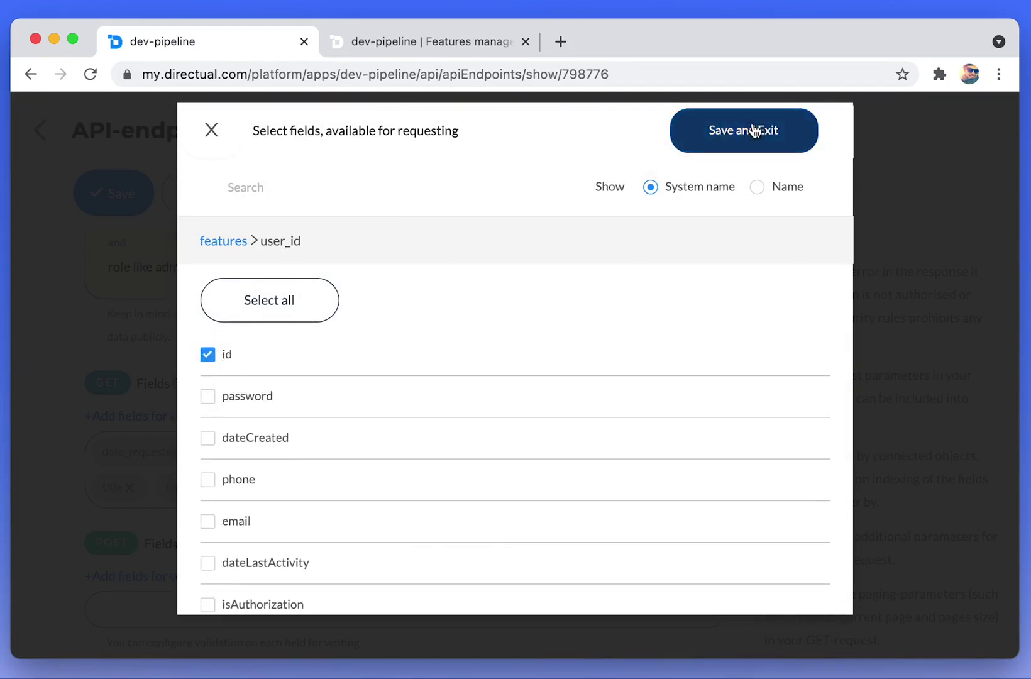
click(754, 130)
Step: Filter the endpoint to records whose request_status equals new, and save it
scroll(241, 337, down, 10)
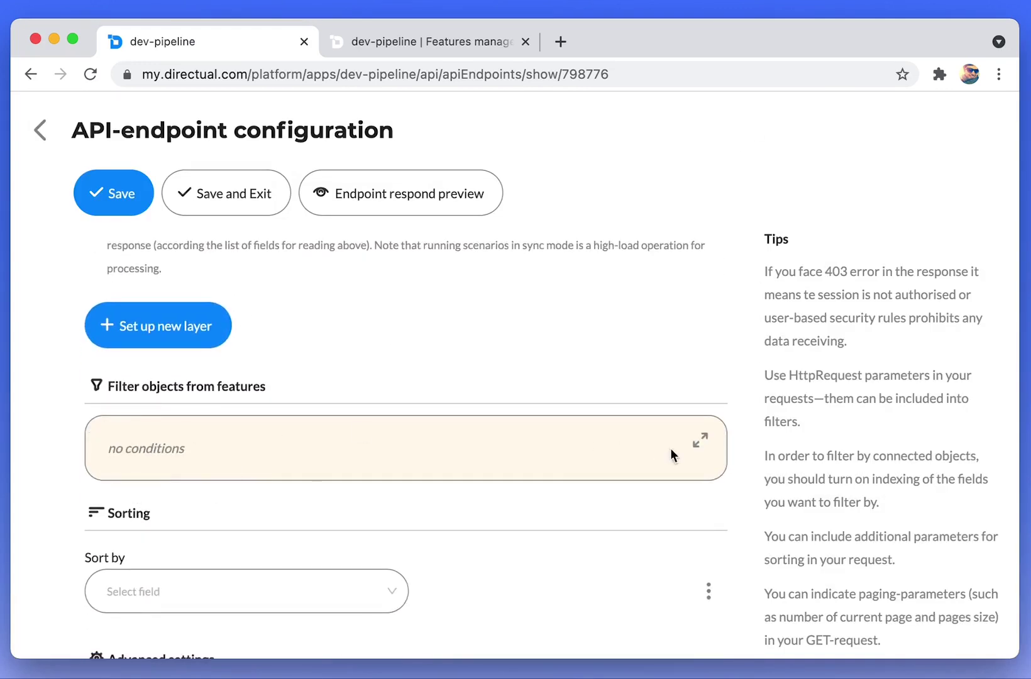
click(702, 449)
scroll(193, 402, down, 2)
click(187, 439)
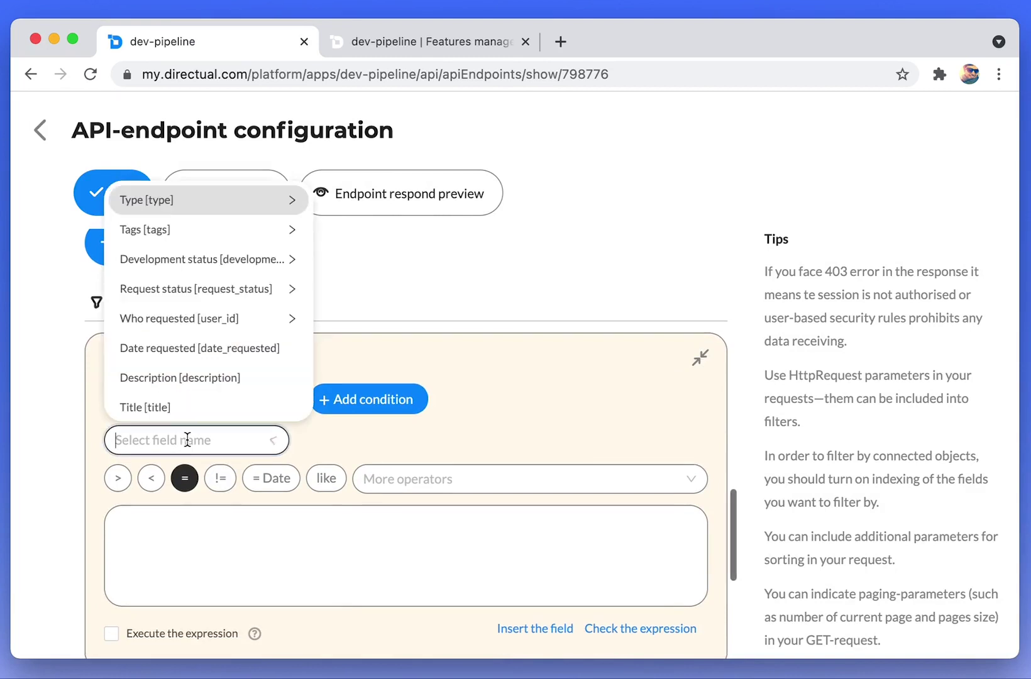
text(sta)
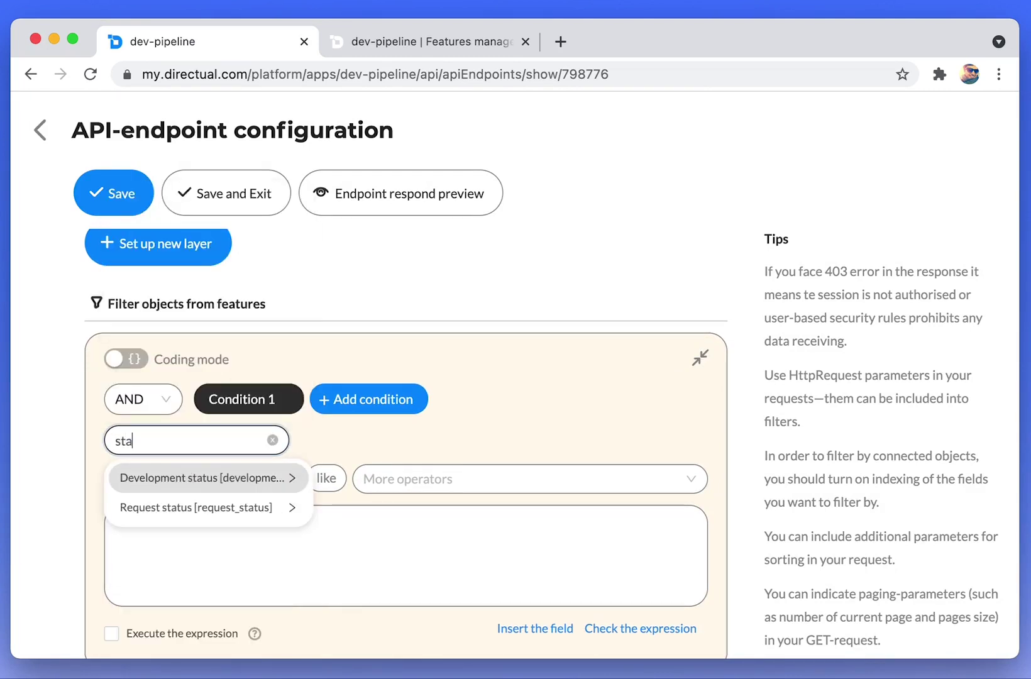
click(196, 507)
click(183, 555)
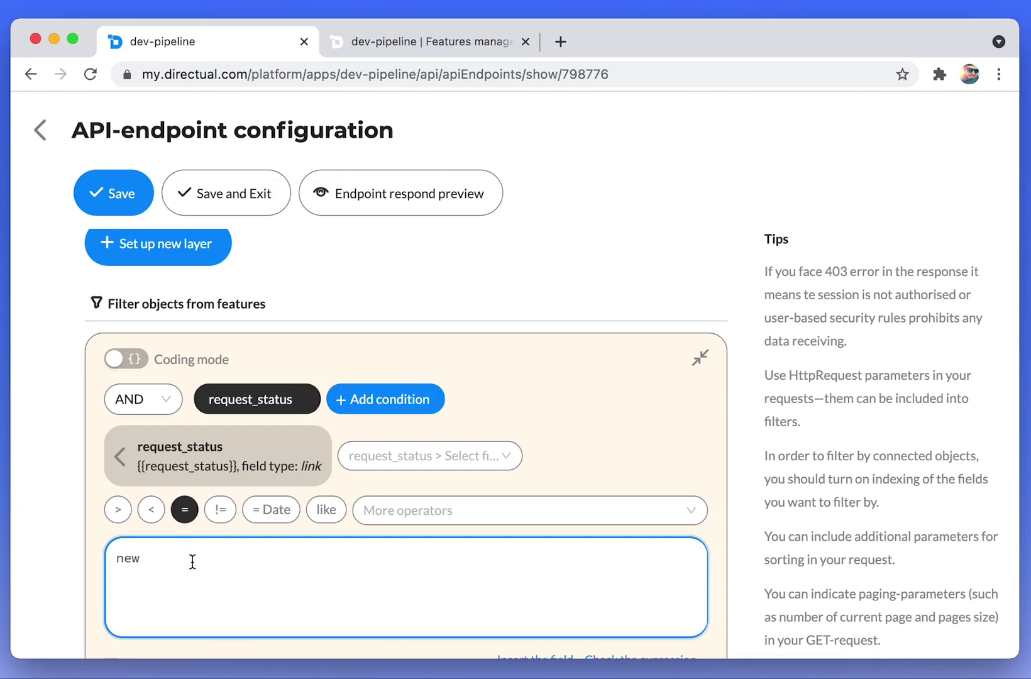
scroll(129, 556, down, 2)
click(223, 210)
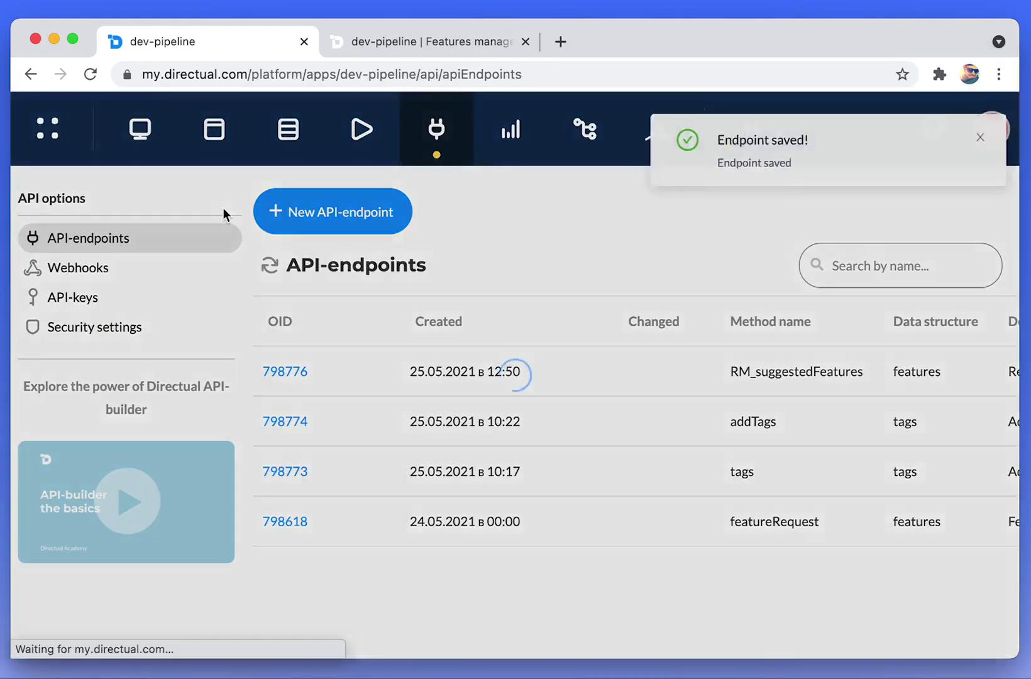
Step: Reload the live portal and confirm Suggested lists only the Hello guys request
click(411, 41)
key(super+r)
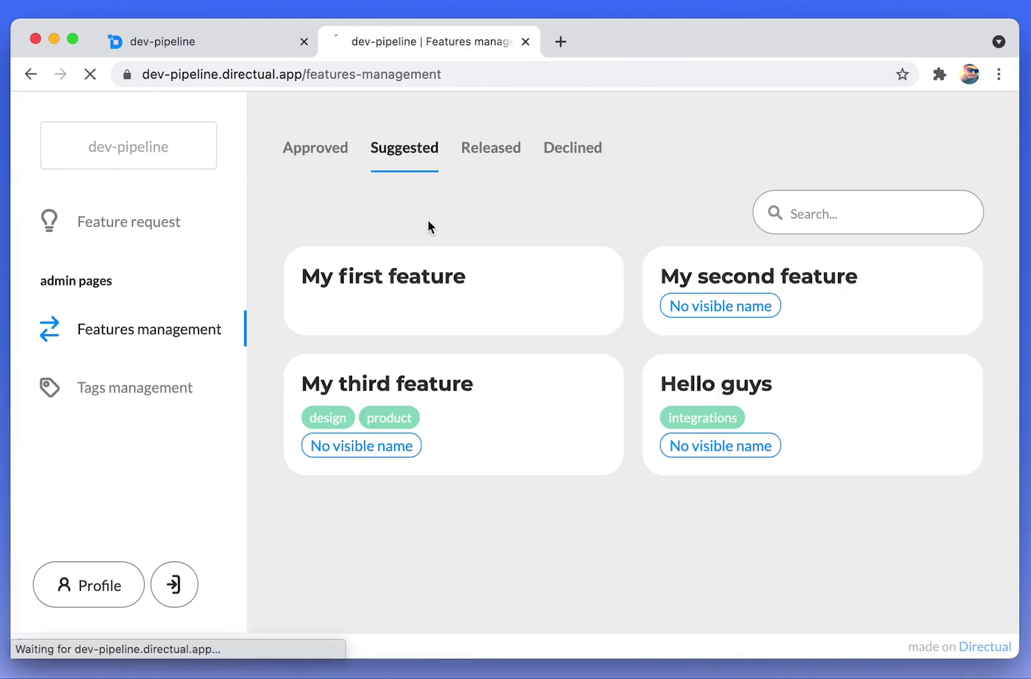
click(420, 162)
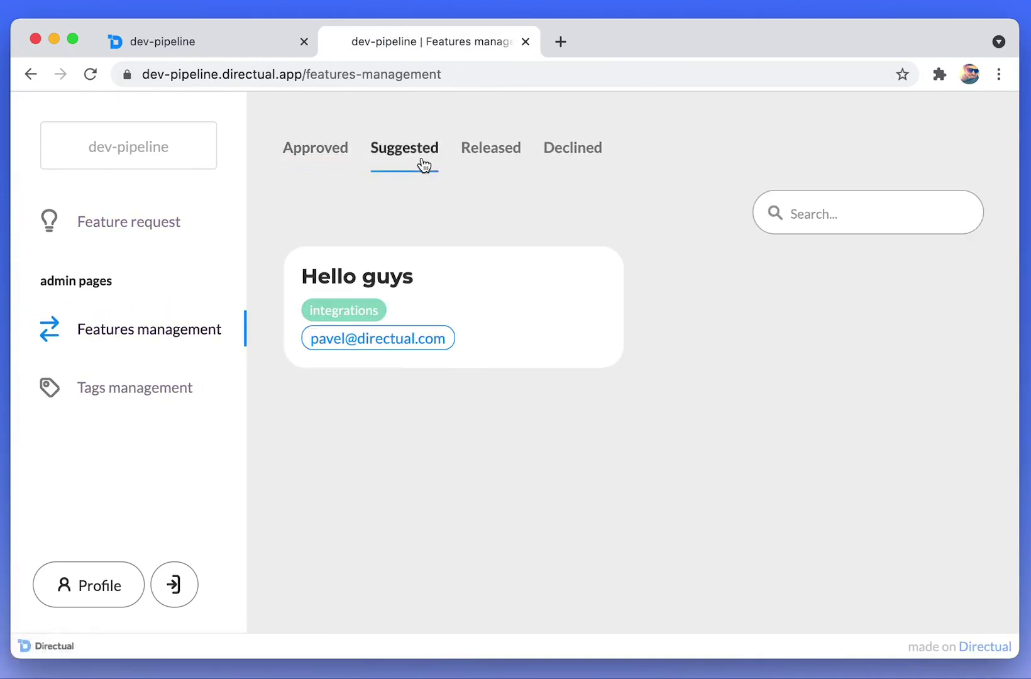
click(487, 300)
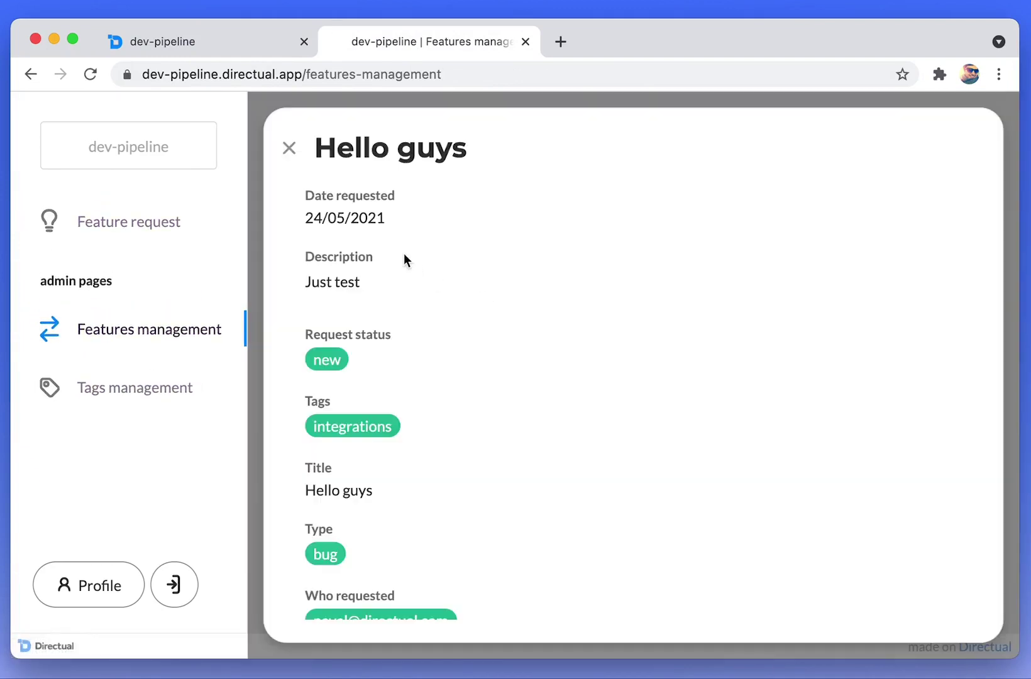
scroll(359, 265, down, 1)
scroll(455, 422, up, 1)
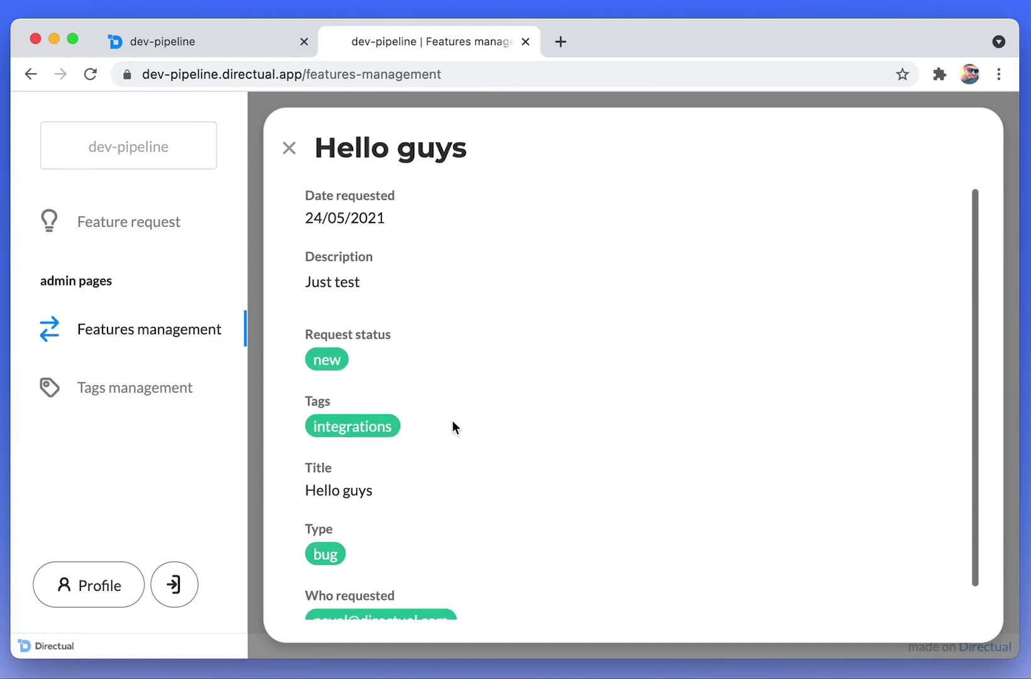
click(290, 150)
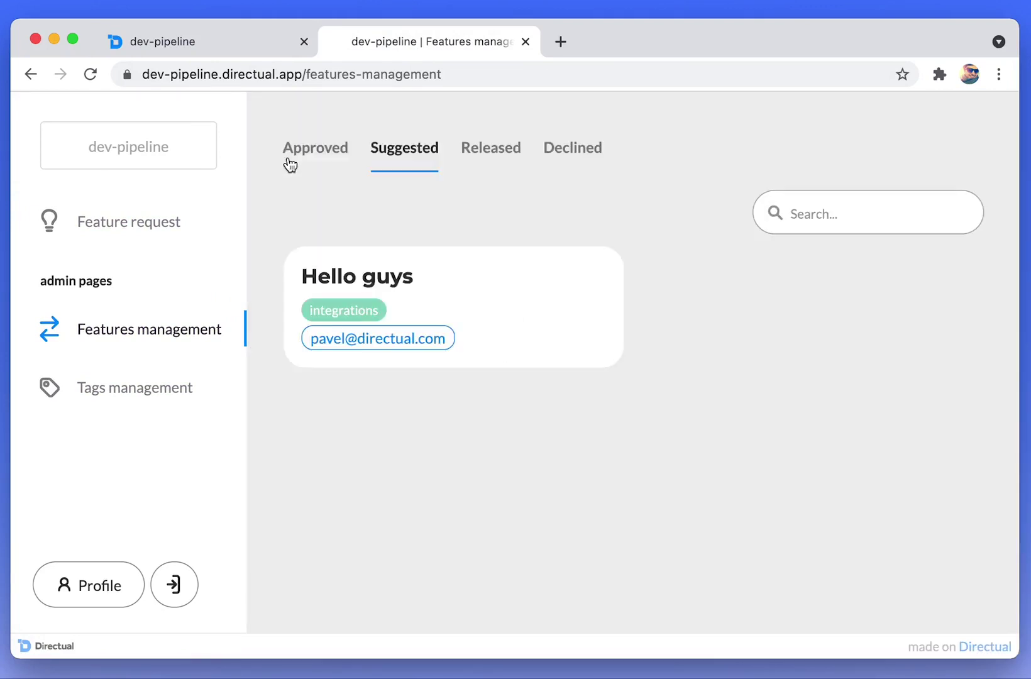
Step: Open the Suggested tab's cards list settings in the Features management page editor
click(172, 42)
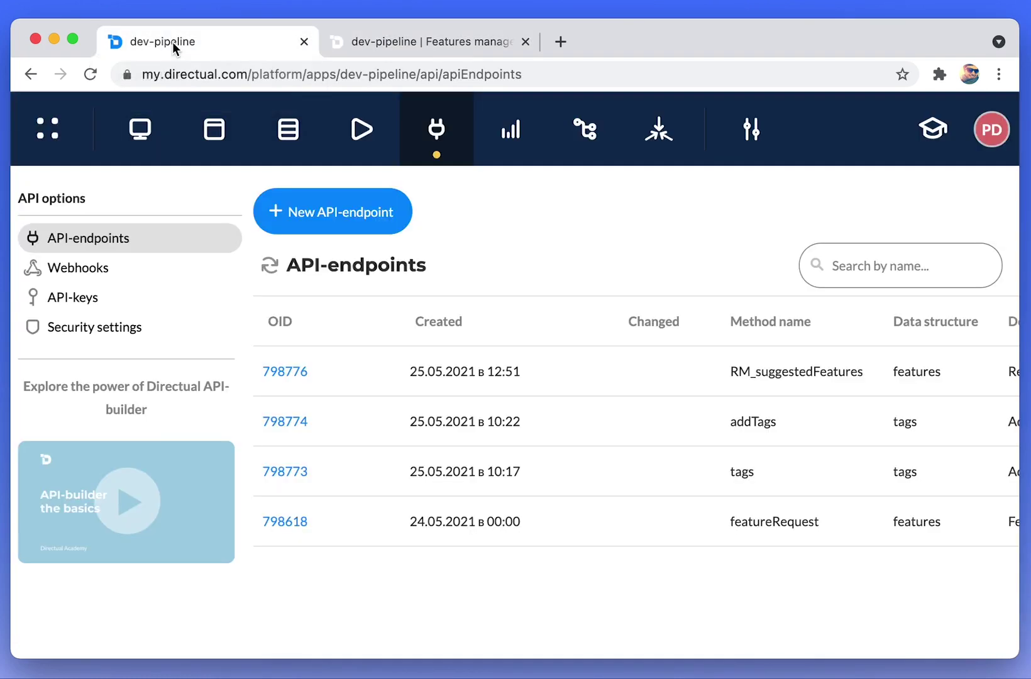
click(202, 127)
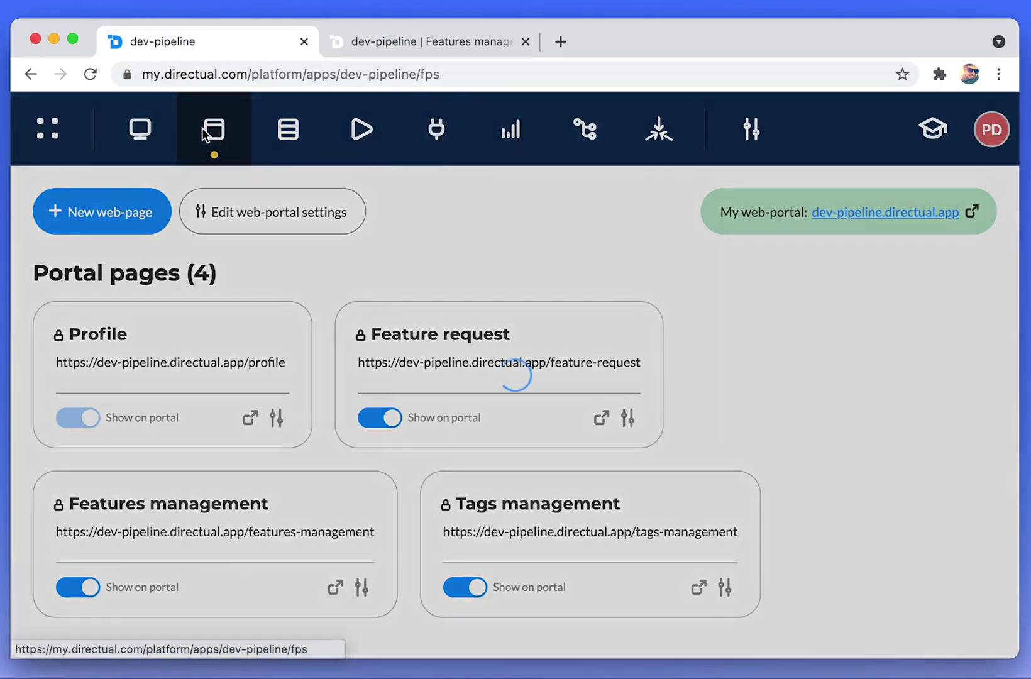
click(295, 495)
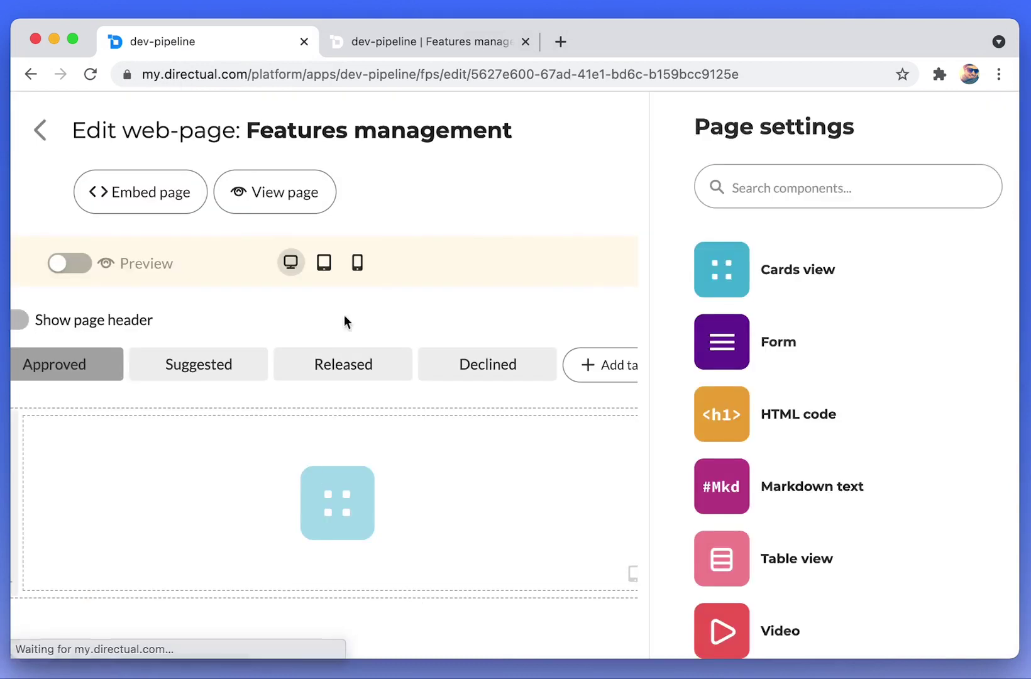
click(186, 371)
click(474, 534)
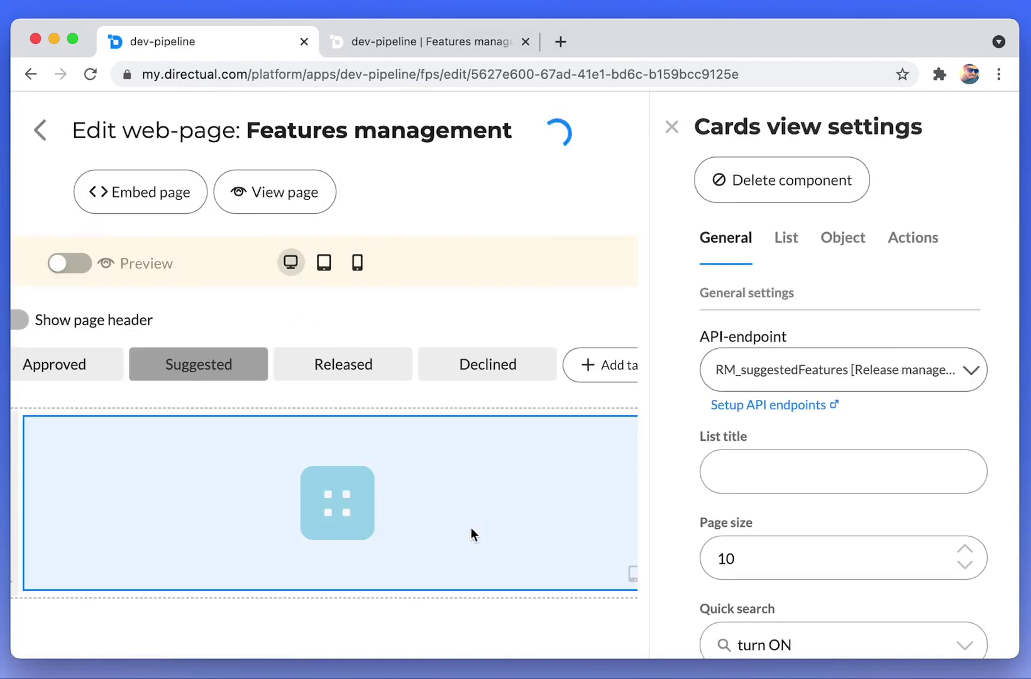
click(787, 239)
scroll(779, 365, down, 5)
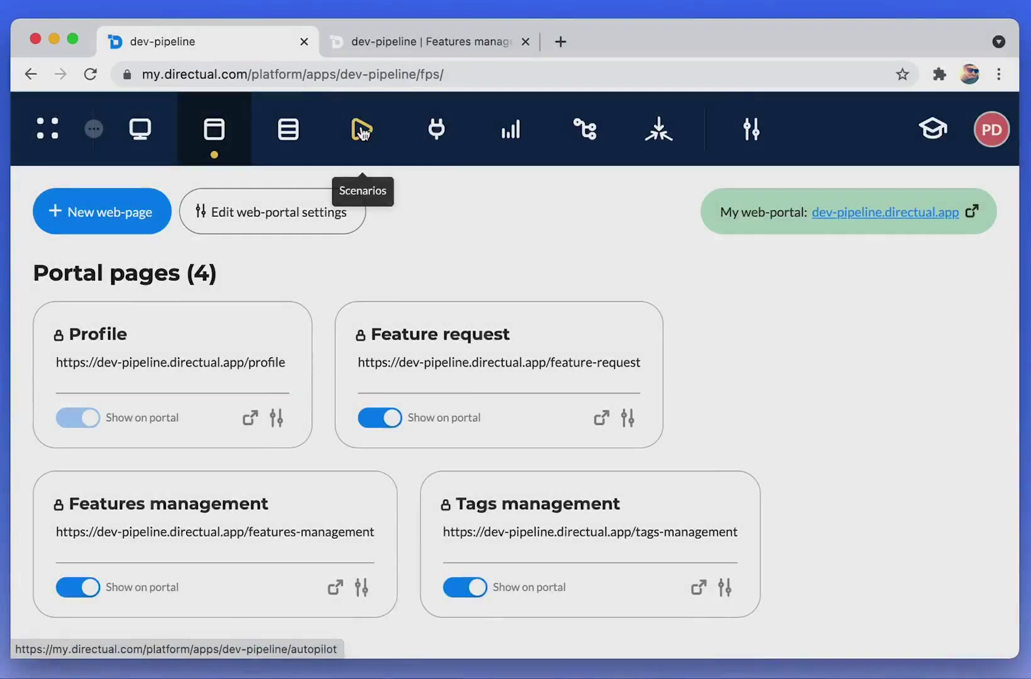
Step: Open a draft of the Process new requests scenario for editing
click(356, 130)
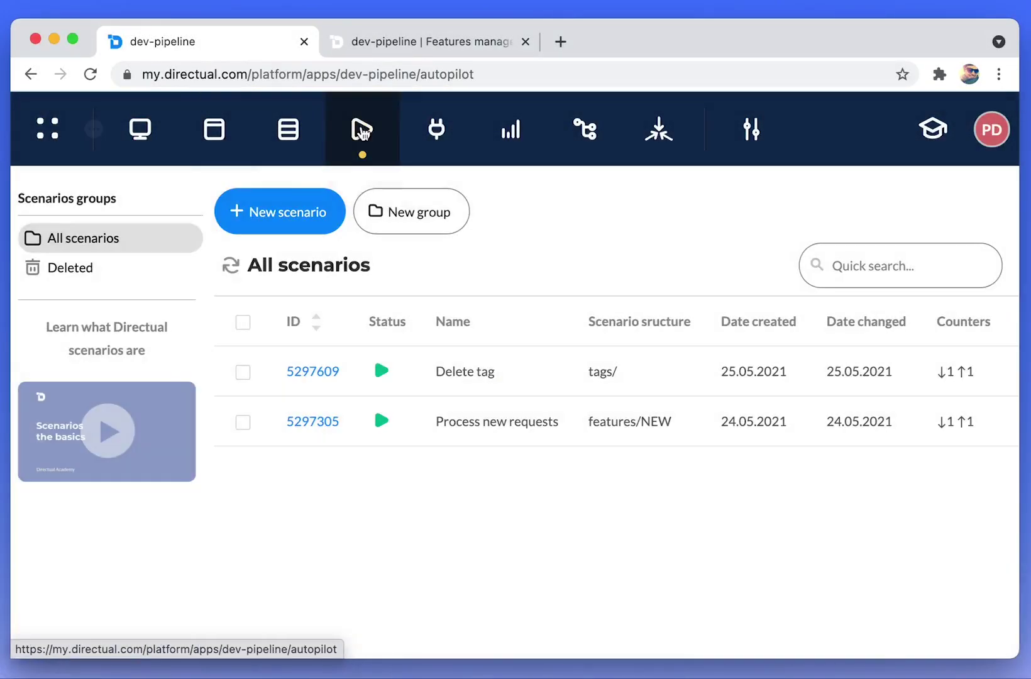
click(312, 421)
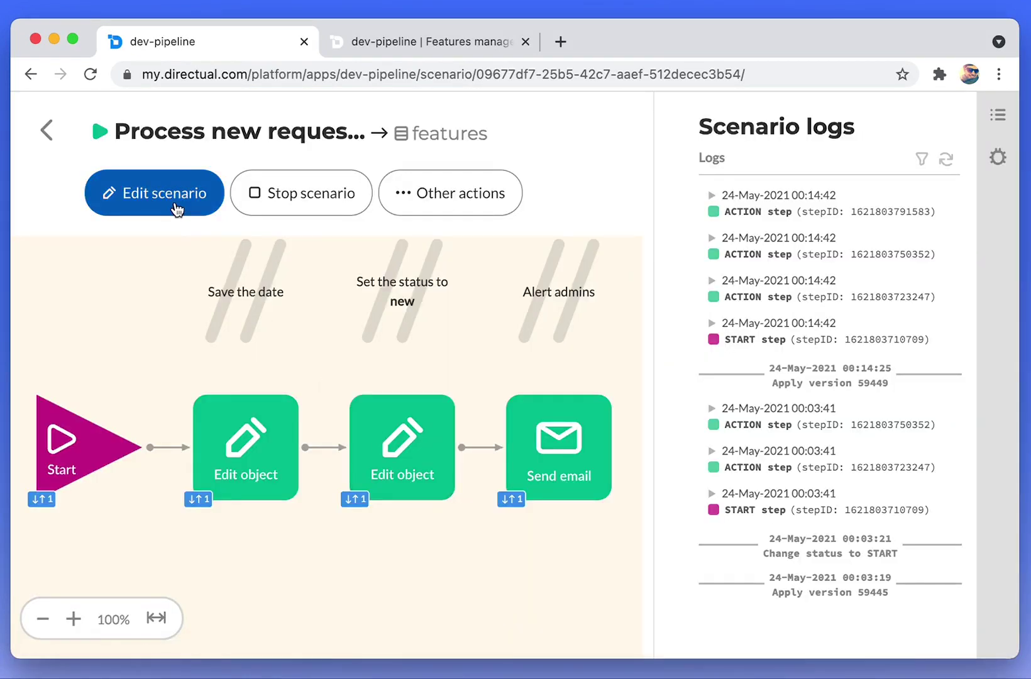
click(177, 210)
scroll(380, 302, right, 3)
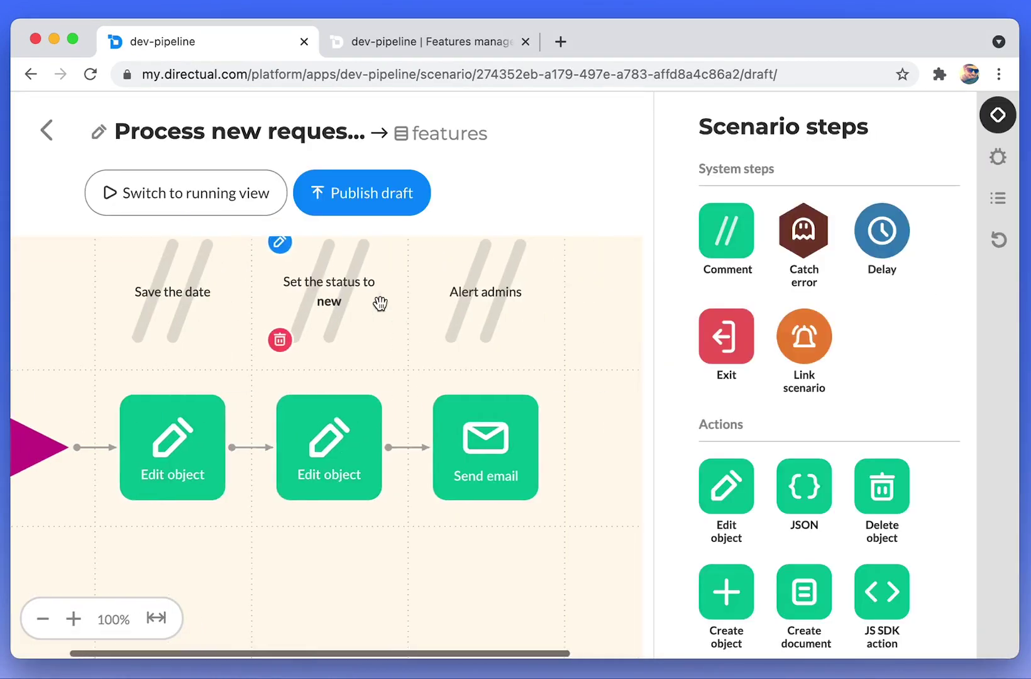
scroll(778, 559, down, 10)
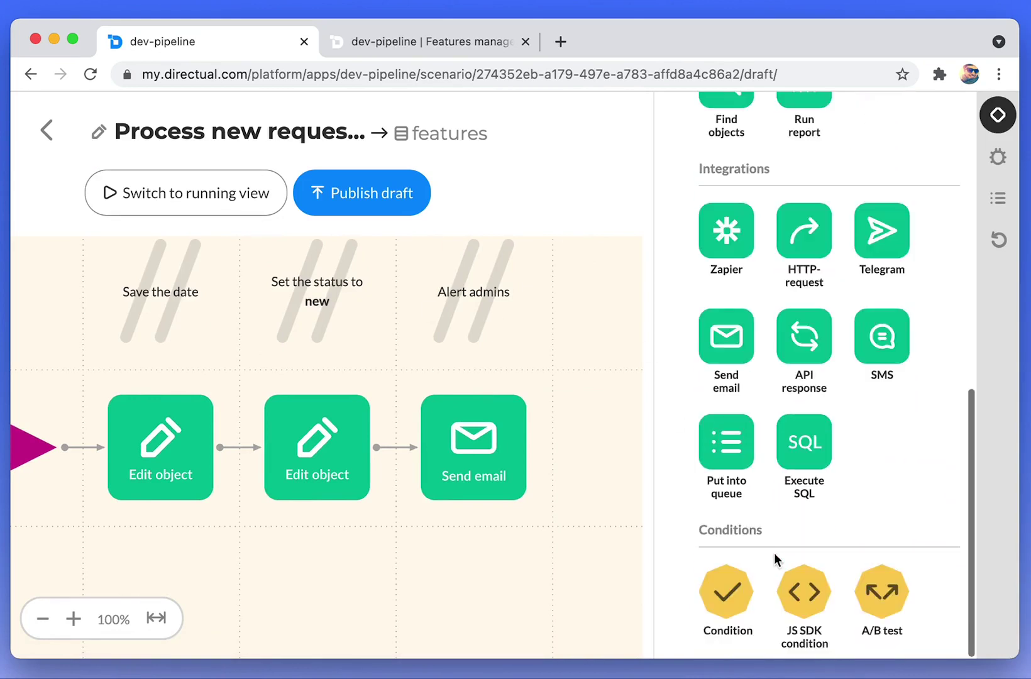
Step: Place a Condition step after the second Edit object, shifting Send email and Alert admins right
drag(728, 597, 317, 598)
click(396, 451)
drag(473, 451, 692, 471)
click(41, 620)
drag(428, 300, 567, 303)
drag(302, 553, 441, 407)
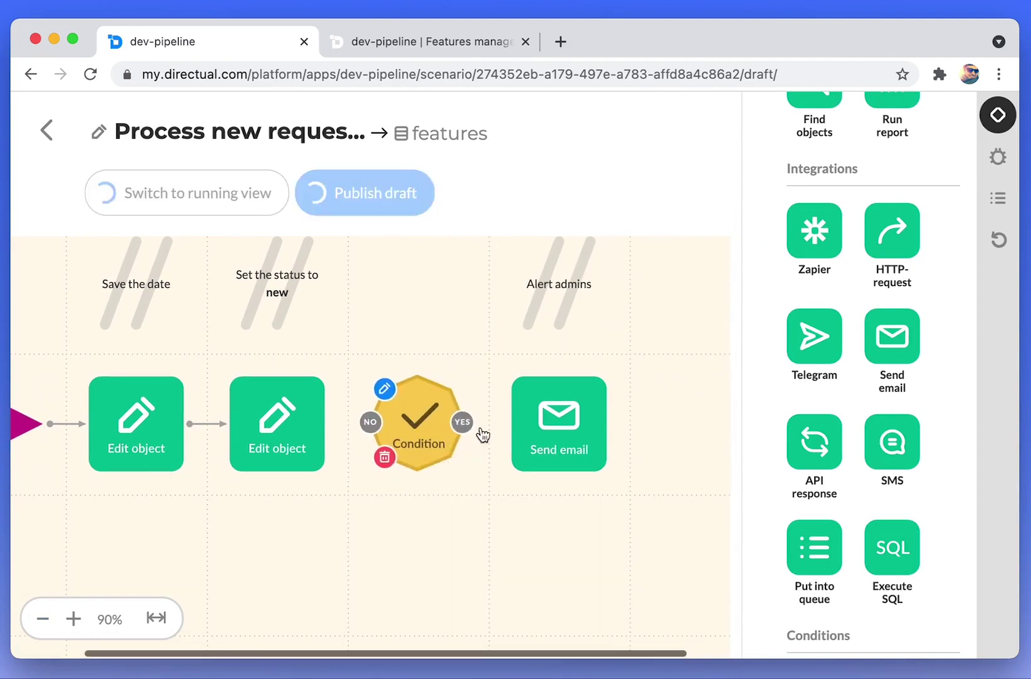
drag(560, 427, 691, 427)
drag(571, 306, 698, 306)
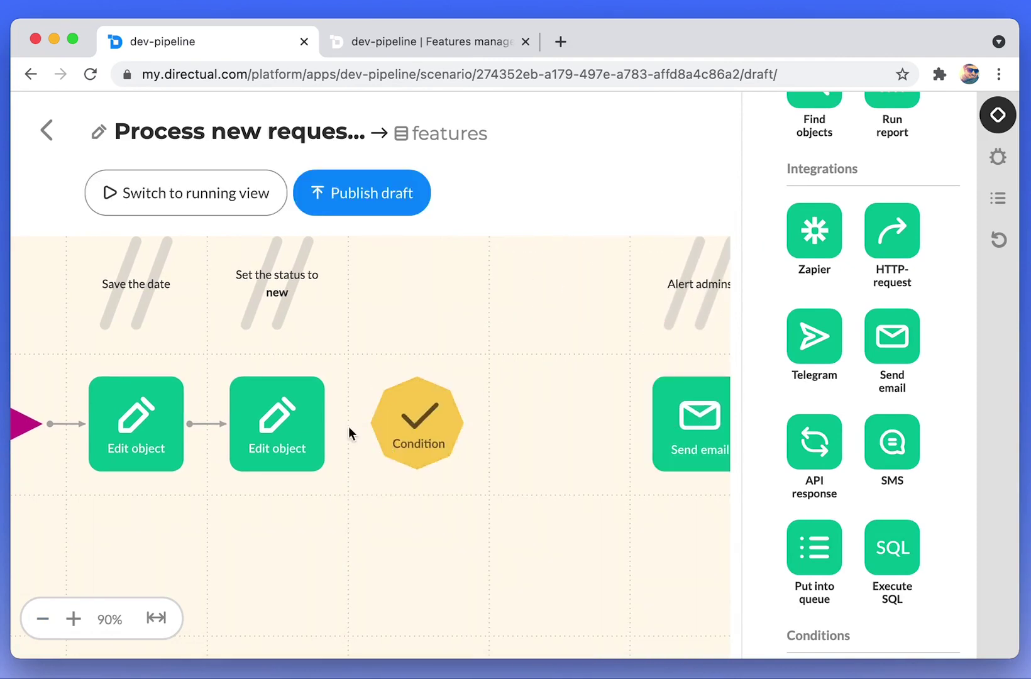
Step: Set the Condition to check Type equals bug and save it
click(415, 420)
click(343, 238)
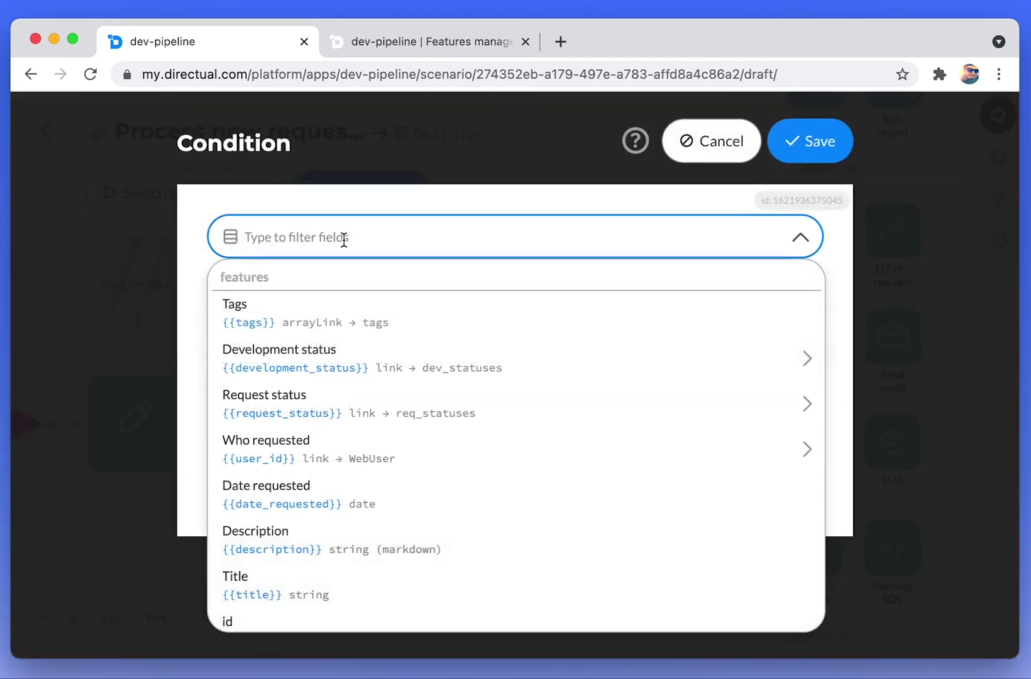
text(ty)
key(Return)
click(310, 345)
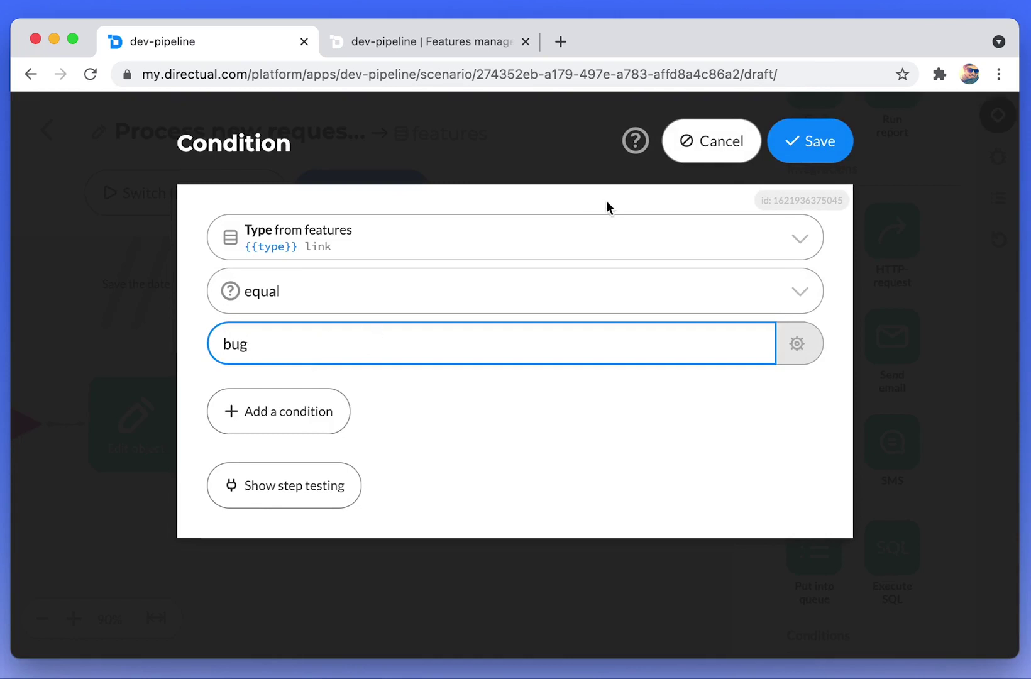
click(817, 142)
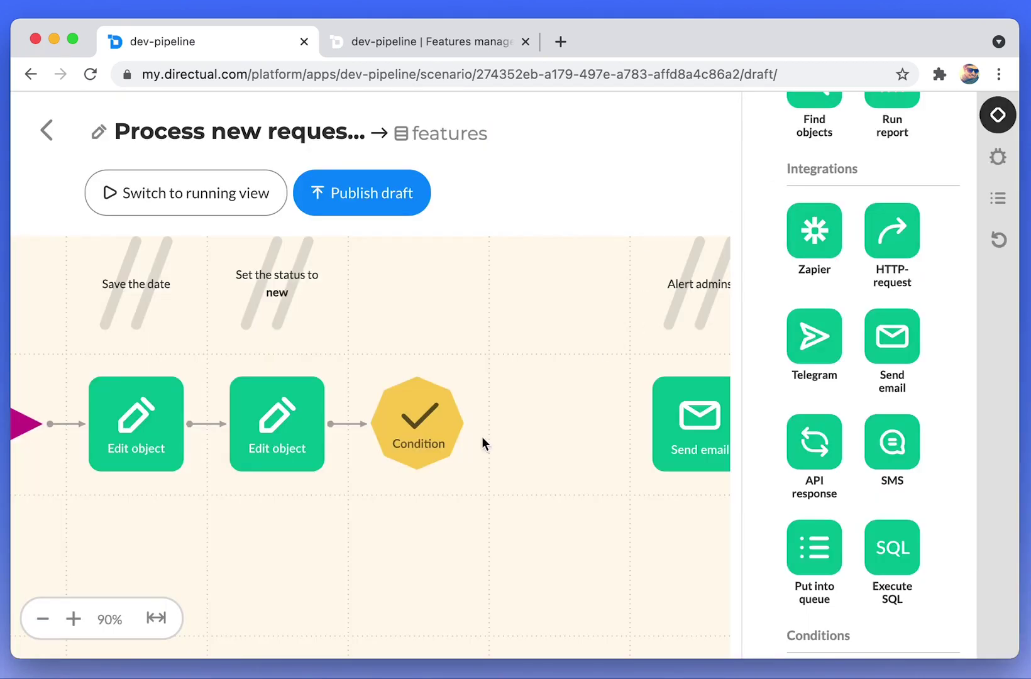
click(448, 146)
Step: Add a 'color' field of type color [ string ] to the features structure and save
click(414, 216)
scroll(214, 478, down, 3)
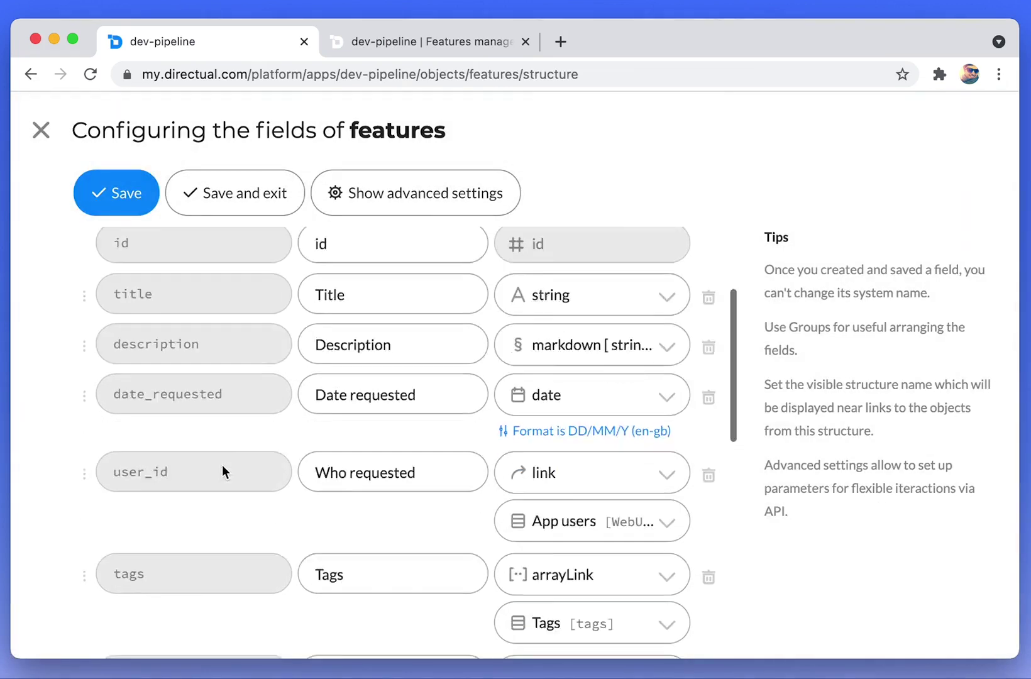
scroll(222, 472, down, 5)
click(157, 449)
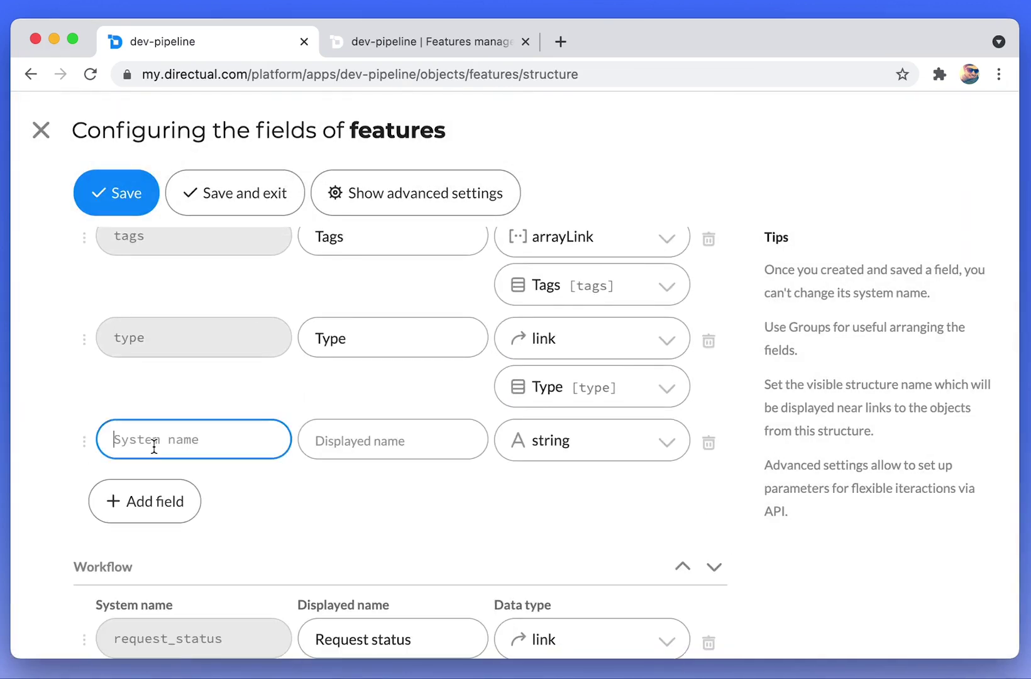
click(563, 452)
text(colo)
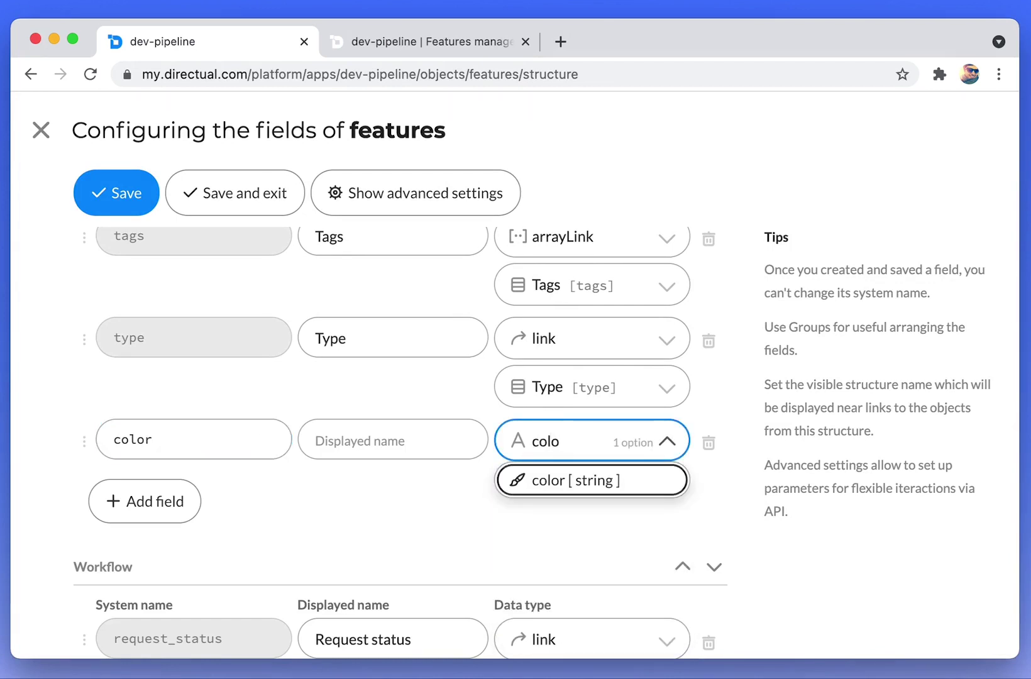
key(Return)
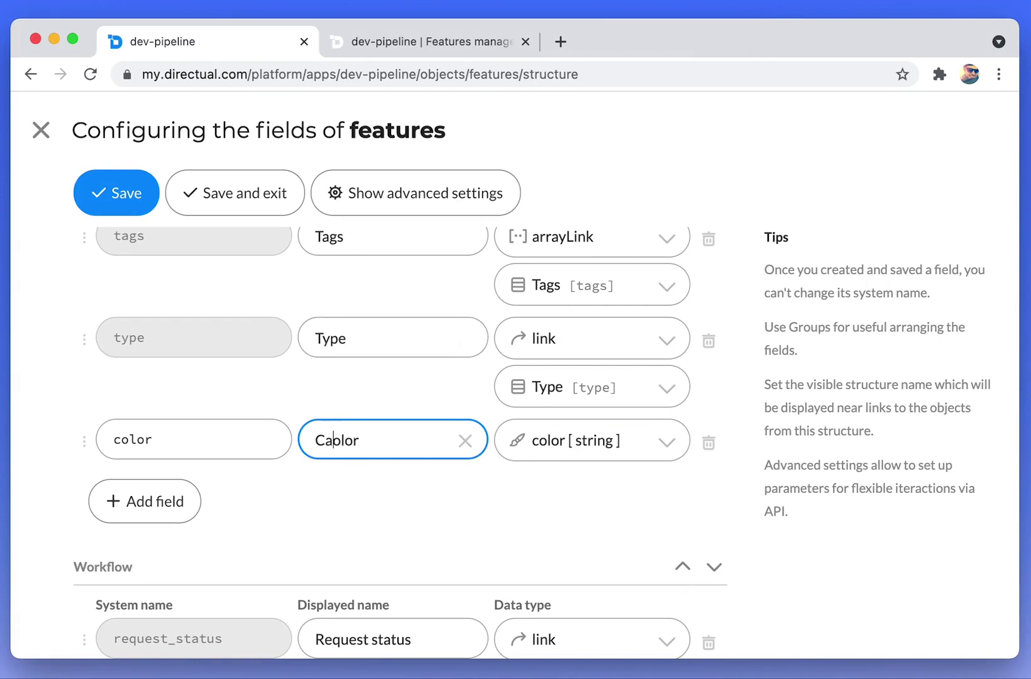
click(237, 190)
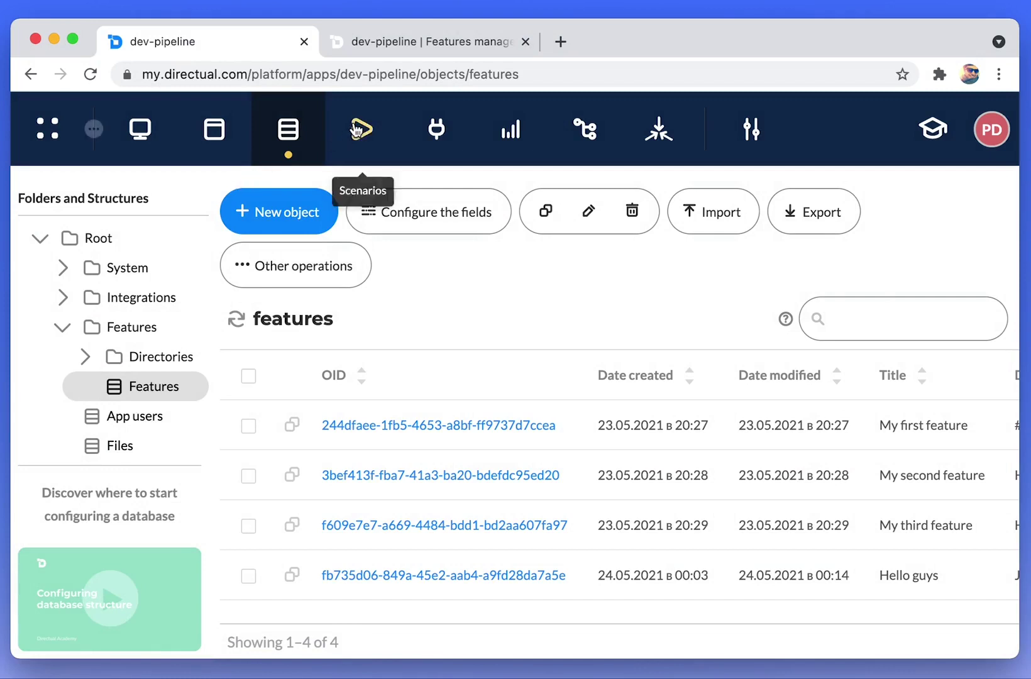
Step: Reopen the Process new requests draft and review the Condition step's settings
click(357, 130)
click(315, 457)
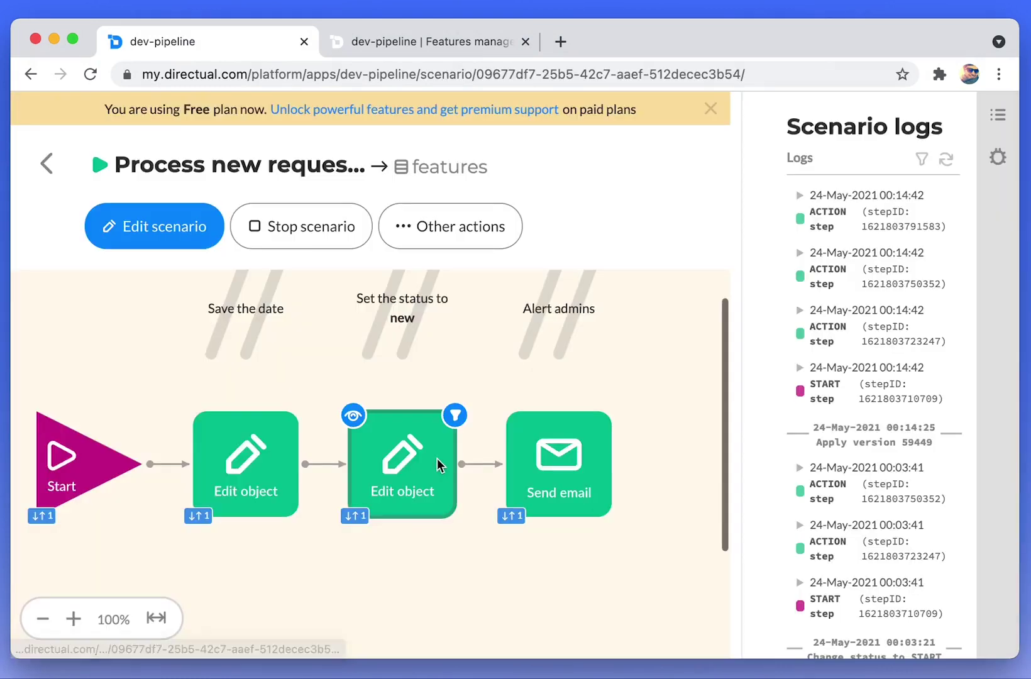
click(152, 229)
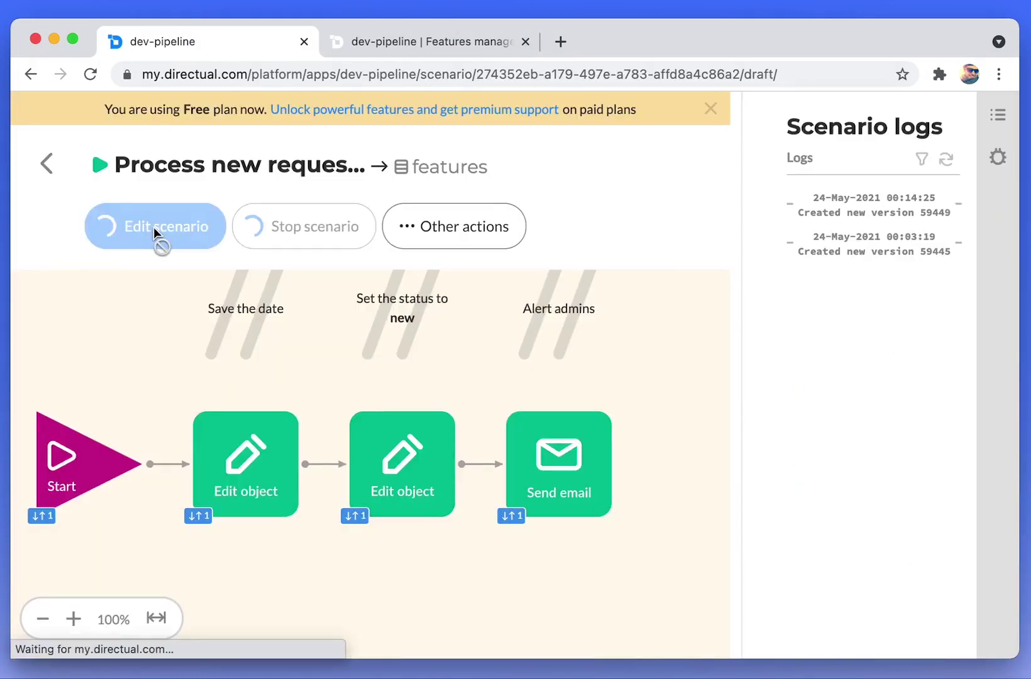
scroll(598, 478, right, 5)
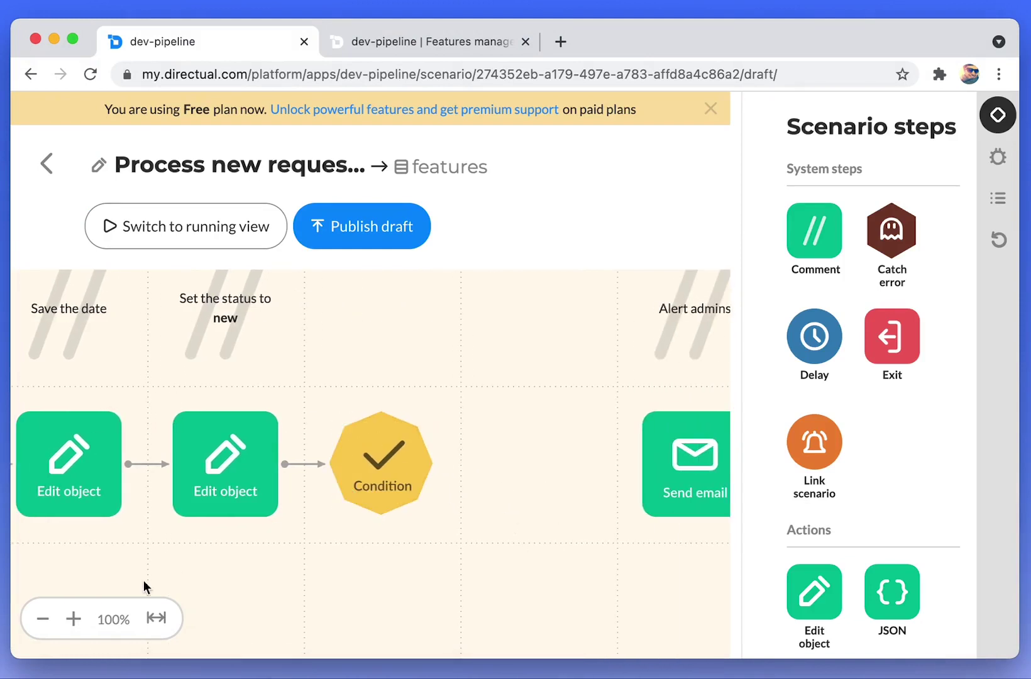
click(70, 618)
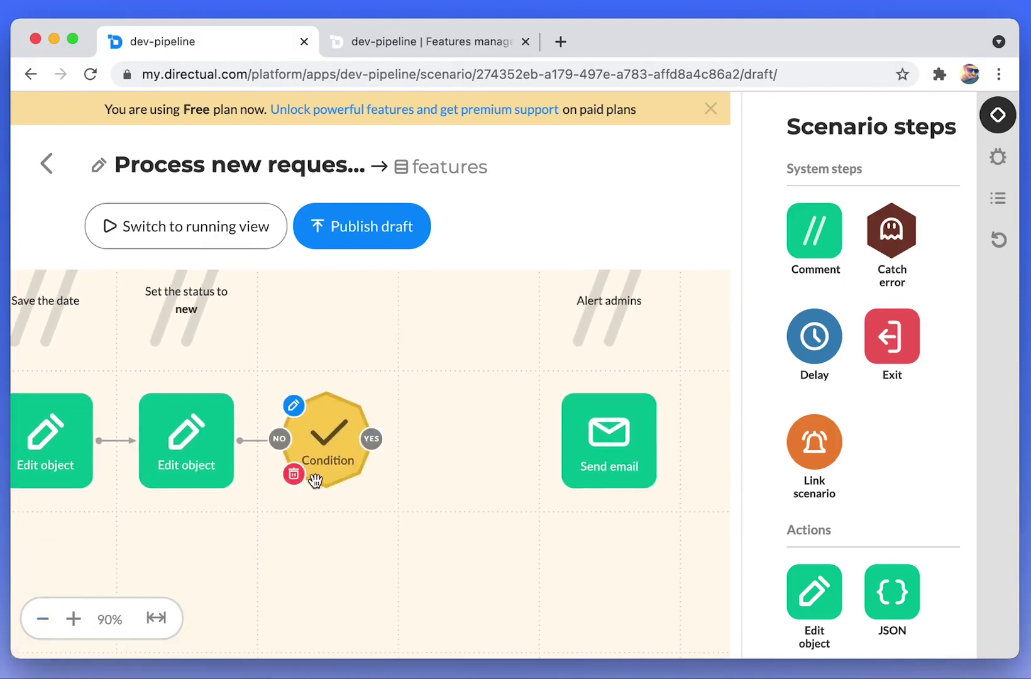
click(333, 448)
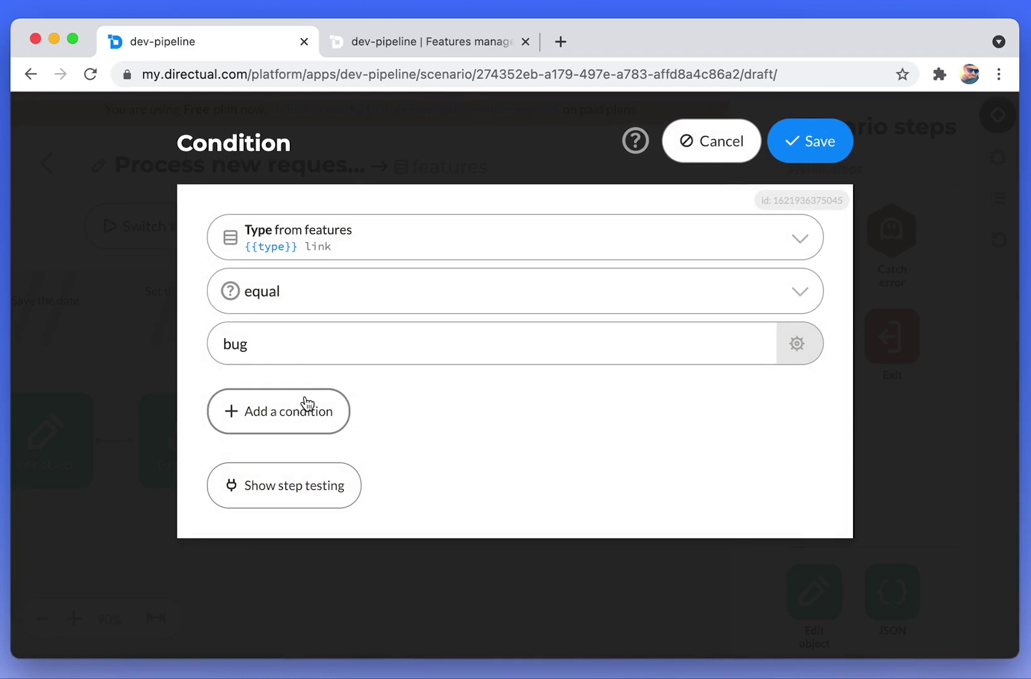
click(822, 143)
Step: Add two Edit object steps, set one's Card color to e33636, and place a Comment step
drag(816, 604, 450, 445)
drag(789, 587, 340, 550)
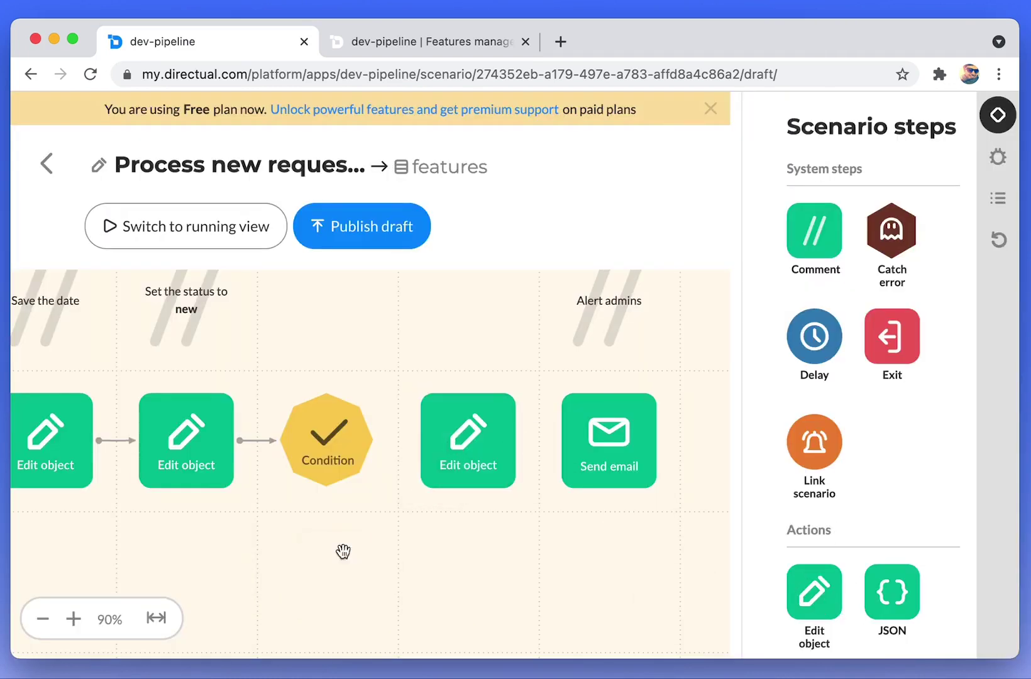
click(456, 441)
click(368, 239)
text(co)
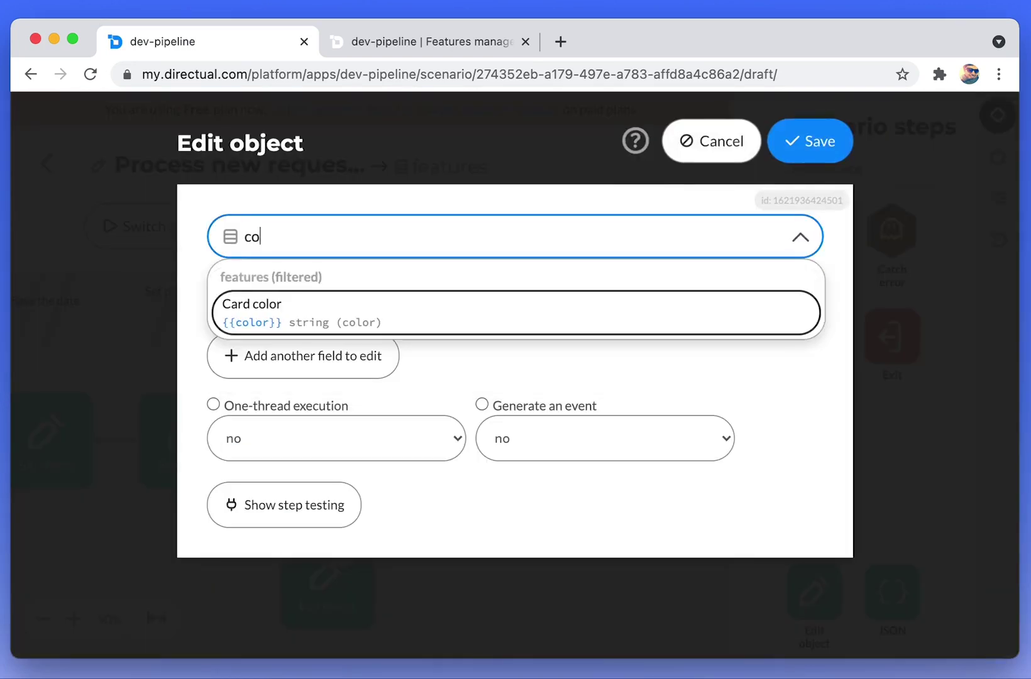
text(lo)
click(274, 323)
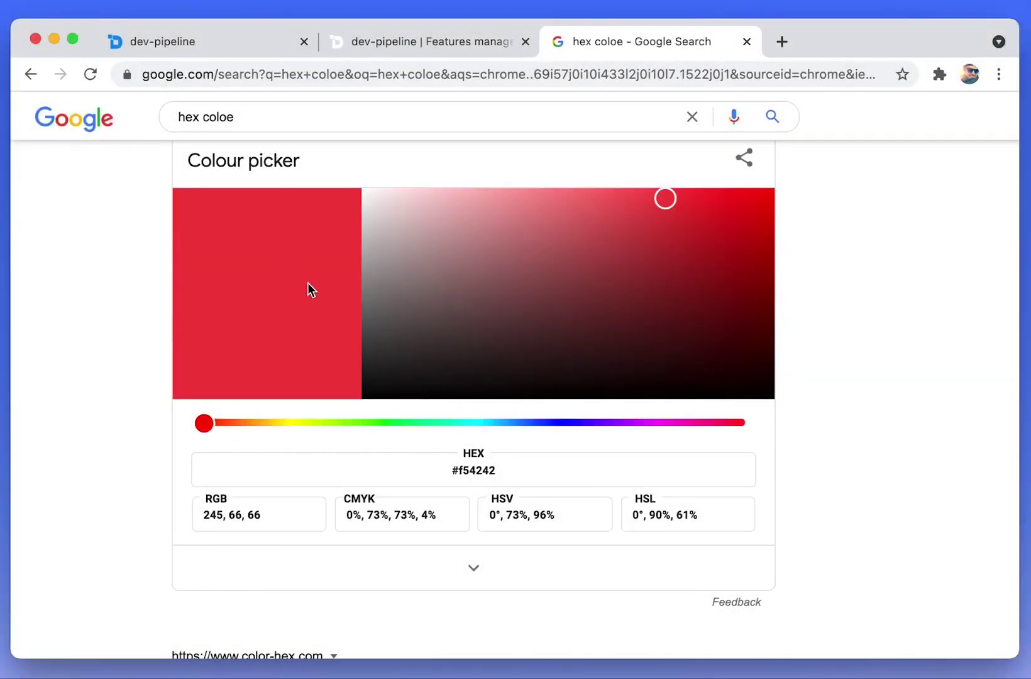
drag(670, 202, 693, 217)
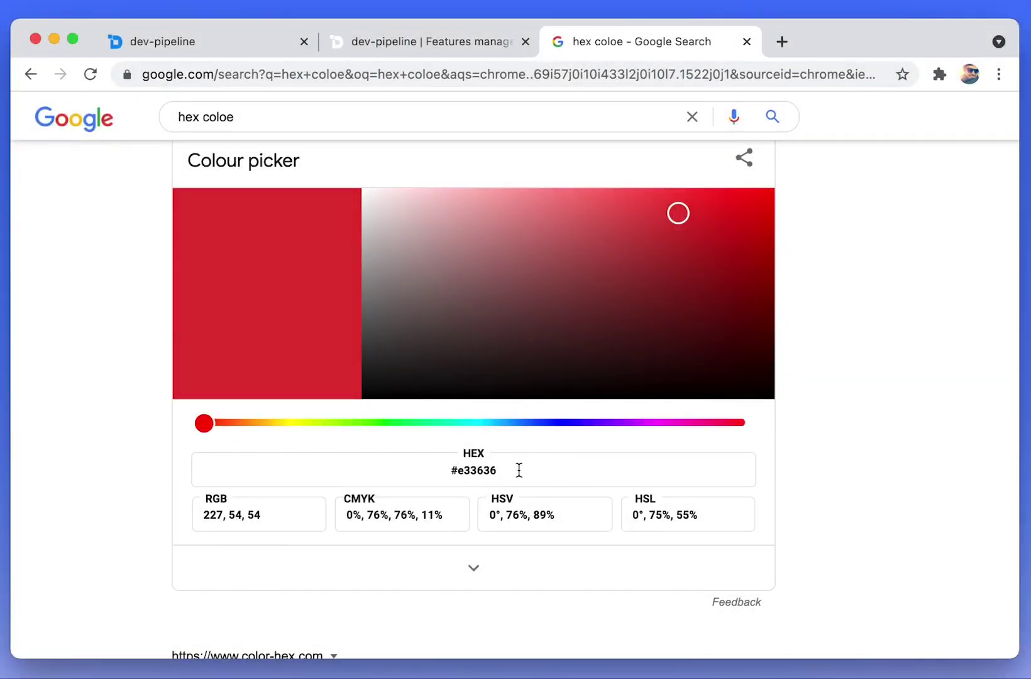
click(461, 49)
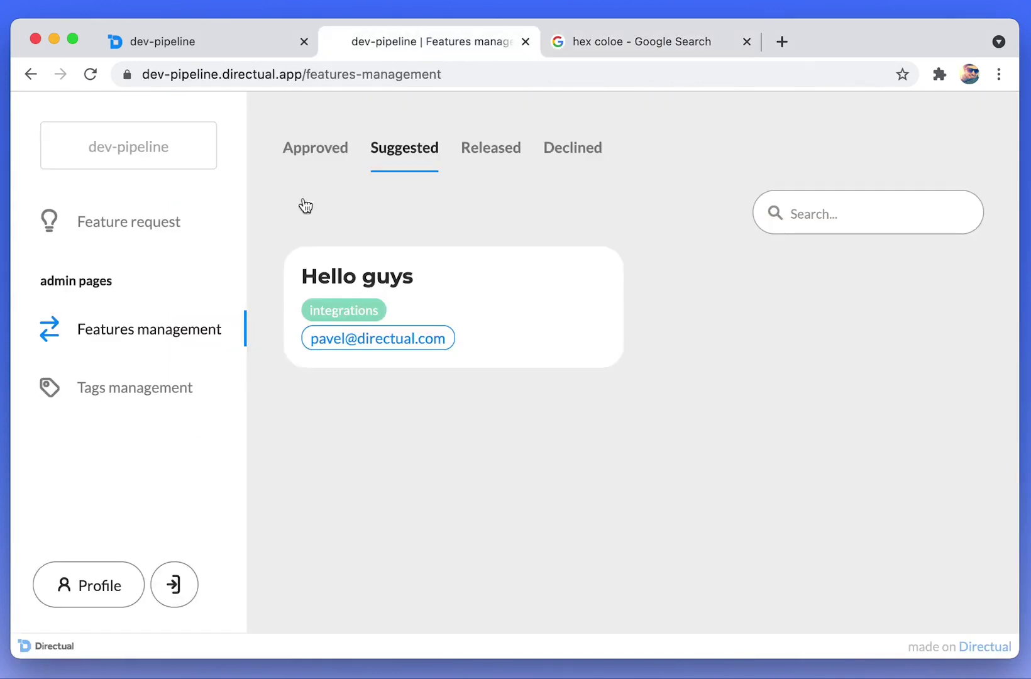
click(220, 39)
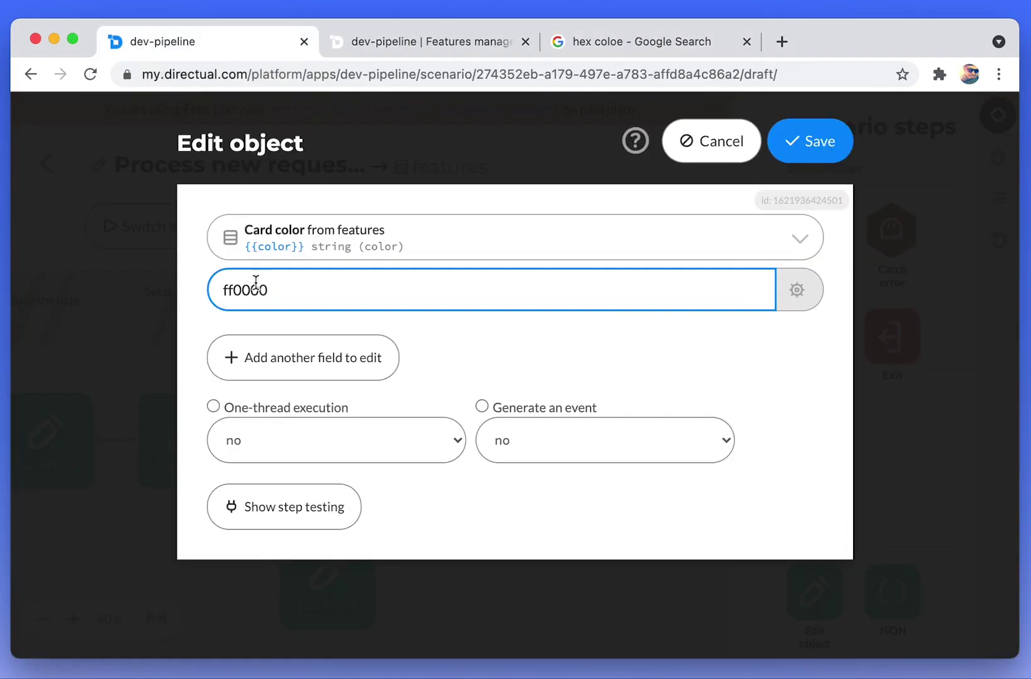
click(810, 147)
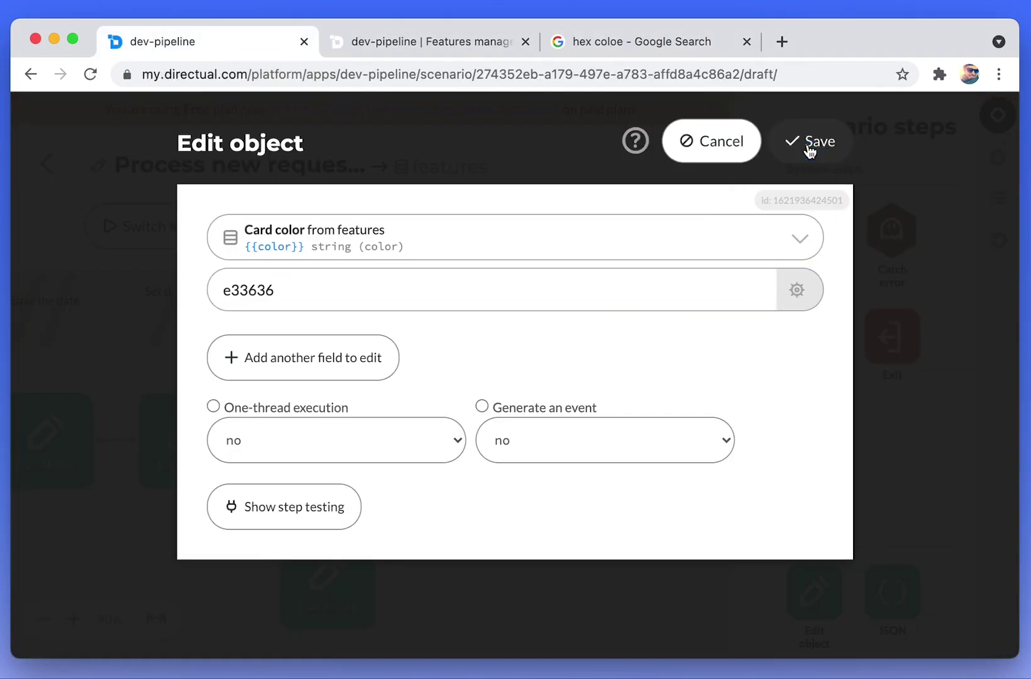
drag(815, 225, 432, 332)
click(325, 287)
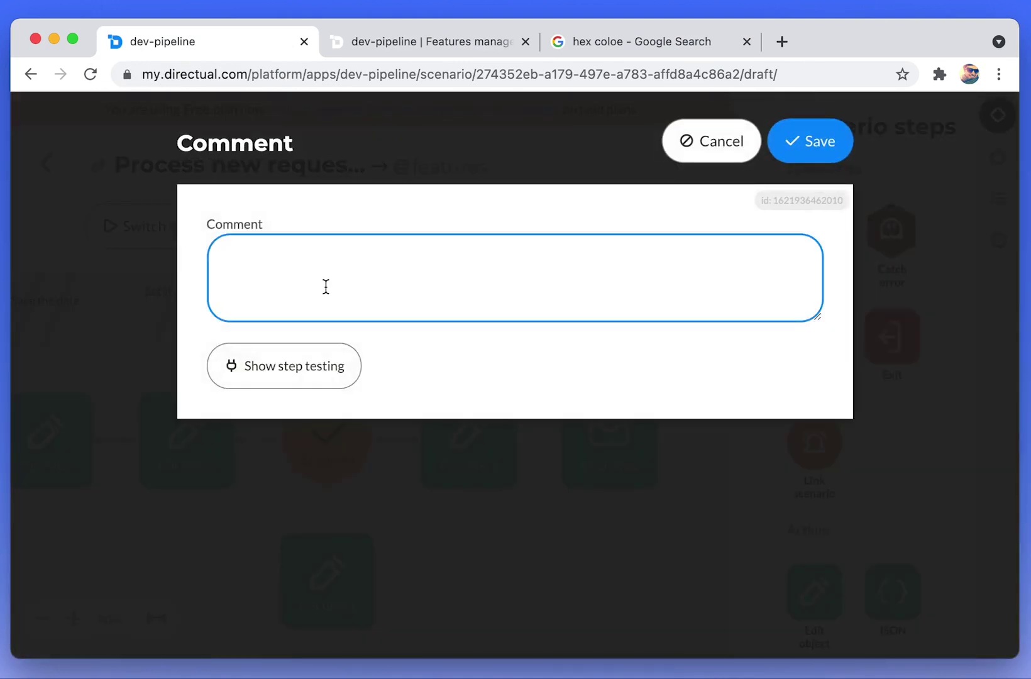
Step: Save the bug comment and add a second comment reading 'feature'
click(794, 159)
drag(815, 235, 219, 593)
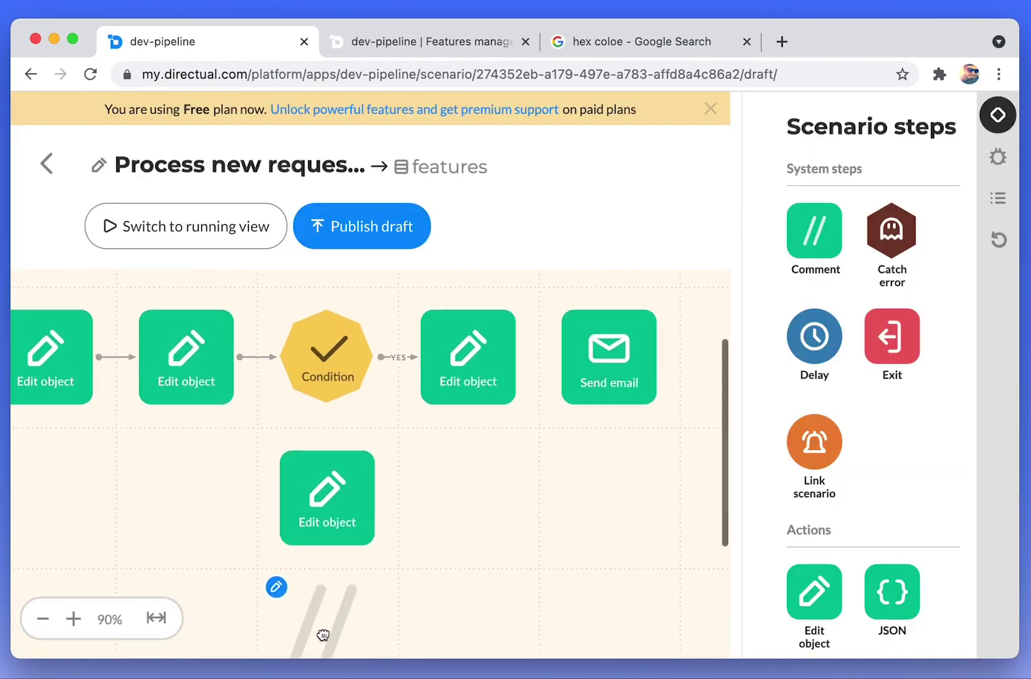
click(315, 585)
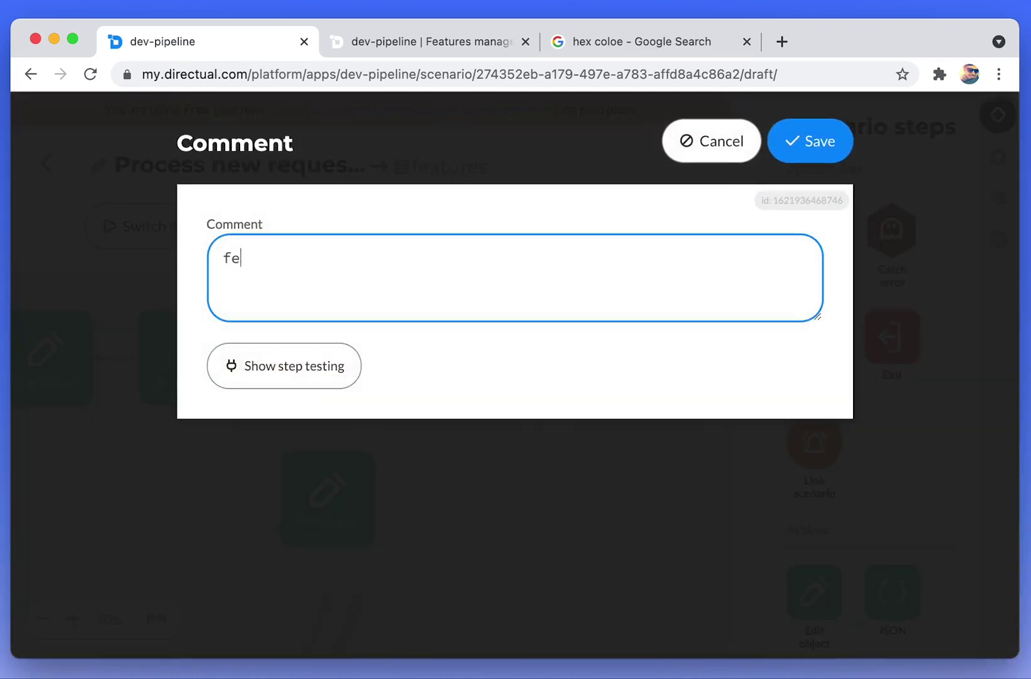
text(feature)
click(821, 156)
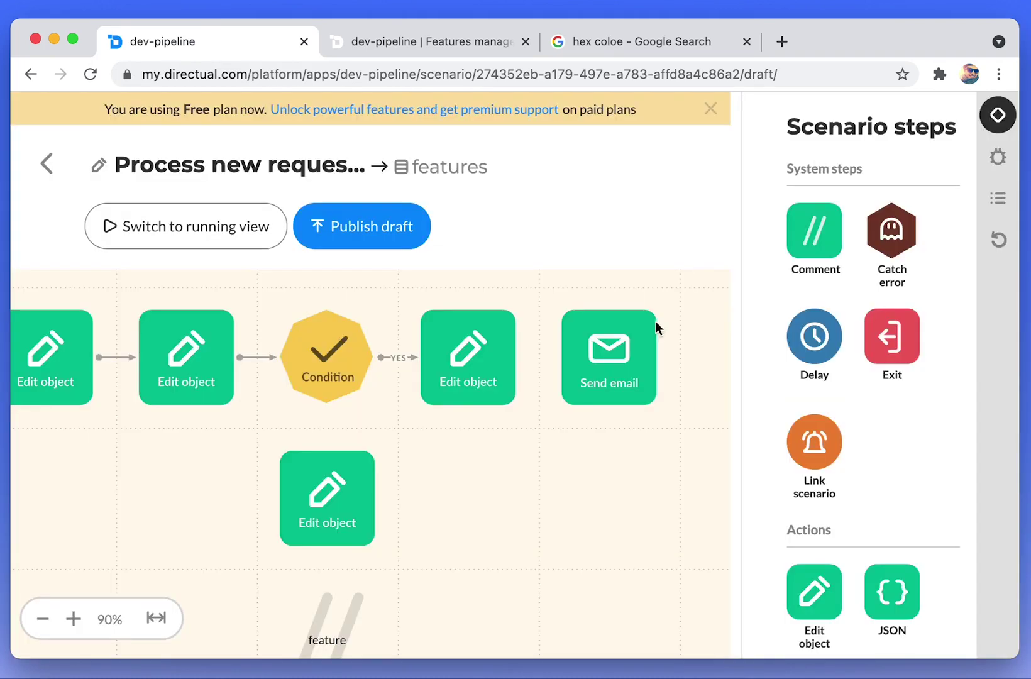
Step: Link the Condition's NO branch to the lower Edit object and set its Card color to 1ed627
drag(276, 362, 327, 497)
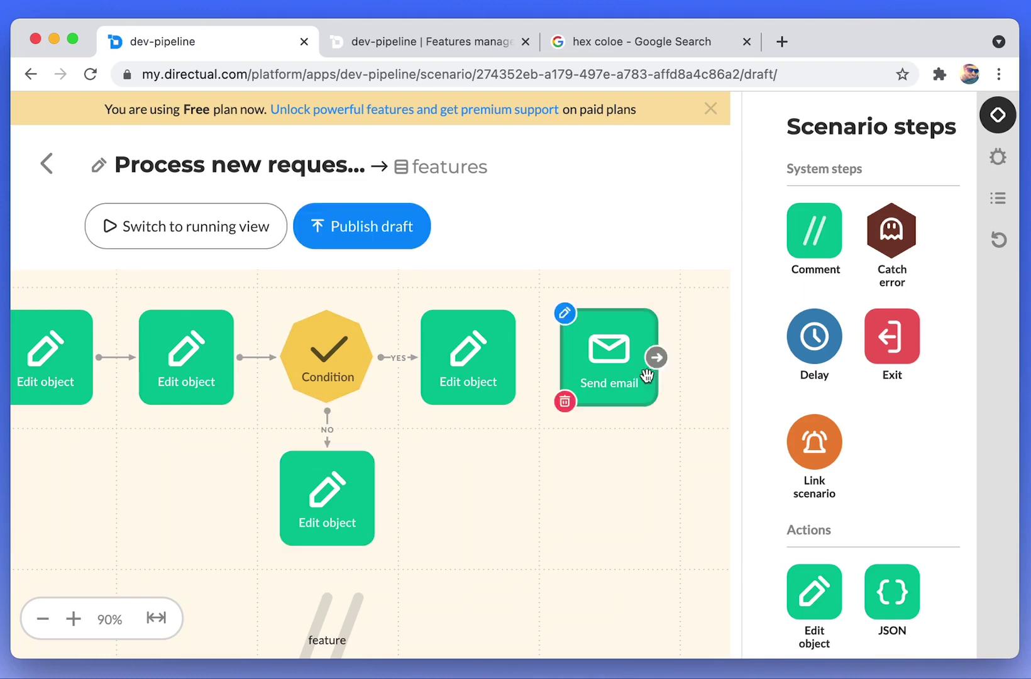
drag(609, 357, 608, 498)
click(327, 499)
click(357, 231)
text(colo)
key(Return)
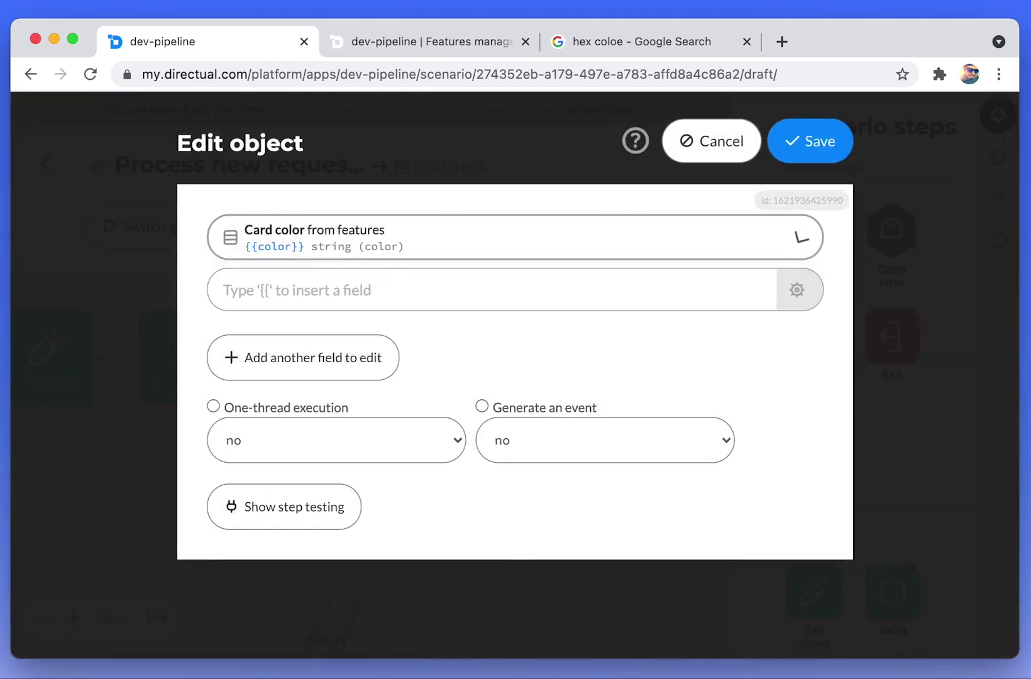
click(648, 44)
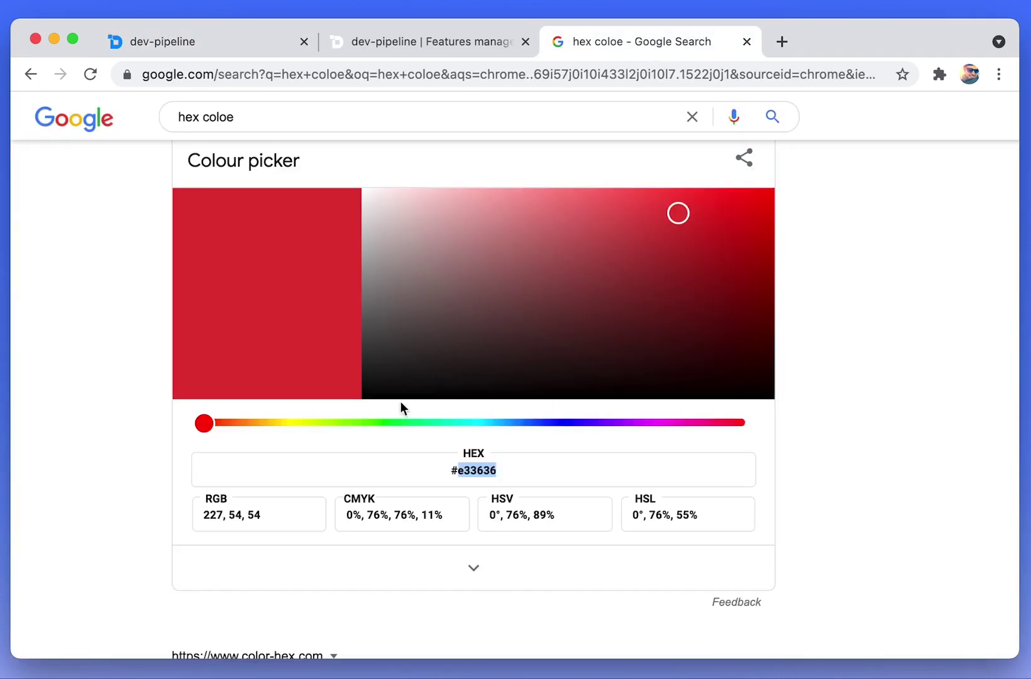
click(388, 423)
drag(695, 220, 721, 226)
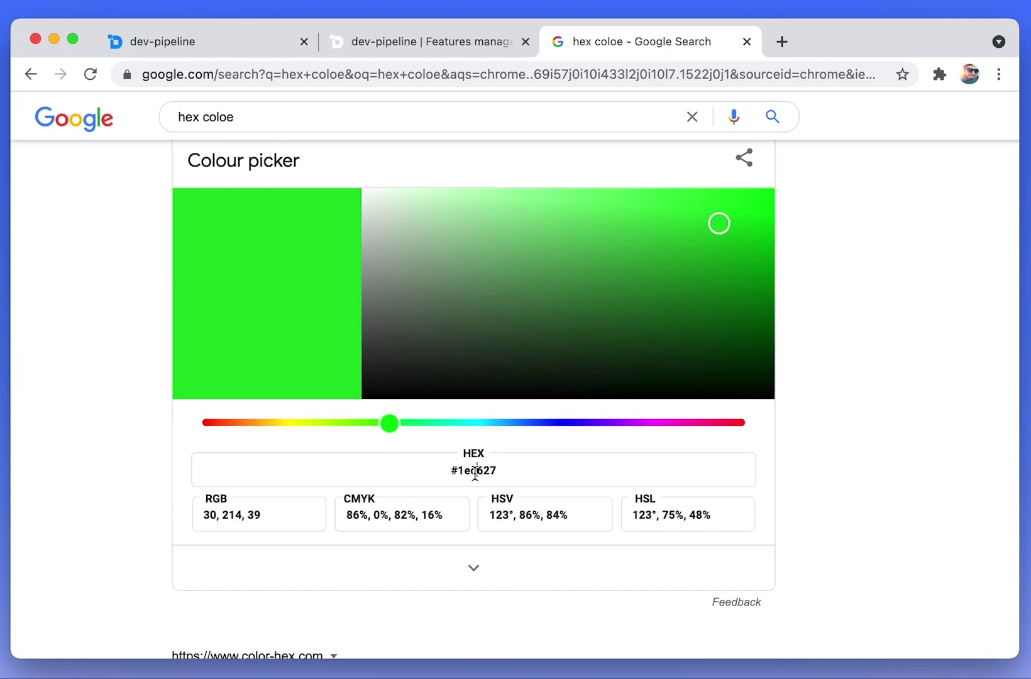
click(201, 40)
click(317, 287)
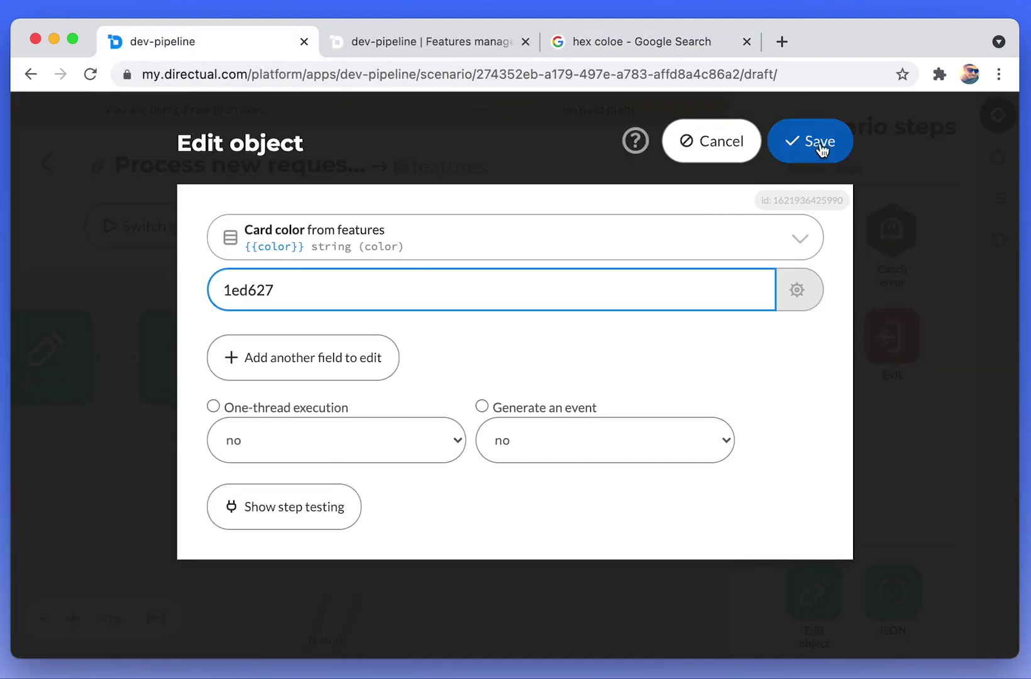
click(819, 142)
Step: Connect both Edit object steps to Send email and publish the scenario
drag(380, 497, 606, 497)
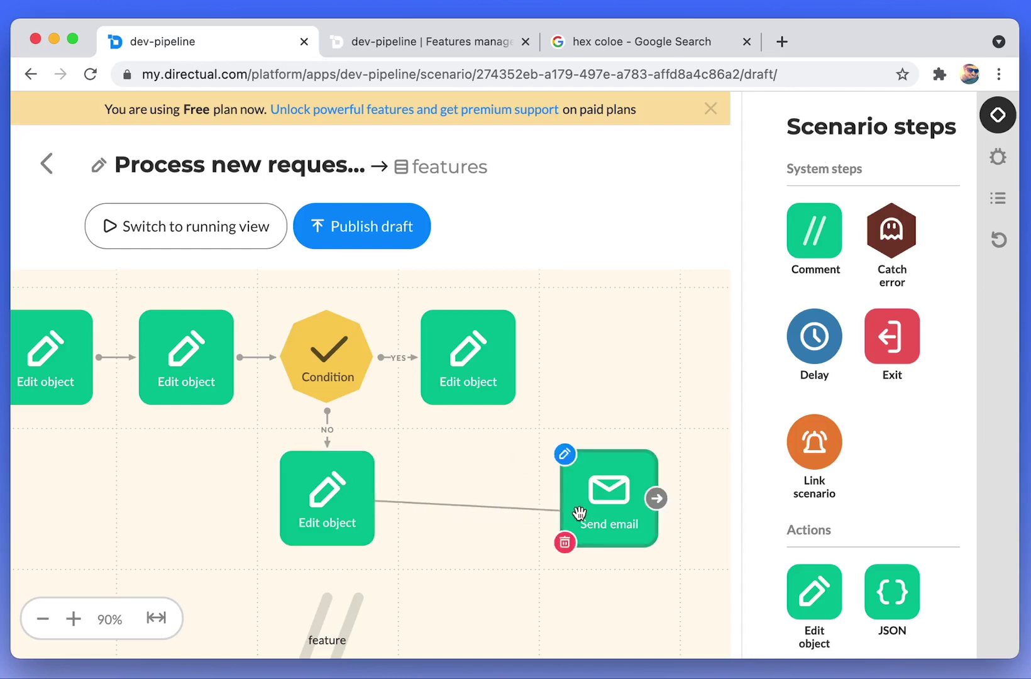
drag(516, 357, 607, 497)
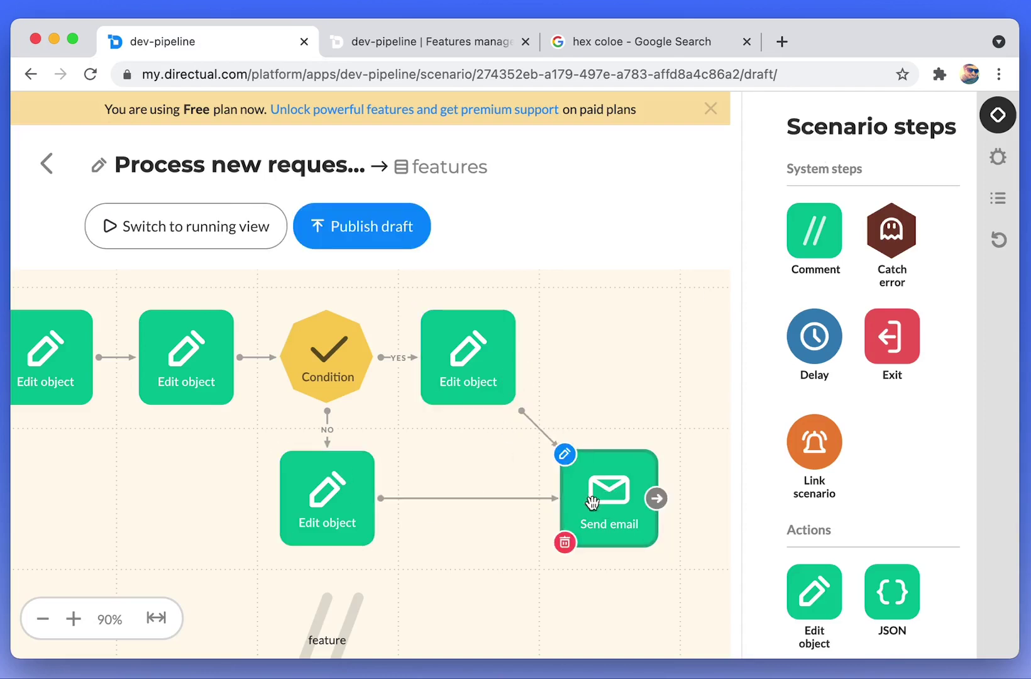
click(368, 234)
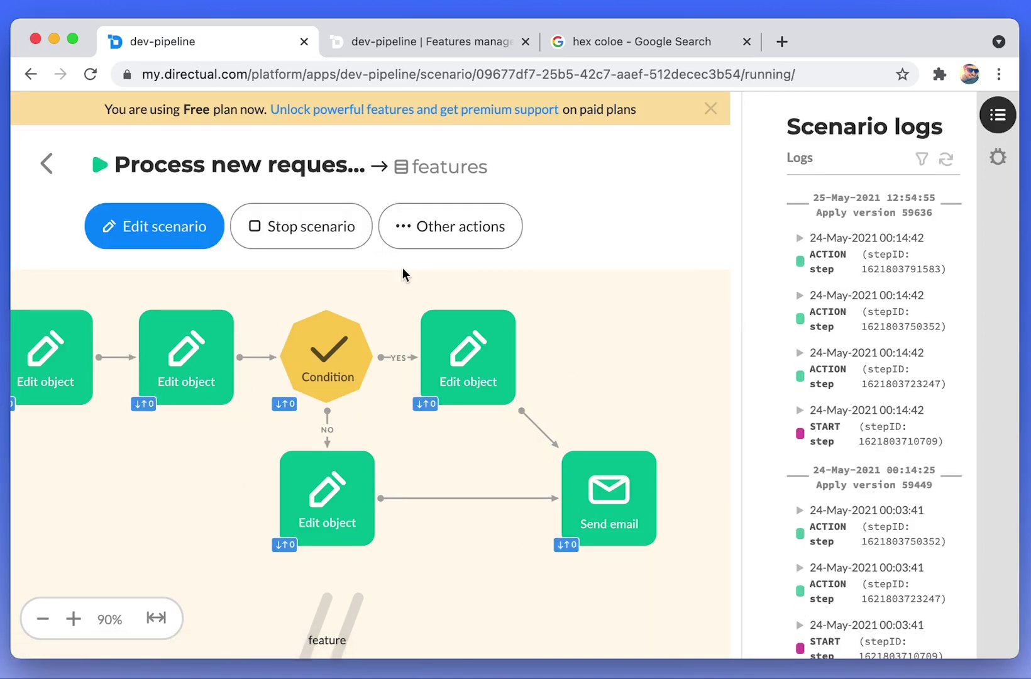
Step: Delete all four records from the features table
click(440, 167)
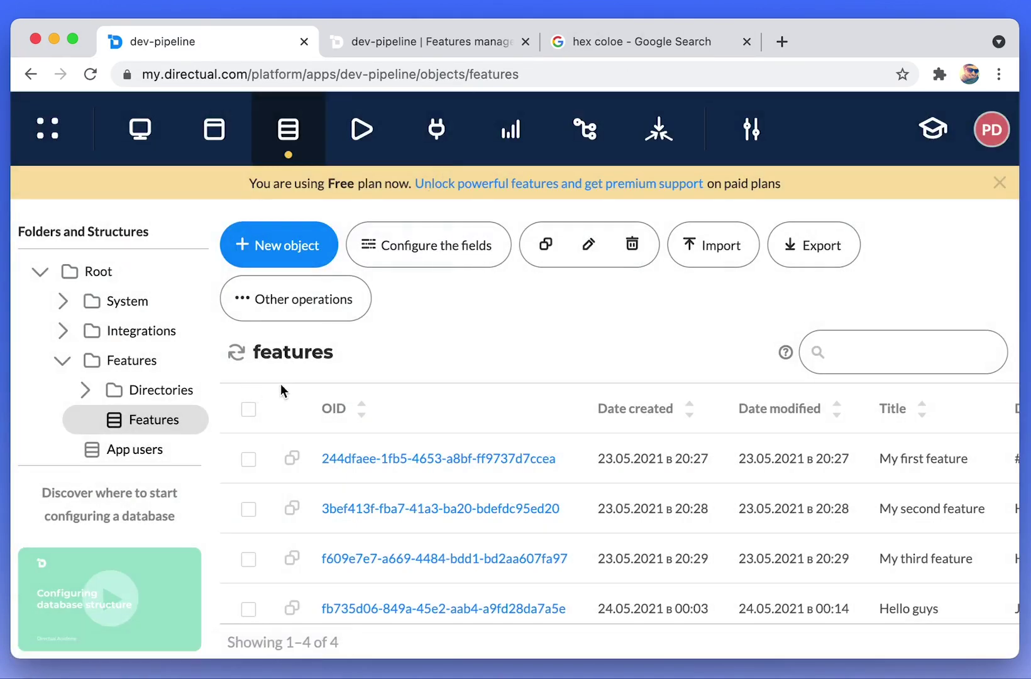
click(249, 405)
click(288, 257)
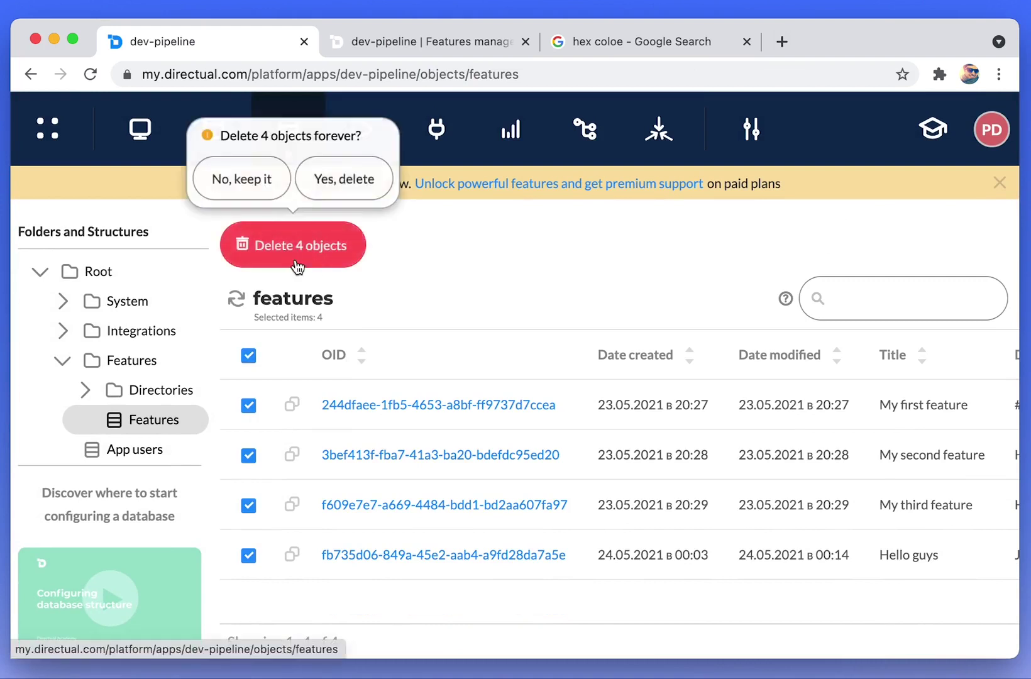
click(334, 198)
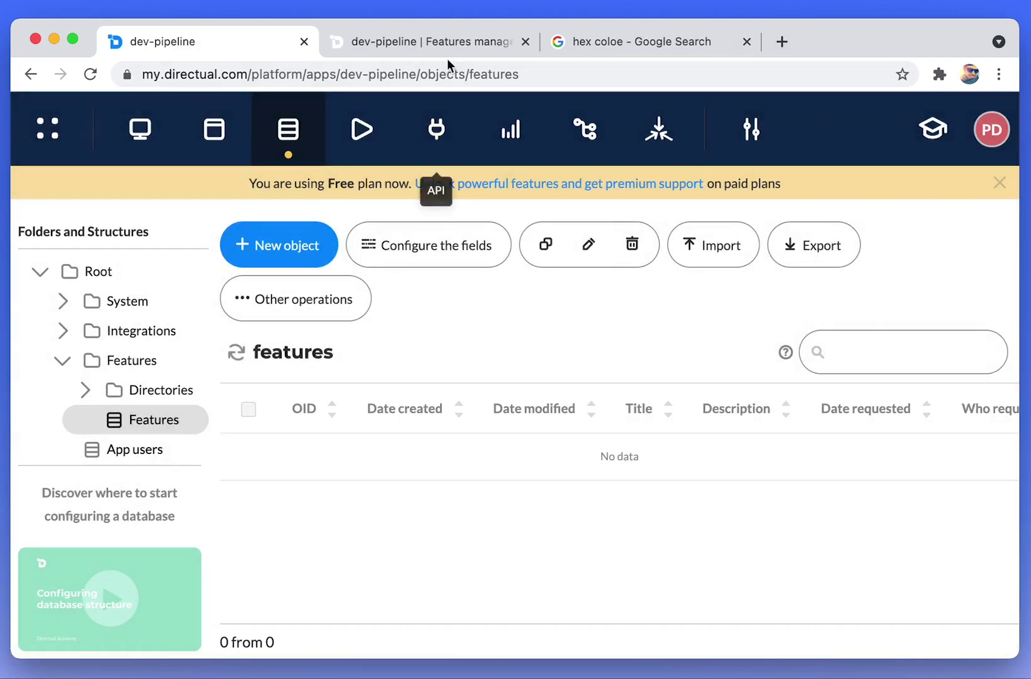
click(225, 142)
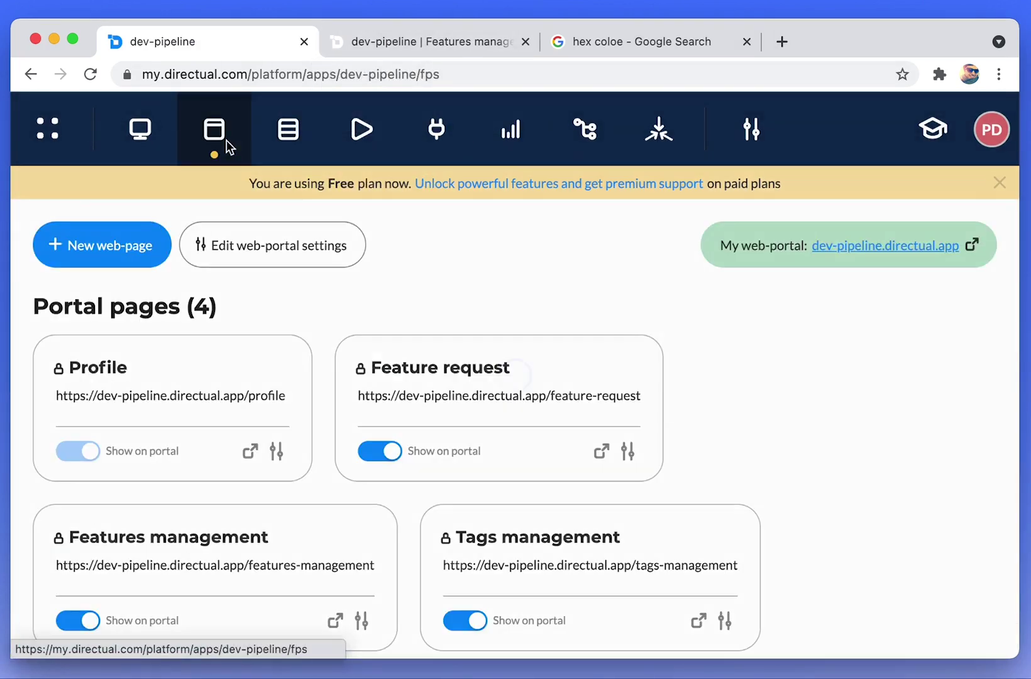
Step: Check the Suggested cards list's Card color options, where searching 'colo' finds nothing
click(323, 544)
click(212, 377)
click(328, 488)
scroll(809, 420, down, 4)
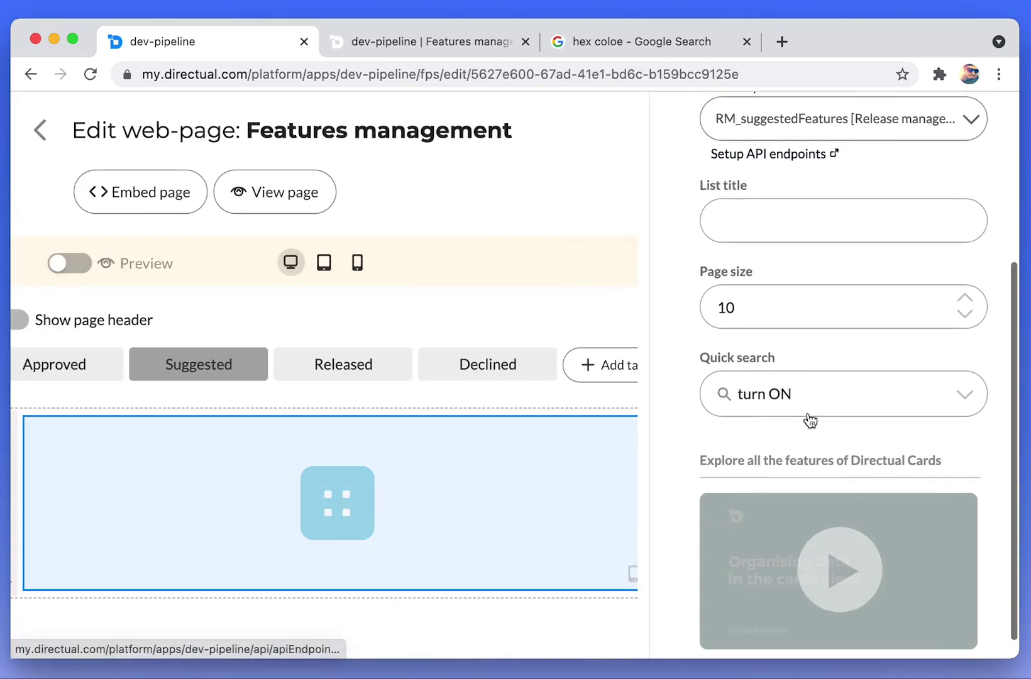
scroll(795, 264, up, 3)
click(805, 175)
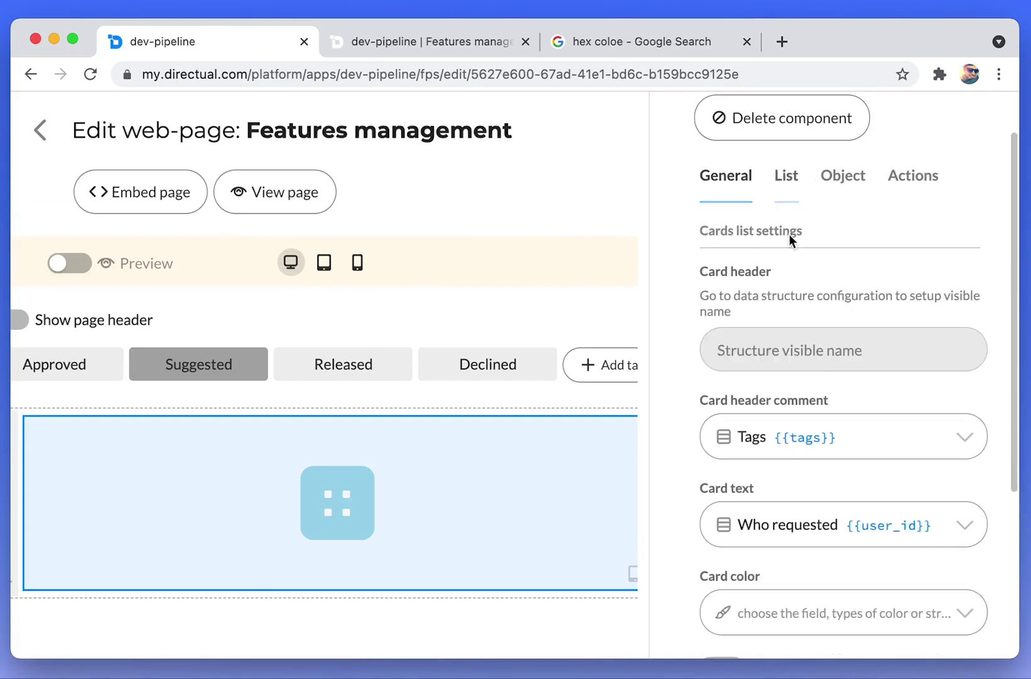
scroll(804, 314, down, 2)
scroll(813, 362, down, 2)
click(734, 360)
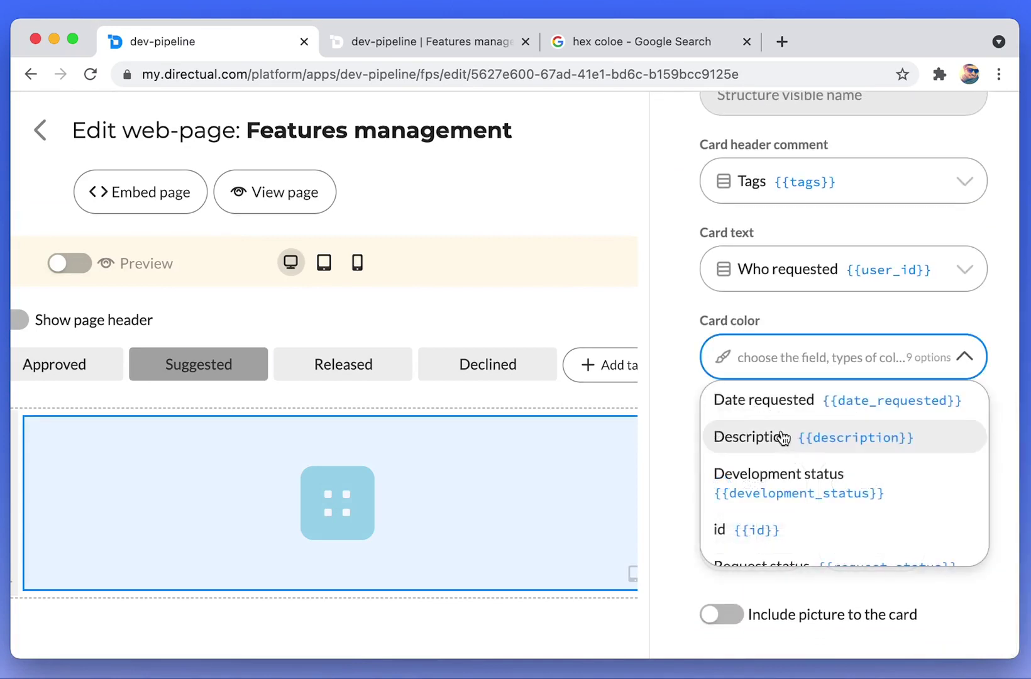
scroll(782, 434, down, 3)
text(colo)
key(BackSpace)
key(BackSpace)
key(BackSpace)
key(BackSpace)
click(546, 252)
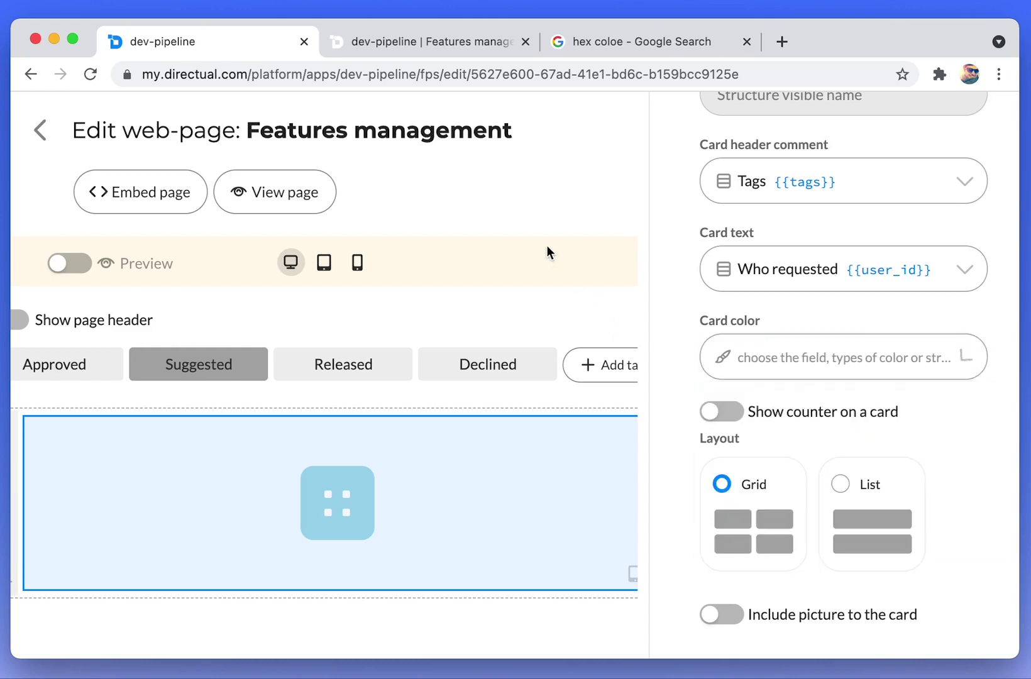
Step: Add the color field to RM_suggestedFeatures' fields for reading and save the endpoint
click(46, 130)
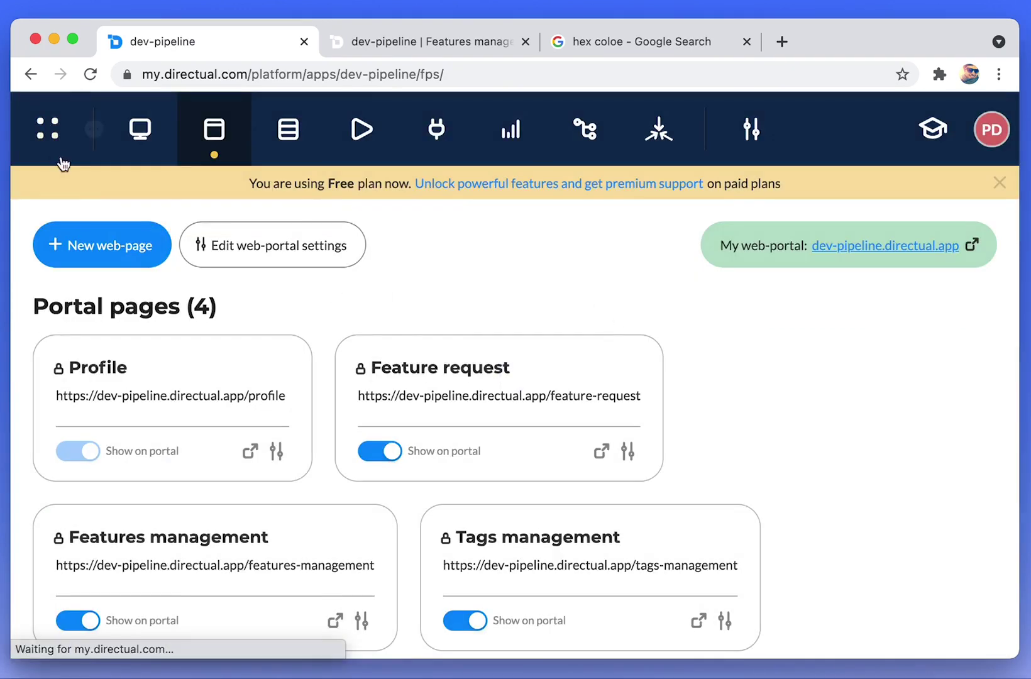
click(443, 154)
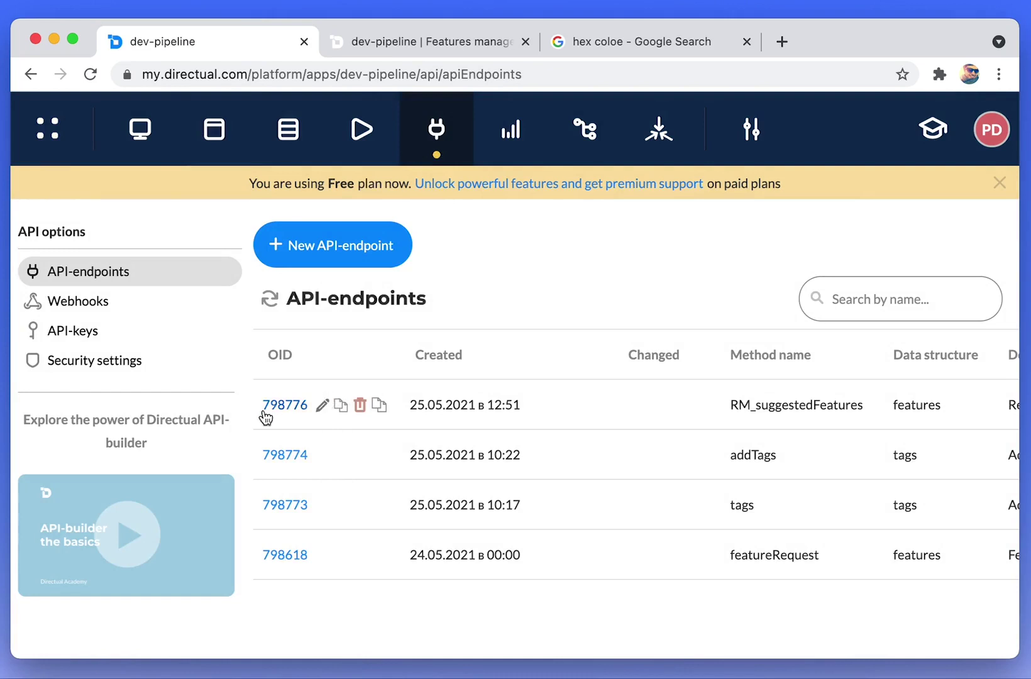
click(264, 412)
scroll(322, 385, down, 10)
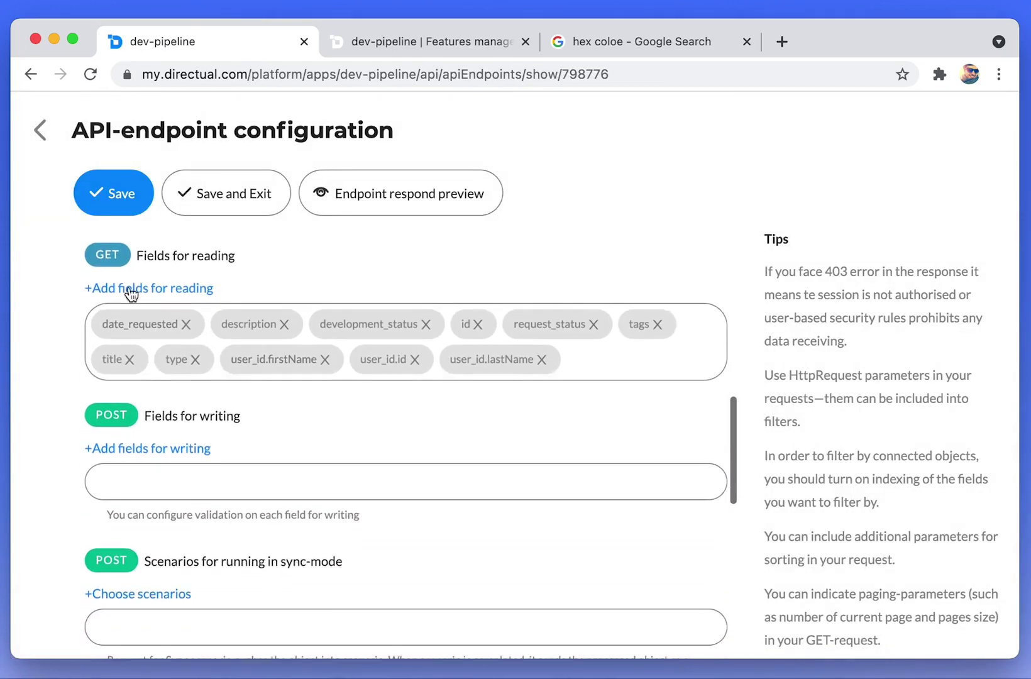
click(131, 289)
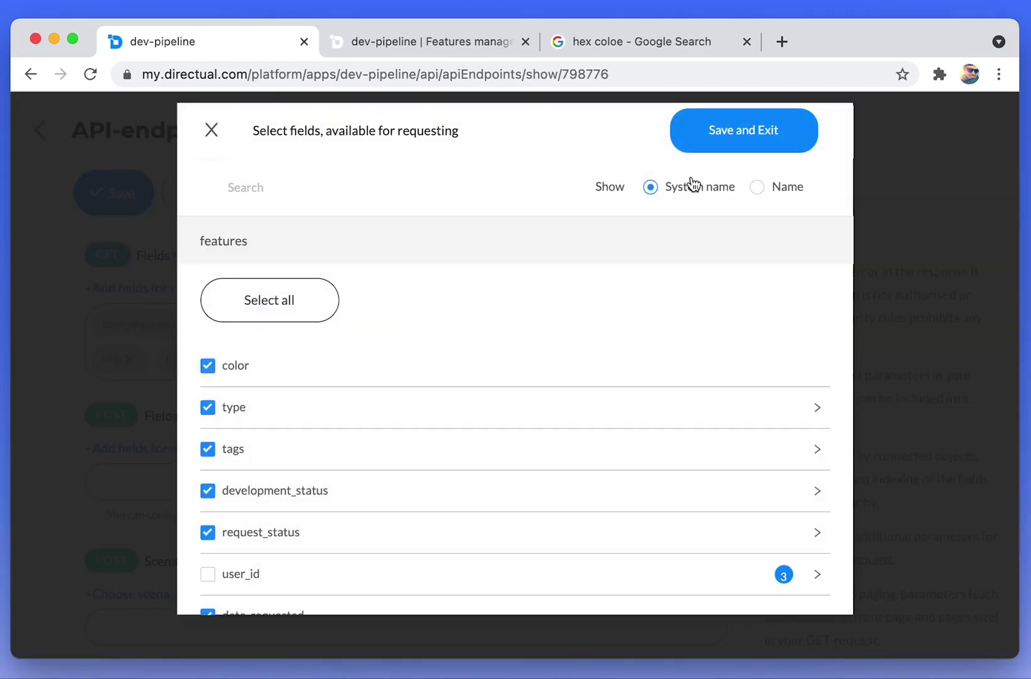
click(724, 151)
click(232, 206)
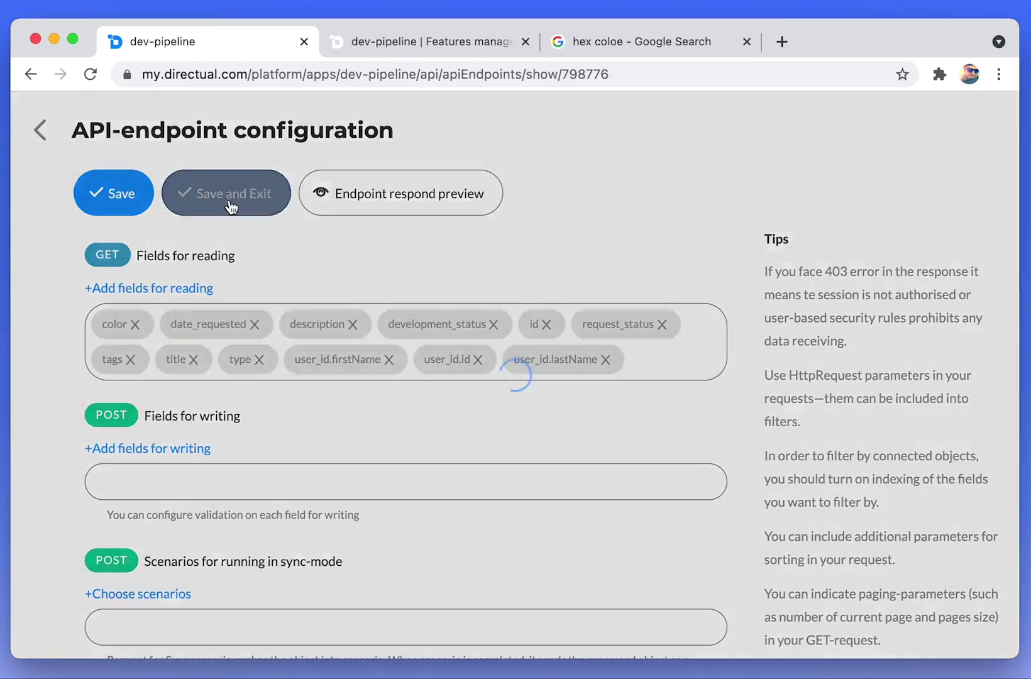
click(214, 132)
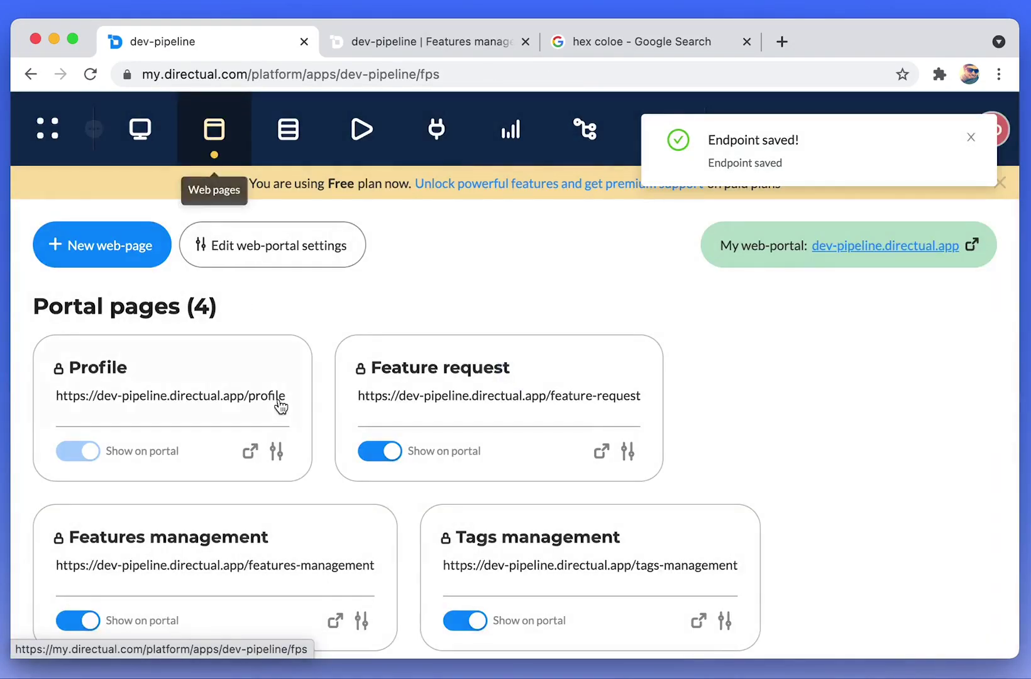
Step: Give the Suggested cards list a Card color of {{color}} shown as Border, then view the live page
click(308, 529)
click(193, 362)
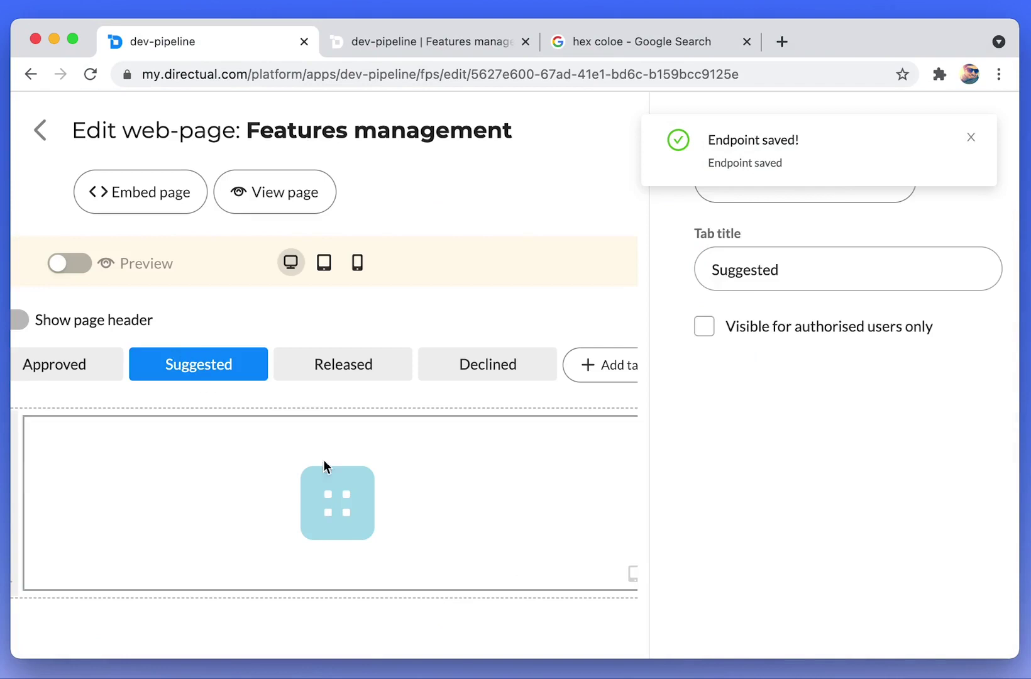
click(368, 496)
click(792, 254)
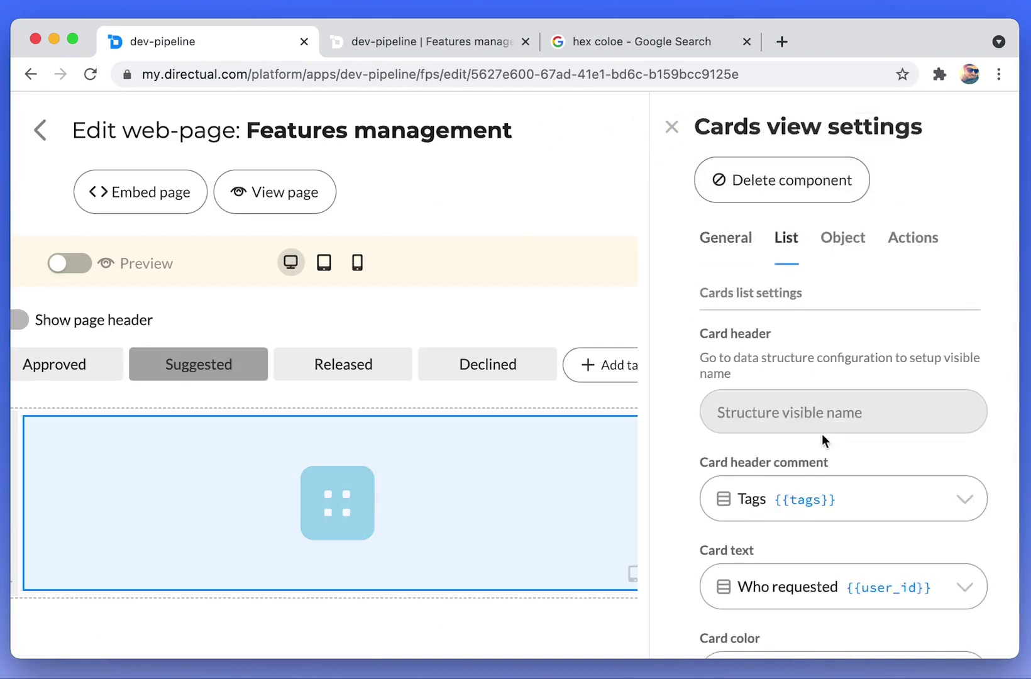
scroll(820, 440, down, 4)
click(795, 375)
text(co)
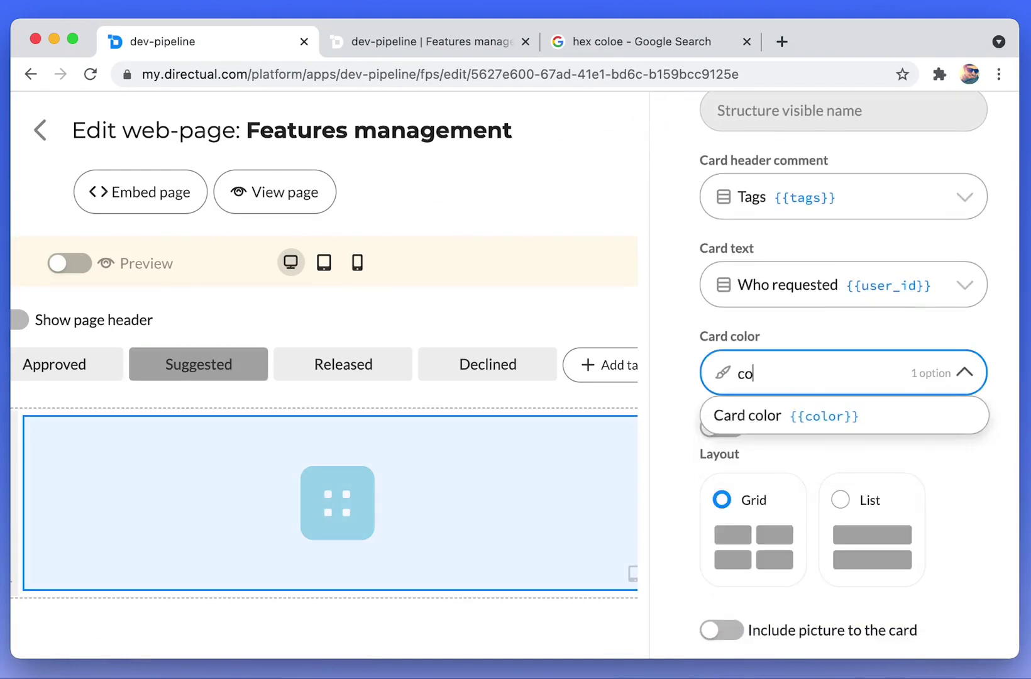
key(Down)
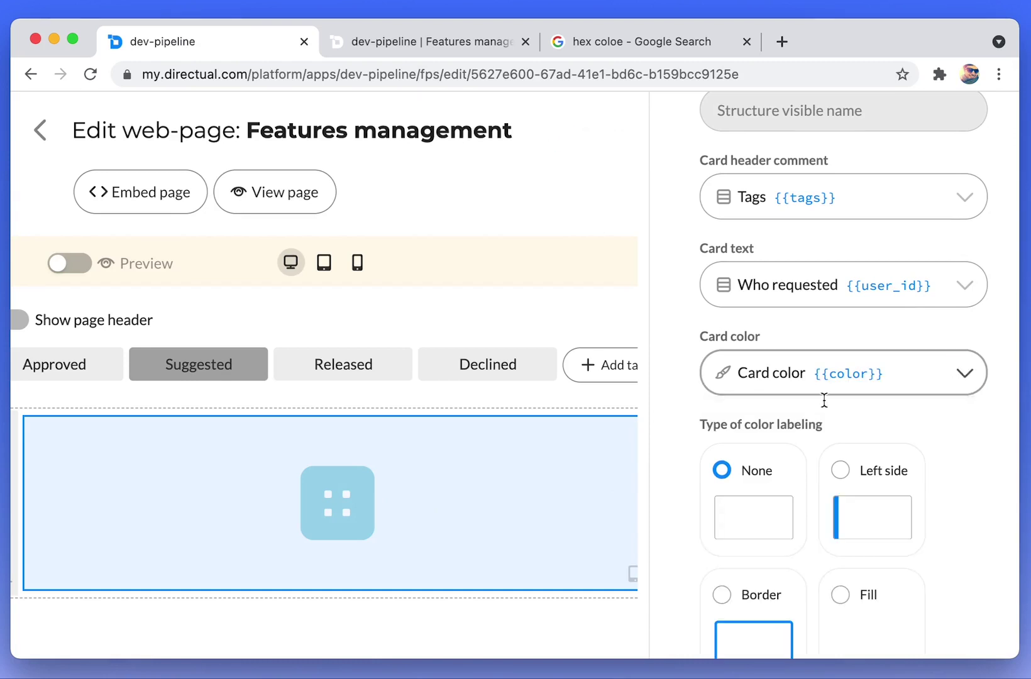
scroll(822, 401, down, 2)
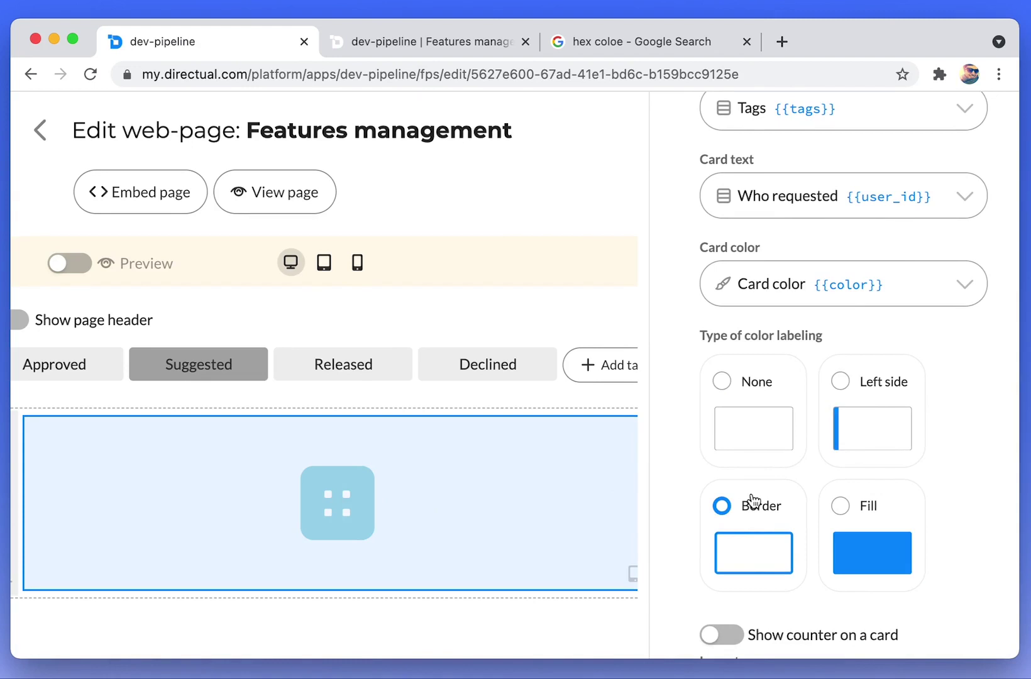
scroll(751, 497, down, 2)
scroll(790, 253, up, 8)
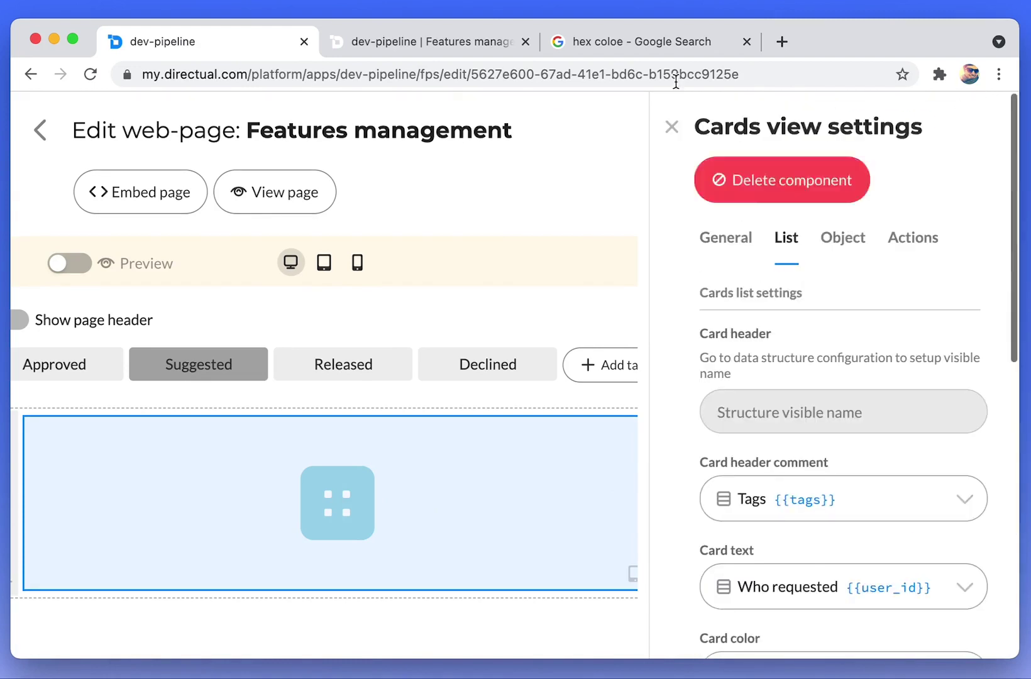
click(439, 48)
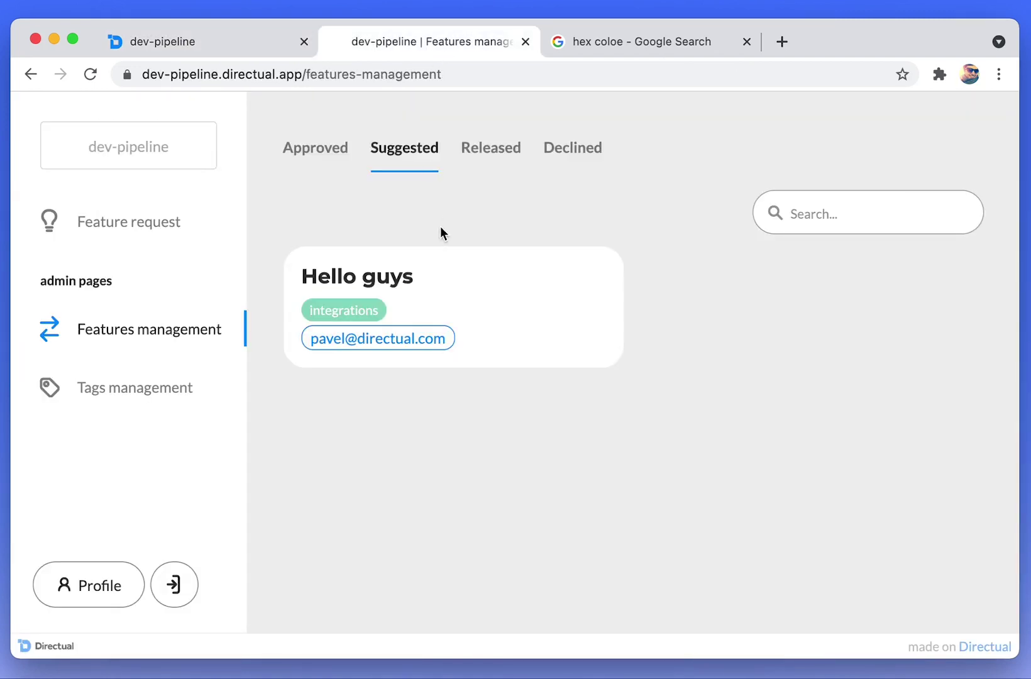
Step: Submit a feature-type request titled 'New feature' with a description and integrations and design tags
key(super+r)
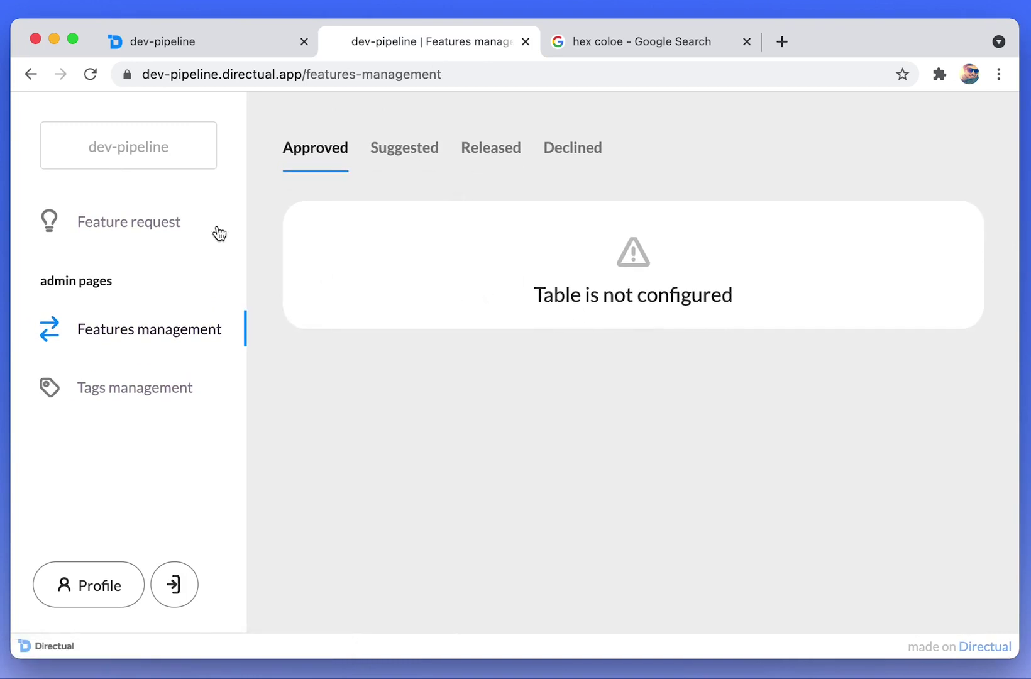
click(166, 223)
click(435, 240)
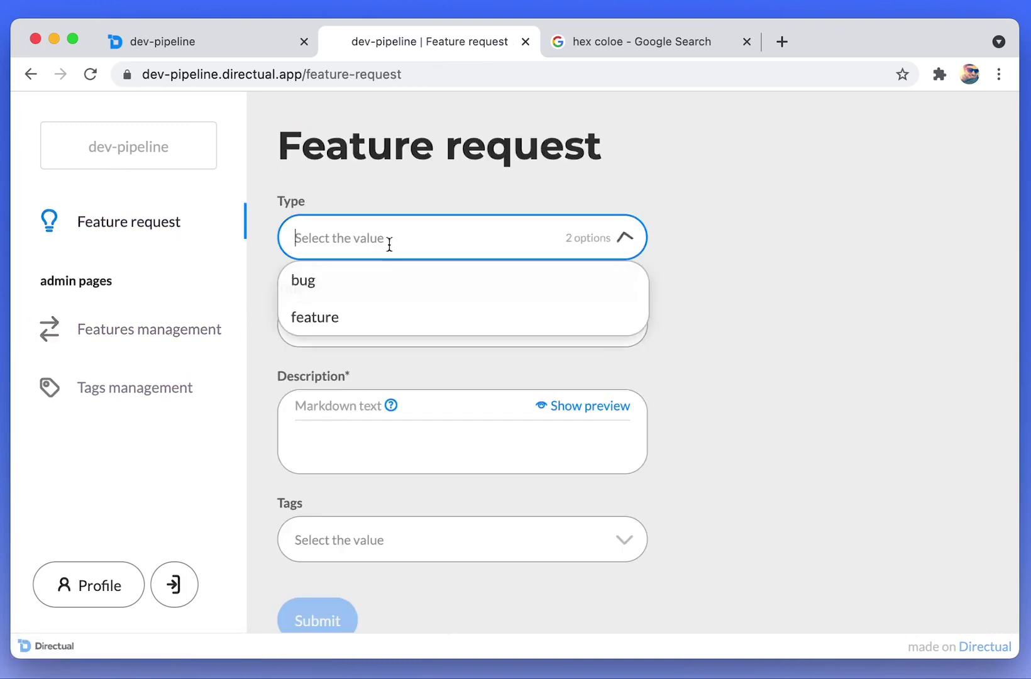
click(338, 318)
click(341, 324)
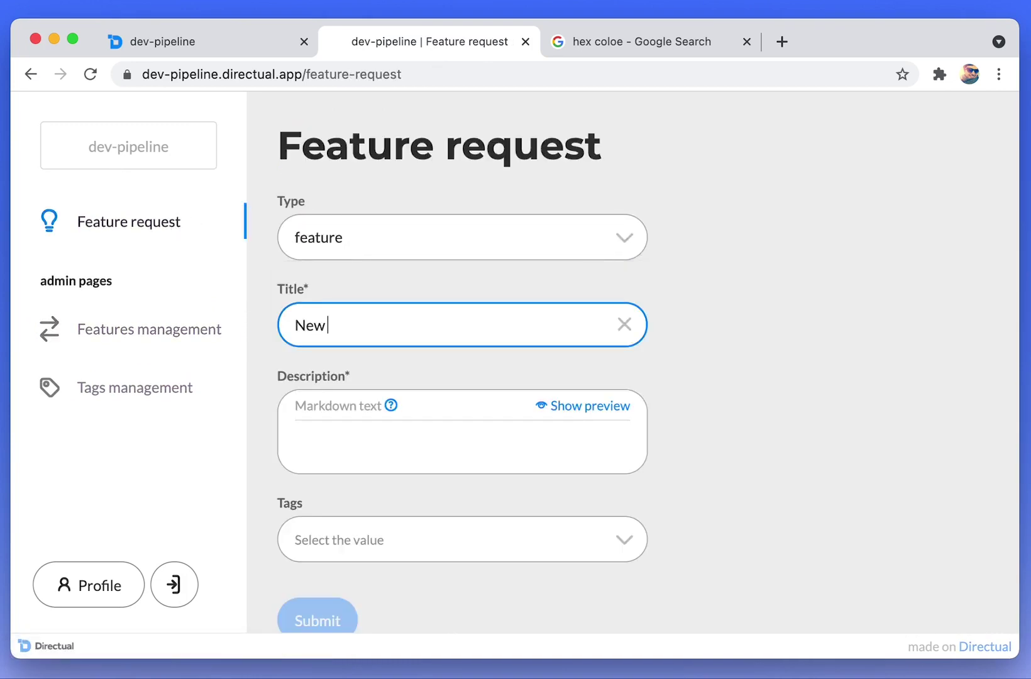
click(347, 438)
text(Do it well!)
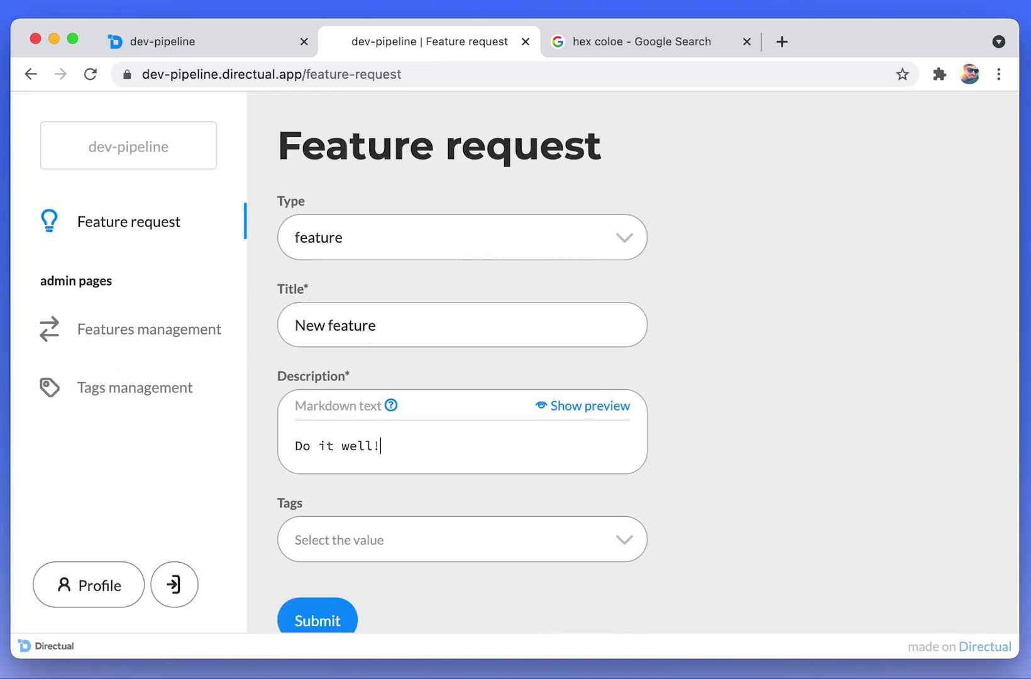
click(413, 545)
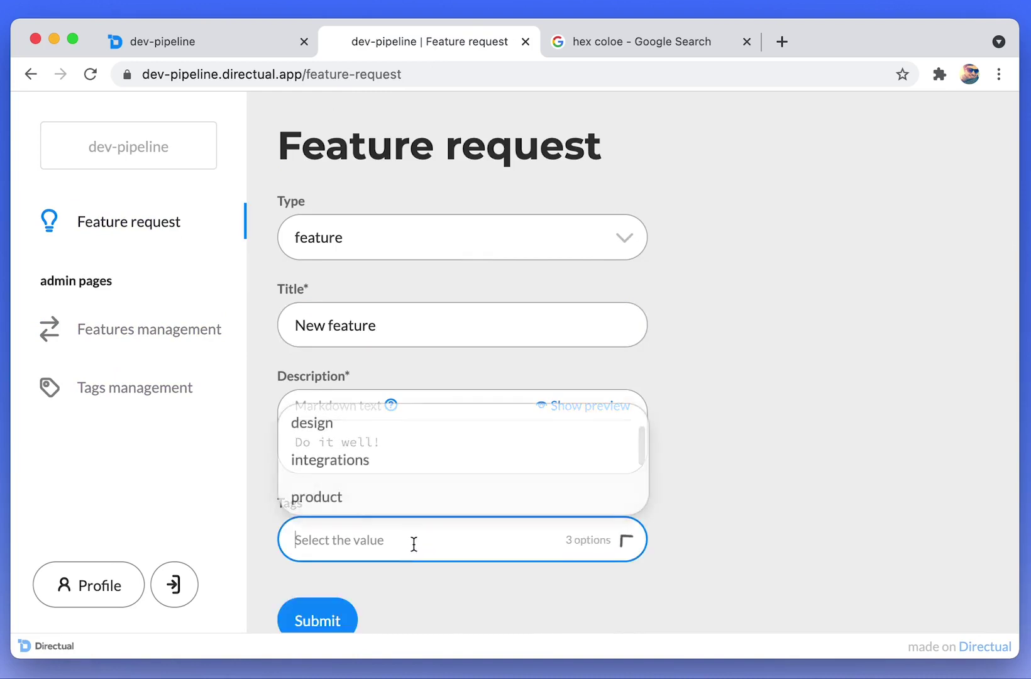
click(366, 475)
click(409, 540)
click(329, 426)
click(322, 621)
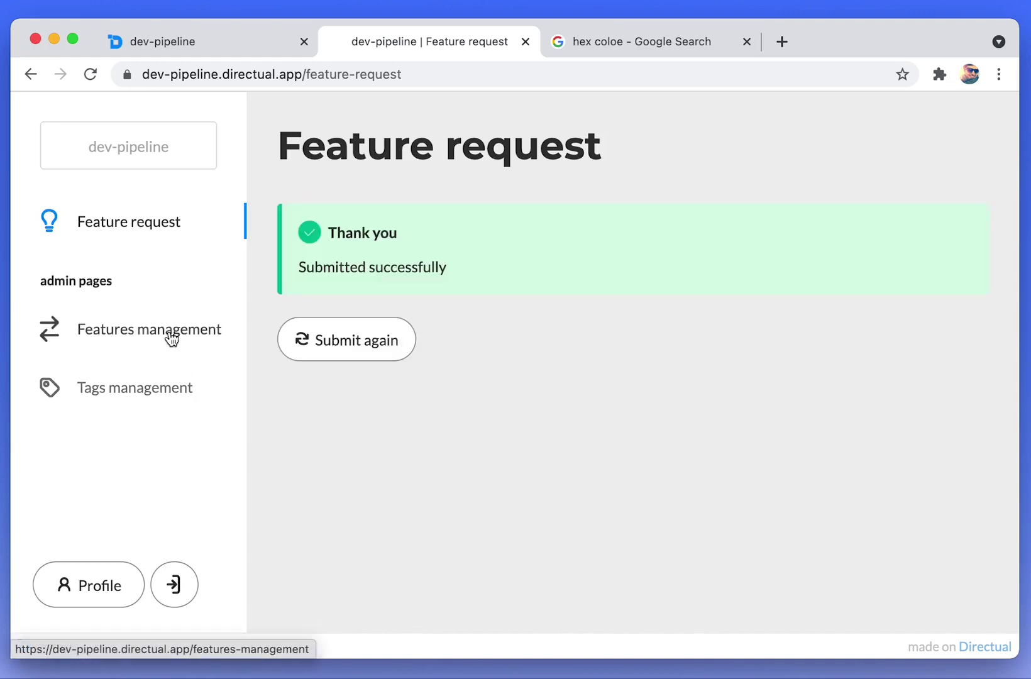
Step: Check the New feature card under Suggested in Features management, then return to the builder
click(169, 339)
click(396, 165)
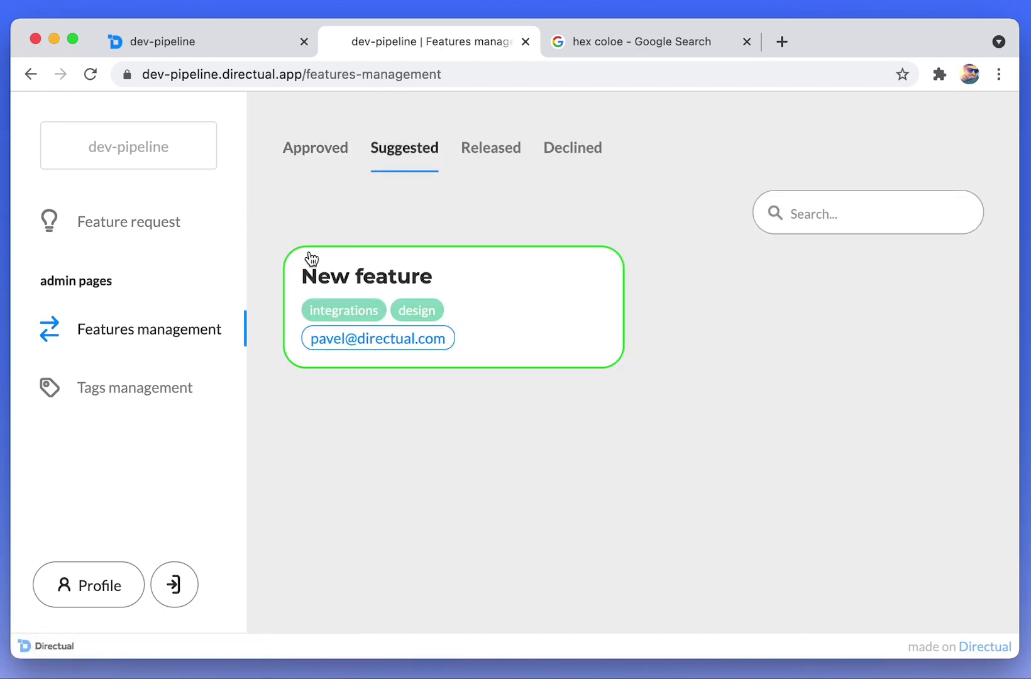
click(538, 319)
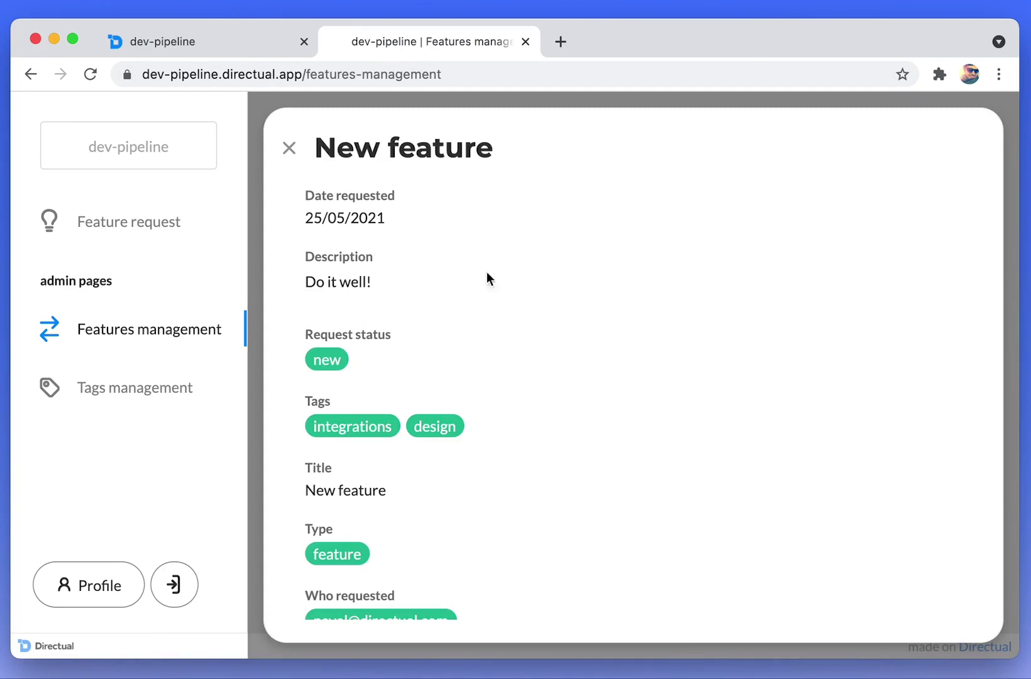
scroll(390, 272, down, 3)
scroll(391, 271, up, 3)
click(290, 149)
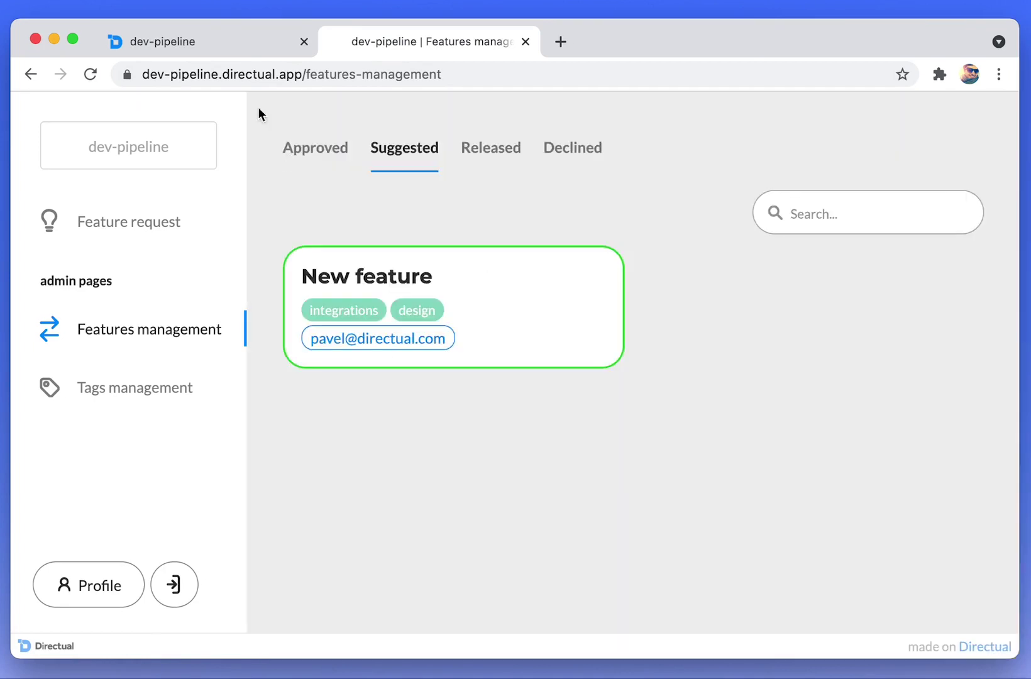
click(216, 41)
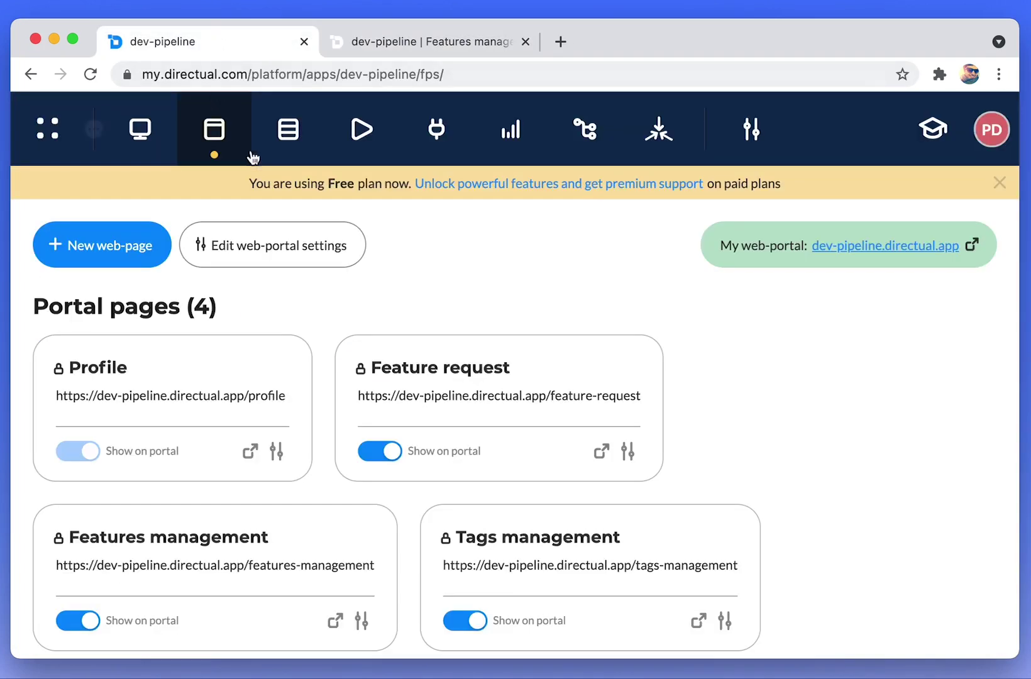
Step: Make description and title writable on endpoint 798776 and save the endpoint
click(431, 142)
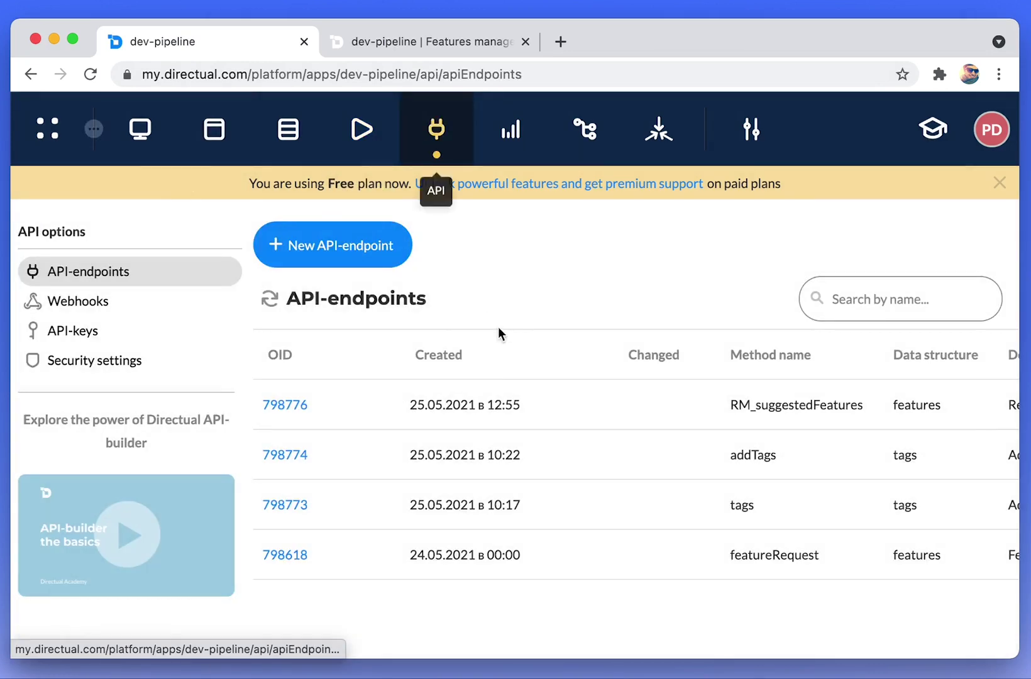
click(284, 406)
scroll(281, 404, down, 10)
scroll(282, 405, down, 2)
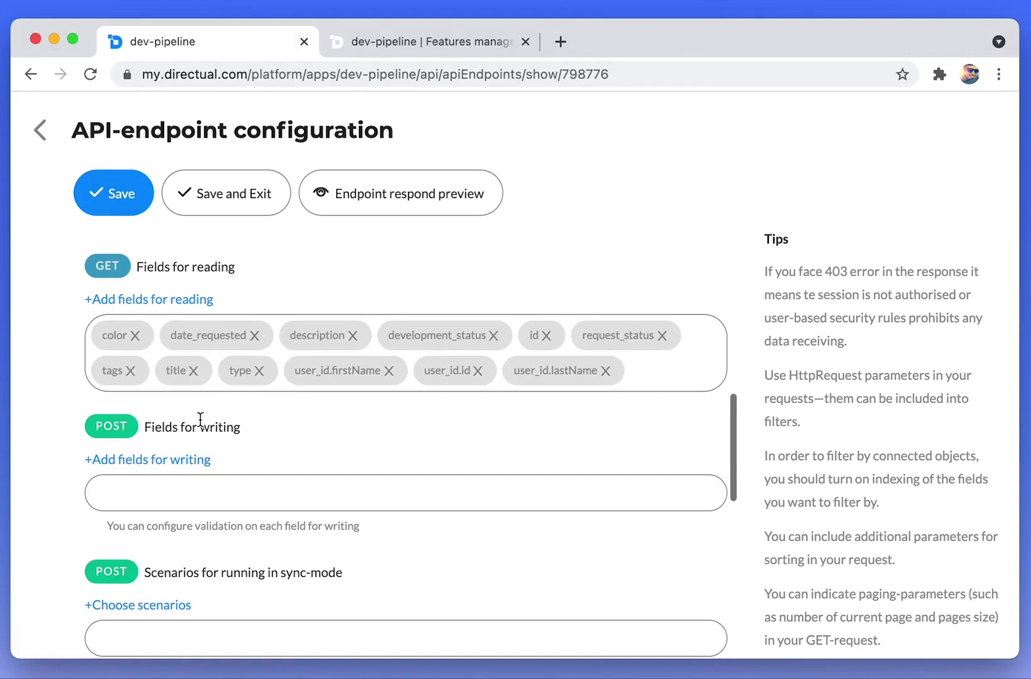
click(177, 458)
scroll(296, 380, down, 1)
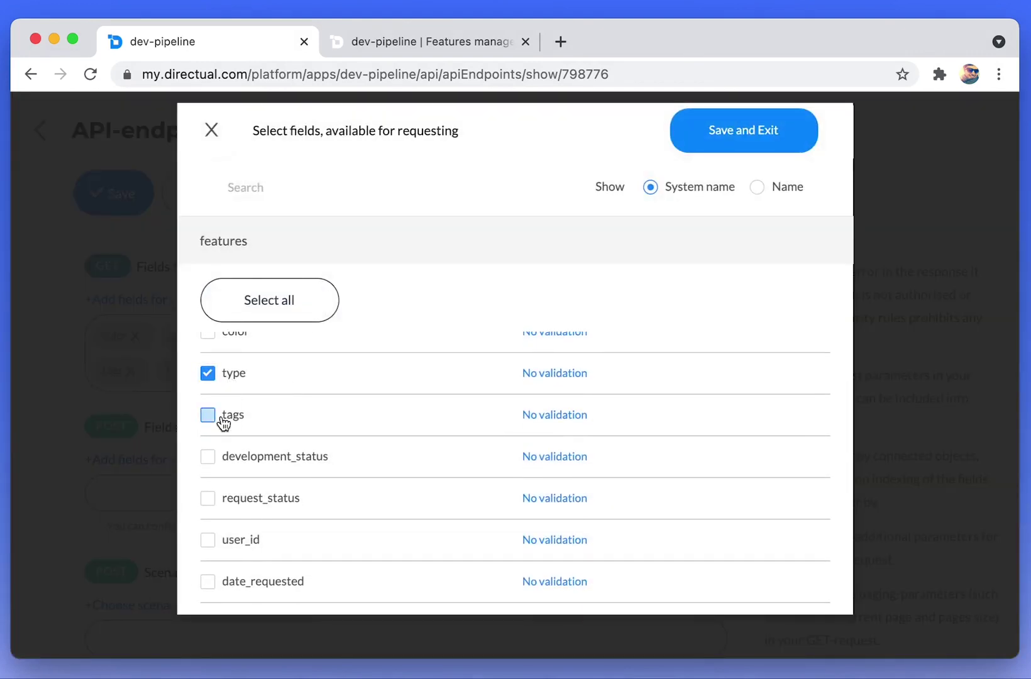
scroll(276, 465, down, 1)
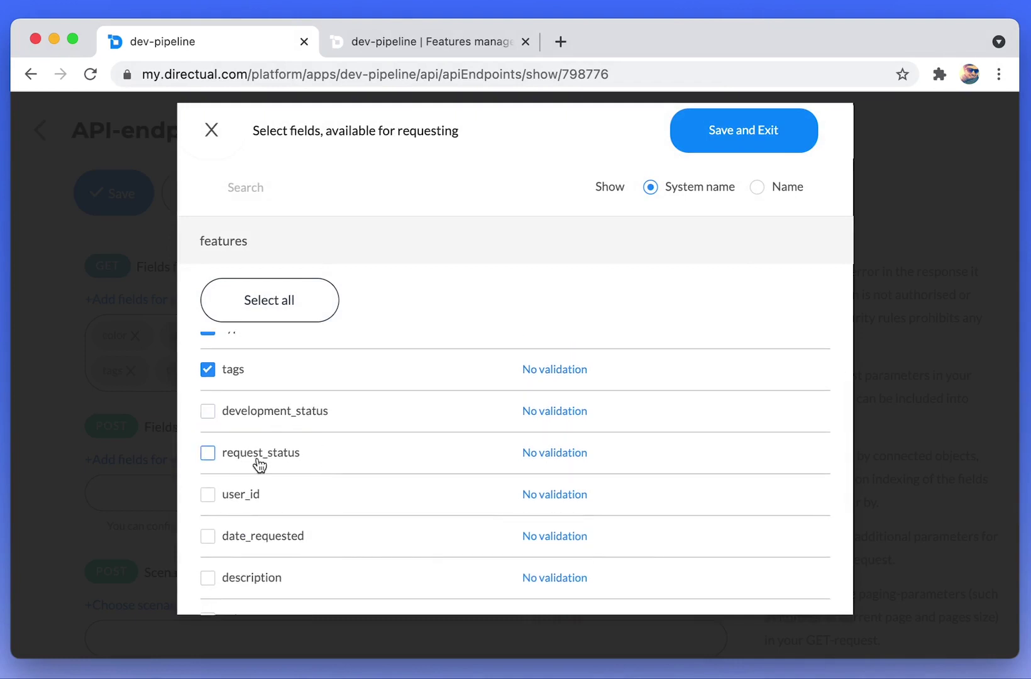
scroll(295, 464, down, 2)
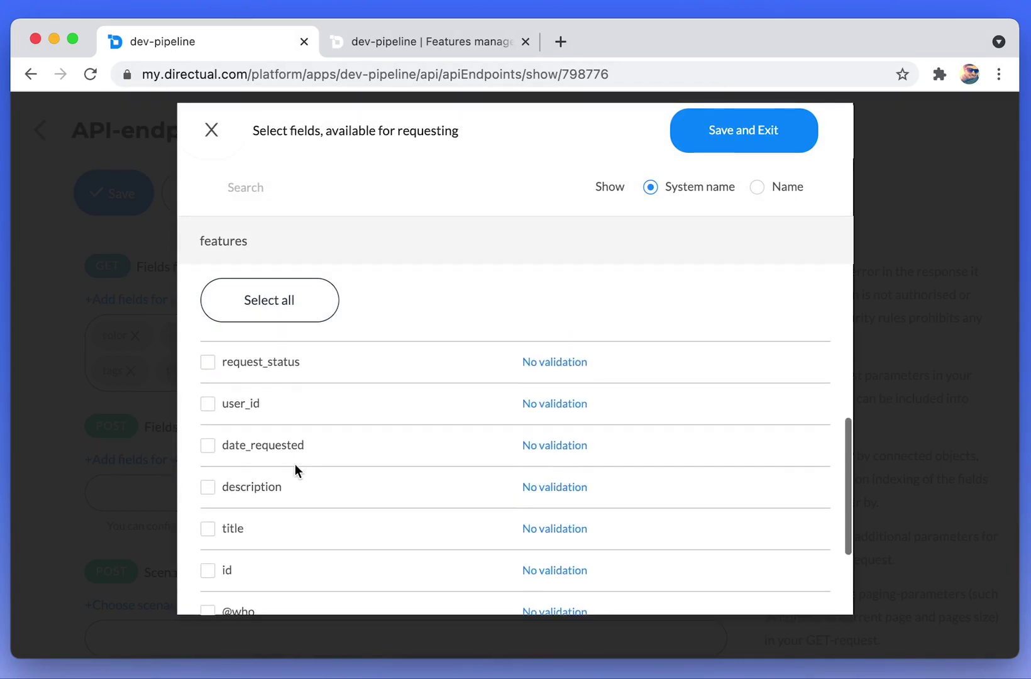
click(208, 486)
click(208, 526)
click(726, 148)
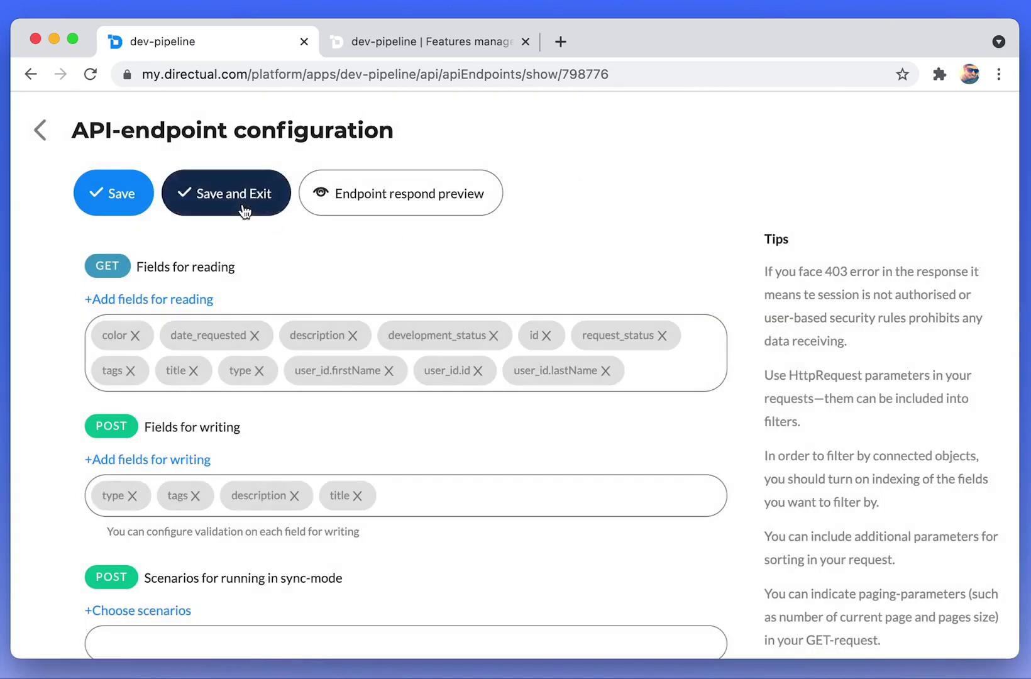
click(244, 210)
Step: Inspect the object field settings of the Suggested cards on the Features management page
click(217, 146)
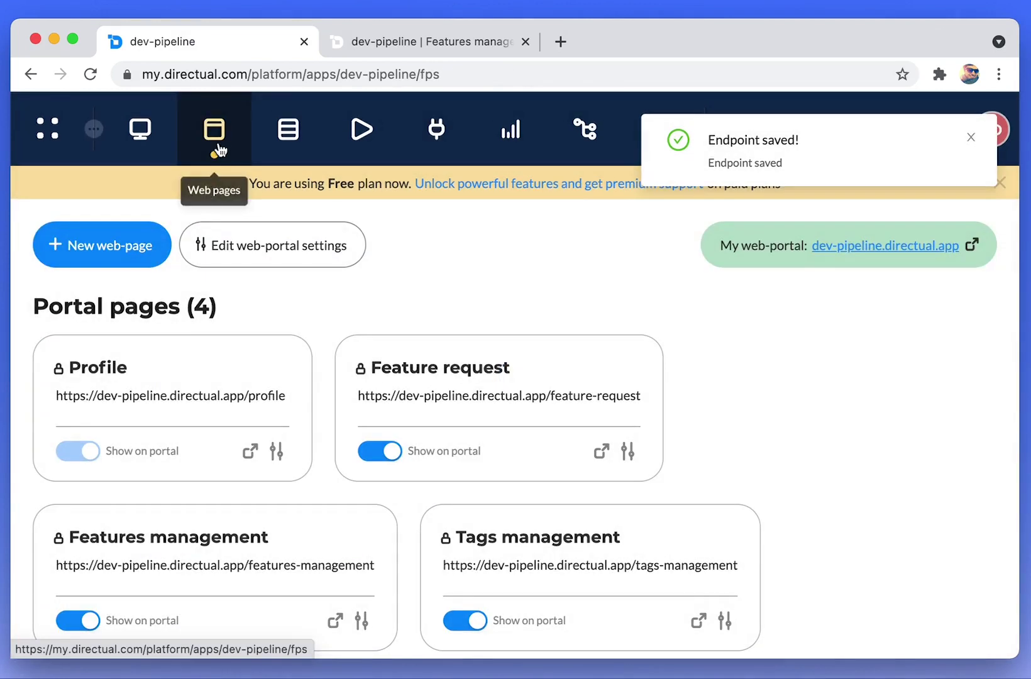
click(286, 529)
click(203, 366)
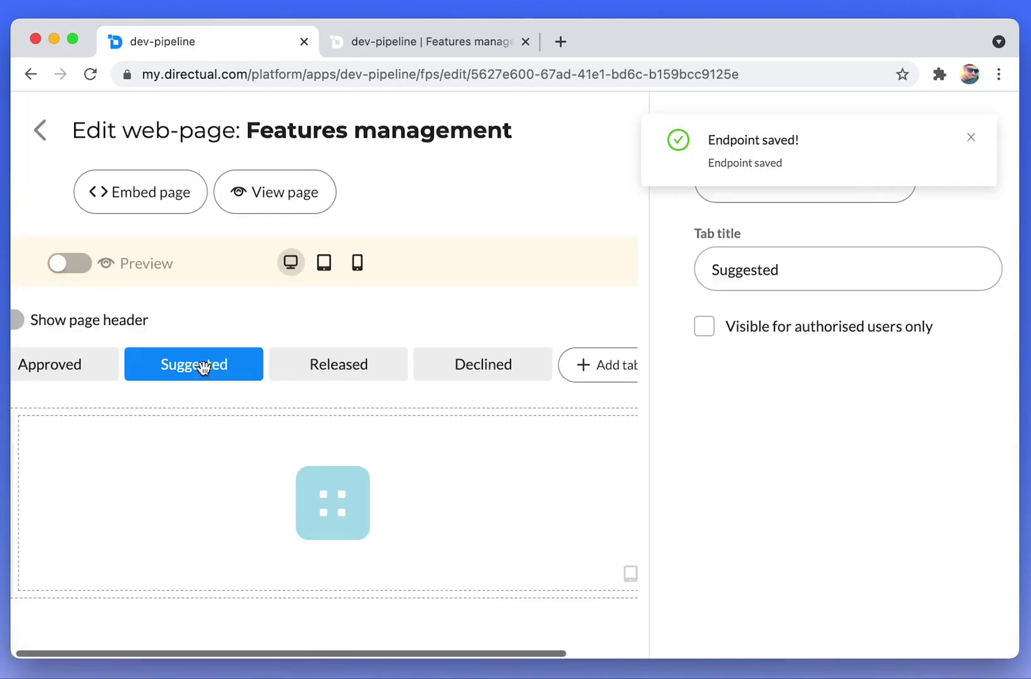
click(262, 456)
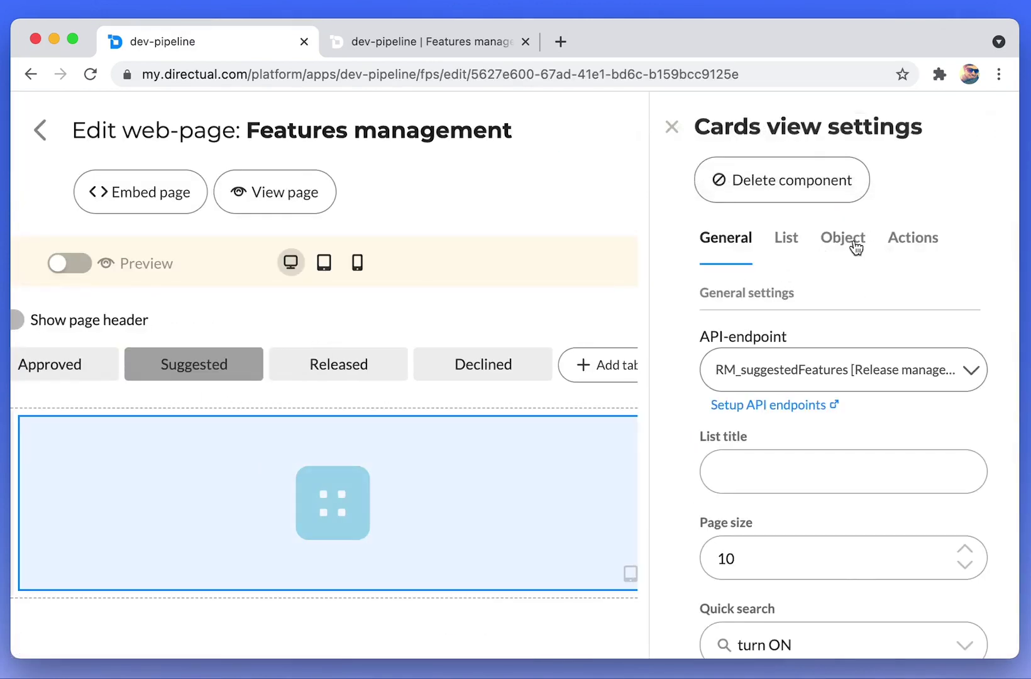
click(855, 247)
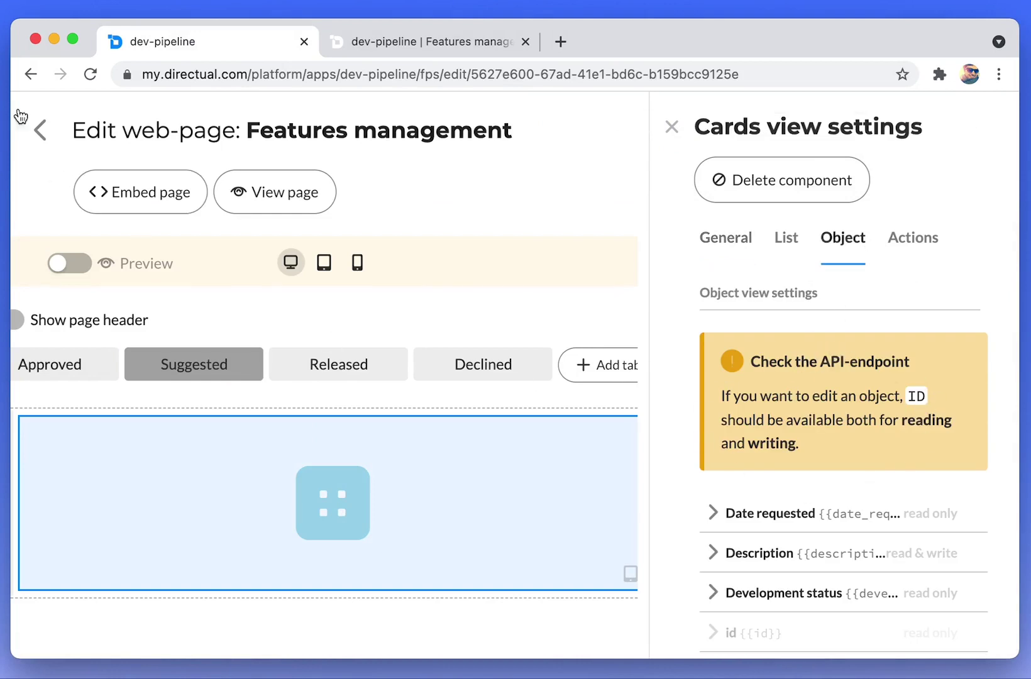
click(42, 131)
Step: Also make id writable on endpoint 798776, save it, and go to the portal pages
click(434, 129)
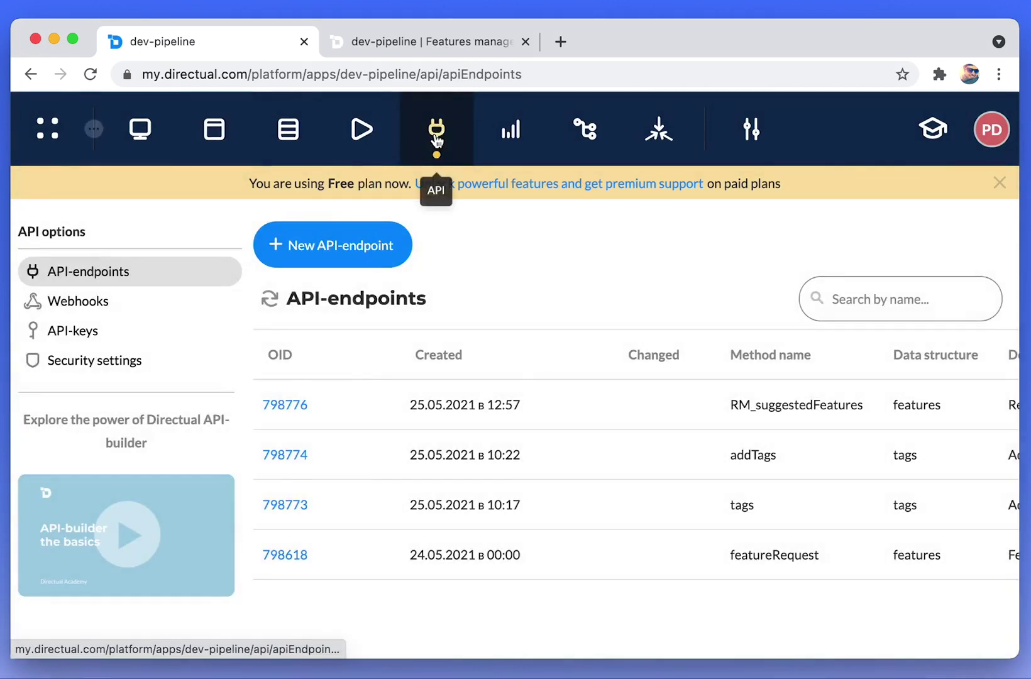
click(283, 404)
scroll(294, 392, down, 7)
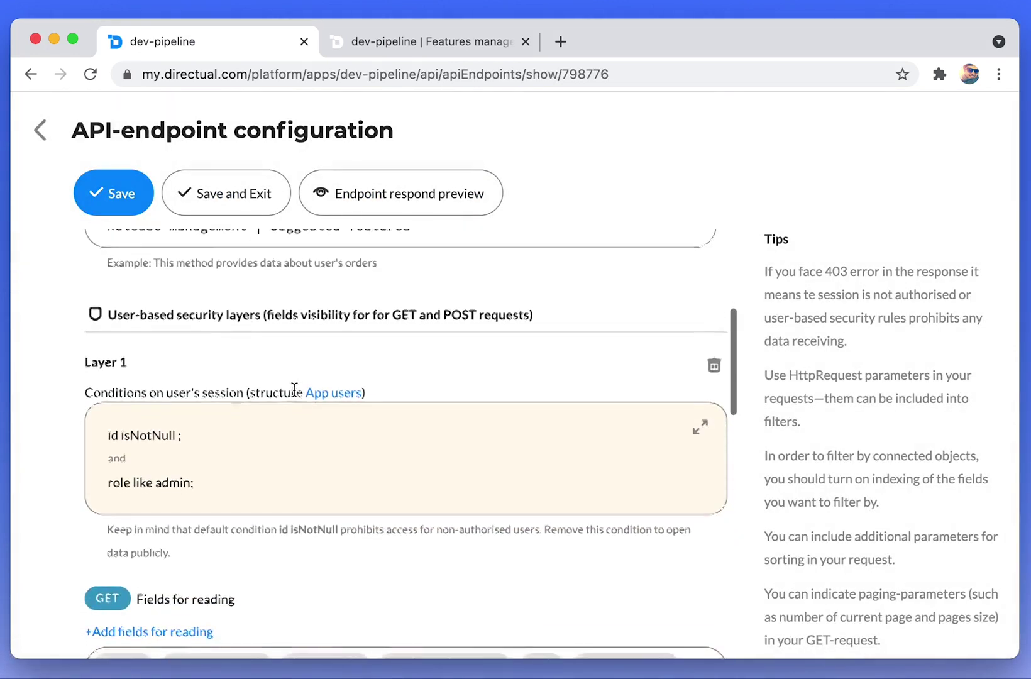
click(188, 489)
scroll(271, 402, down, 3)
scroll(270, 422, down, 2)
click(231, 454)
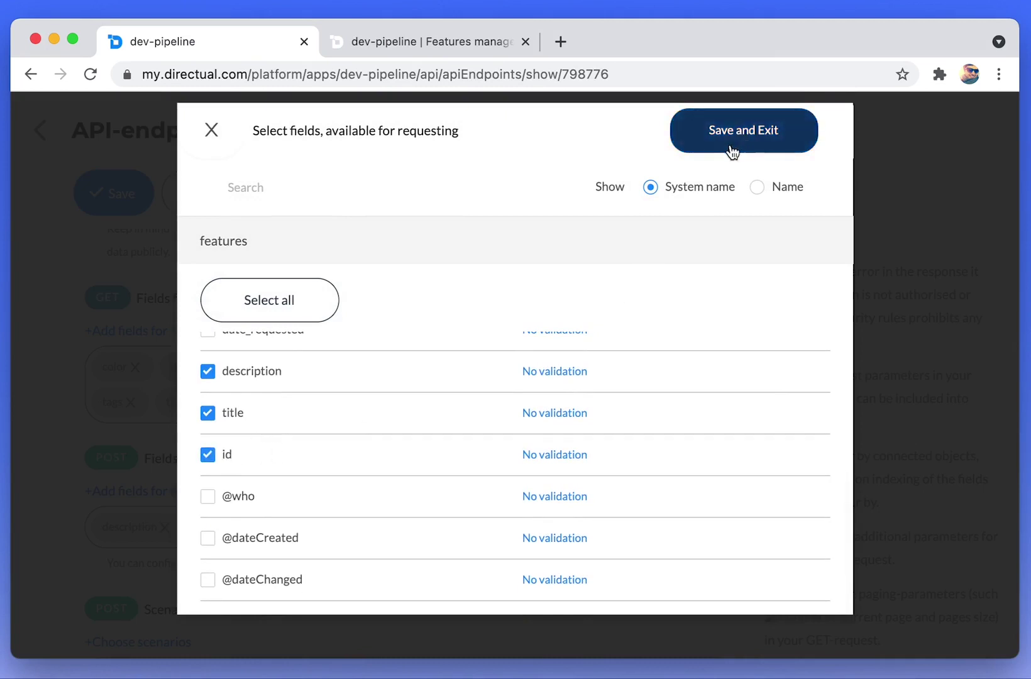
click(729, 145)
click(241, 201)
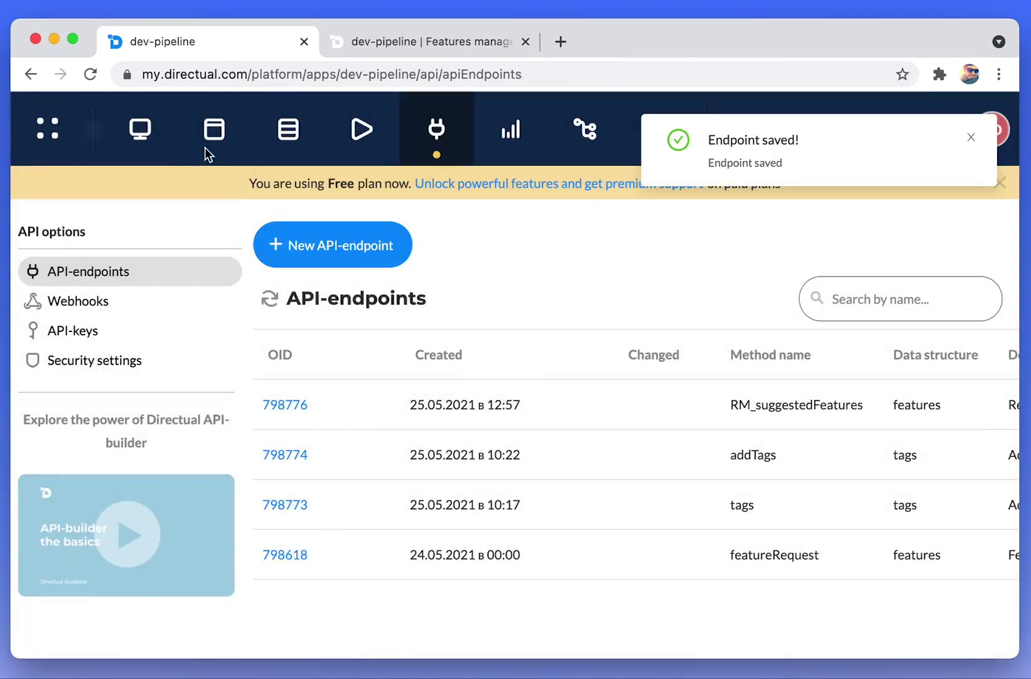
click(212, 141)
Step: In the Suggested cards' object view, move Title to the top and hide Card color
click(306, 542)
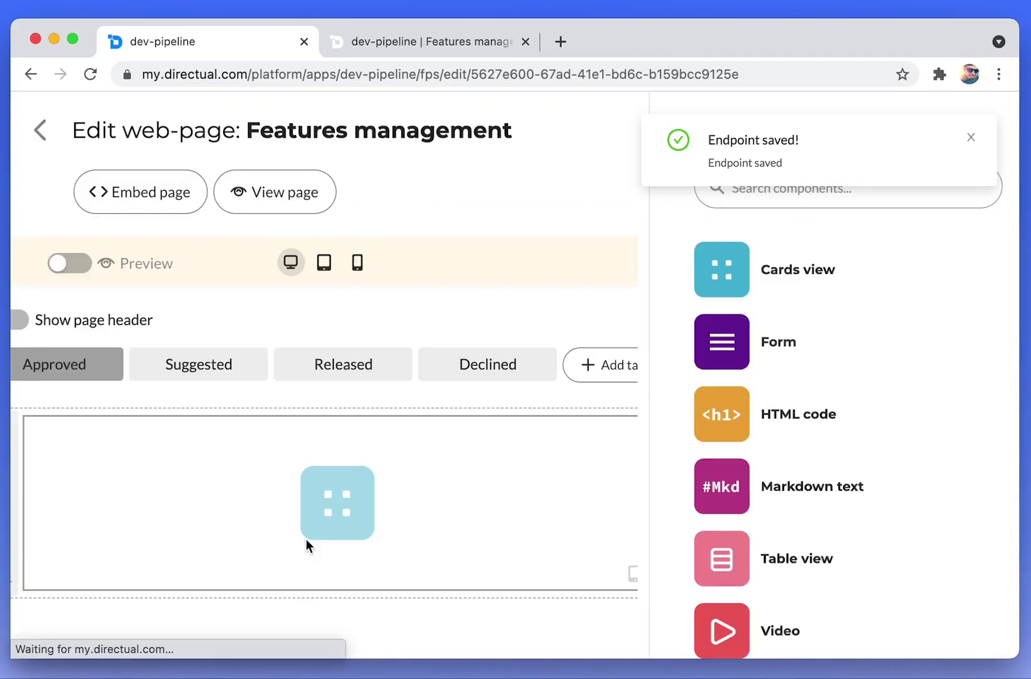
click(219, 372)
click(281, 446)
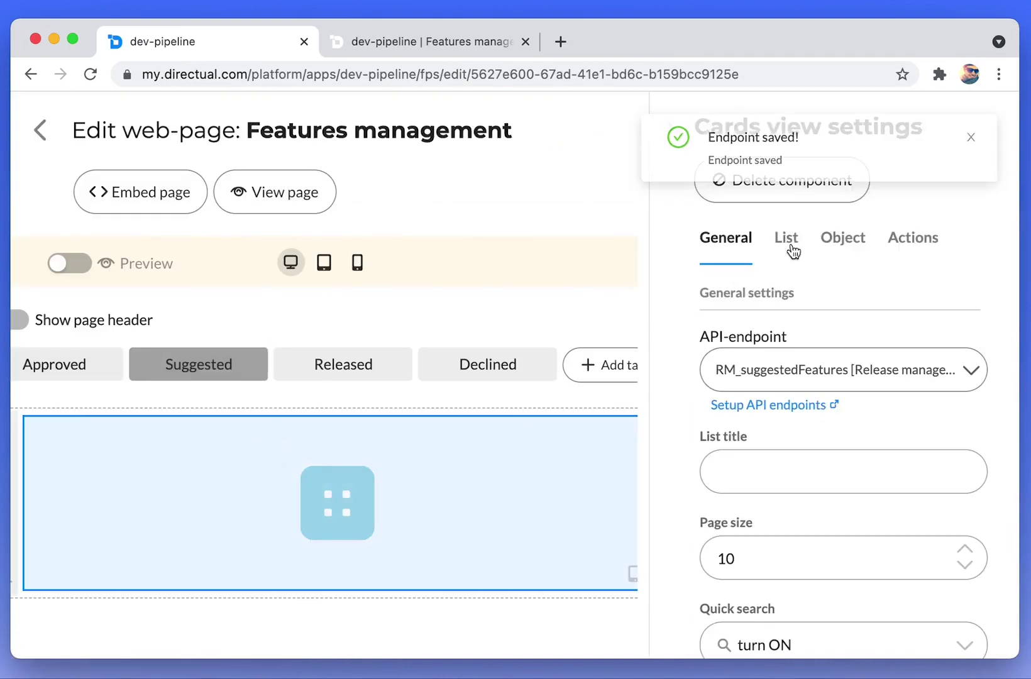
click(851, 241)
scroll(844, 444, down, 1)
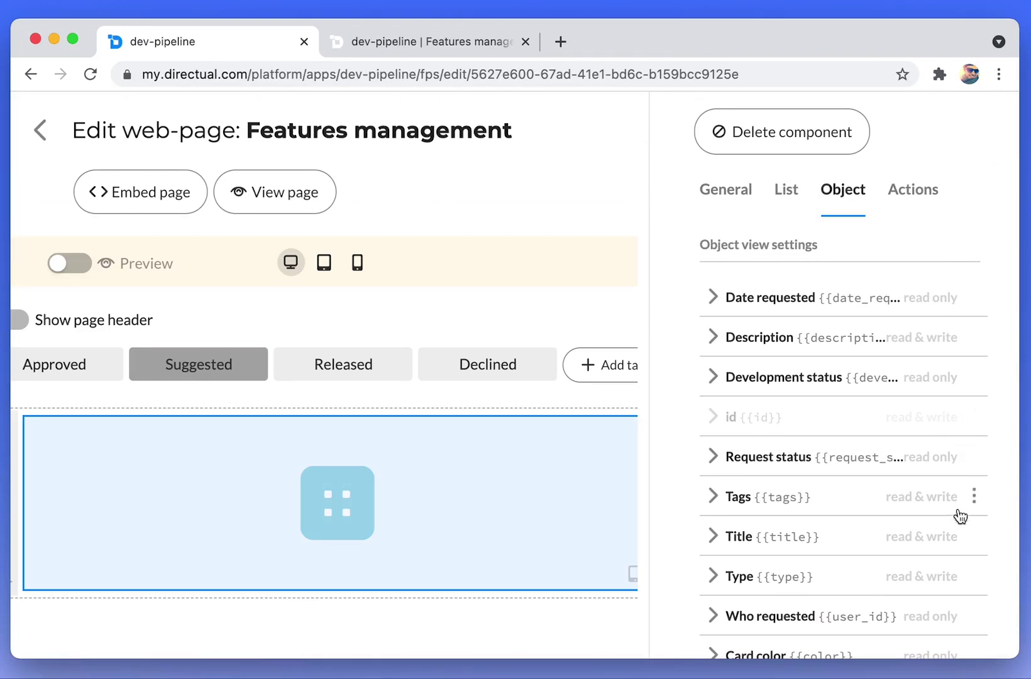
drag(970, 536, 968, 294)
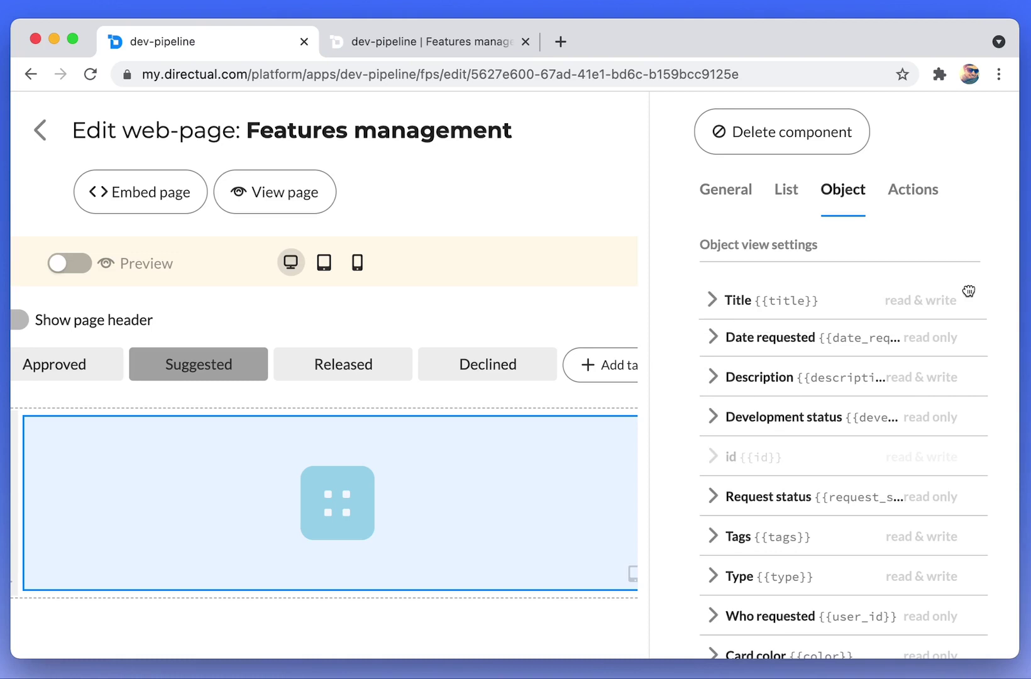
drag(974, 377, 974, 327)
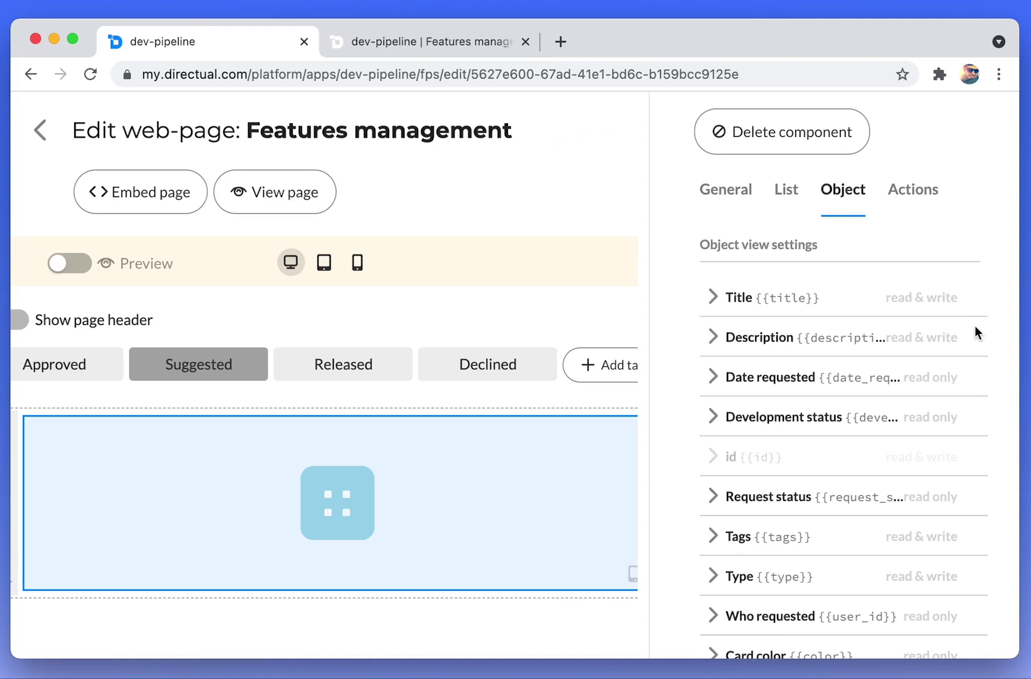
scroll(958, 462, down, 1)
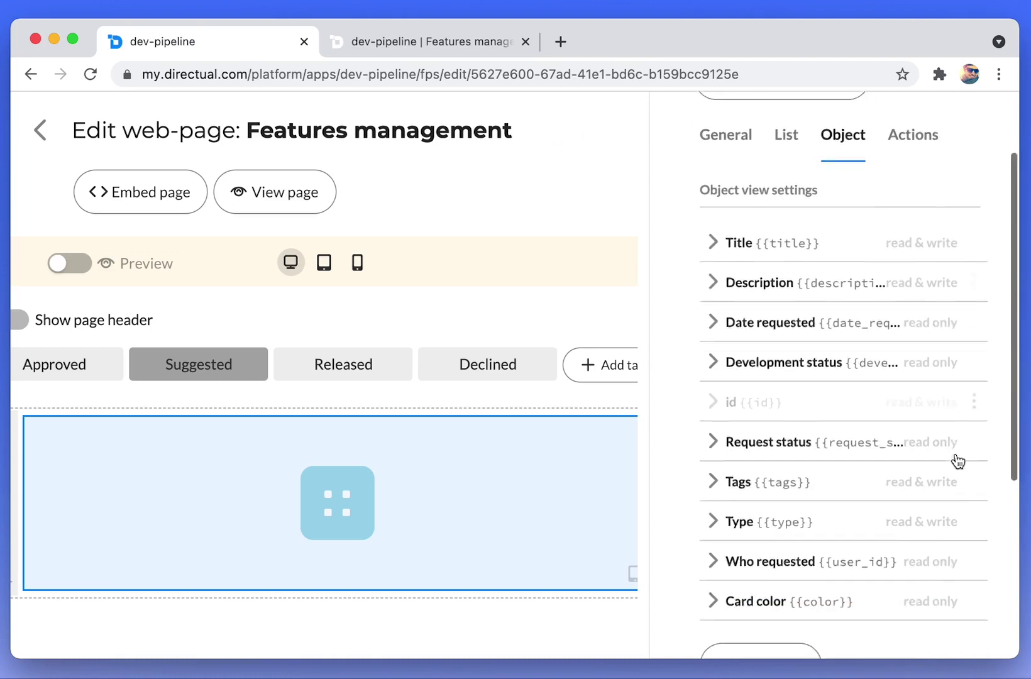
click(802, 586)
scroll(759, 624, down, 1)
click(761, 626)
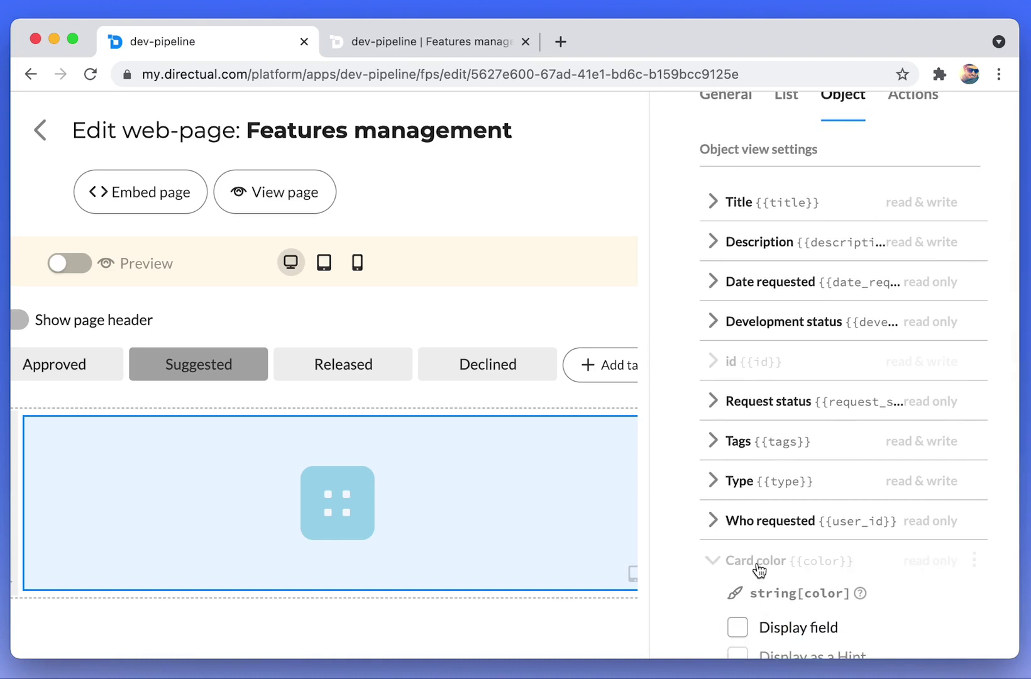
click(761, 564)
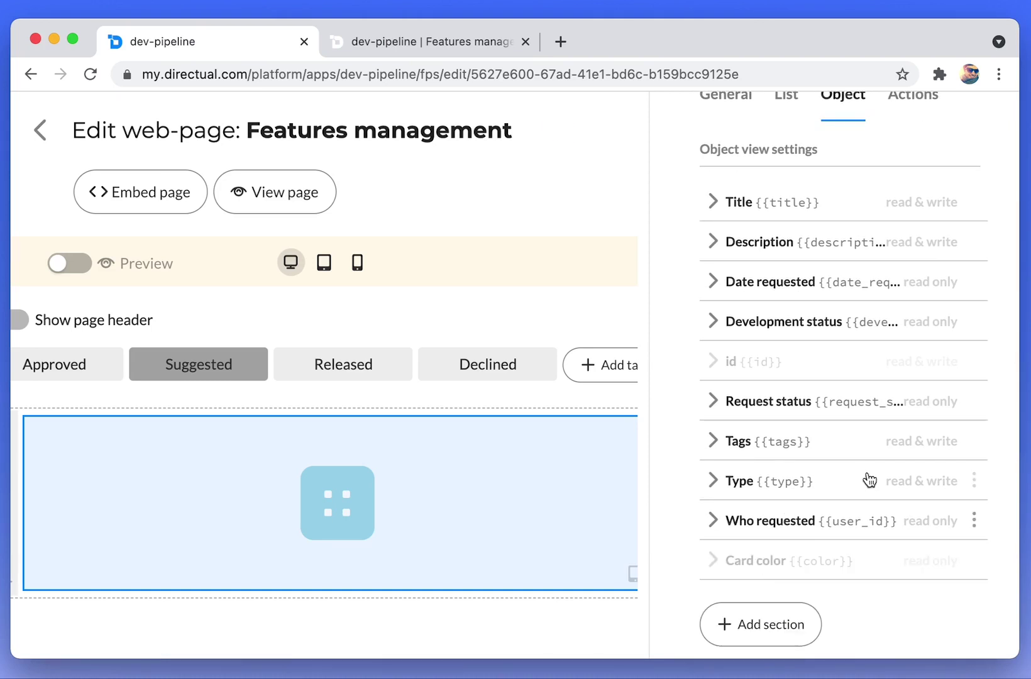
Step: Put Type at the top and Tags below Description, turning on quick search for both
drag(969, 479, 955, 200)
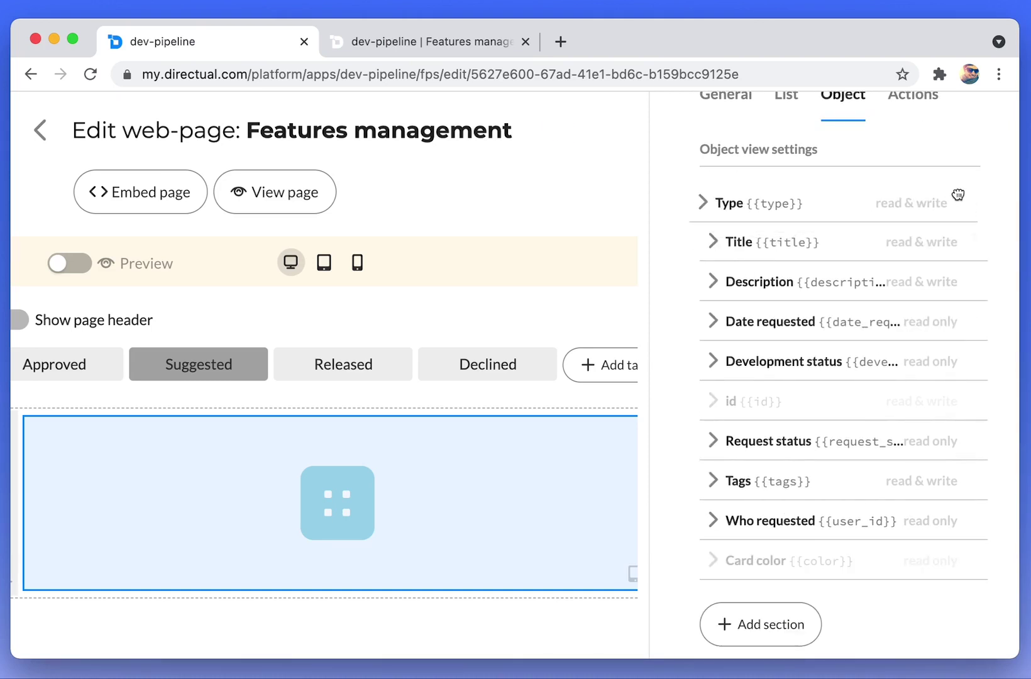
click(758, 211)
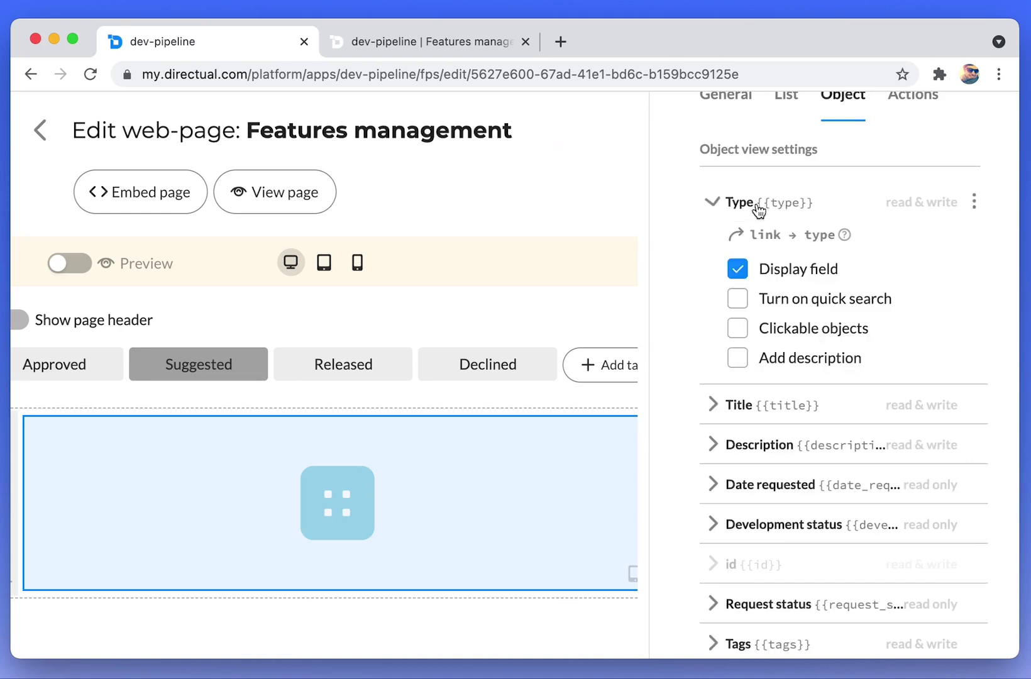
click(785, 304)
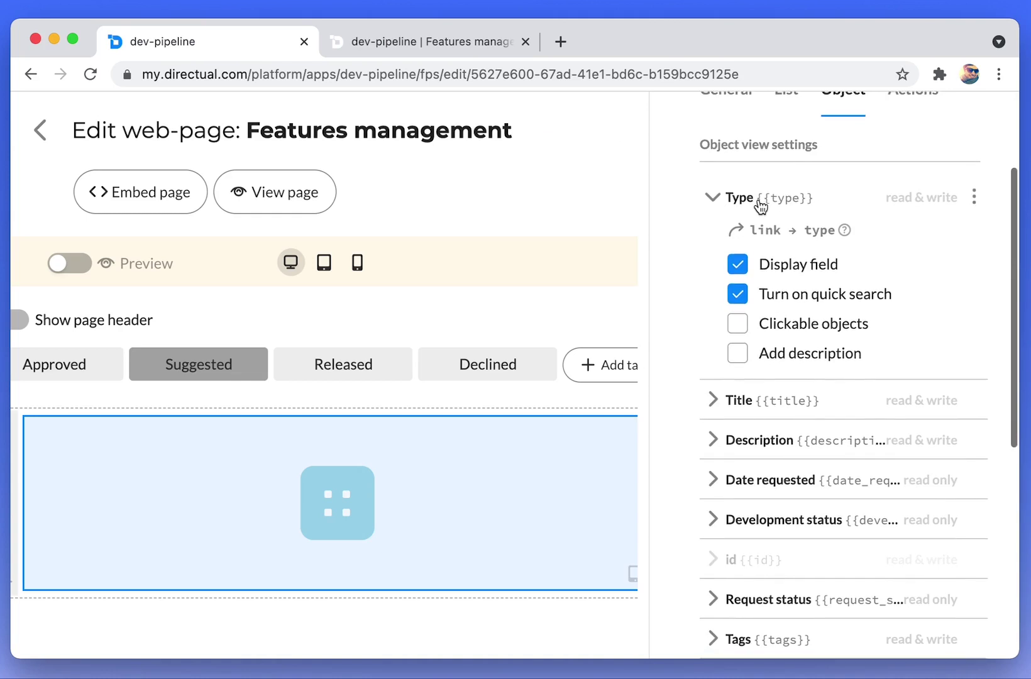
click(760, 202)
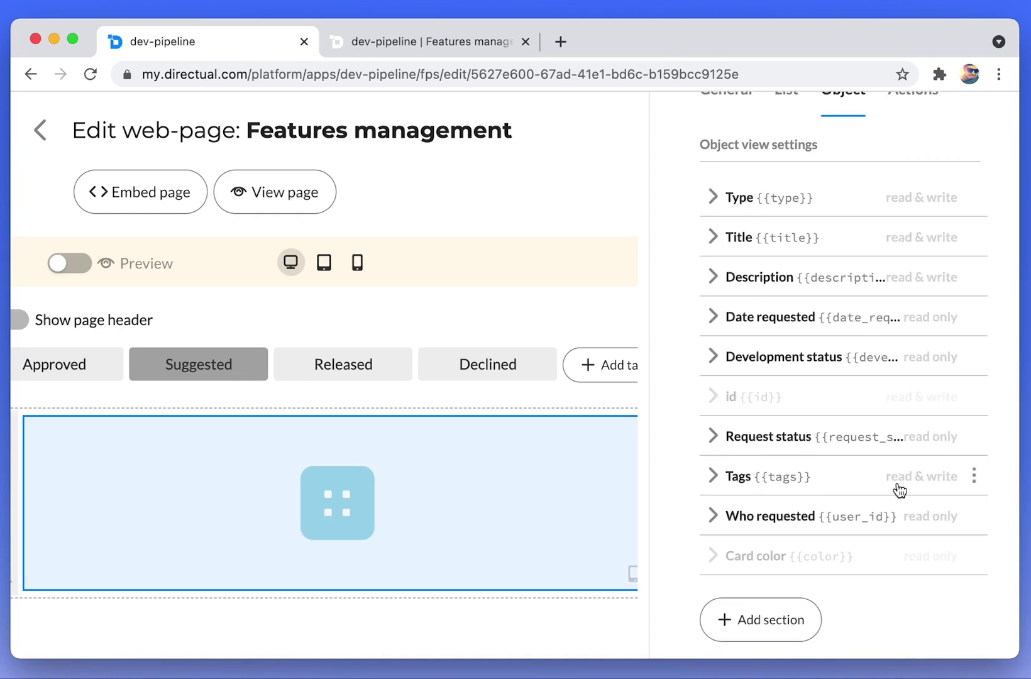
drag(974, 475, 967, 304)
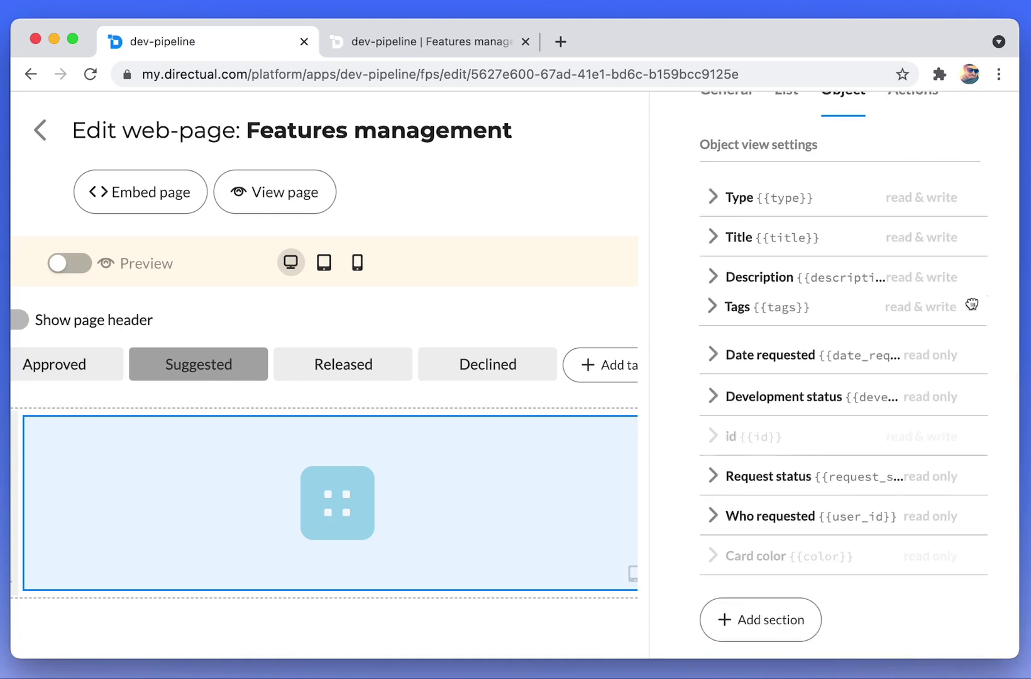
click(739, 320)
click(786, 417)
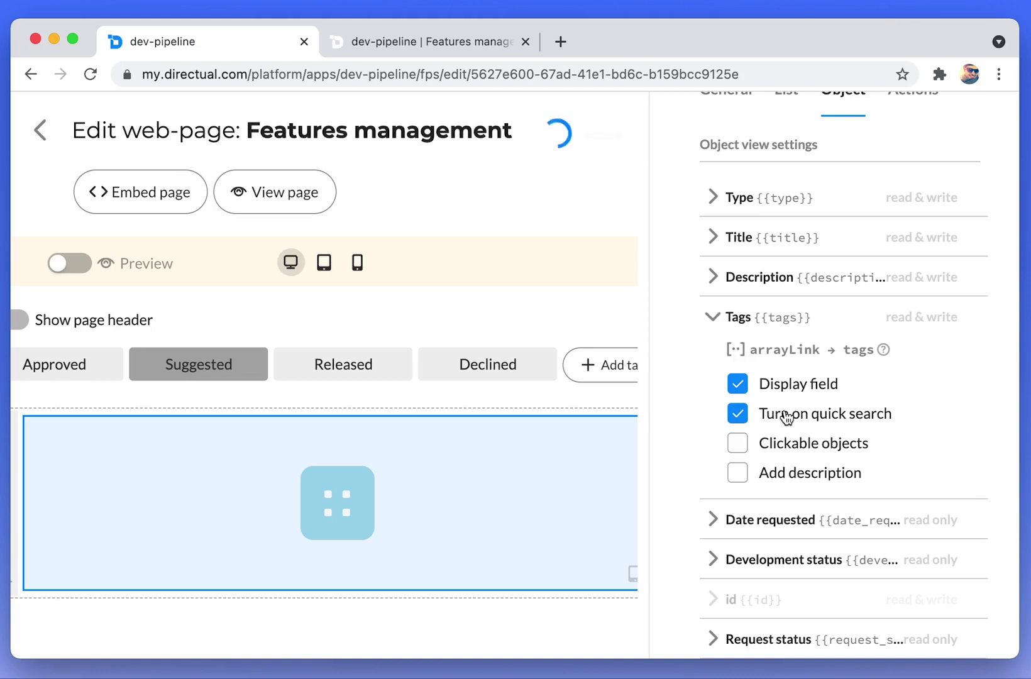
click(750, 321)
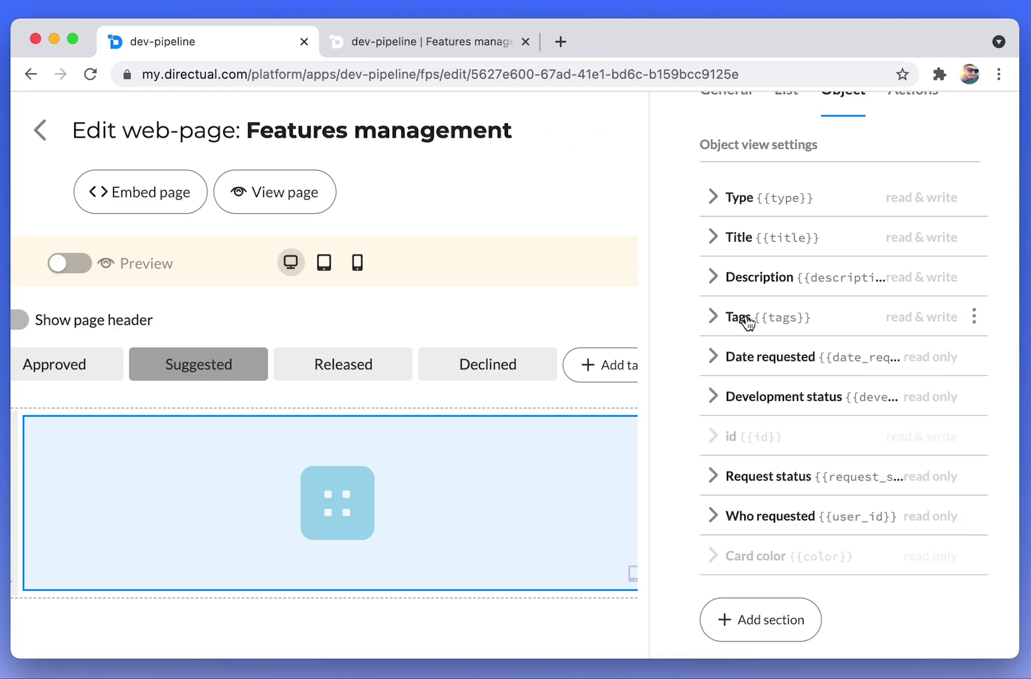
click(36, 144)
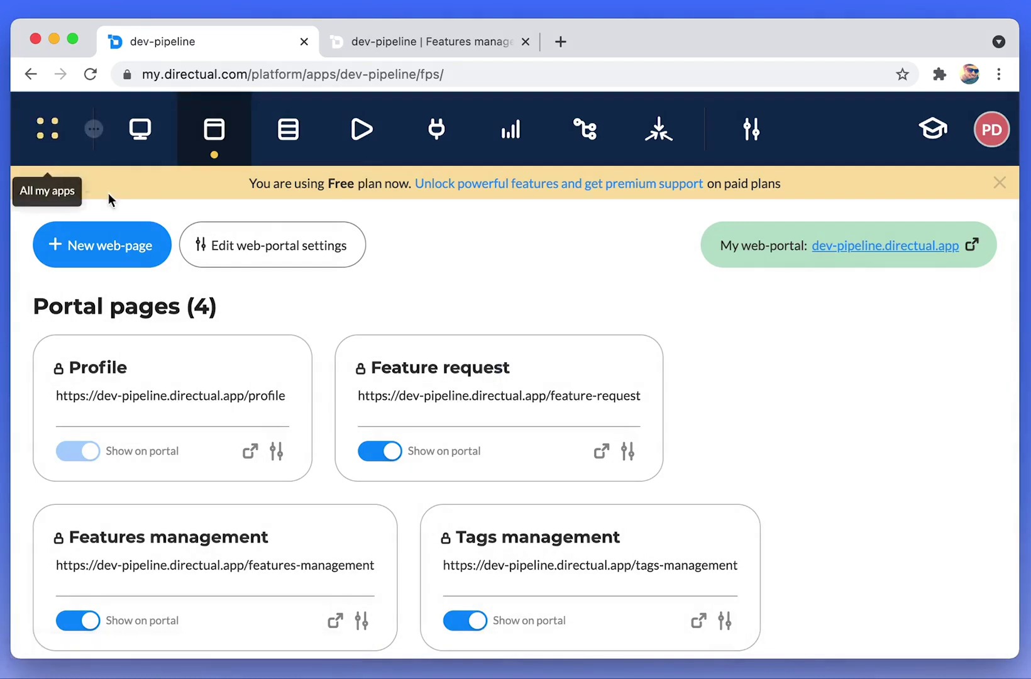
Step: Reload the live Features management page and open the New feature request under Suggested
click(392, 43)
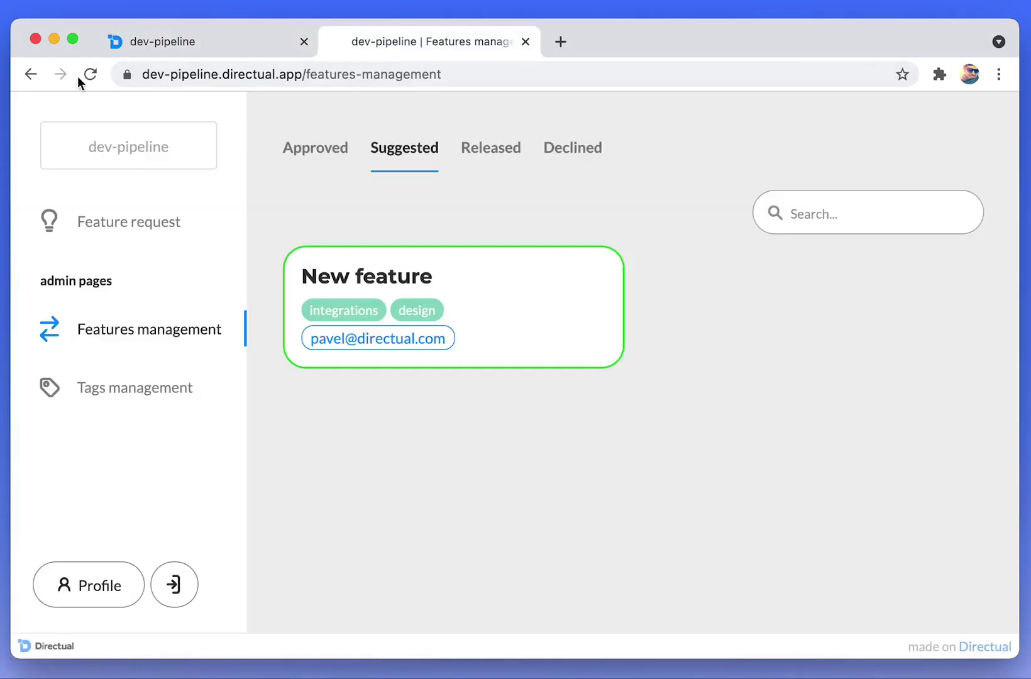
click(91, 74)
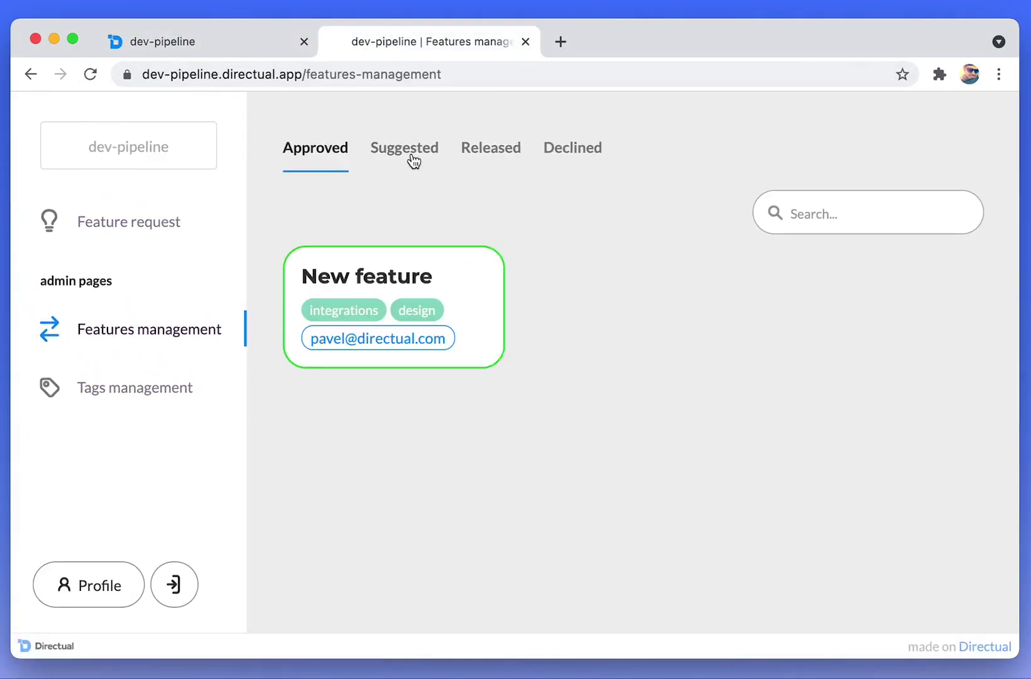
click(409, 152)
click(489, 294)
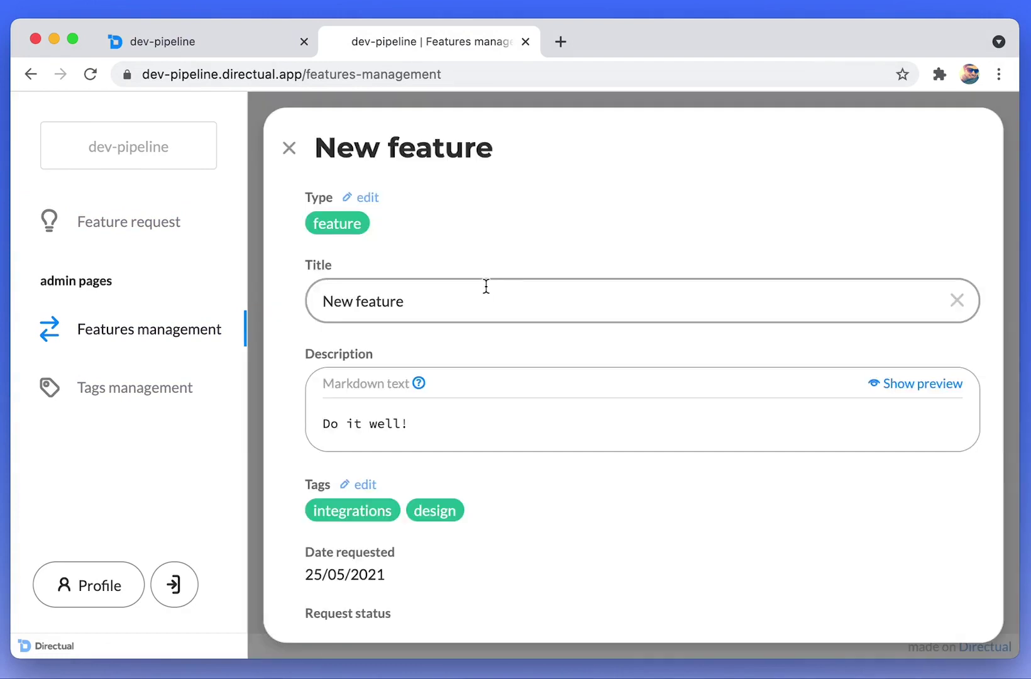
Step: Change the New feature request's type to bug, save it, and reload the Suggested list
click(359, 199)
click(380, 228)
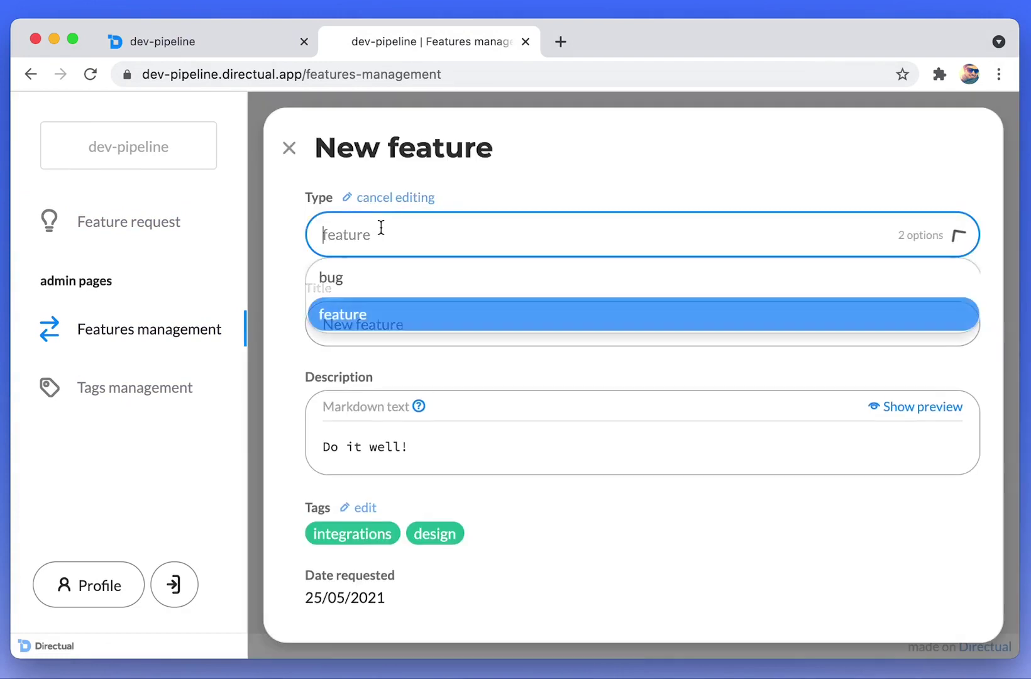
click(381, 285)
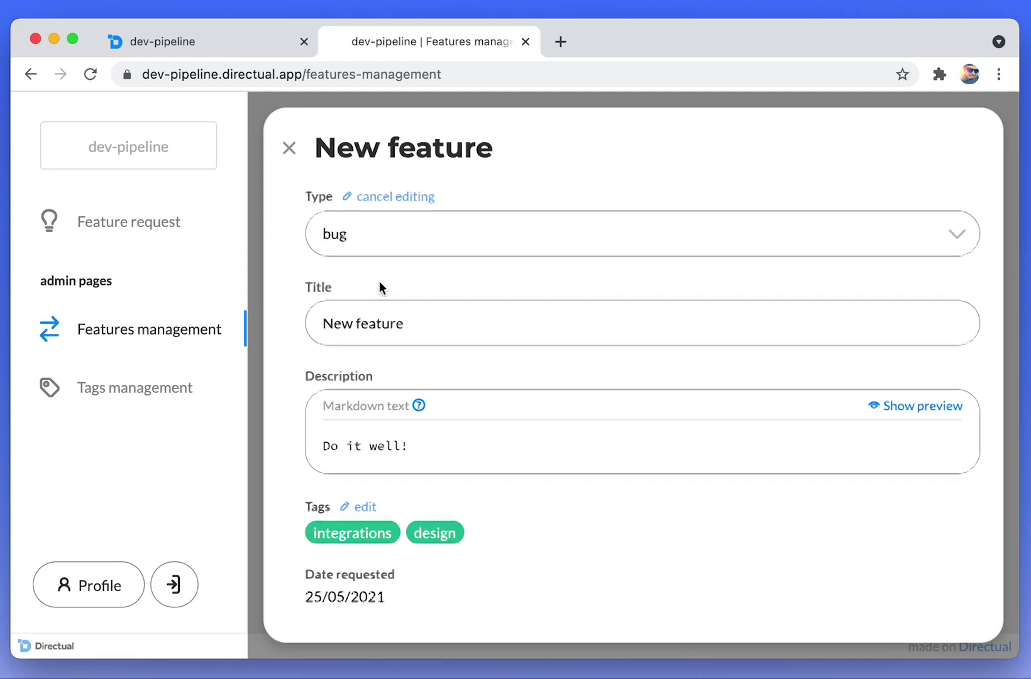
scroll(379, 281, down, 3)
click(363, 583)
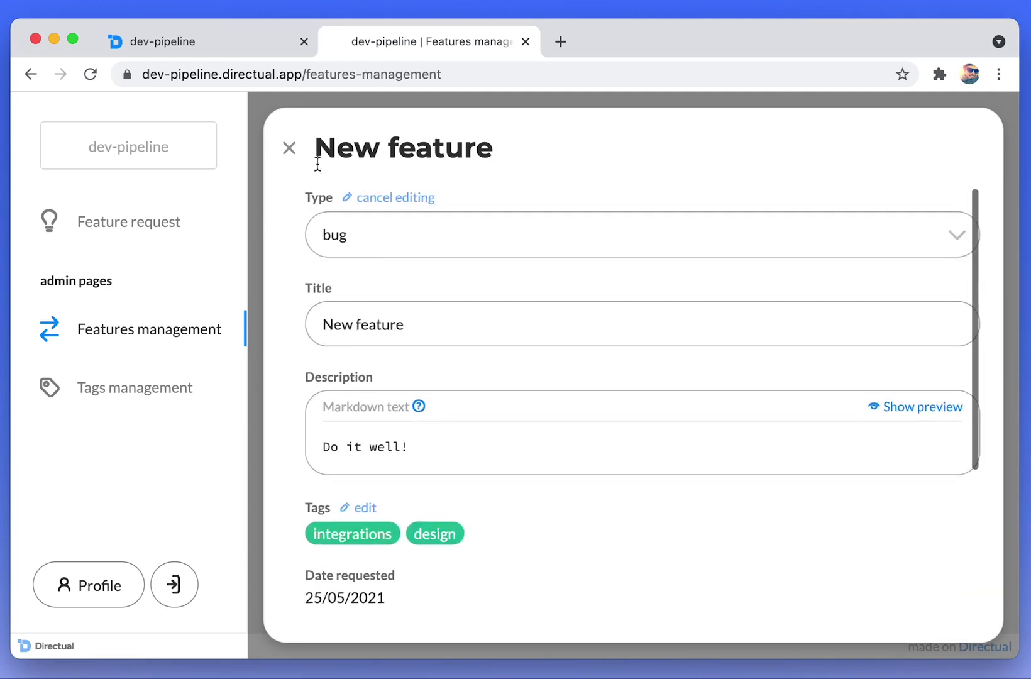
click(288, 156)
key(super+r)
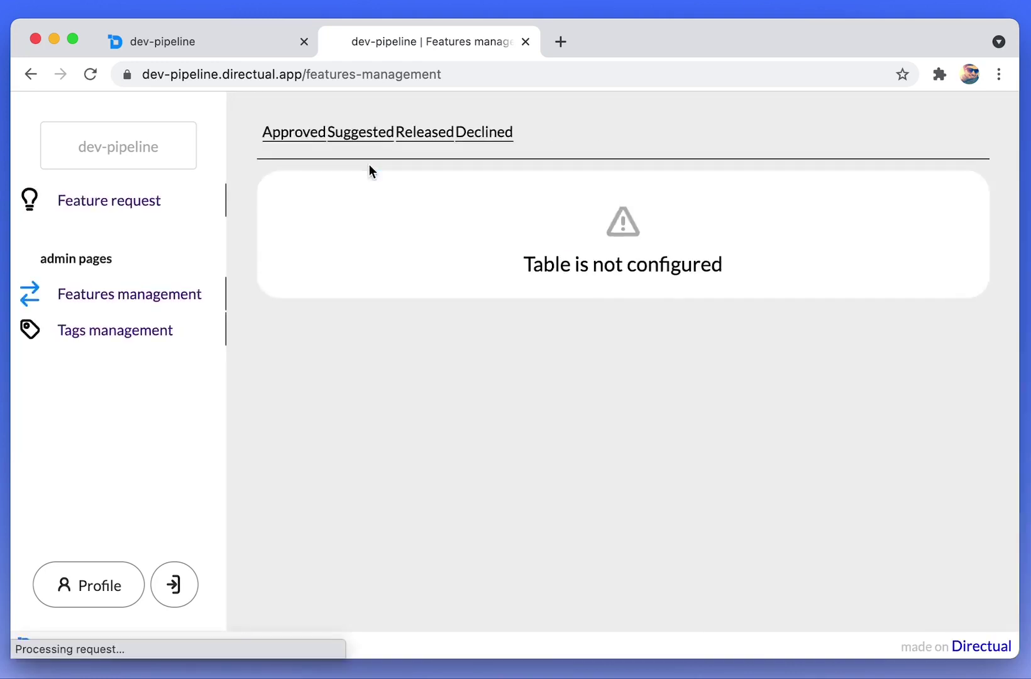
click(414, 147)
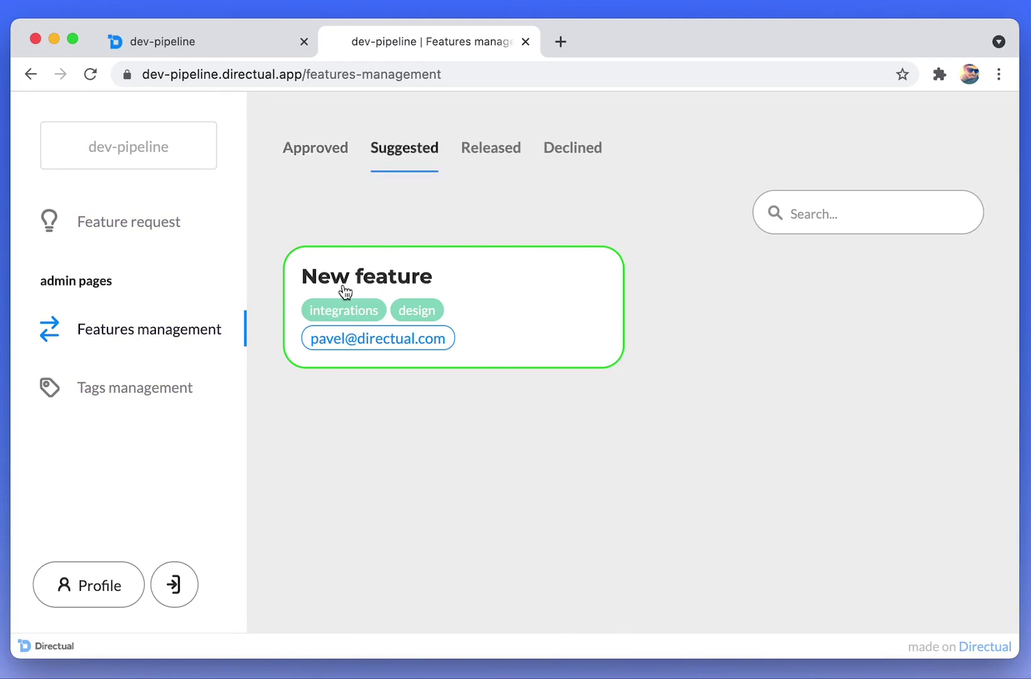
click(195, 46)
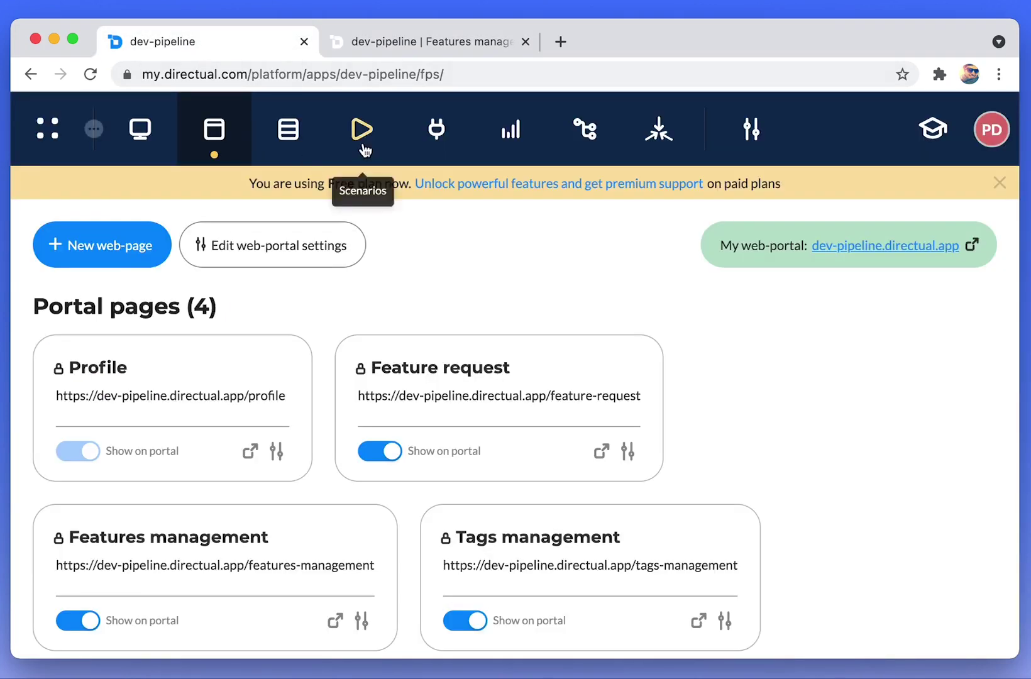
Step: Start a new scenario named 'Change feature colour' targeting the Features structure
click(363, 147)
click(282, 243)
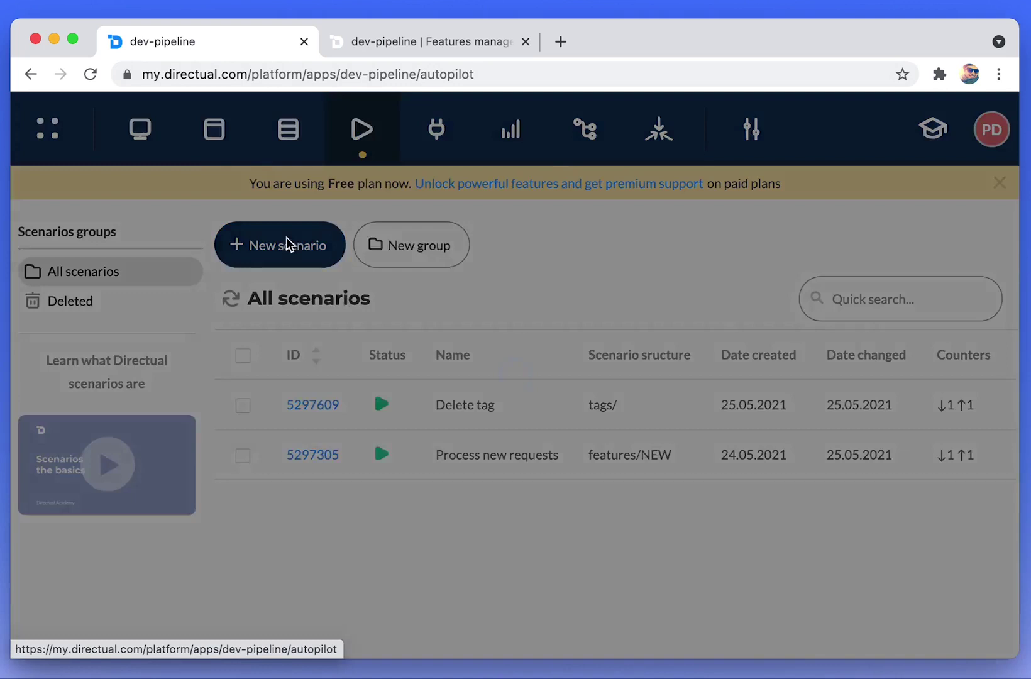
click(297, 315)
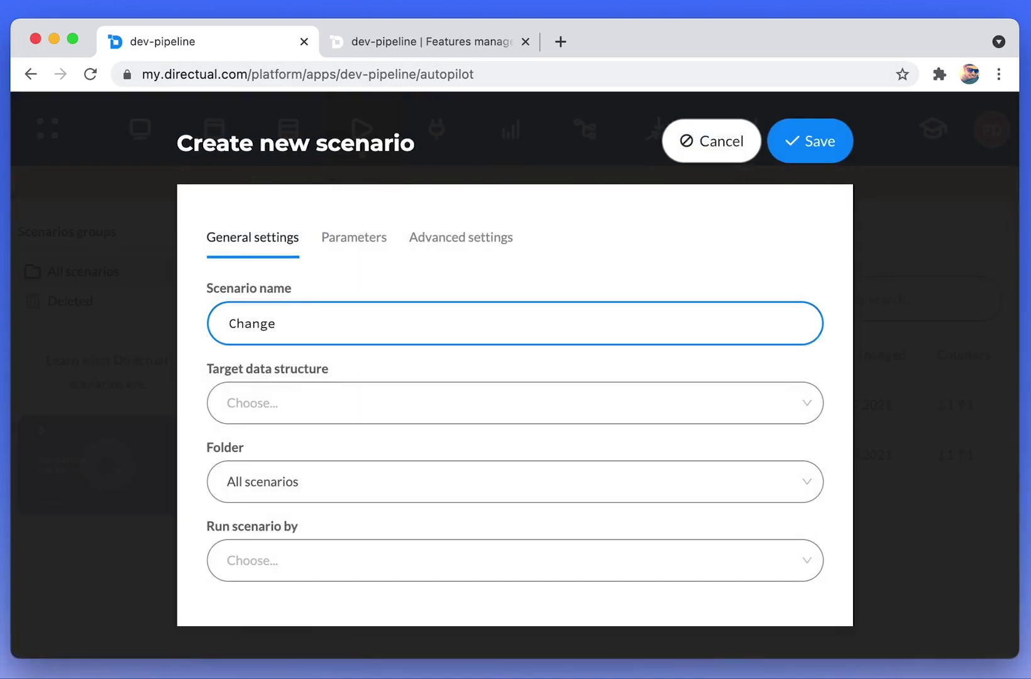
text(Change feature)
click(297, 408)
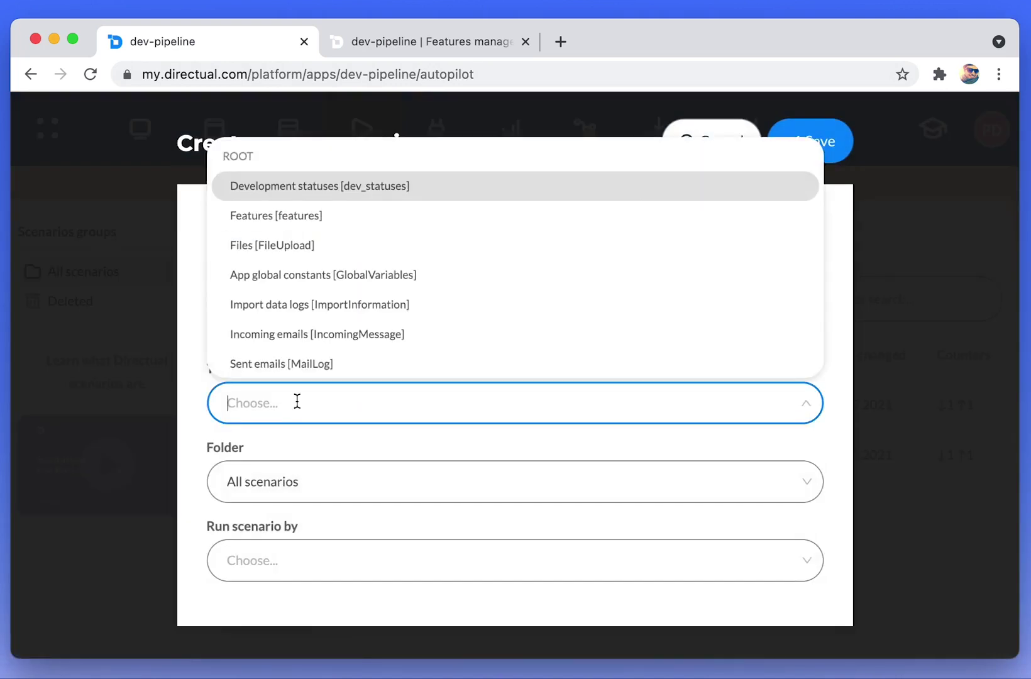
text(fea)
click(307, 482)
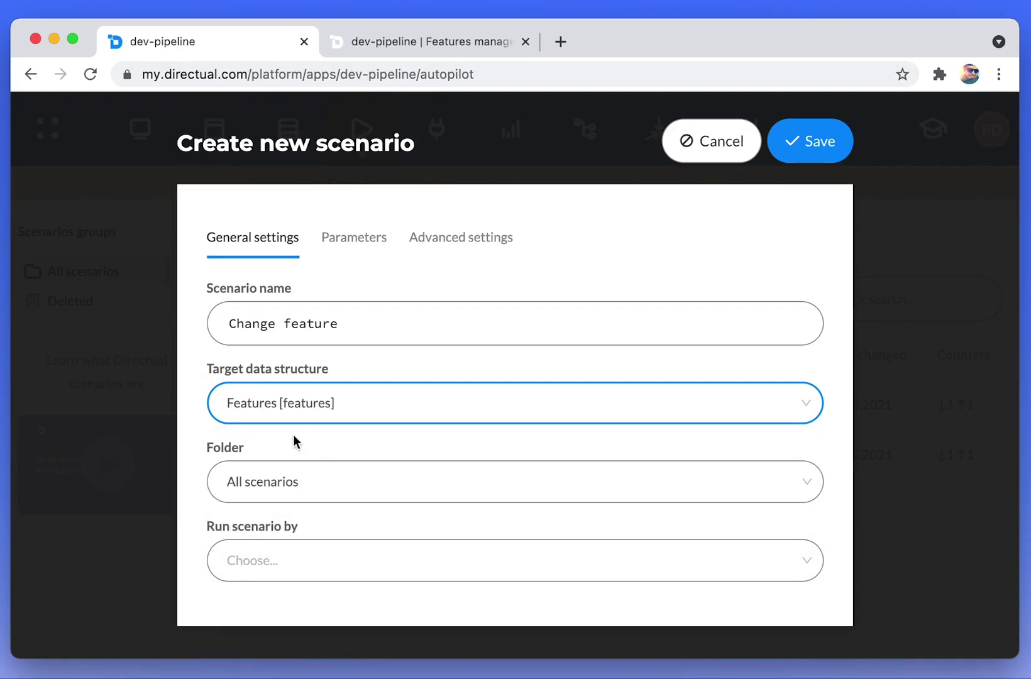
Step: Run it in real time on changed objects when the Type field changes, and save
click(334, 577)
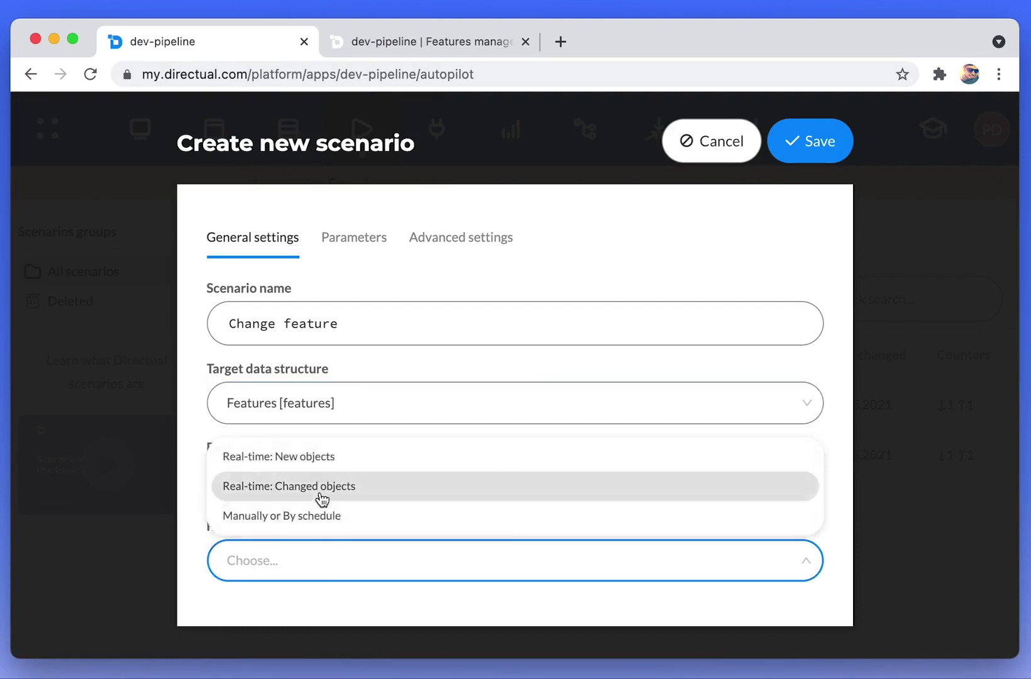
click(322, 489)
click(375, 330)
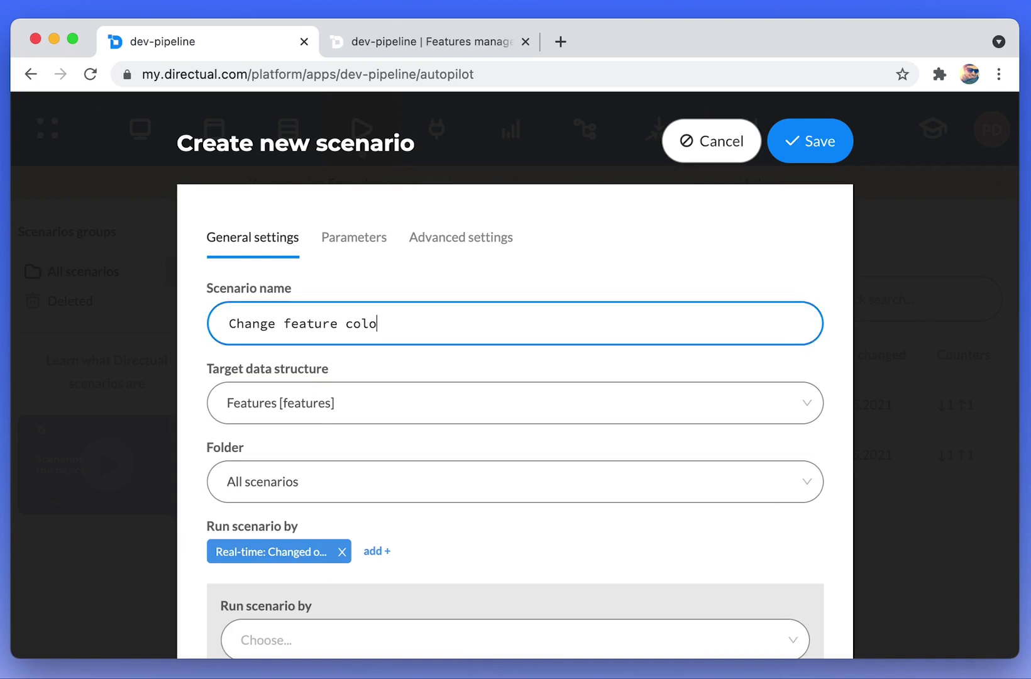
scroll(515, 440, down, 3)
click(309, 567)
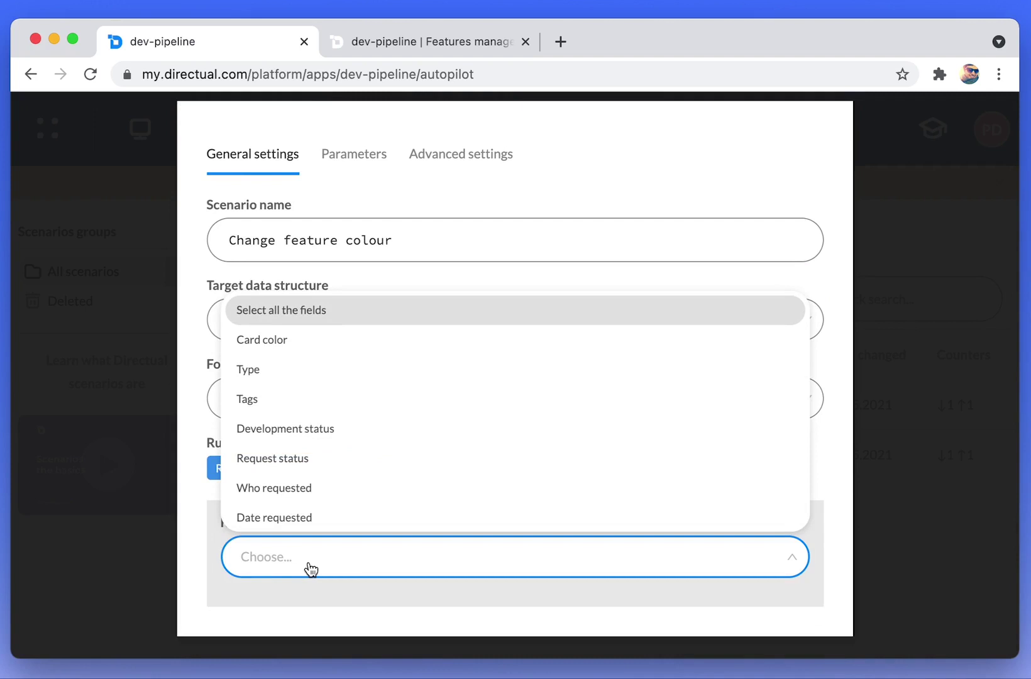
click(300, 374)
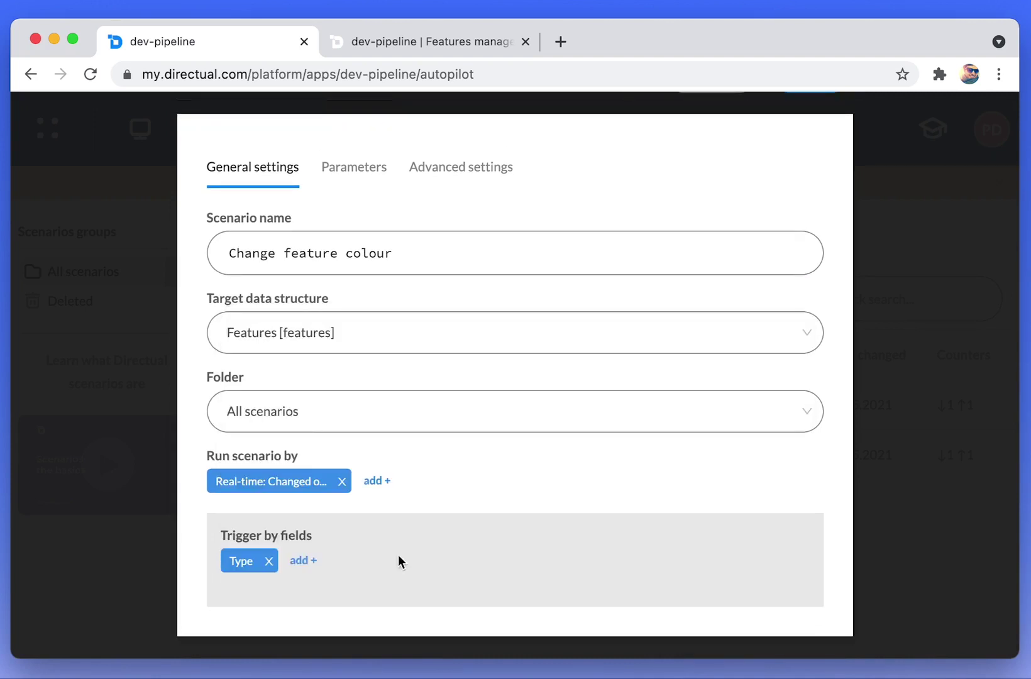
scroll(405, 515, up, 3)
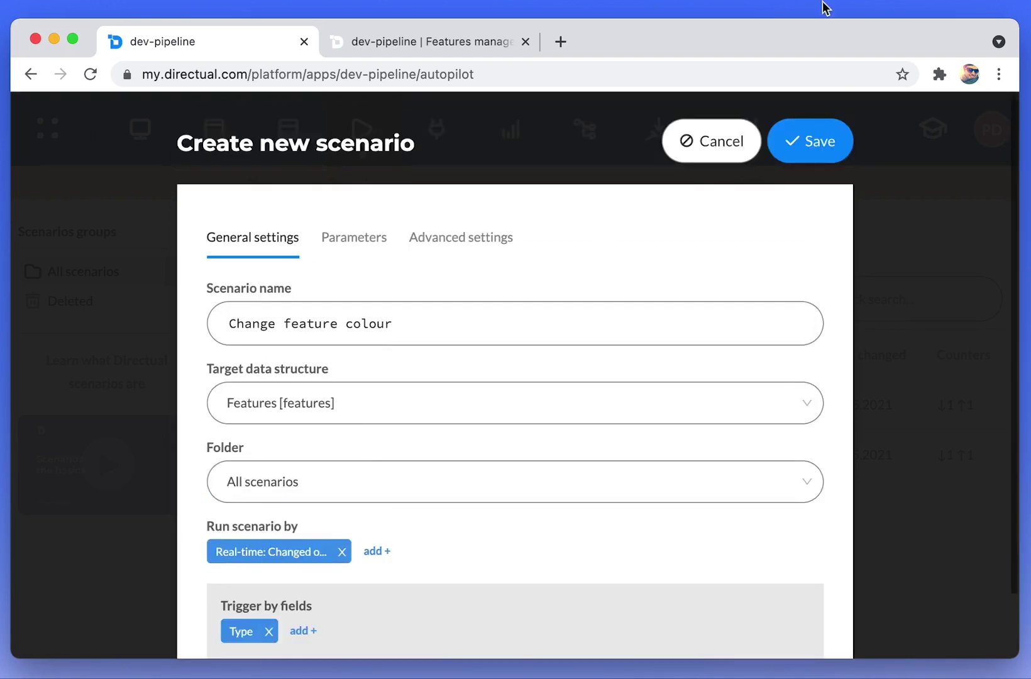
click(815, 141)
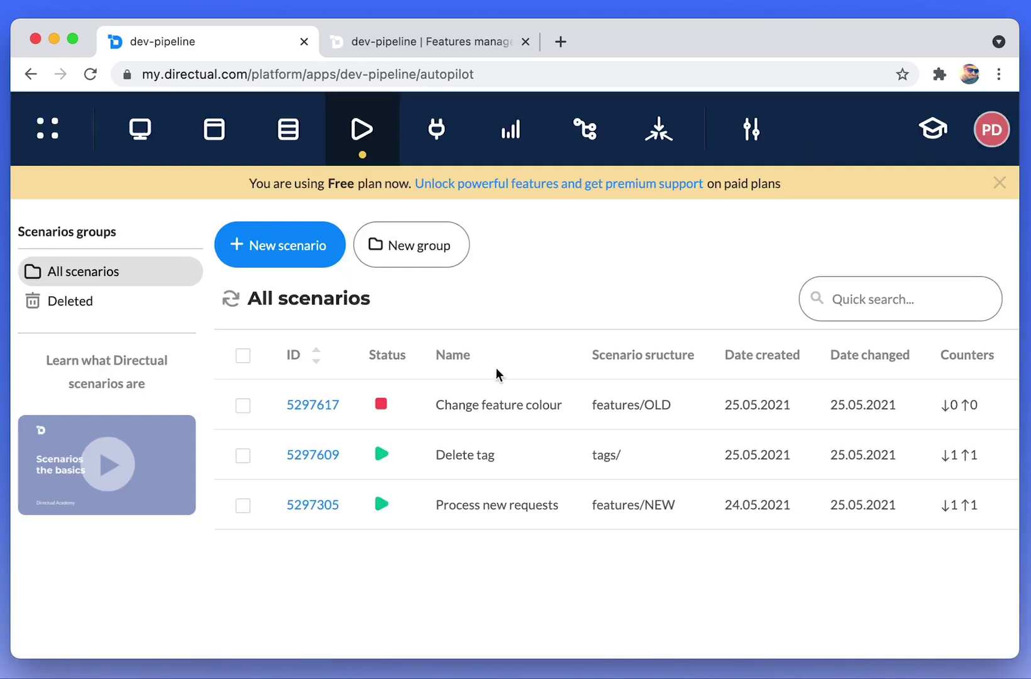
Step: Open the Process new requests scenario in a separate tab for reference
click(313, 407)
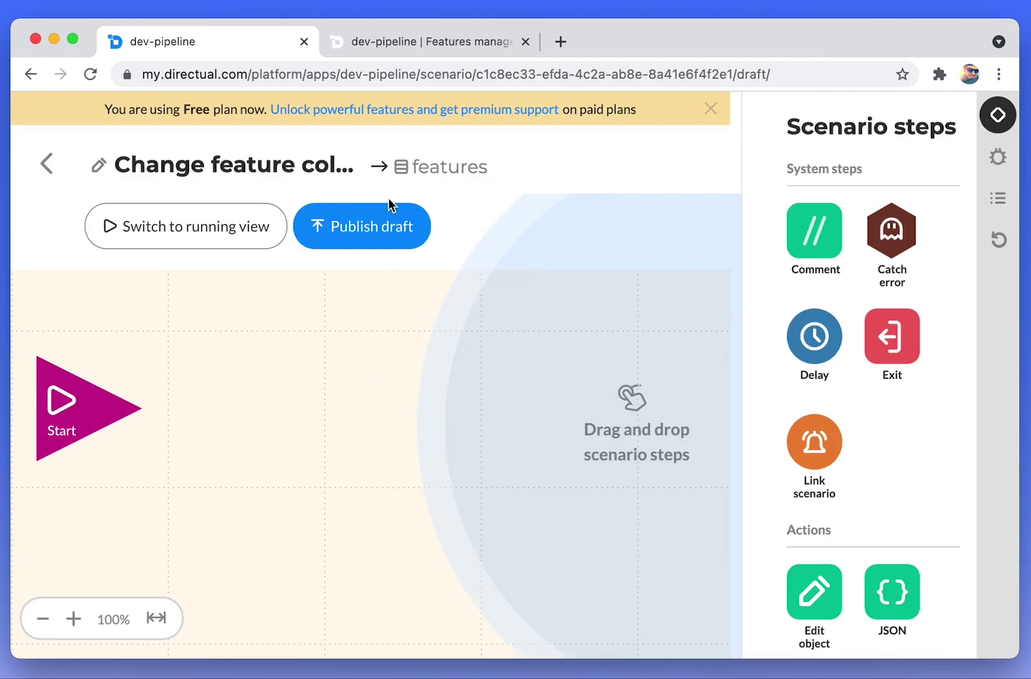
click(47, 166)
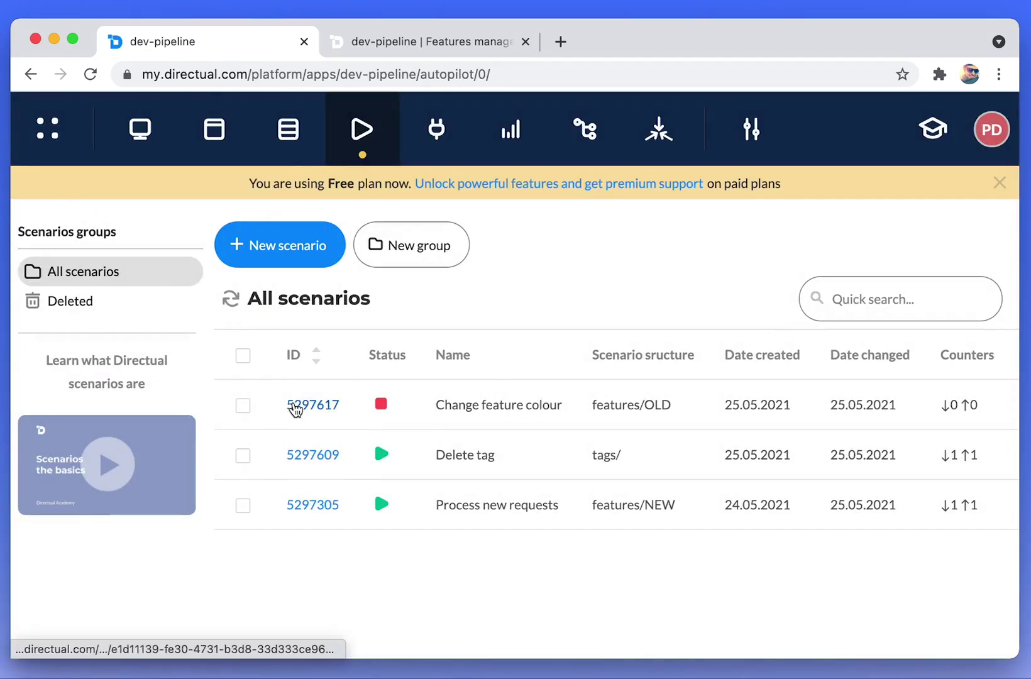
right_click(308, 506)
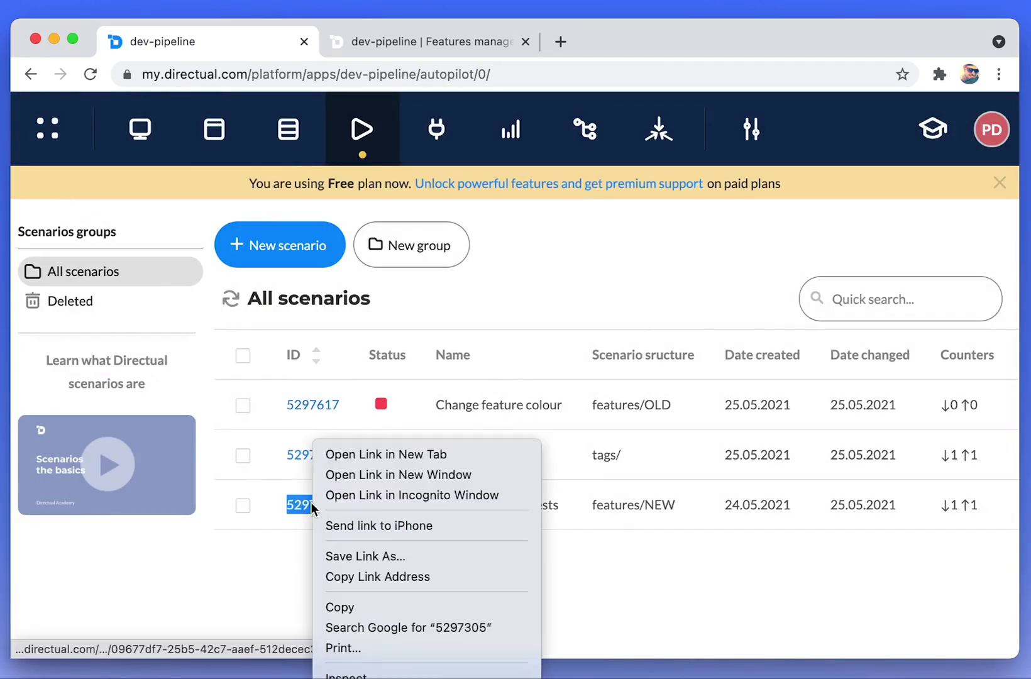
click(373, 461)
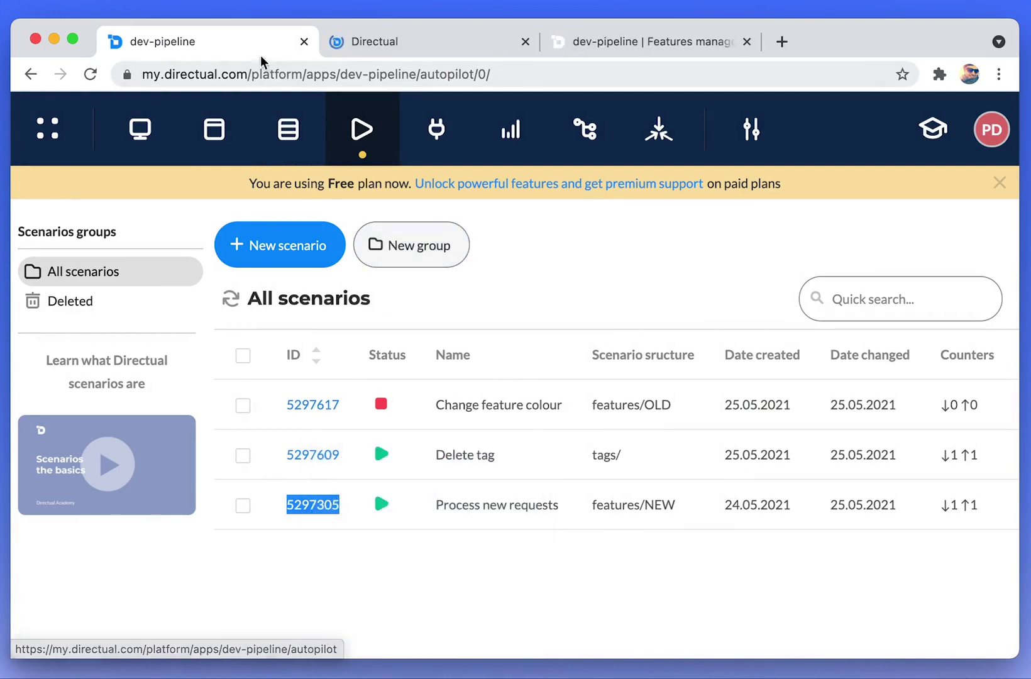
Step: In Change feature colour, add a Condition, two Edit object steps and an Exit, linking Start to Condition
click(312, 404)
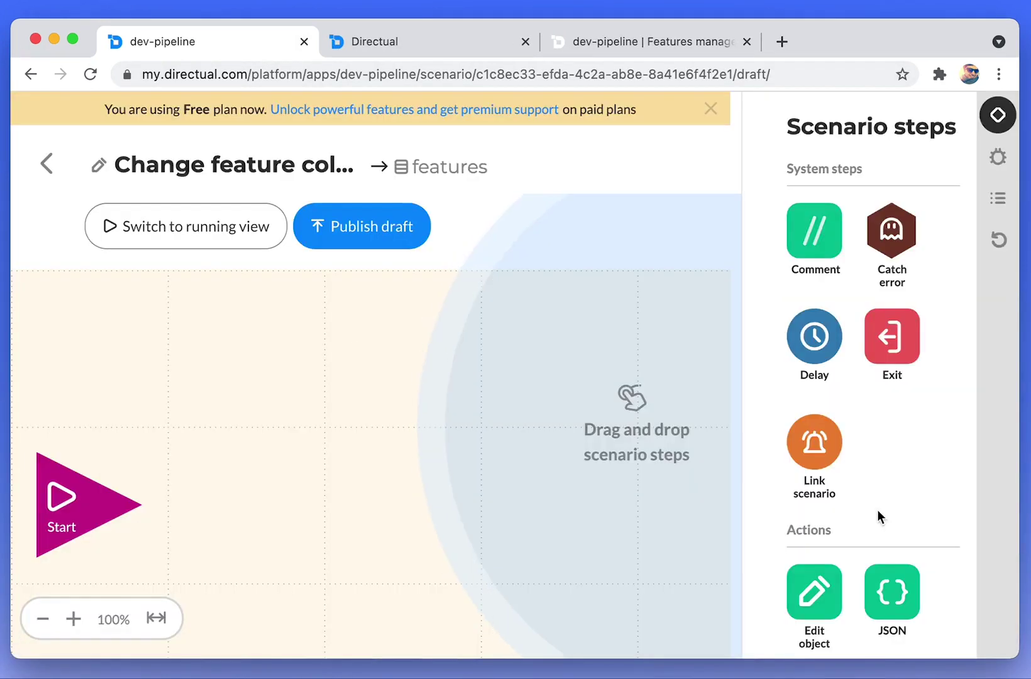
scroll(871, 522, down, 5)
scroll(861, 541, down, 10)
drag(815, 487, 321, 503)
scroll(836, 304, up, 7)
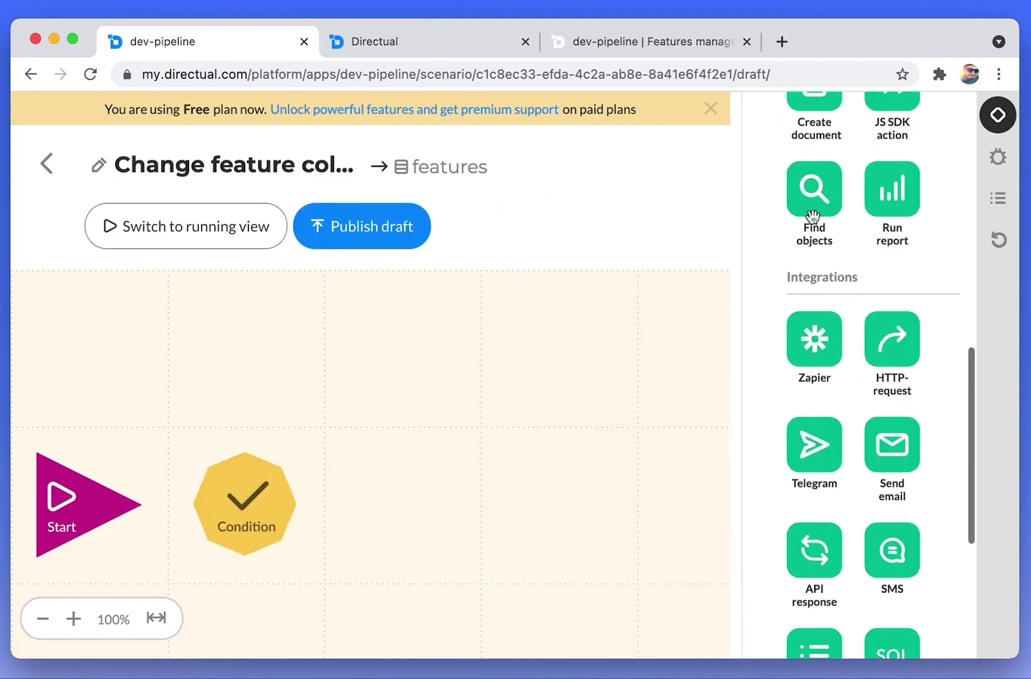
scroll(814, 173, up, 5)
drag(815, 301, 308, 485)
drag(815, 304, 239, 578)
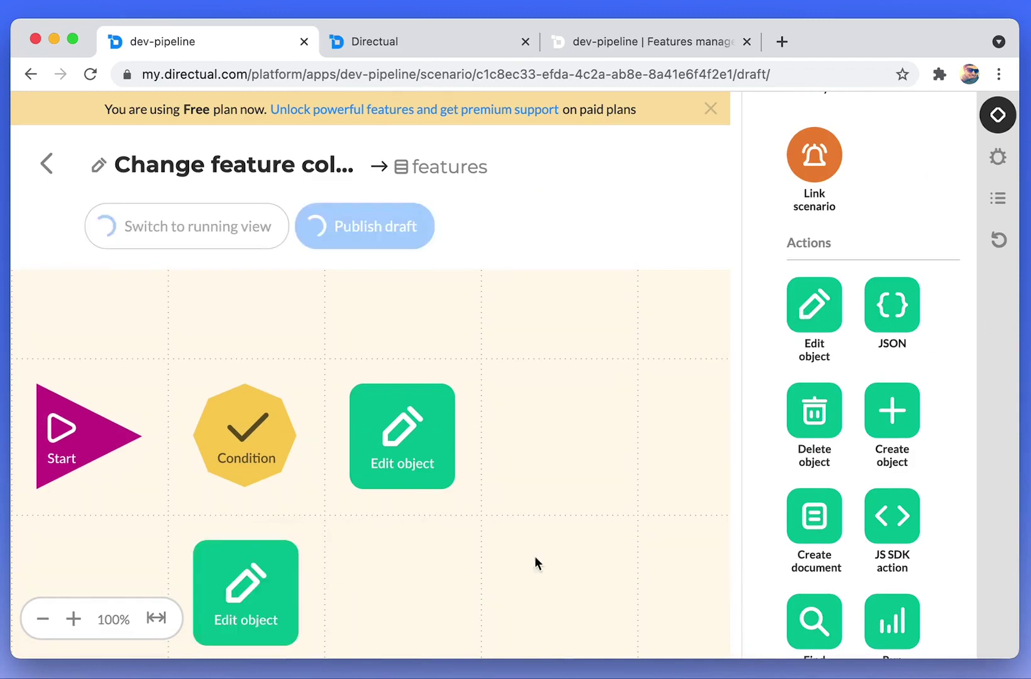
scroll(797, 444, up, 2)
scroll(797, 444, up, 3)
drag(892, 336, 377, 597)
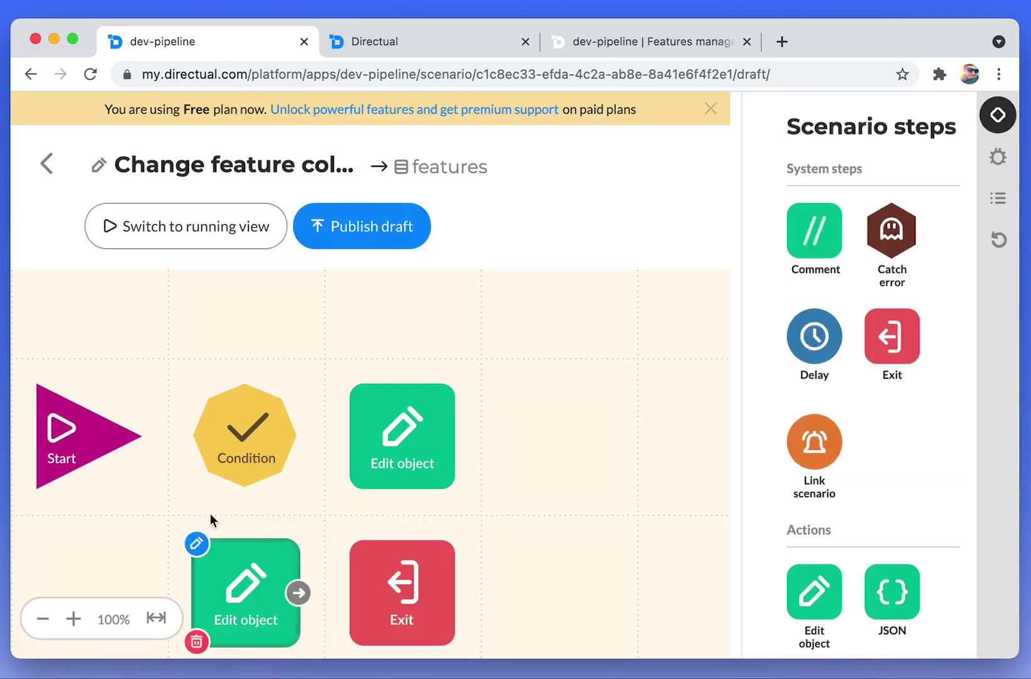
drag(135, 444, 245, 434)
Step: Set the Condition step to check whether Type equals bug
click(210, 397)
click(316, 220)
text(ty)
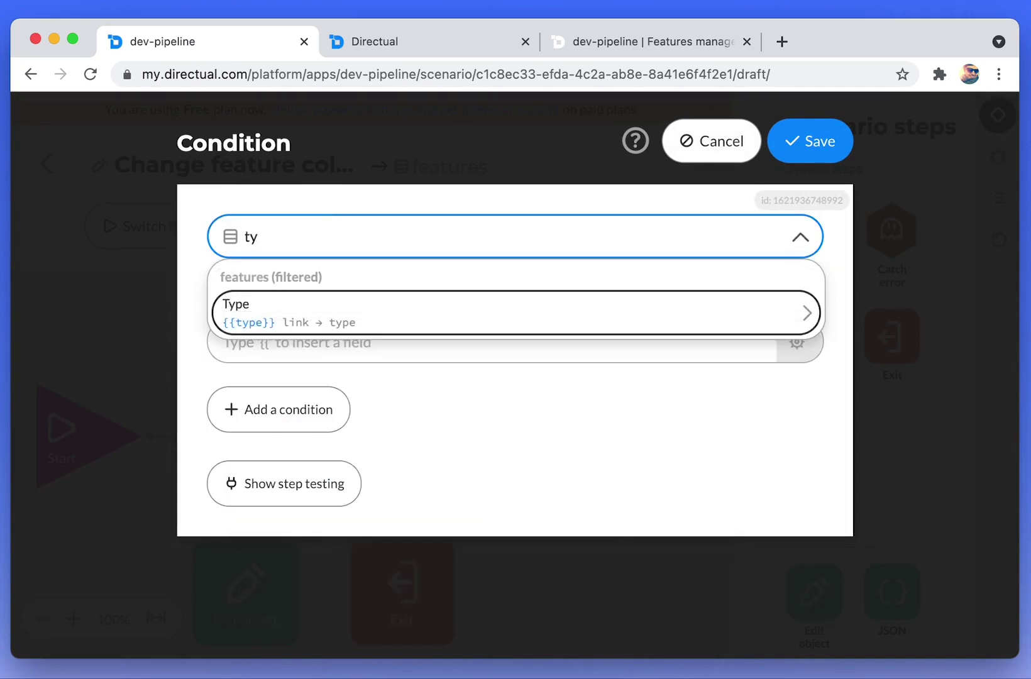
click(303, 309)
click(316, 341)
text(bug)
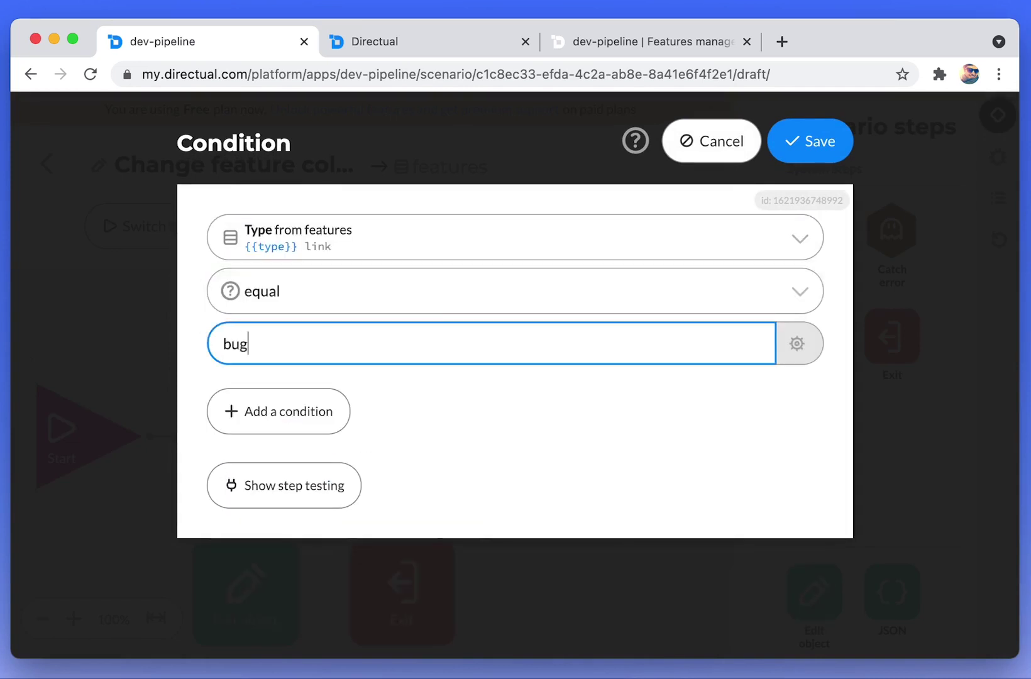
click(819, 140)
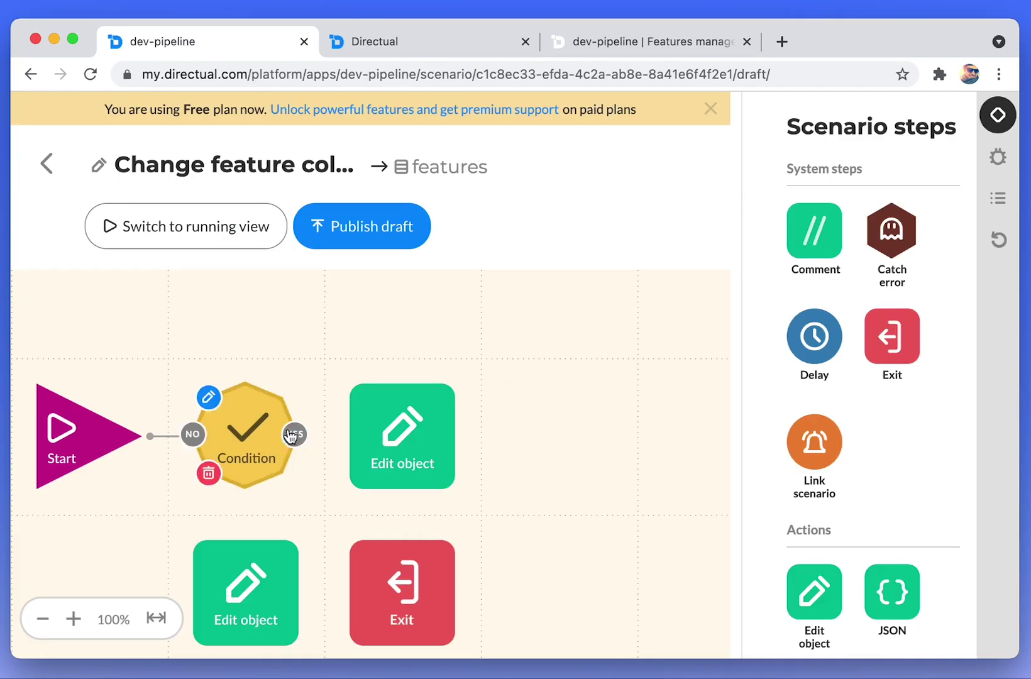
Step: Make the upper Edit object set Card color to e33636 on the YES branch
click(409, 424)
click(334, 237)
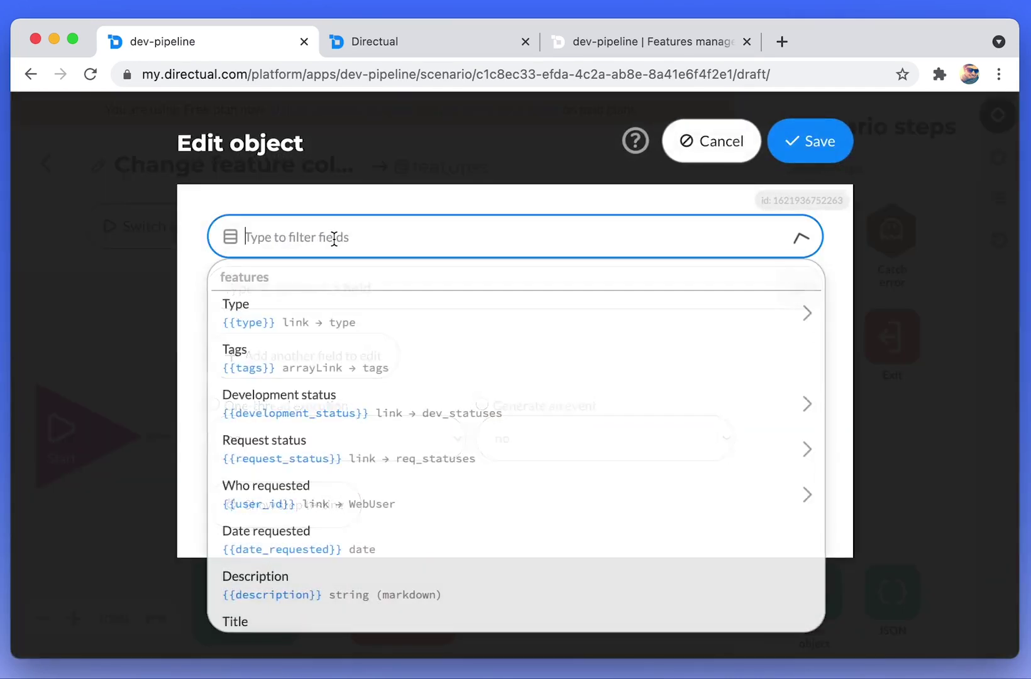
text(col)
click(318, 313)
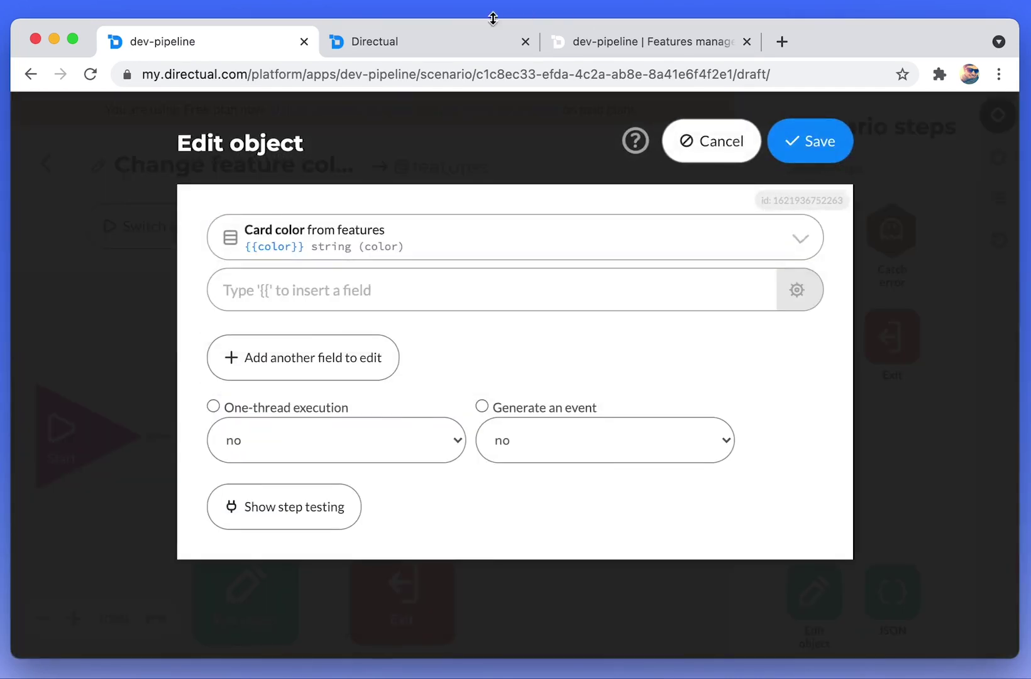
click(446, 38)
scroll(377, 396, right, 3)
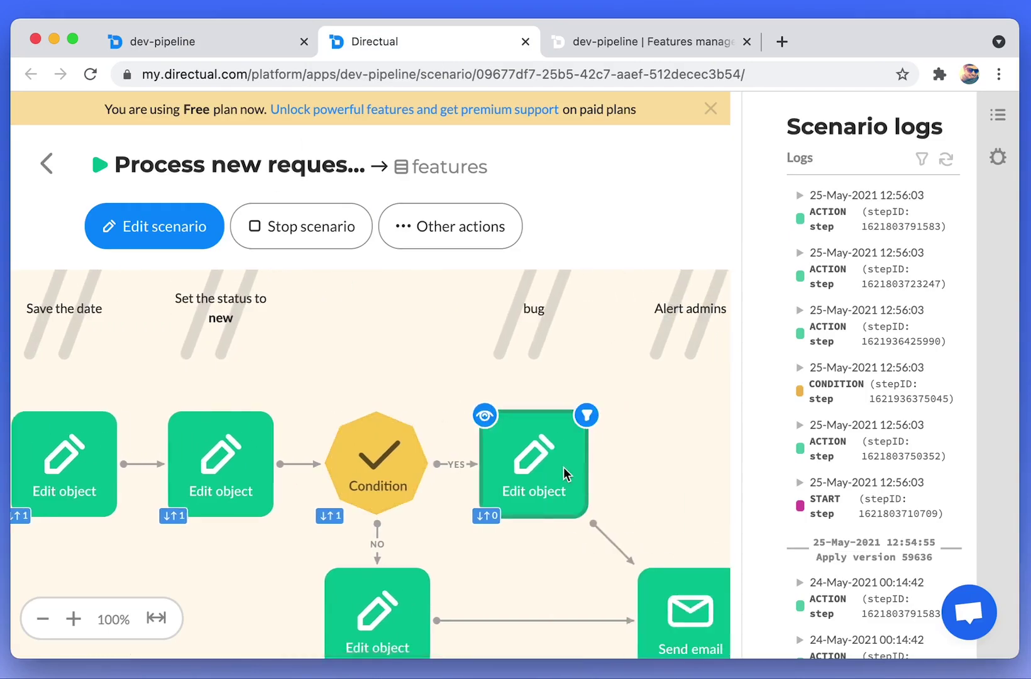
click(563, 467)
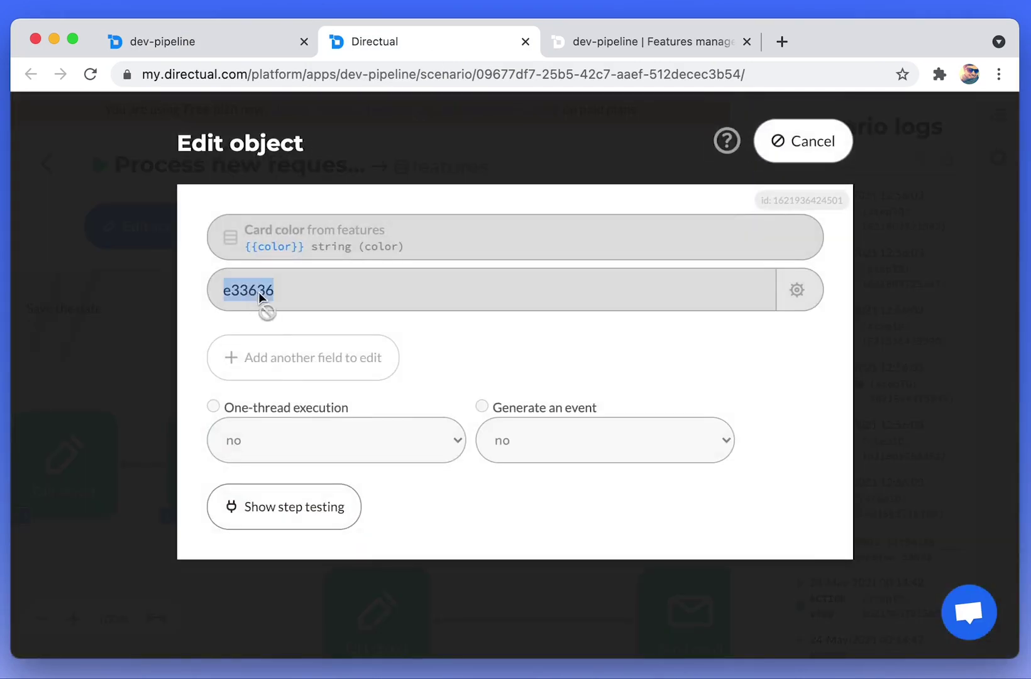
click(182, 35)
click(364, 290)
text(e33636)
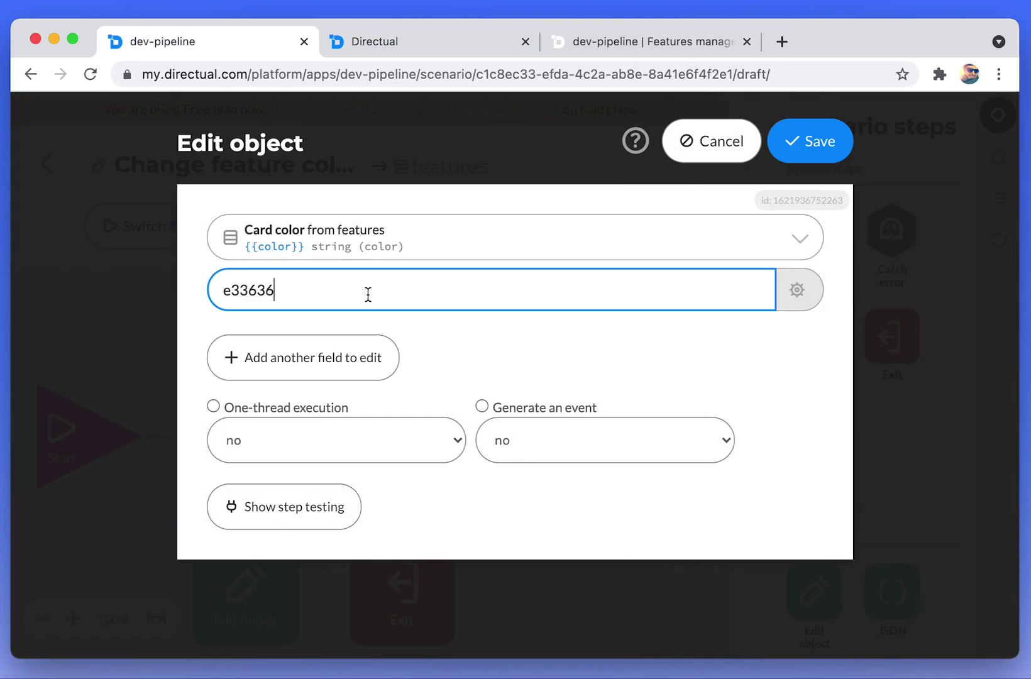
click(817, 142)
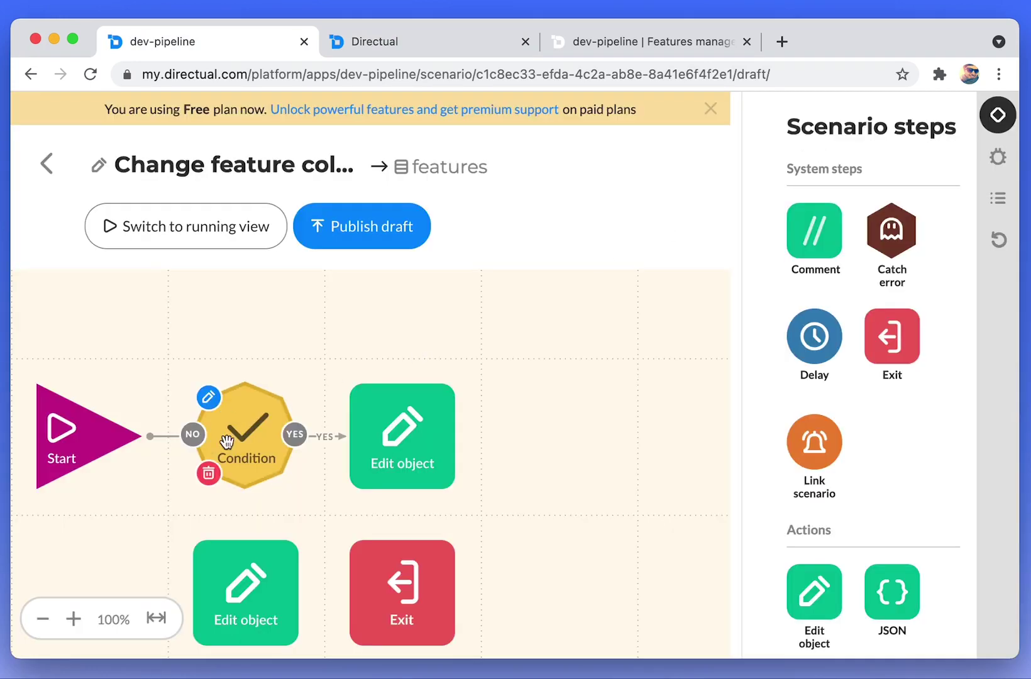
Step: Route the NO branch to the lower Edit object, setting Card color to 1ed627
drag(195, 444, 230, 593)
click(232, 591)
click(278, 229)
text(color from features)
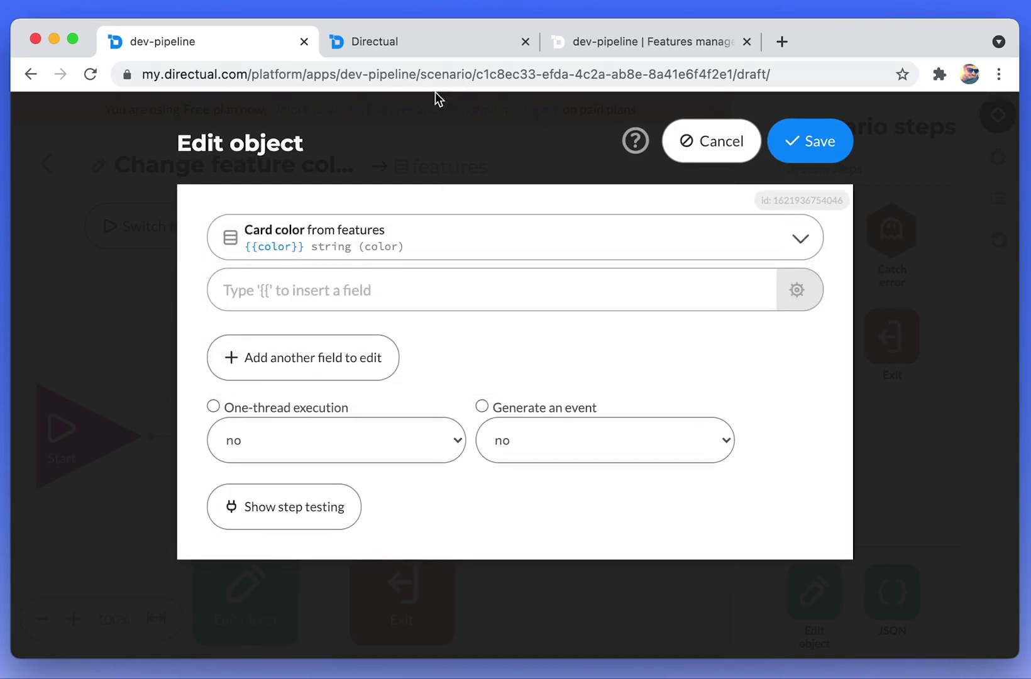
click(401, 50)
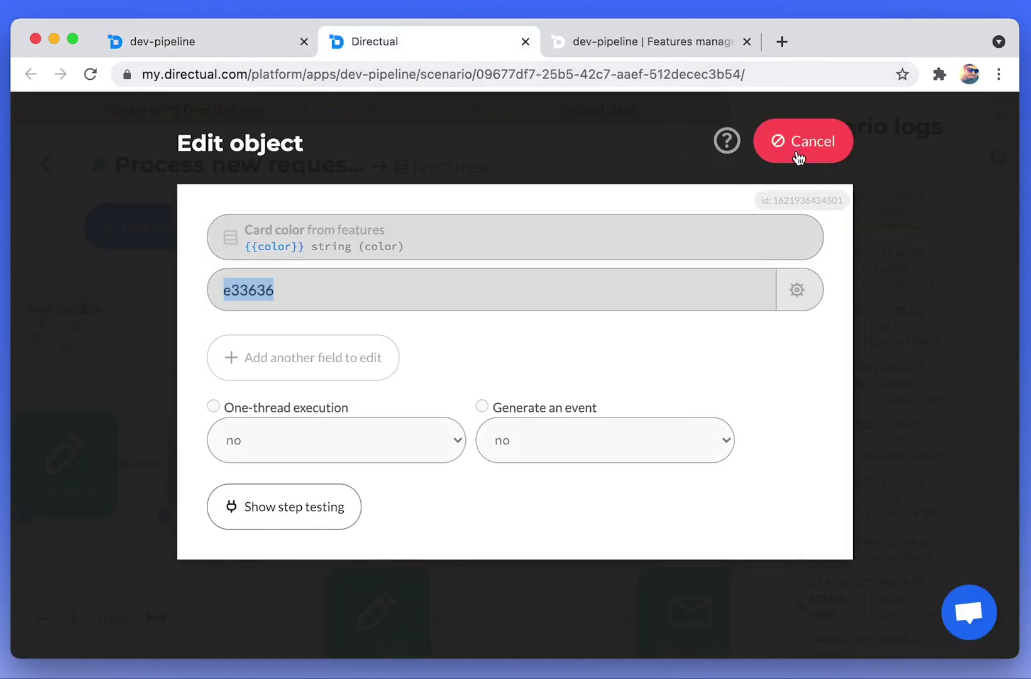
click(799, 154)
click(363, 591)
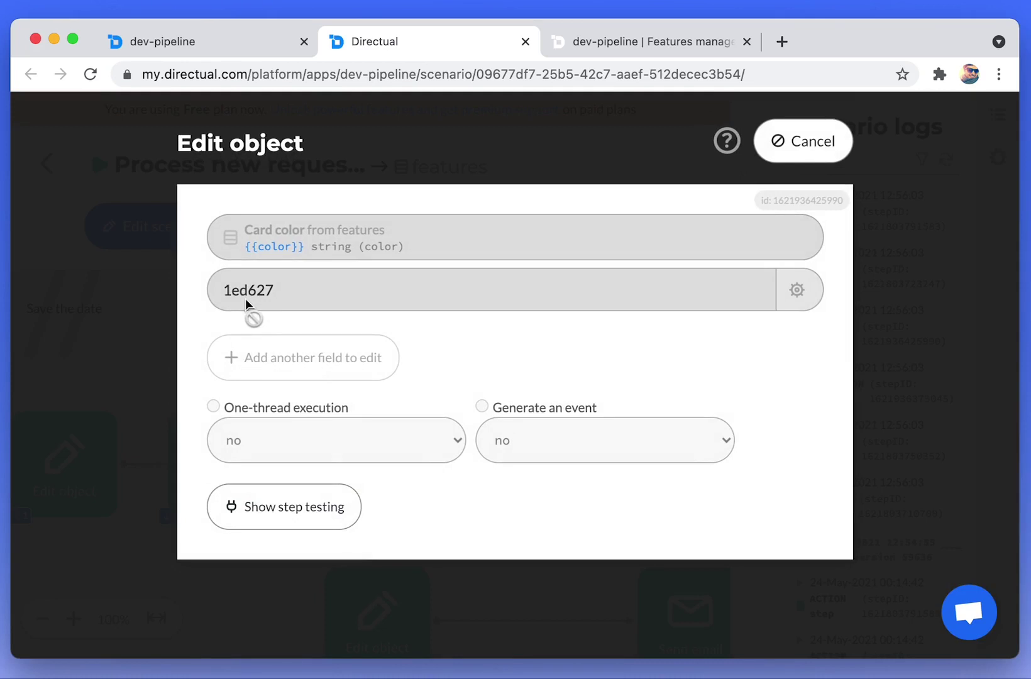
click(814, 156)
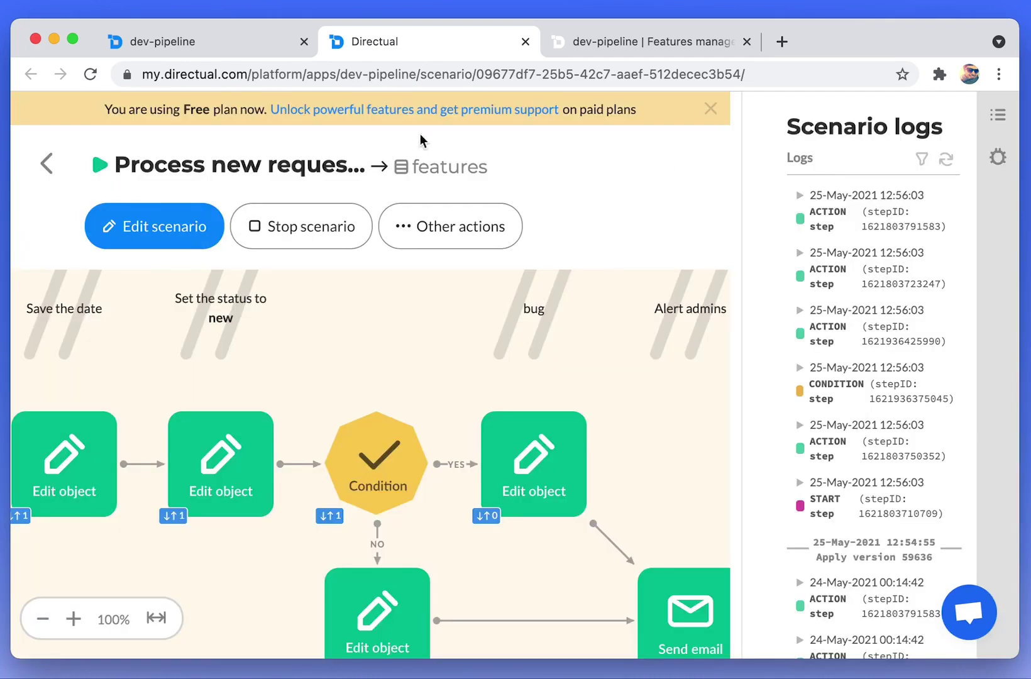
click(227, 38)
click(291, 288)
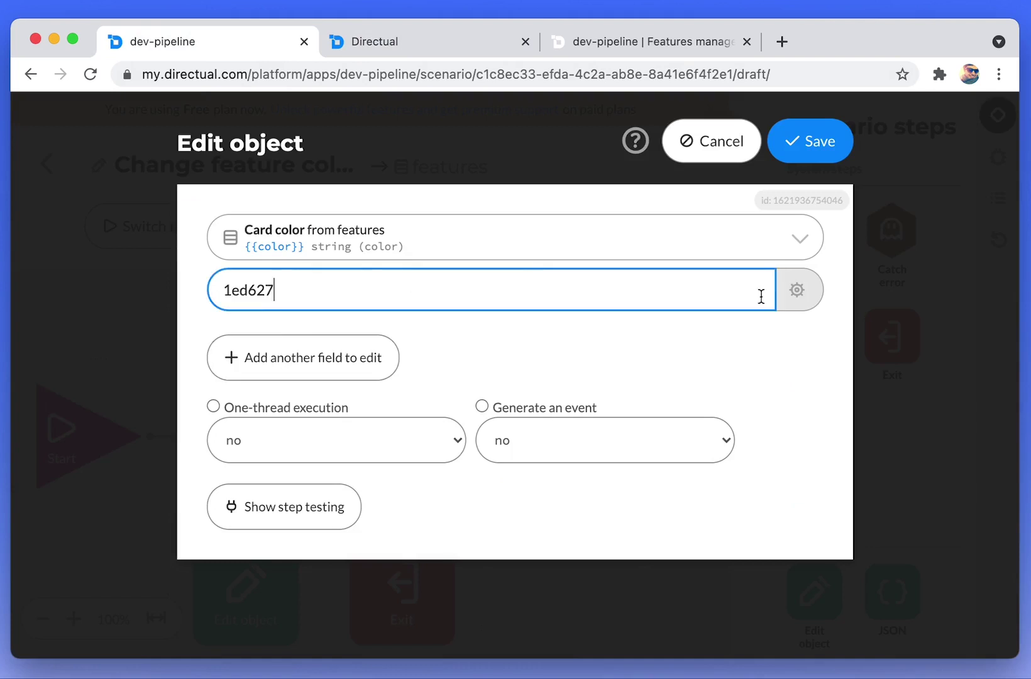
click(819, 142)
Step: Connect both Edit object steps to Exit
mouse_move(300, 600)
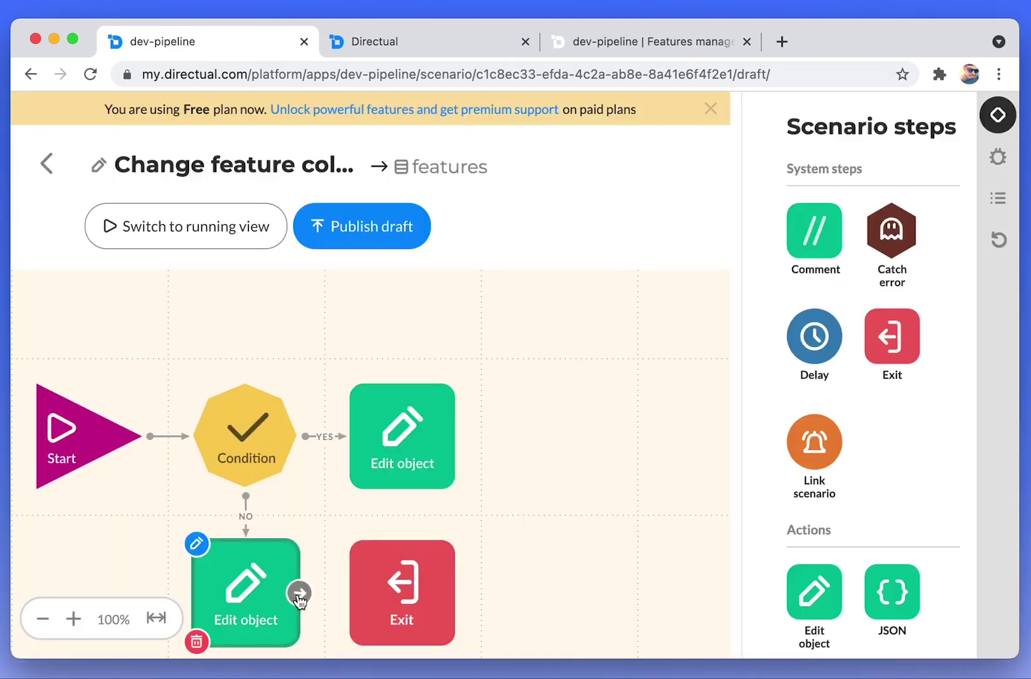
drag(299, 600, 402, 594)
mouse_move(446, 446)
drag(442, 528, 402, 565)
Step: Publish the Change feature colour draft and run the scenario
click(352, 230)
click(307, 235)
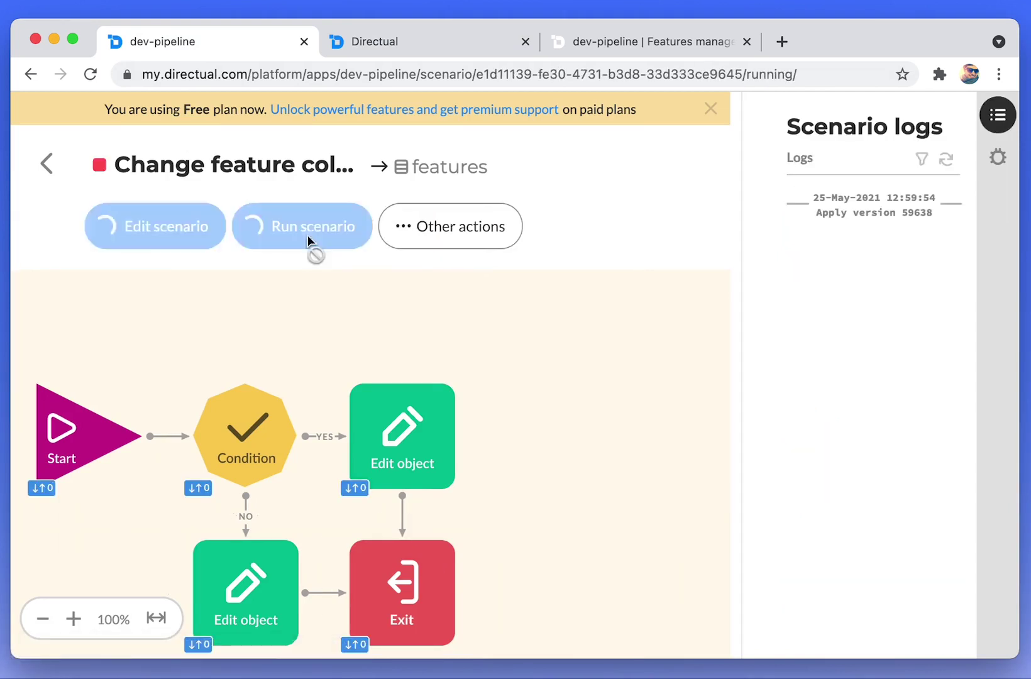
click(415, 50)
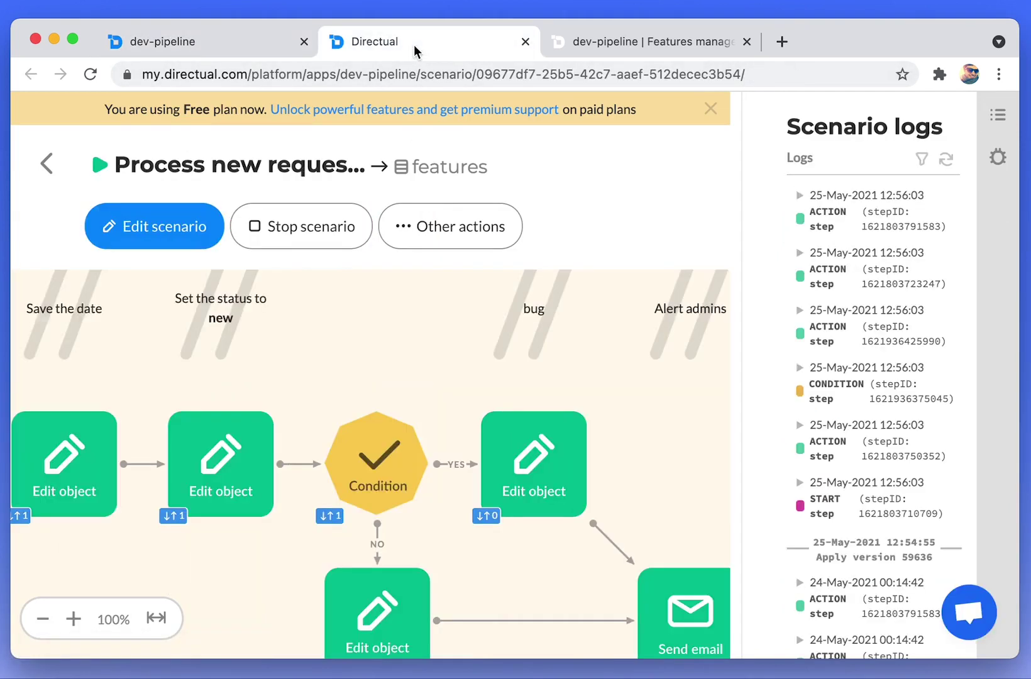
click(622, 45)
Step: Change the New feature request's Type to feature and save it
click(461, 277)
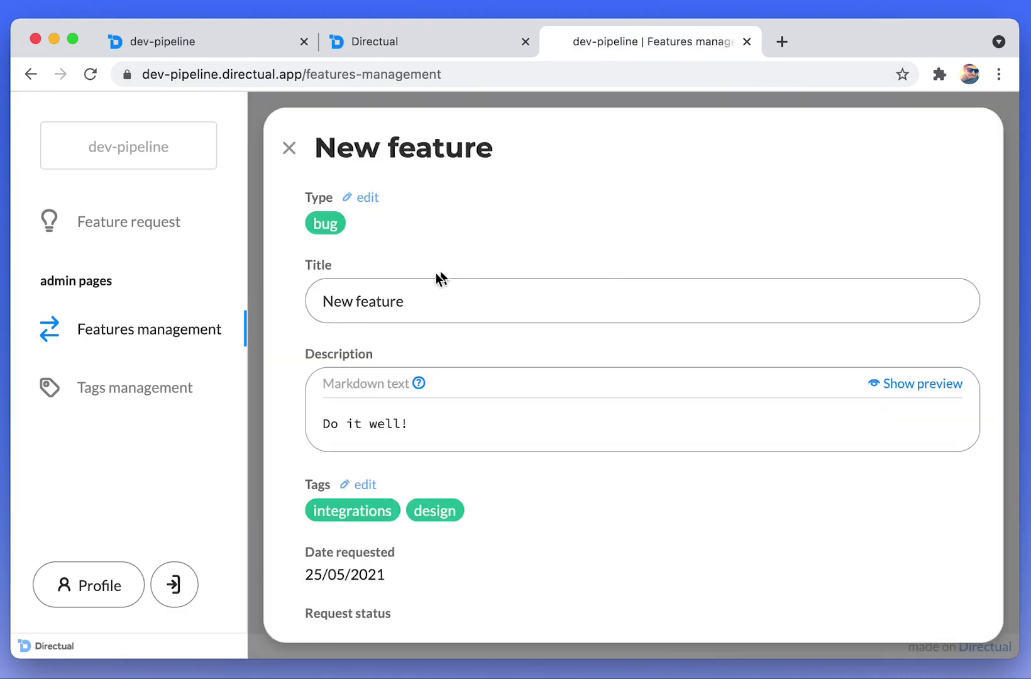
click(350, 199)
click(361, 231)
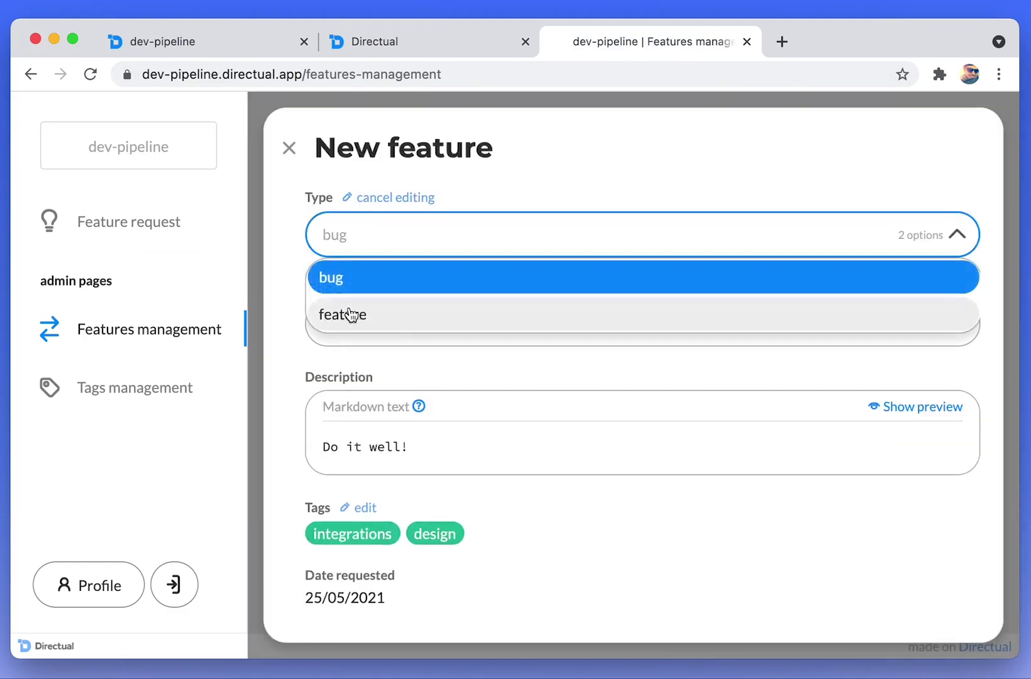
click(349, 313)
scroll(407, 378, down, 3)
click(368, 579)
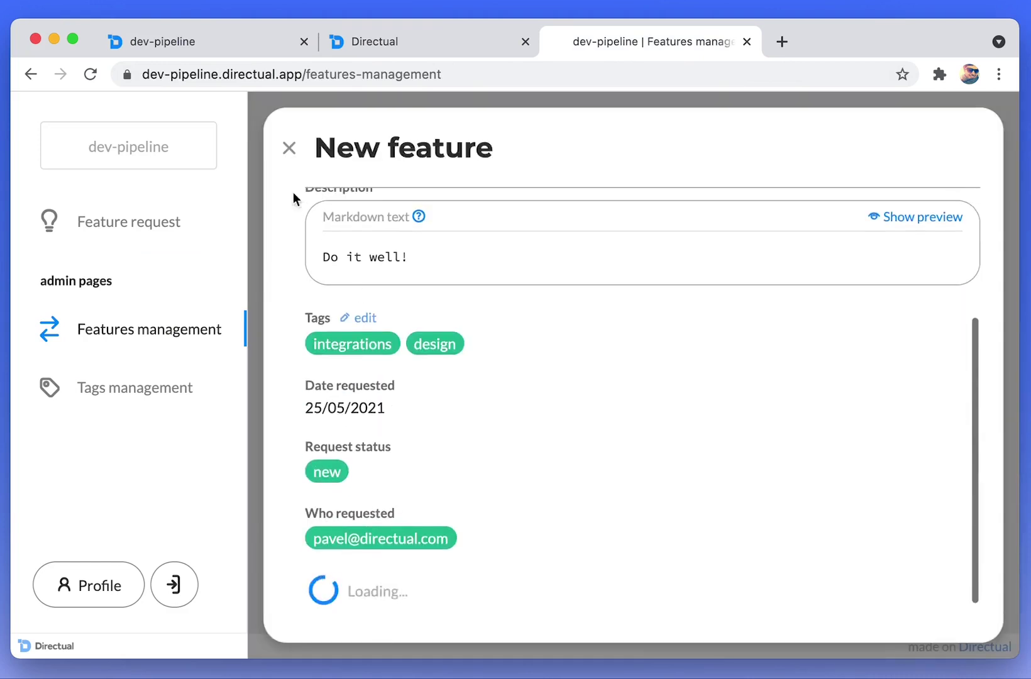
click(288, 149)
Step: Set the New feature request's Type back to bug and save, turning its card red
click(408, 265)
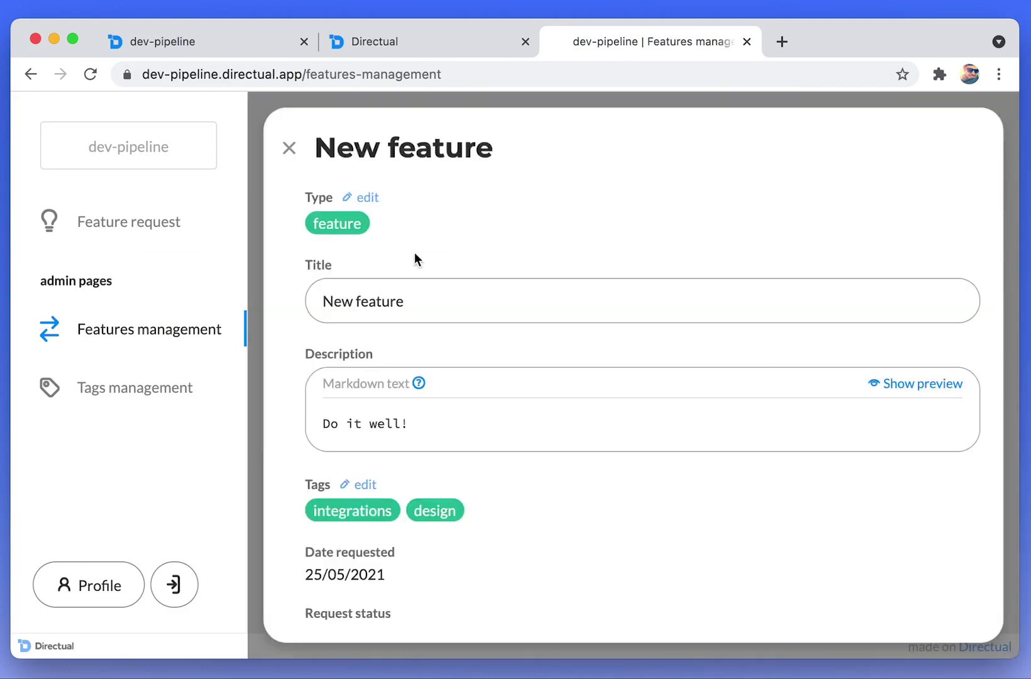
click(365, 201)
click(337, 231)
click(354, 280)
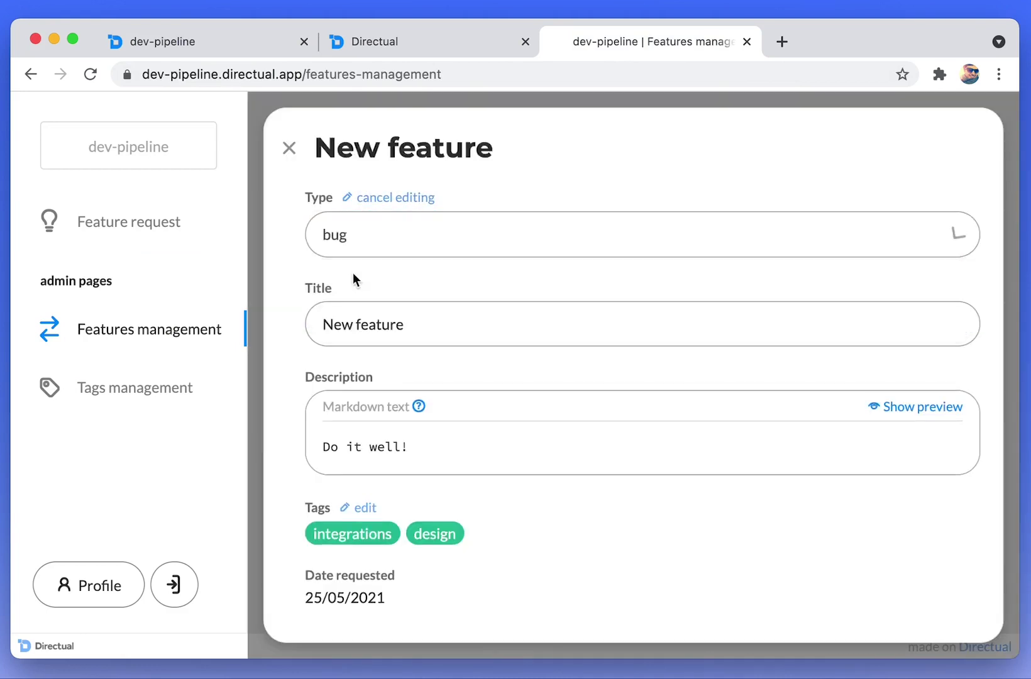
scroll(350, 311, down, 1)
scroll(350, 312, down, 5)
click(349, 585)
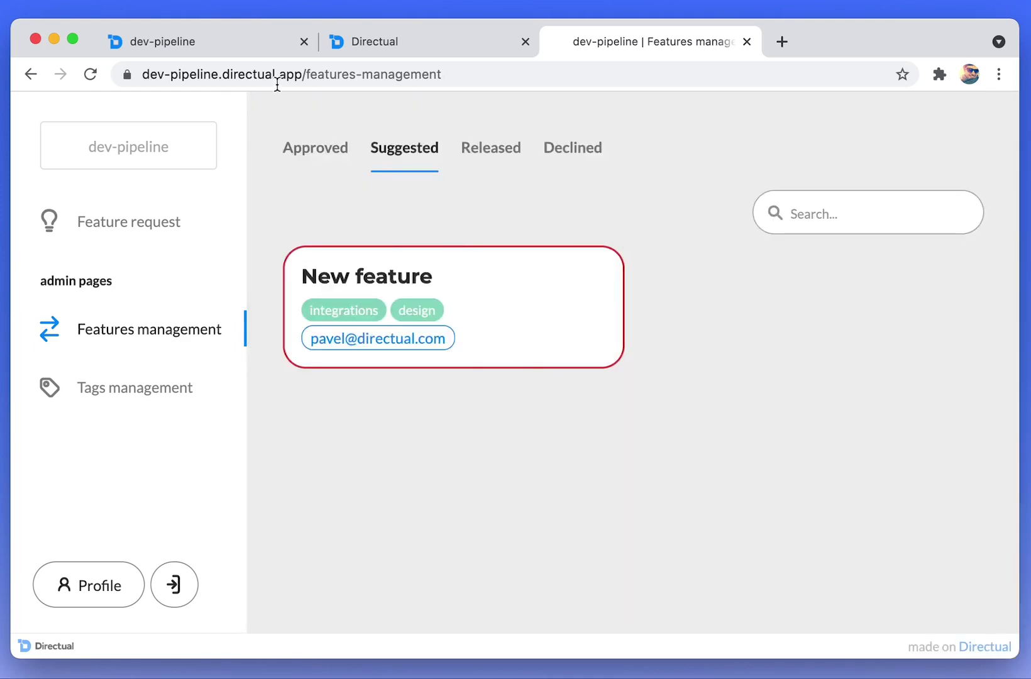
Step: Return from the running feature-colour scenario to the dev-pipeline scenario list
click(235, 41)
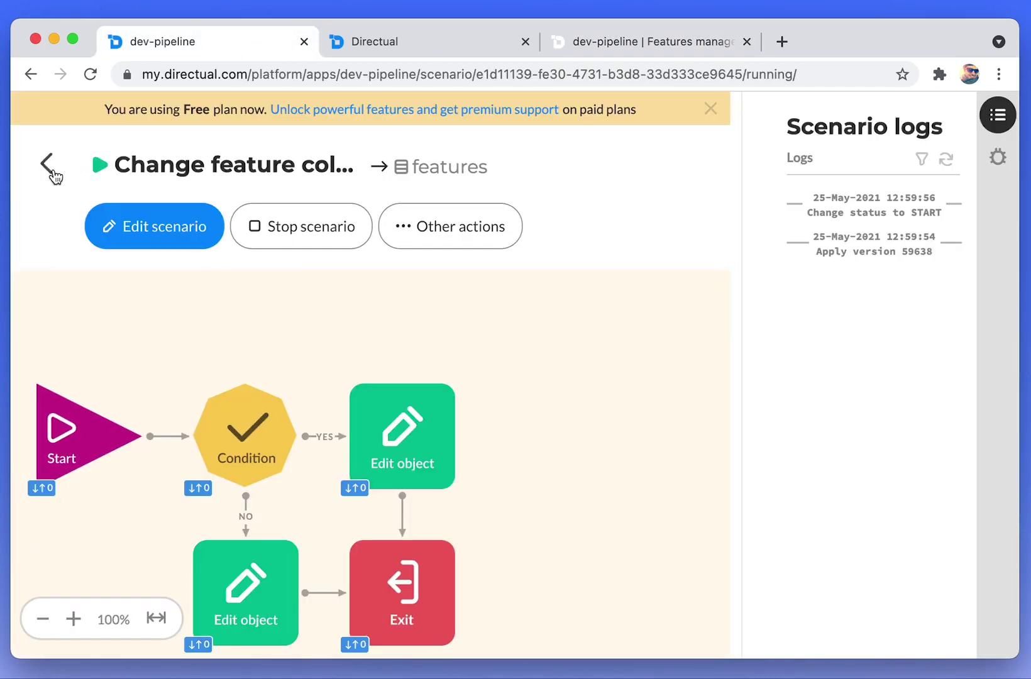
click(50, 171)
Step: In the Features management page editor, turn quick search off for the Suggested tab's cards
click(213, 129)
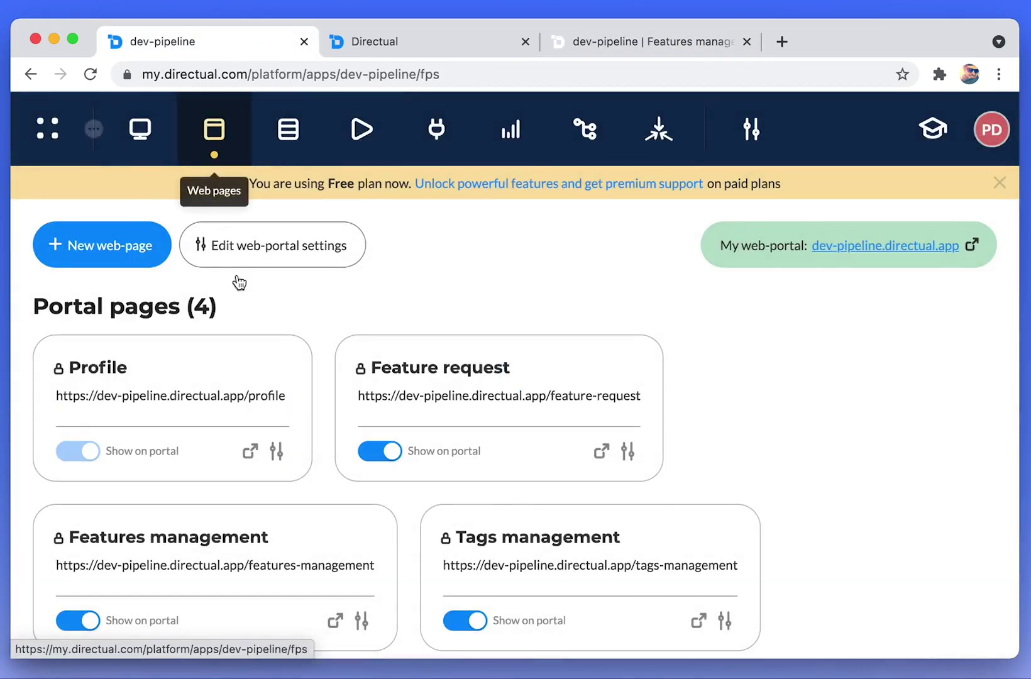
click(295, 566)
click(179, 362)
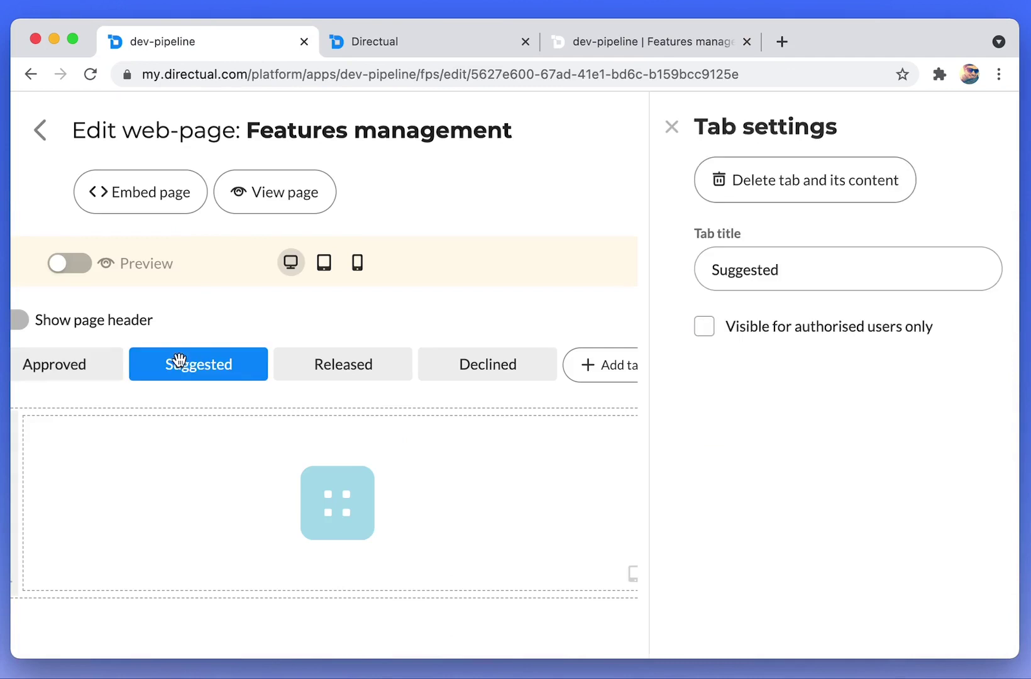
click(233, 448)
scroll(845, 369, down, 5)
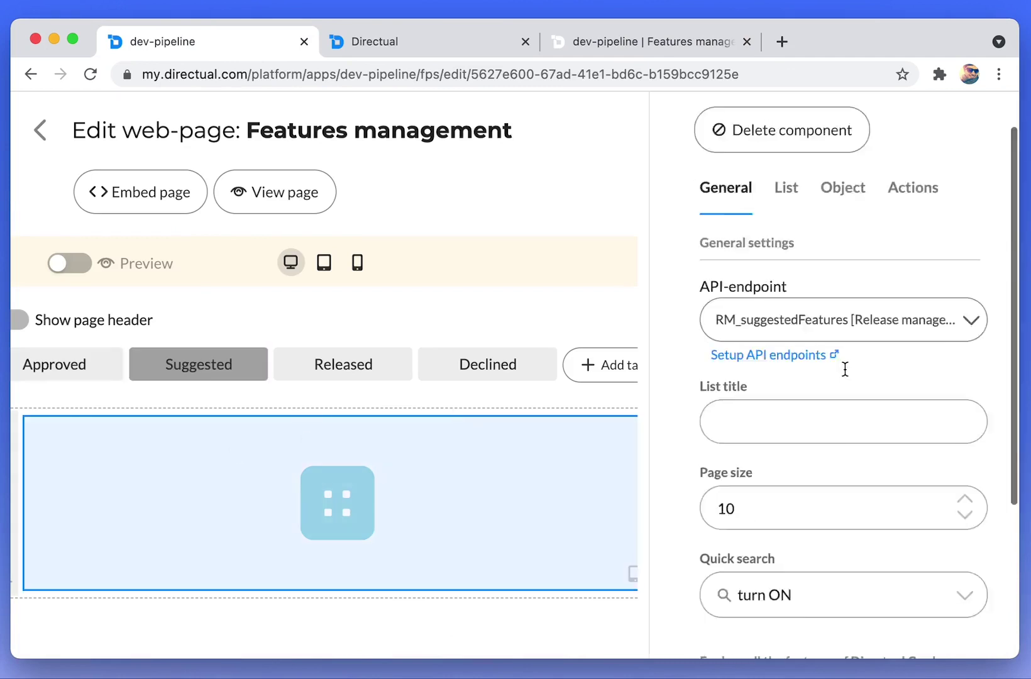
click(702, 363)
click(768, 447)
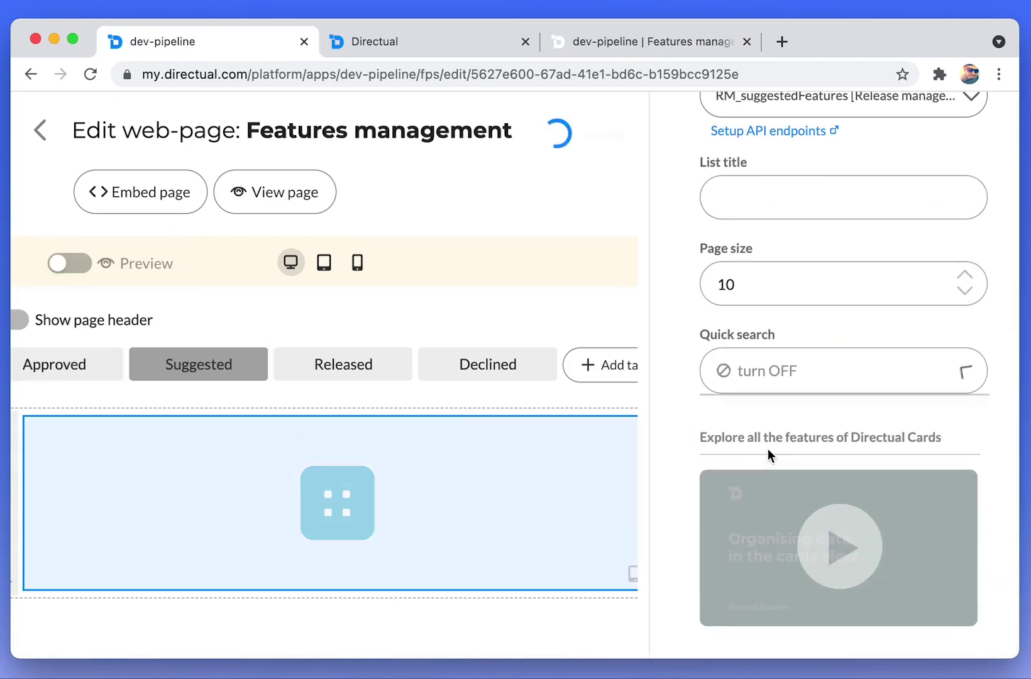
Step: Reload the live portal and check the Suggested New feature card no longer has a search box
click(590, 42)
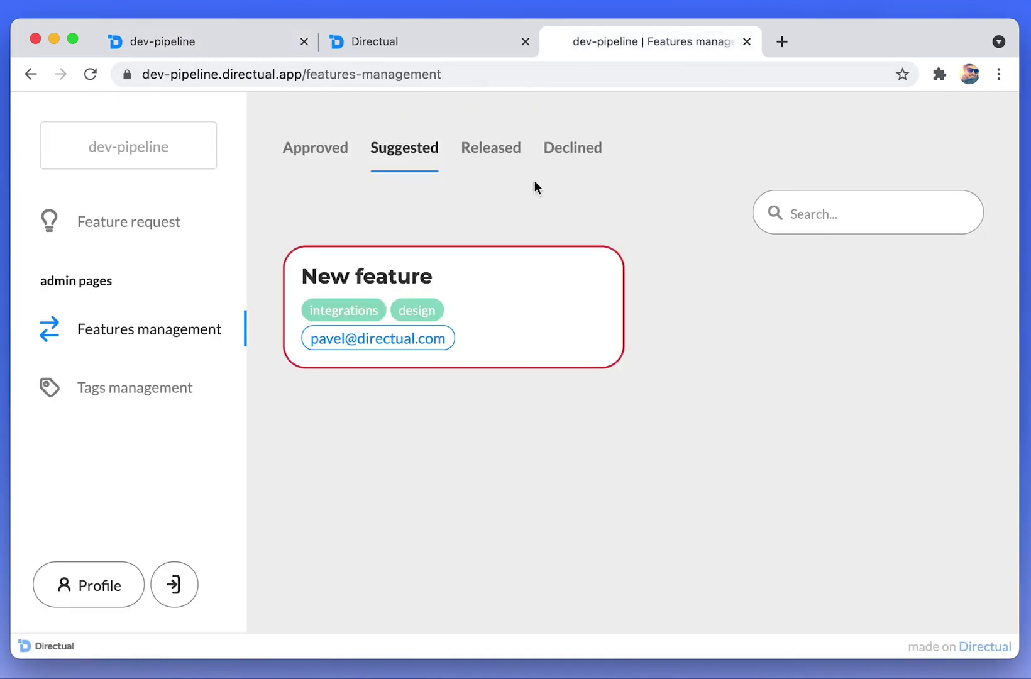
key(super+r)
click(415, 154)
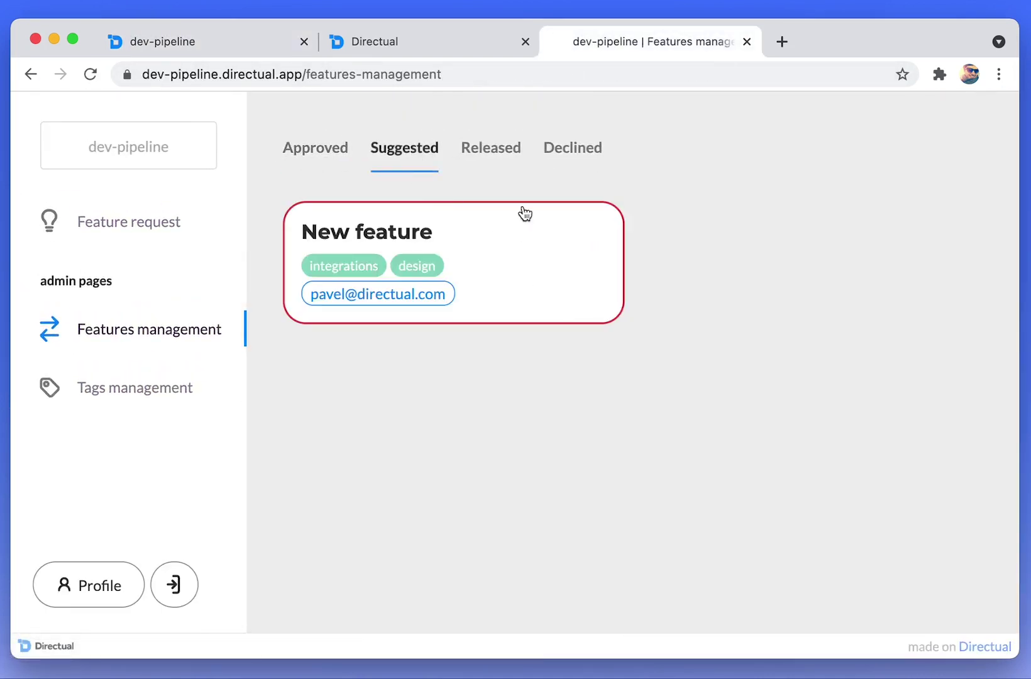
click(526, 295)
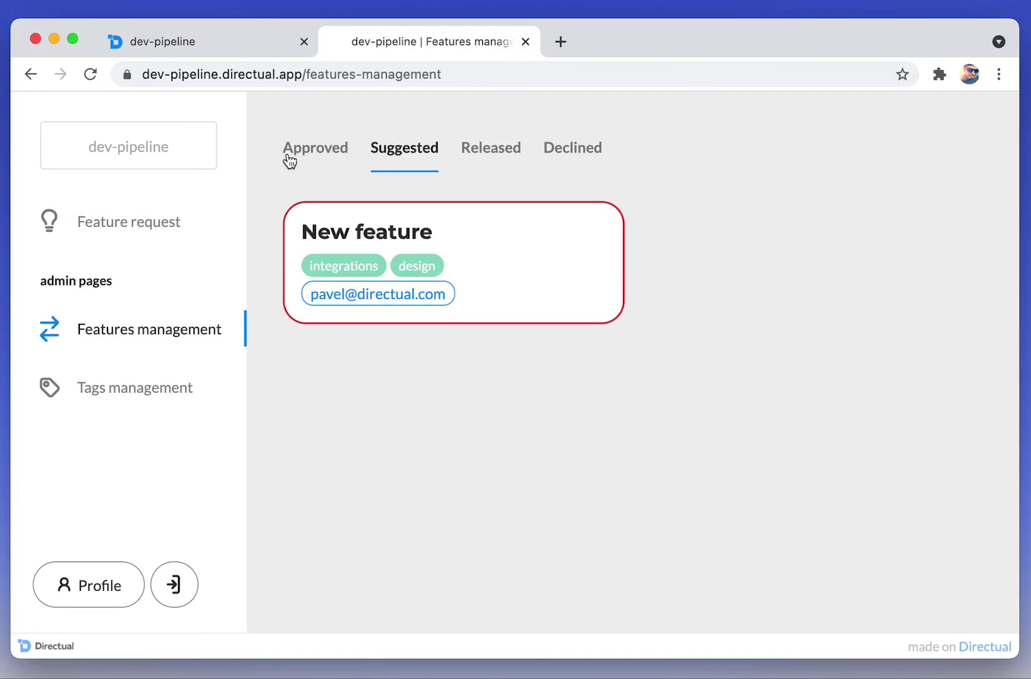
click(197, 43)
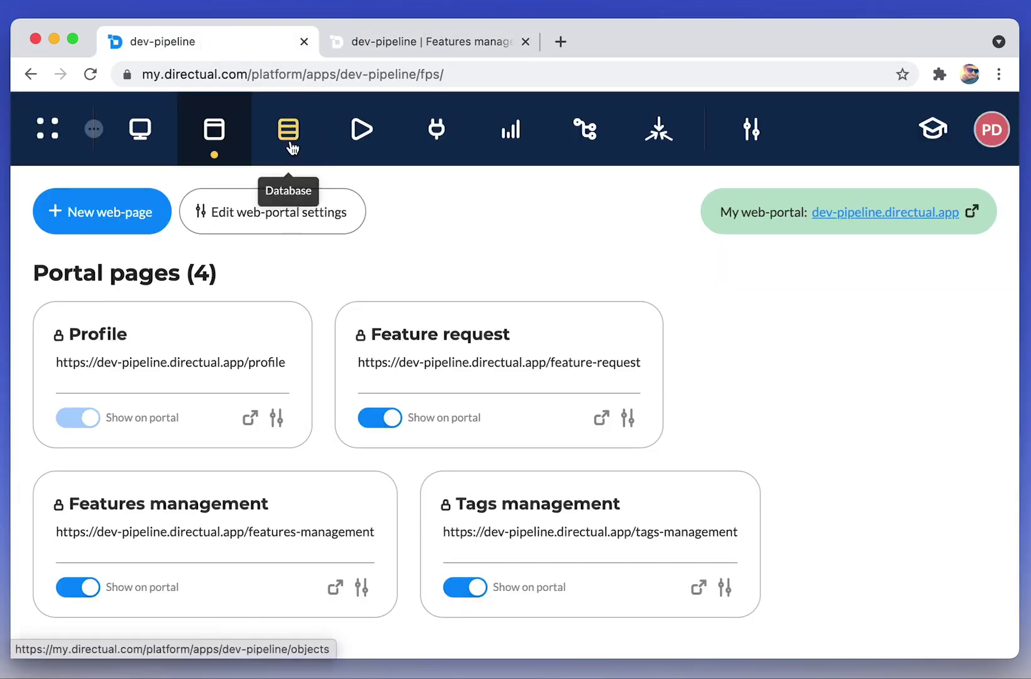
click(289, 146)
Step: Add string field inner_id, displayed as 'Inner ID', to the Features structure and save it
click(139, 328)
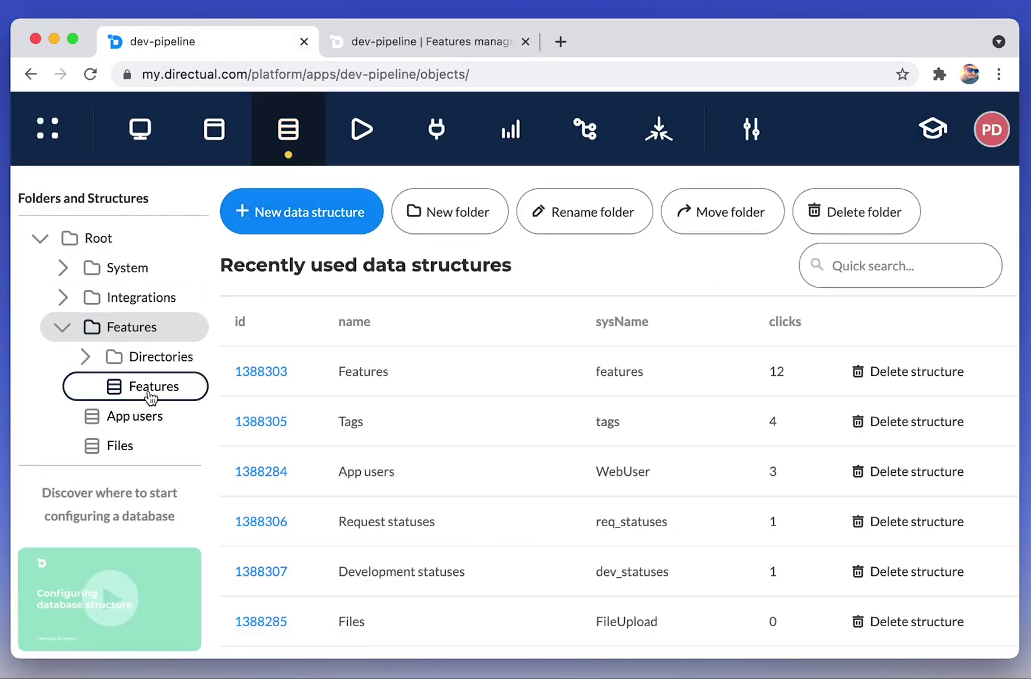
click(152, 387)
click(425, 217)
scroll(276, 370, down, 10)
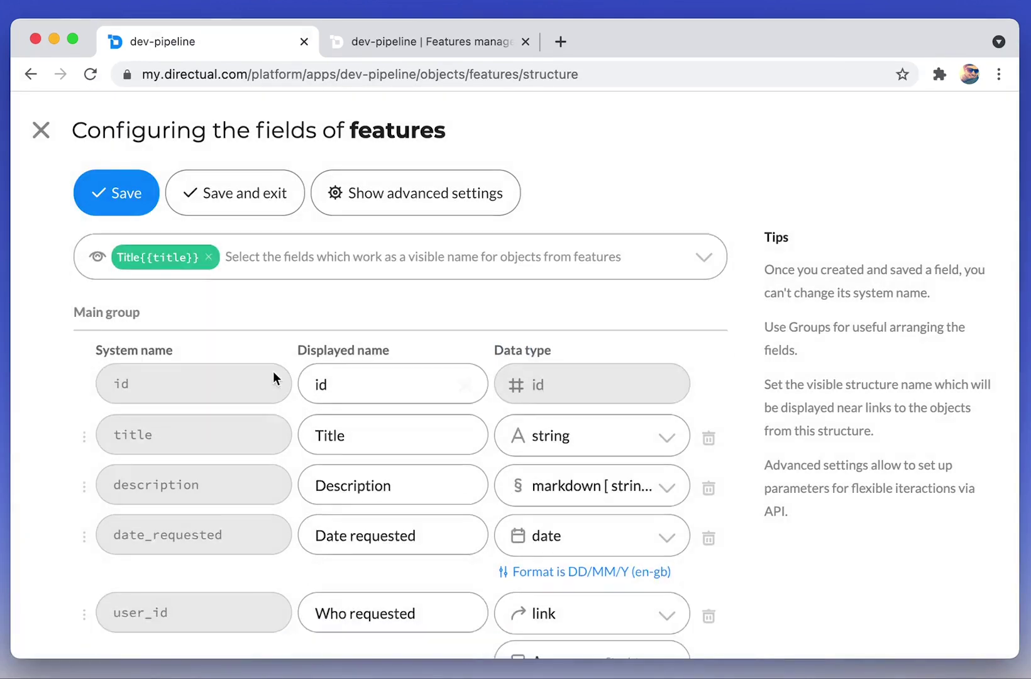
click(161, 384)
click(193, 357)
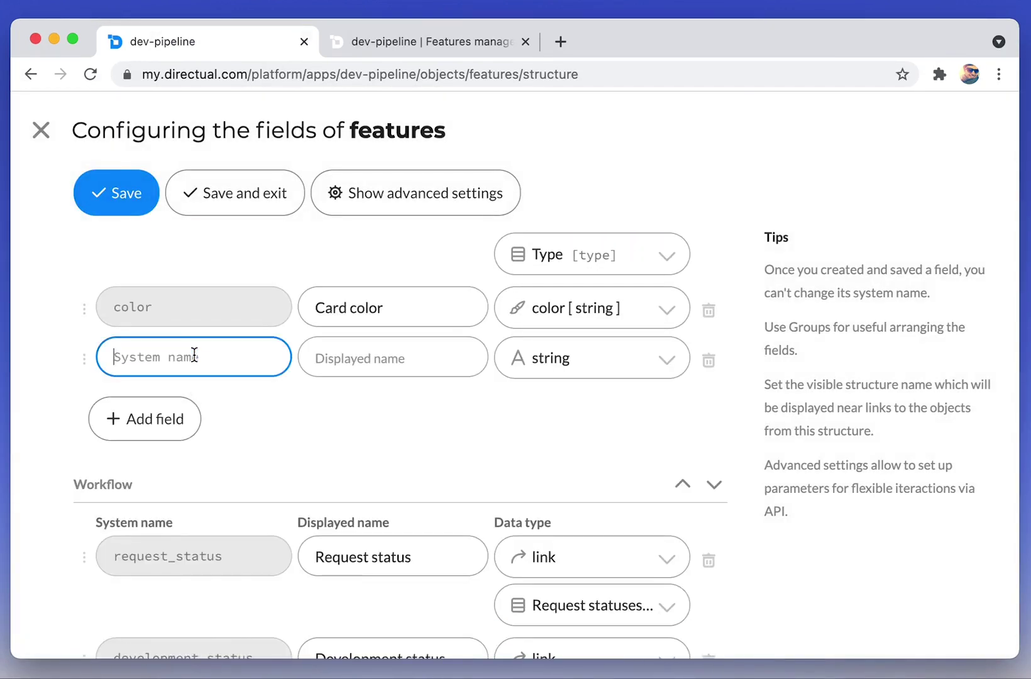
text(inner_is)
key(BackSpace)
text(d)
key(Tab)
text(I)
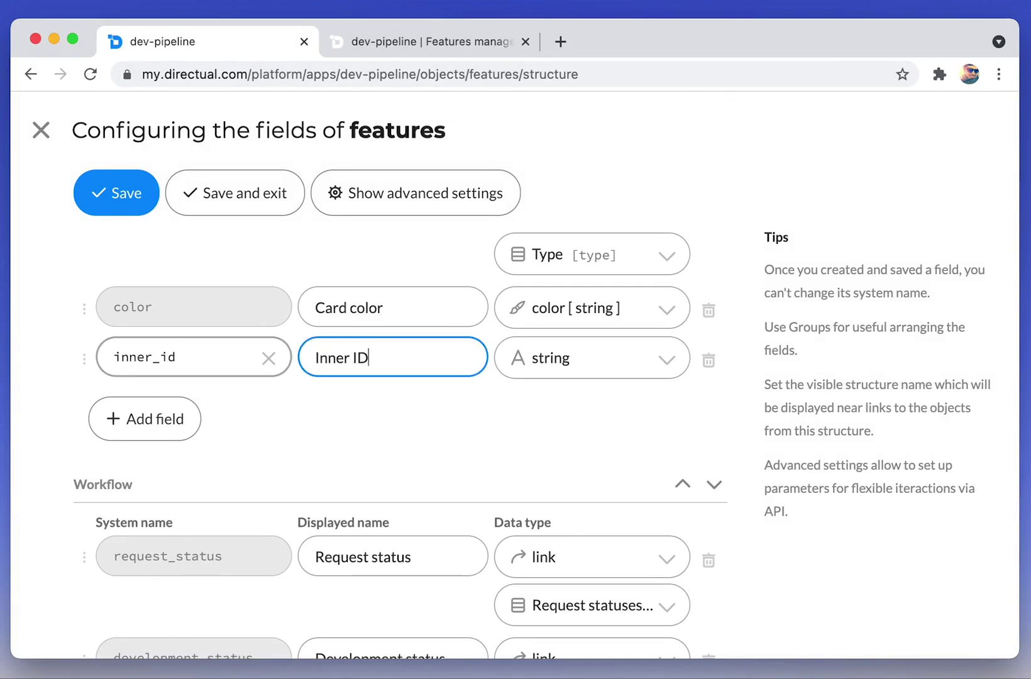
click(202, 195)
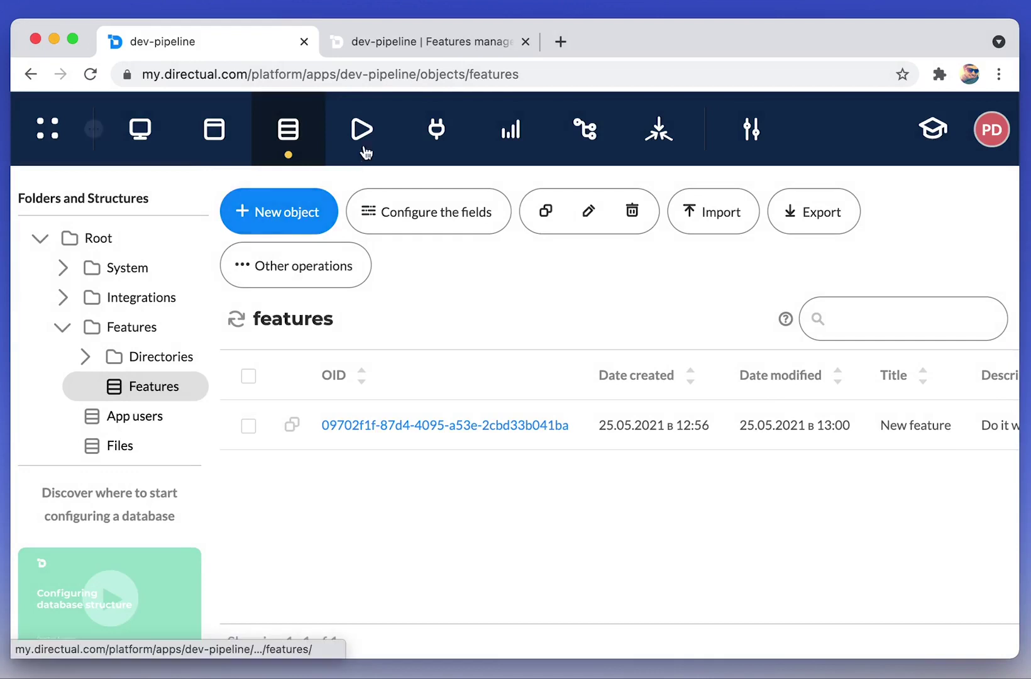
Step: Open a Process new requests draft and add an Edit object step after the middle Edit object
click(365, 152)
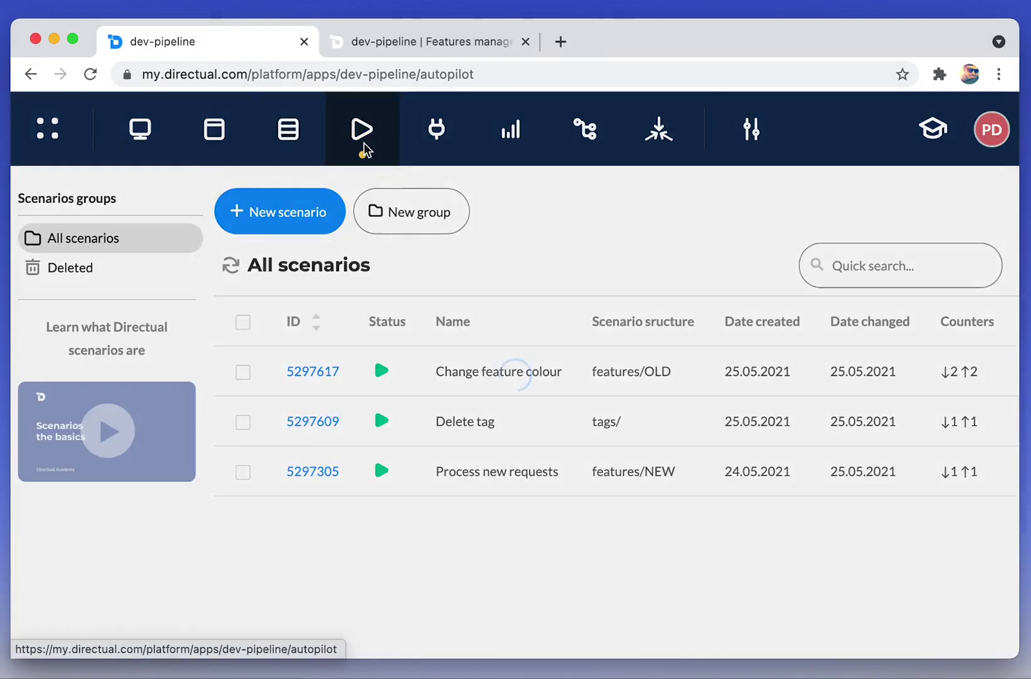
click(306, 473)
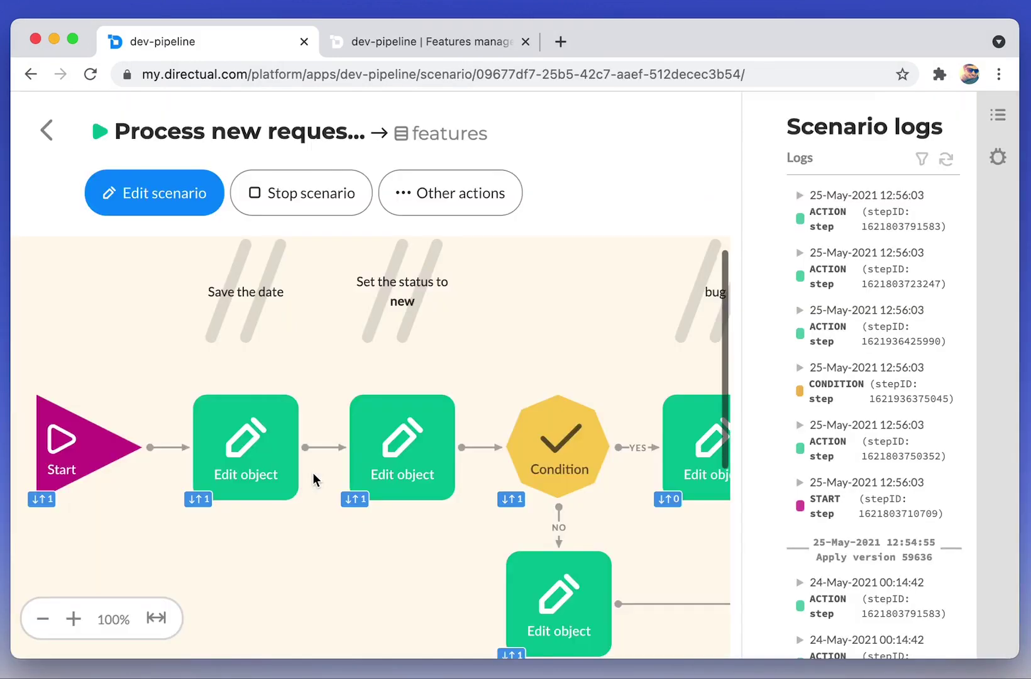
click(156, 202)
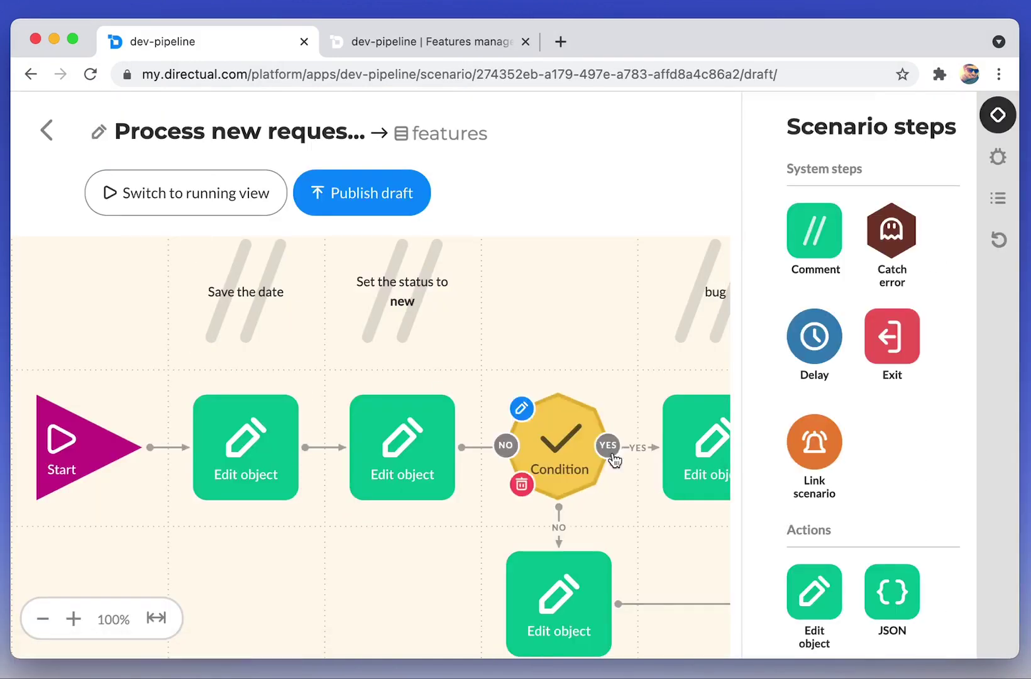
scroll(602, 517, down, 3)
drag(816, 592, 541, 348)
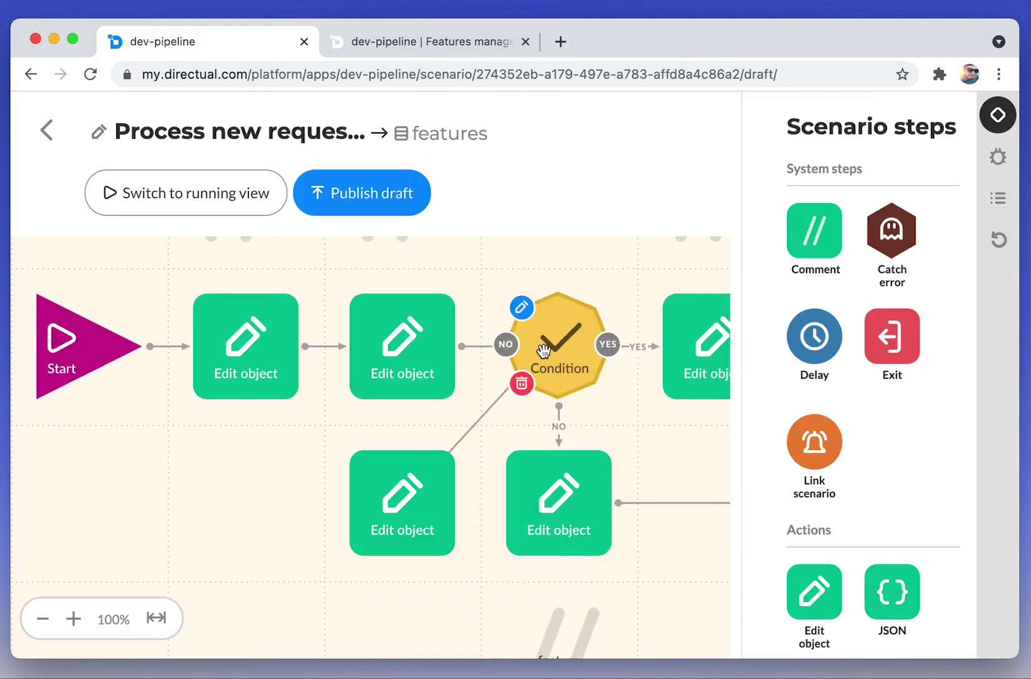
drag(452, 355, 402, 491)
Step: Add a comment reading 'Set inner ID' and place it below the new step
drag(814, 230, 255, 516)
scroll(269, 510, down, 4)
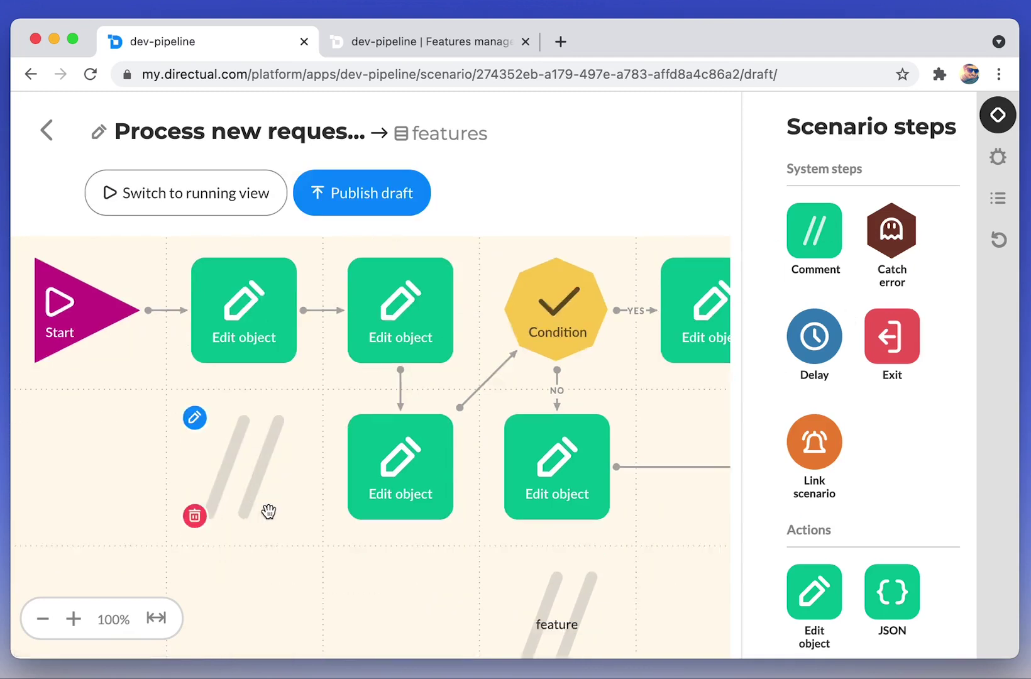
drag(253, 453, 290, 539)
click(261, 519)
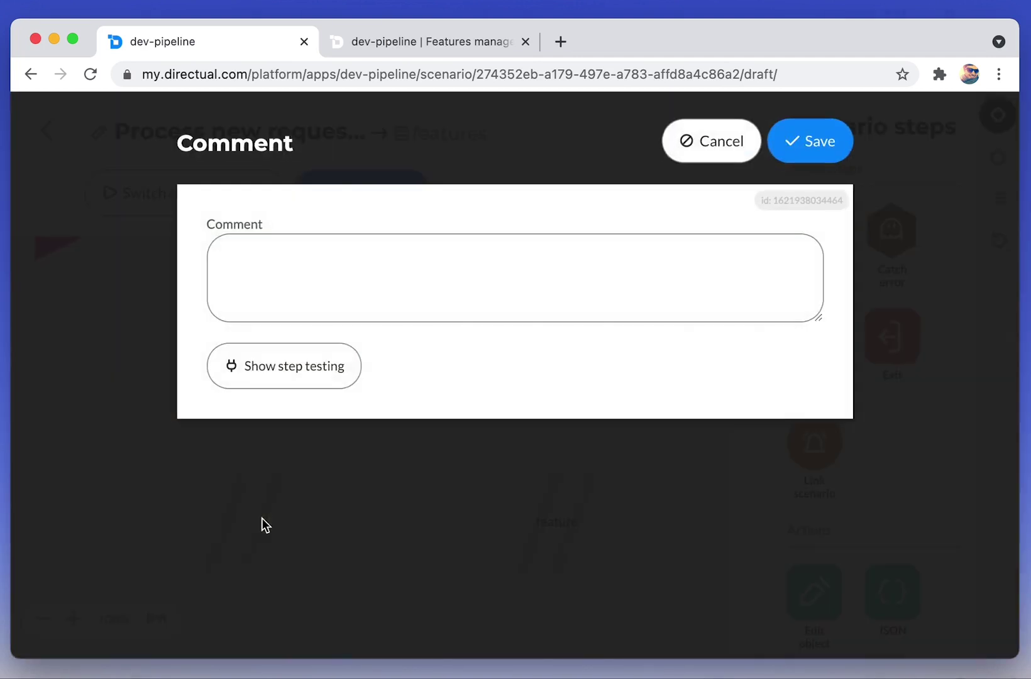
click(357, 276)
text(Set inner ID)
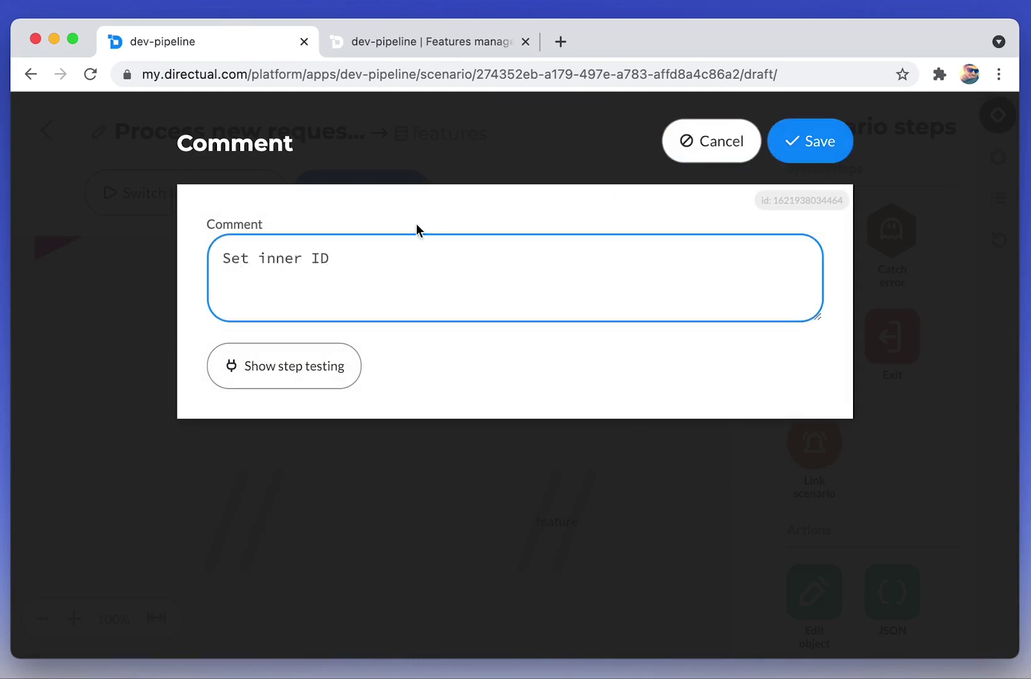
click(818, 154)
drag(240, 532, 396, 532)
scroll(248, 462, up, 2)
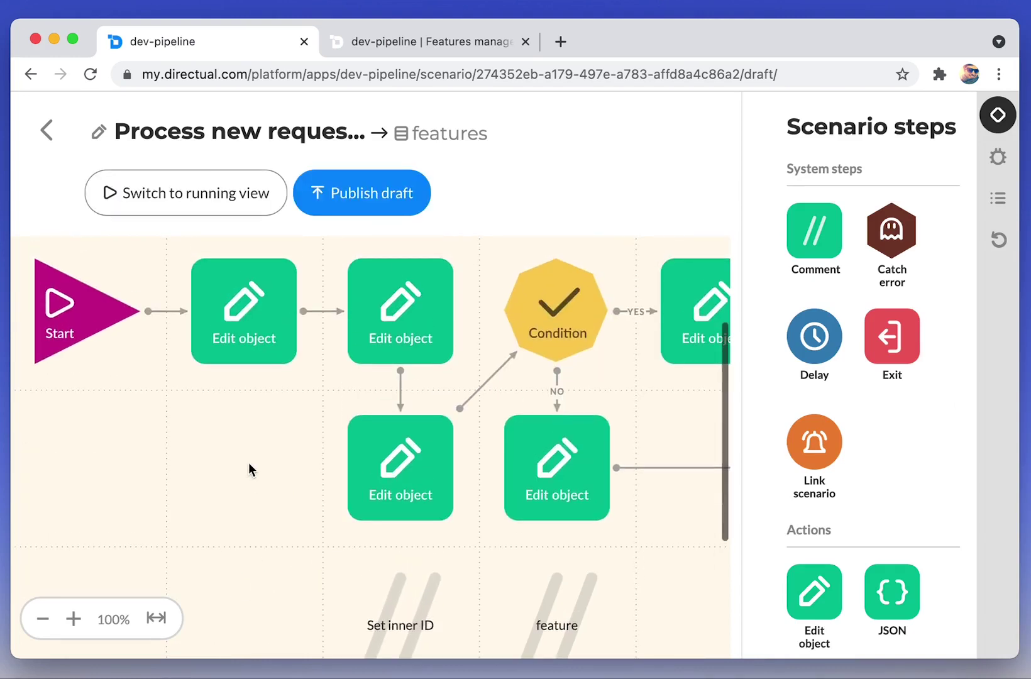
Step: Set the new Edit object step to edit the Inner ID field and save it
click(403, 483)
double_click(400, 485)
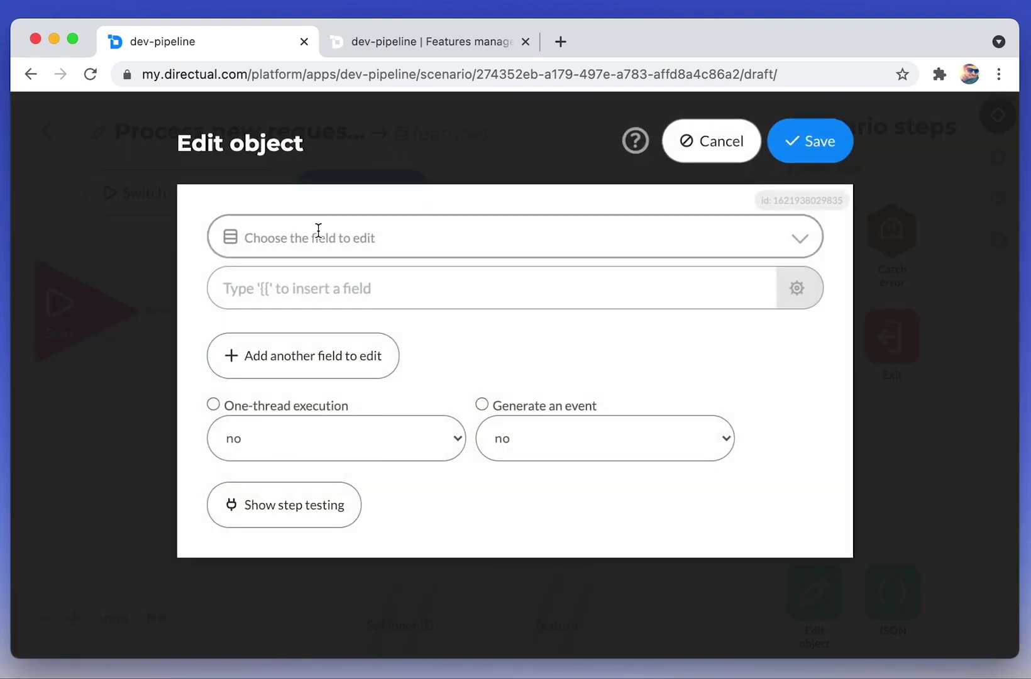
click(318, 231)
text(inner)
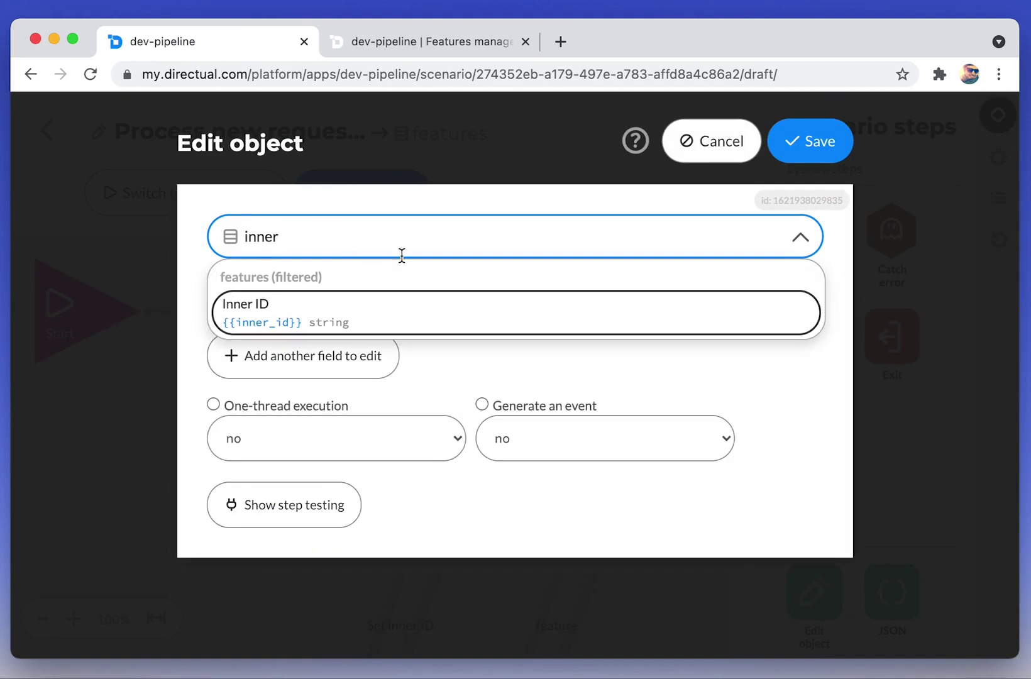
click(313, 305)
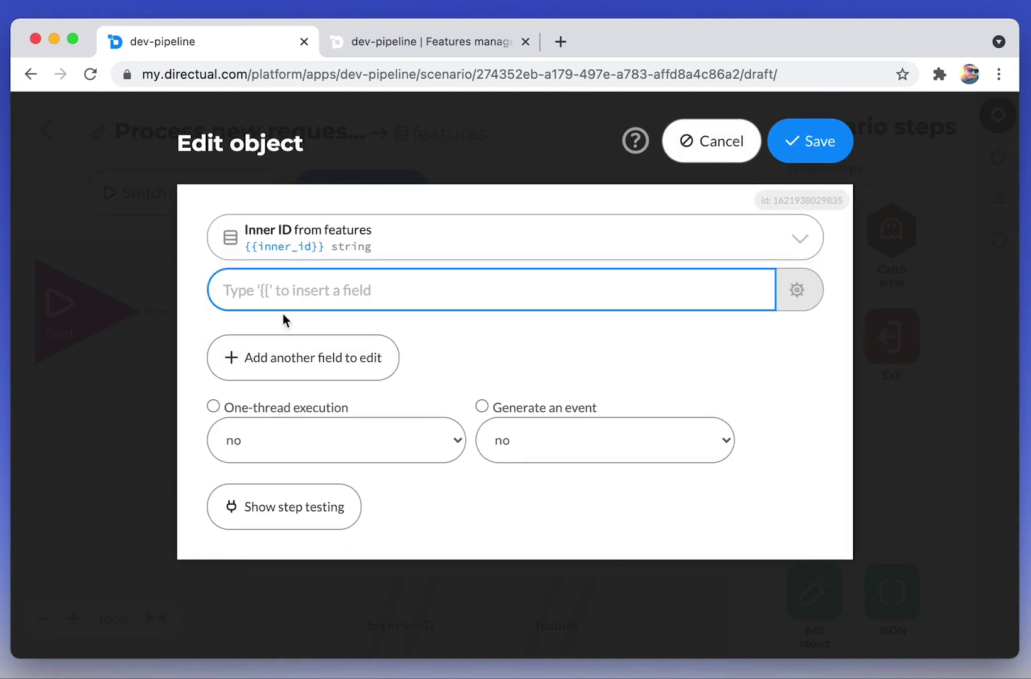
click(794, 142)
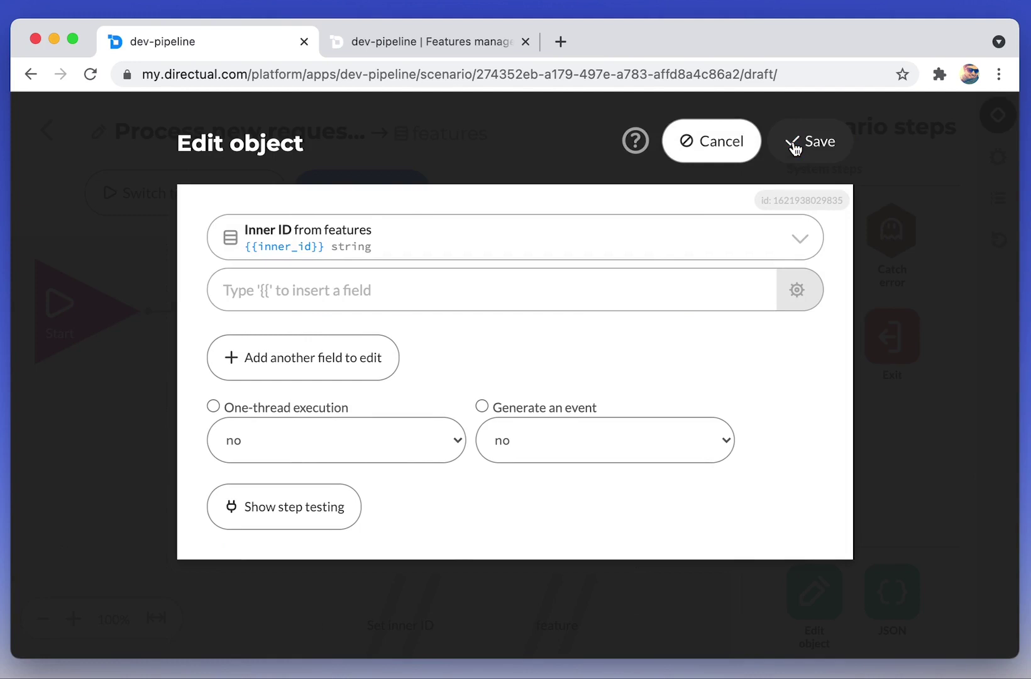
Step: Add a number parameter tasks_number to the scenario's starting parameters
click(74, 306)
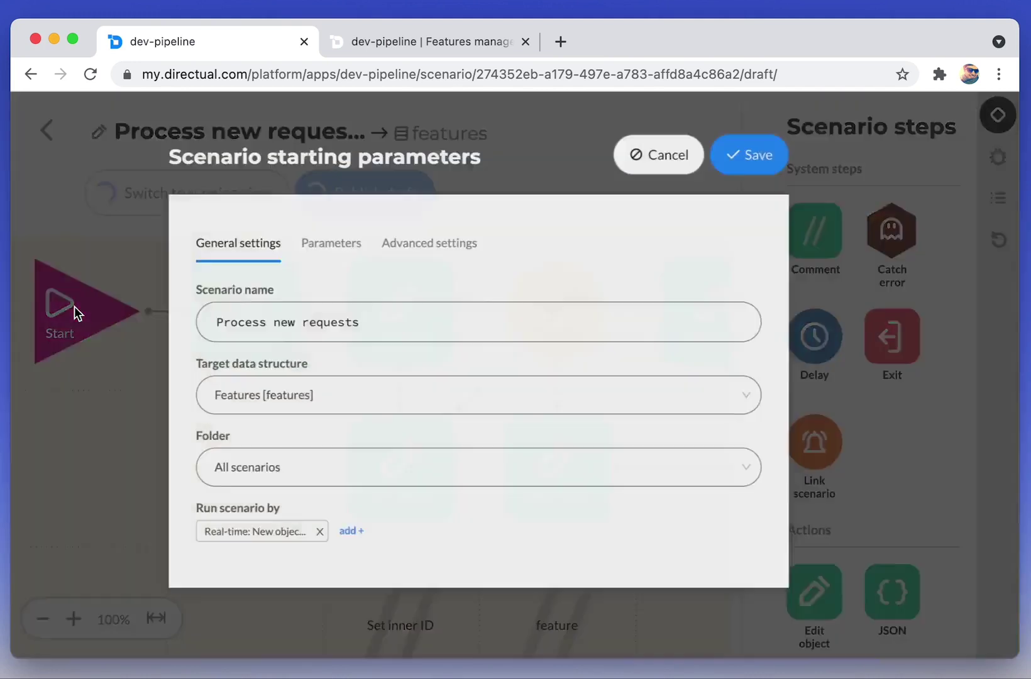
click(345, 256)
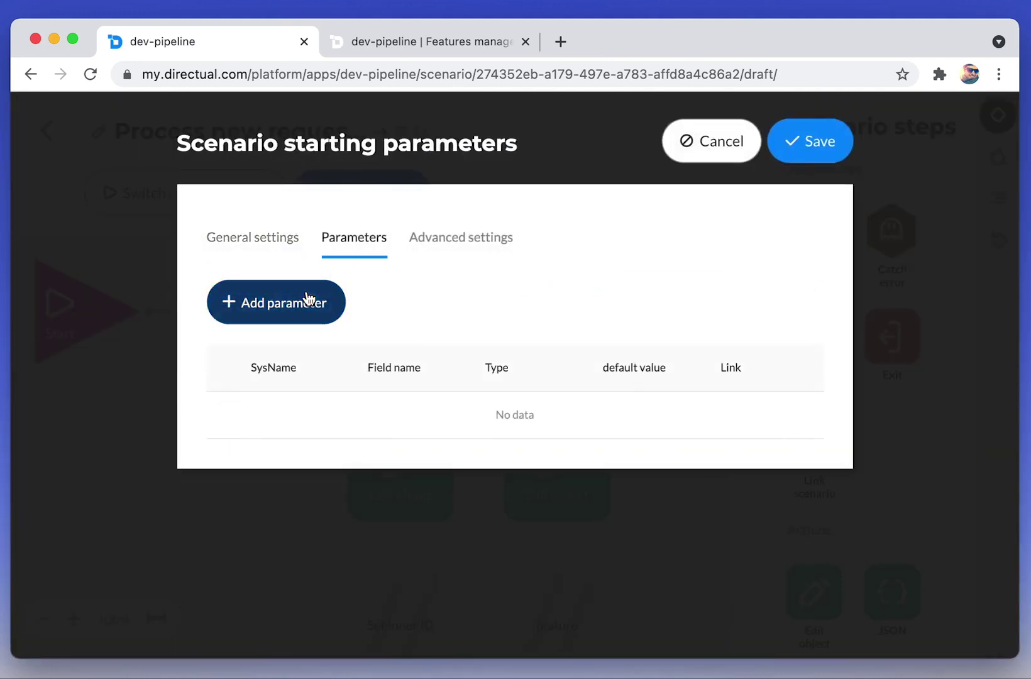
click(308, 295)
click(302, 415)
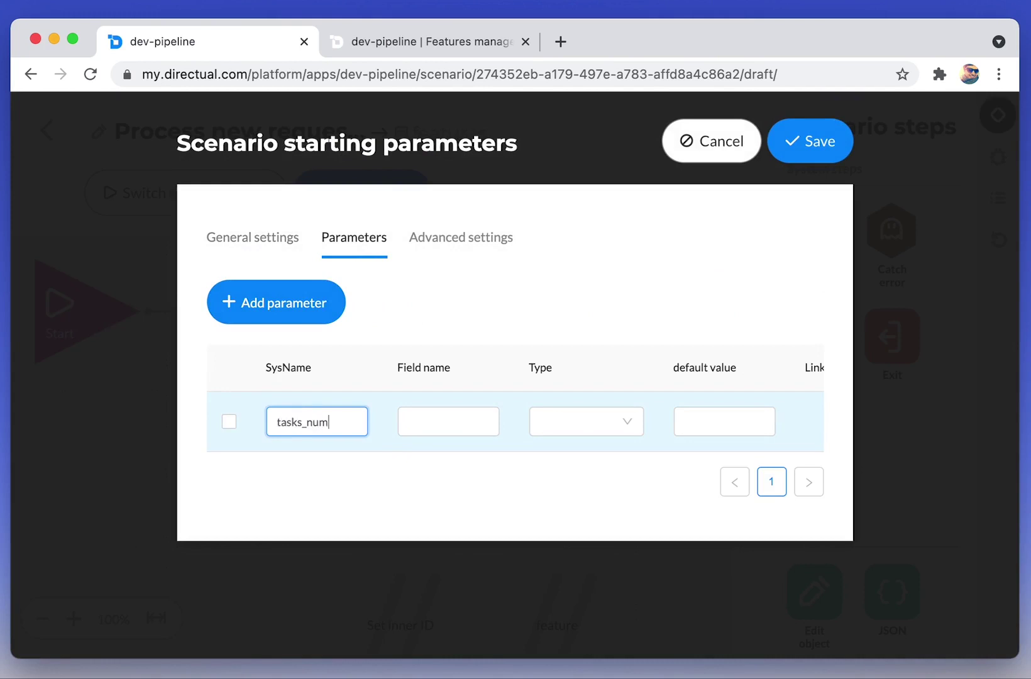
click(589, 418)
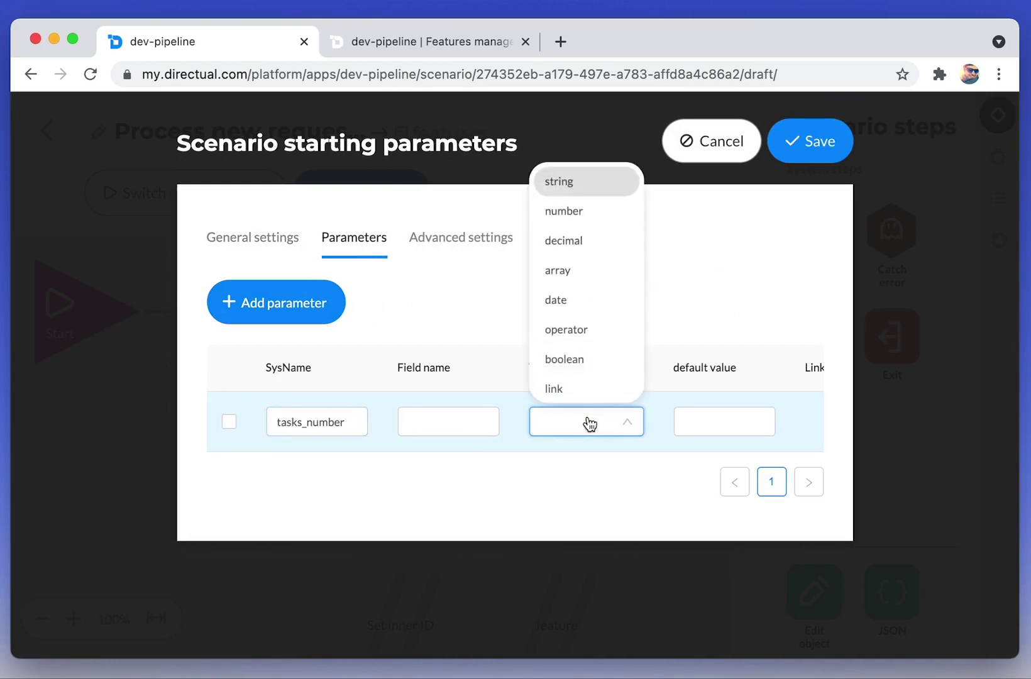
click(591, 214)
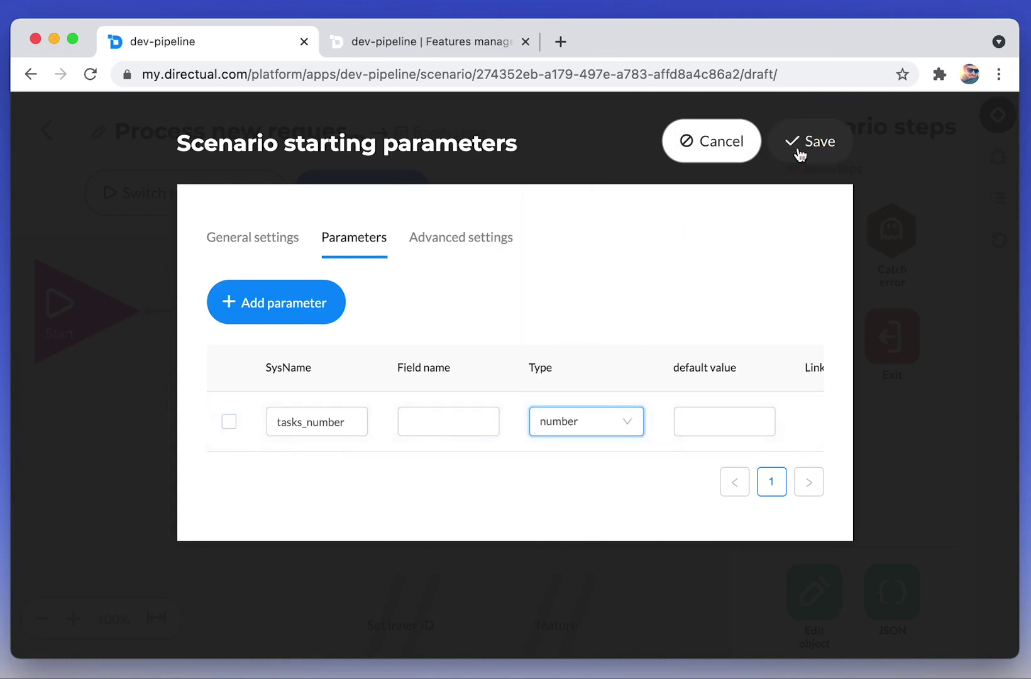
click(797, 154)
Step: Add a Find objects step after the upper Edit object, searching the Features structure
scroll(819, 443, down, 5)
scroll(819, 448, down, 5)
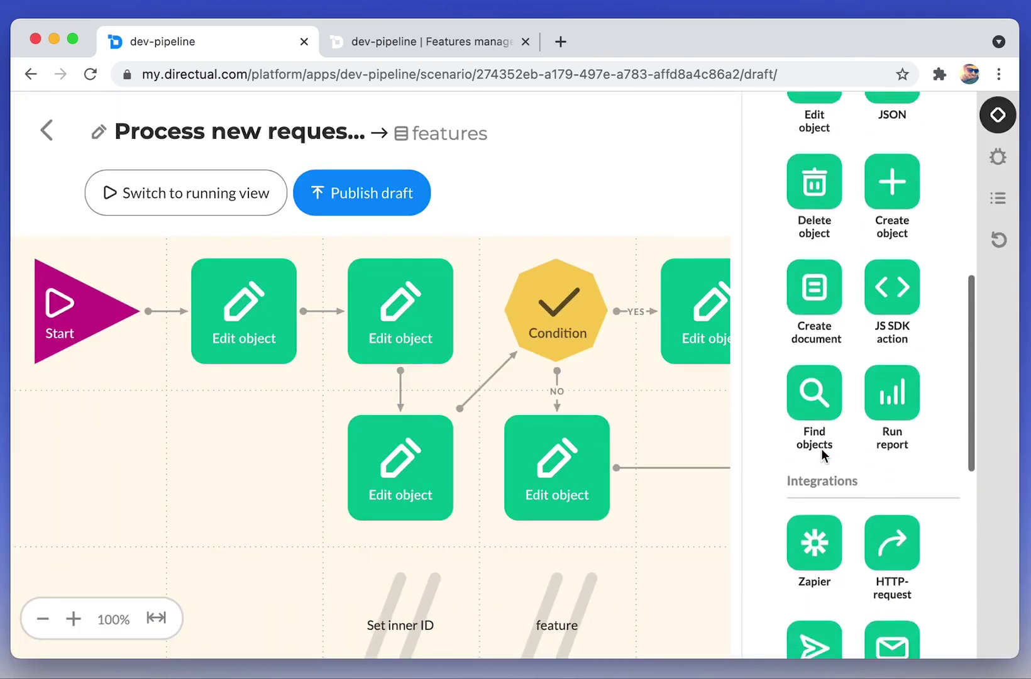
drag(823, 346, 259, 462)
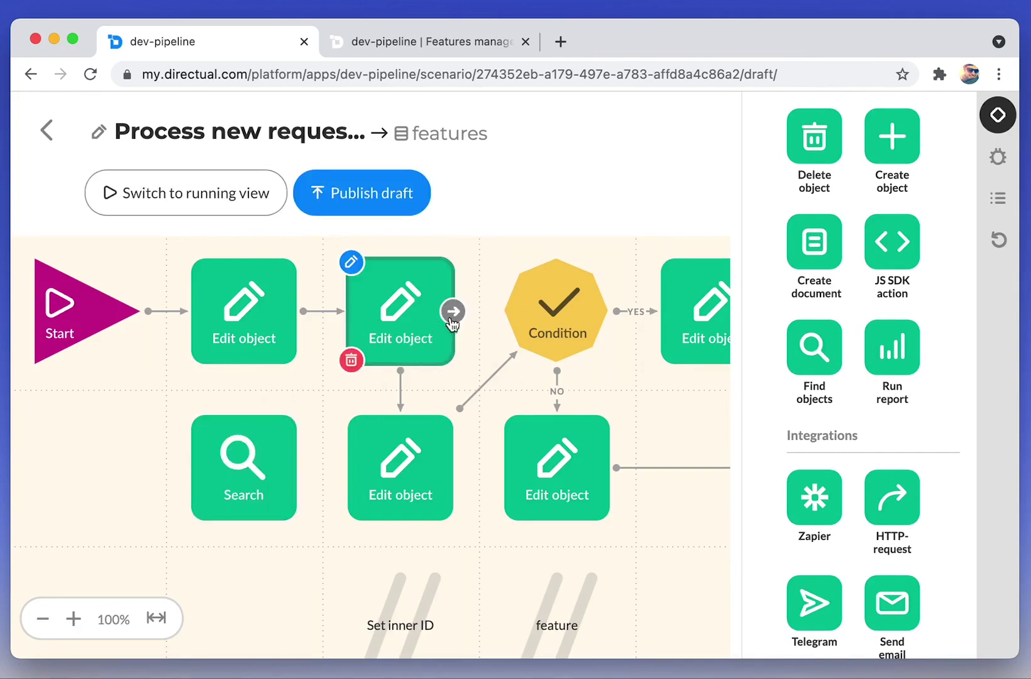
drag(452, 311, 252, 459)
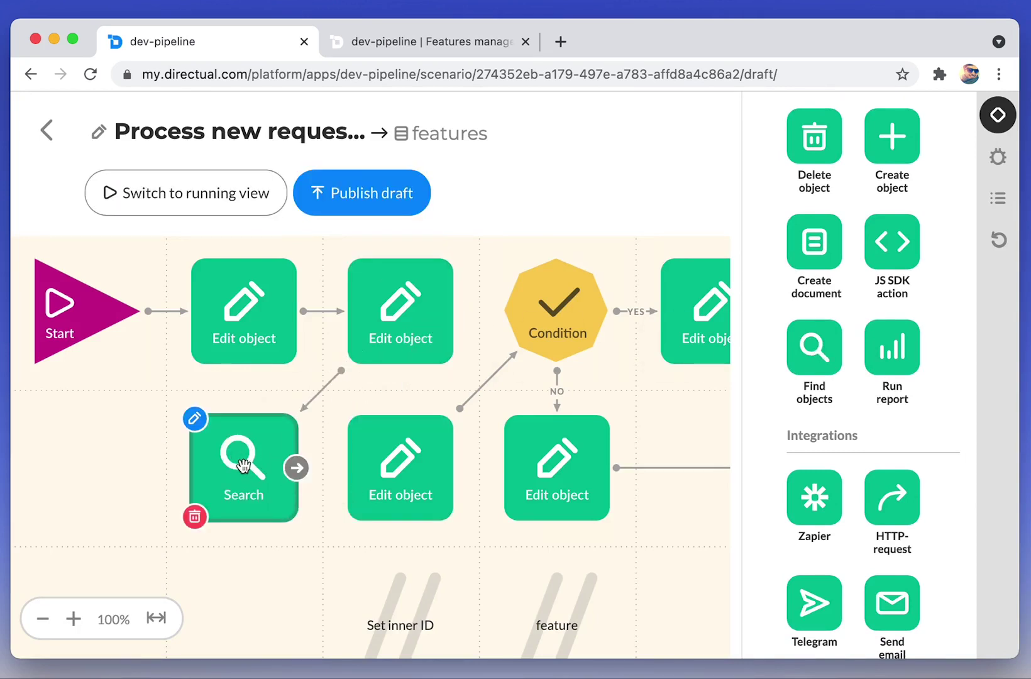
click(243, 467)
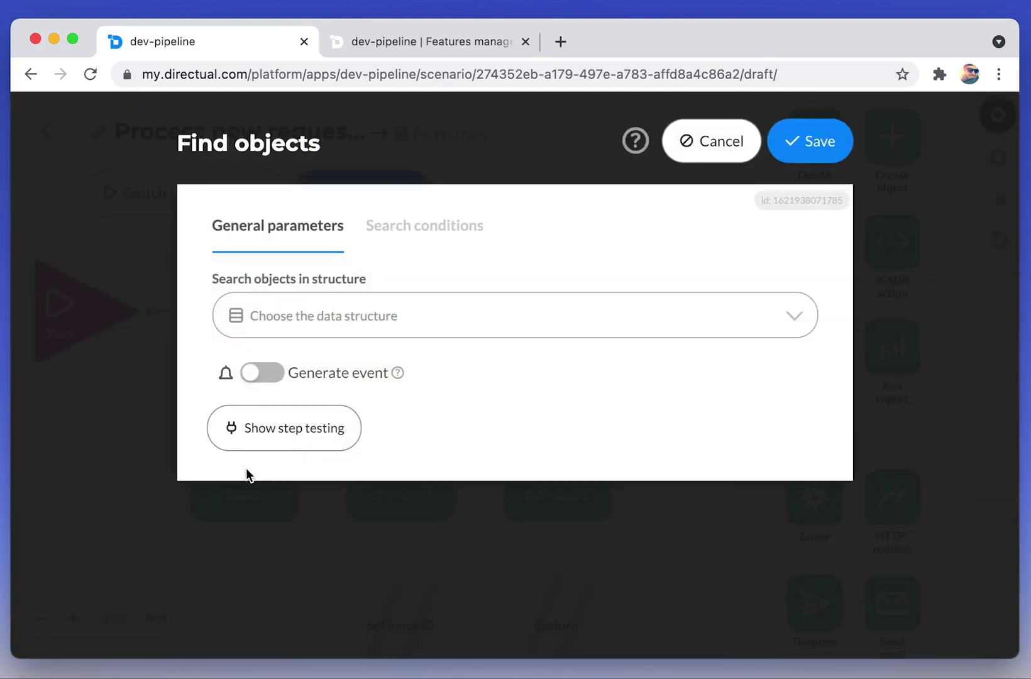
click(331, 315)
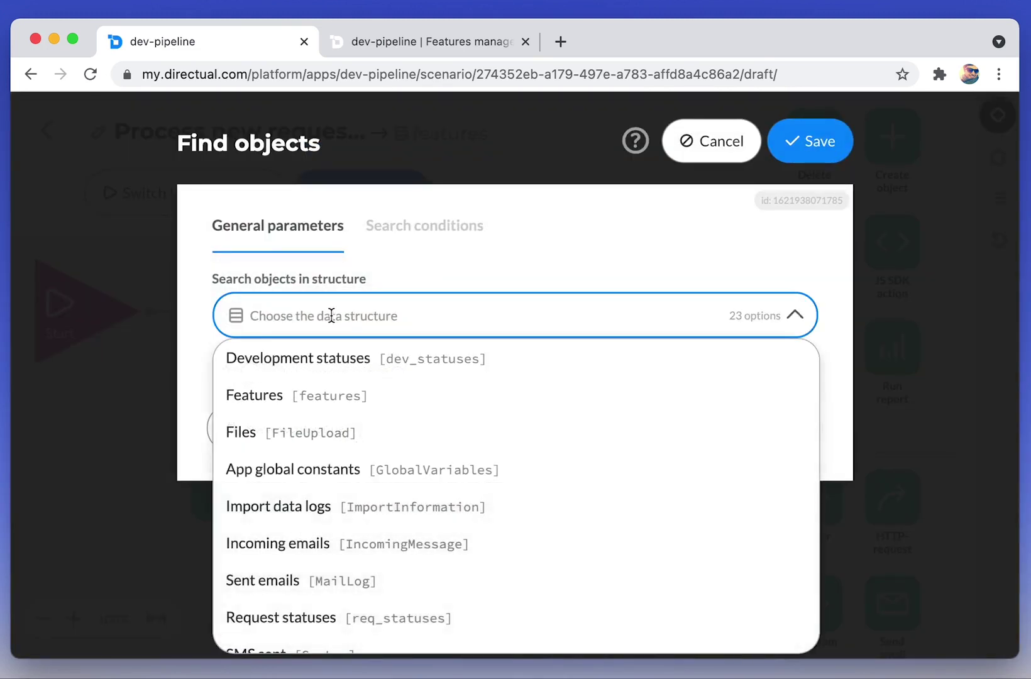
text(fe)
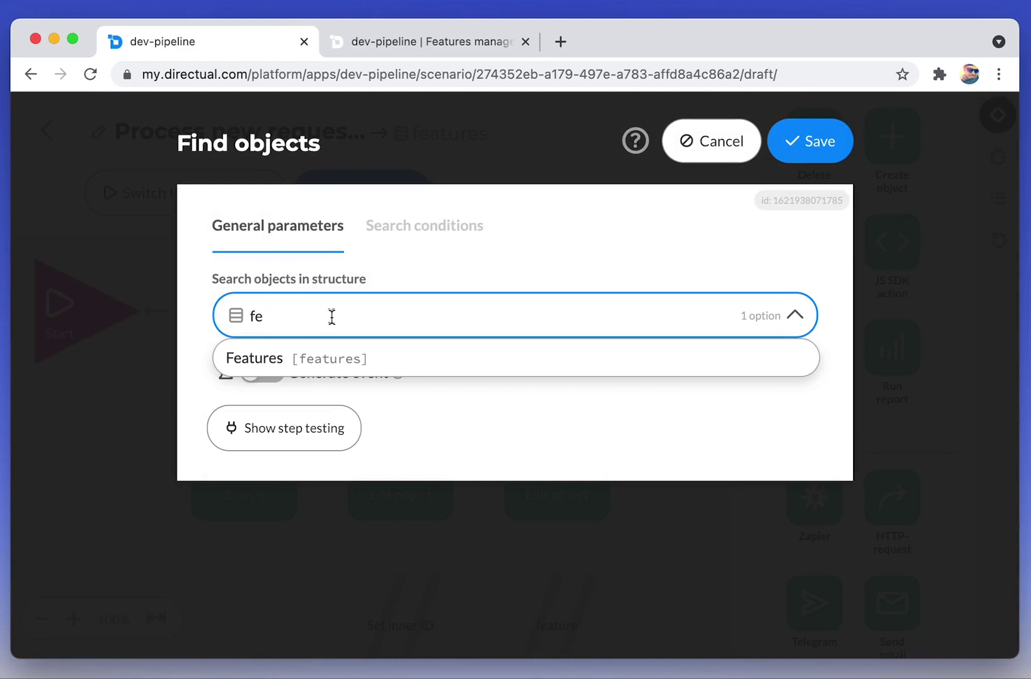
click(342, 357)
Step: Count the found features into ContextVar.tasks_number and save the Search step
click(281, 432)
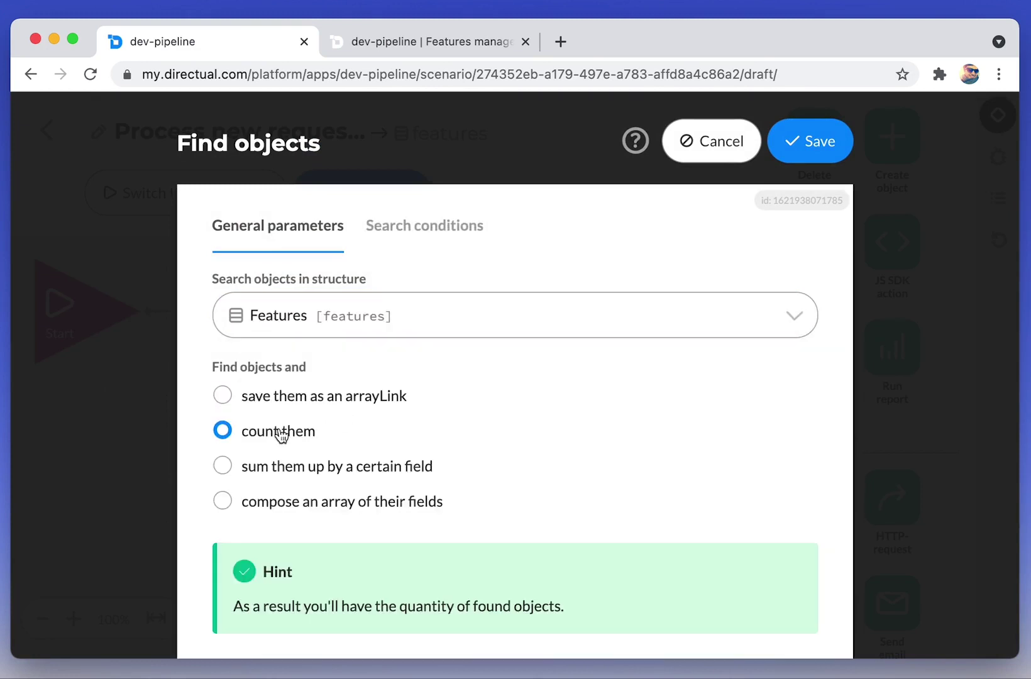
scroll(436, 370, down, 5)
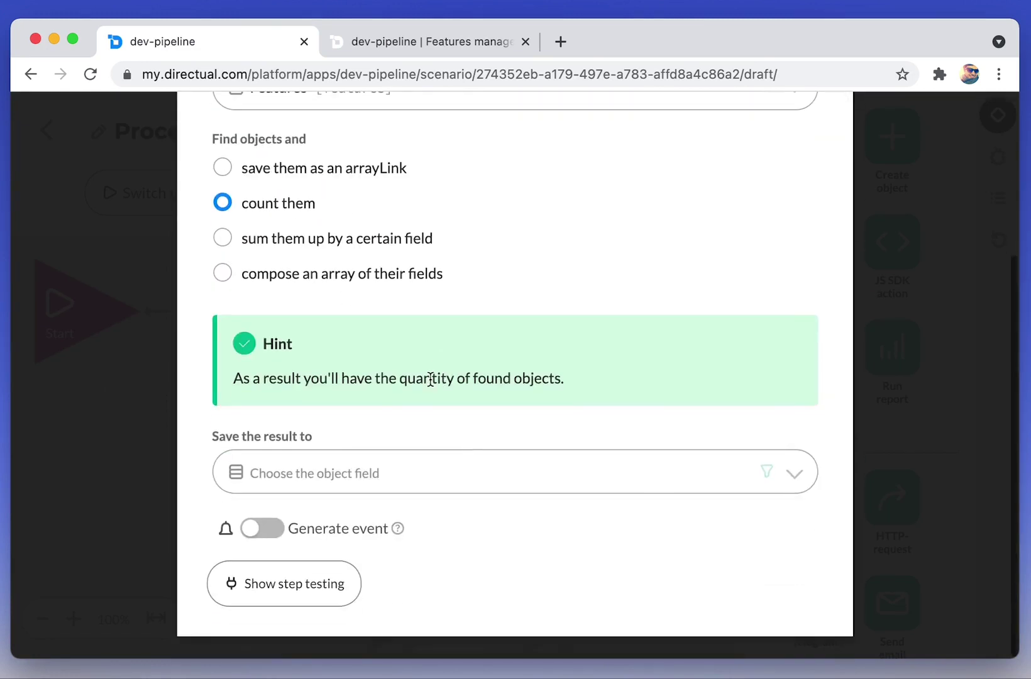
click(344, 453)
click(345, 427)
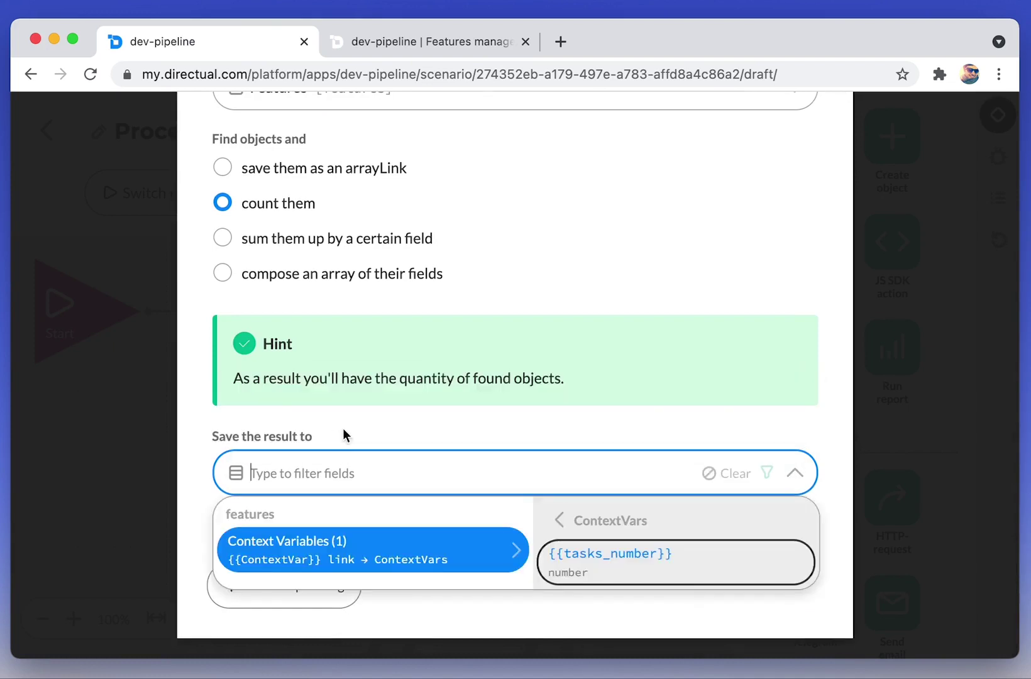
click(633, 573)
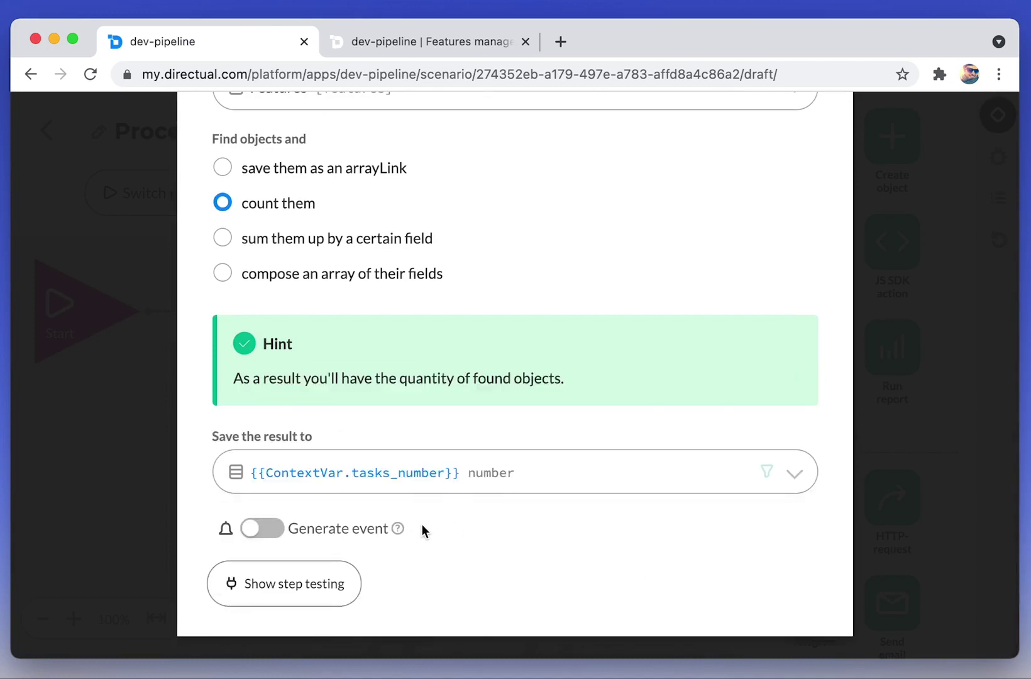
scroll(421, 523, up, 5)
click(437, 224)
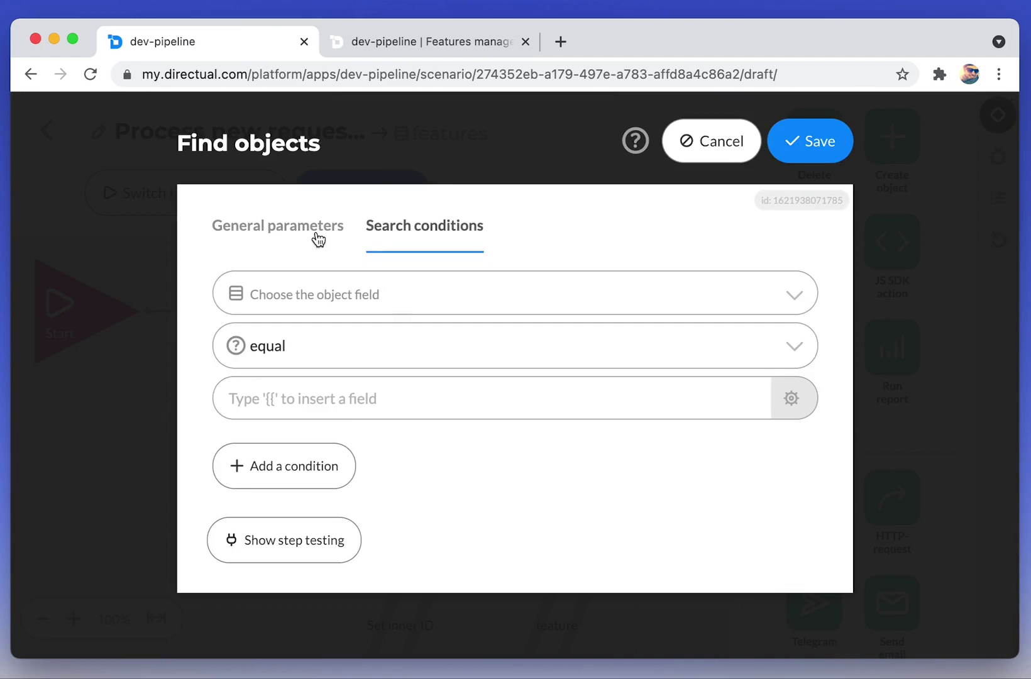
click(317, 236)
scroll(484, 402, down, 3)
scroll(785, 247, up, 3)
click(821, 158)
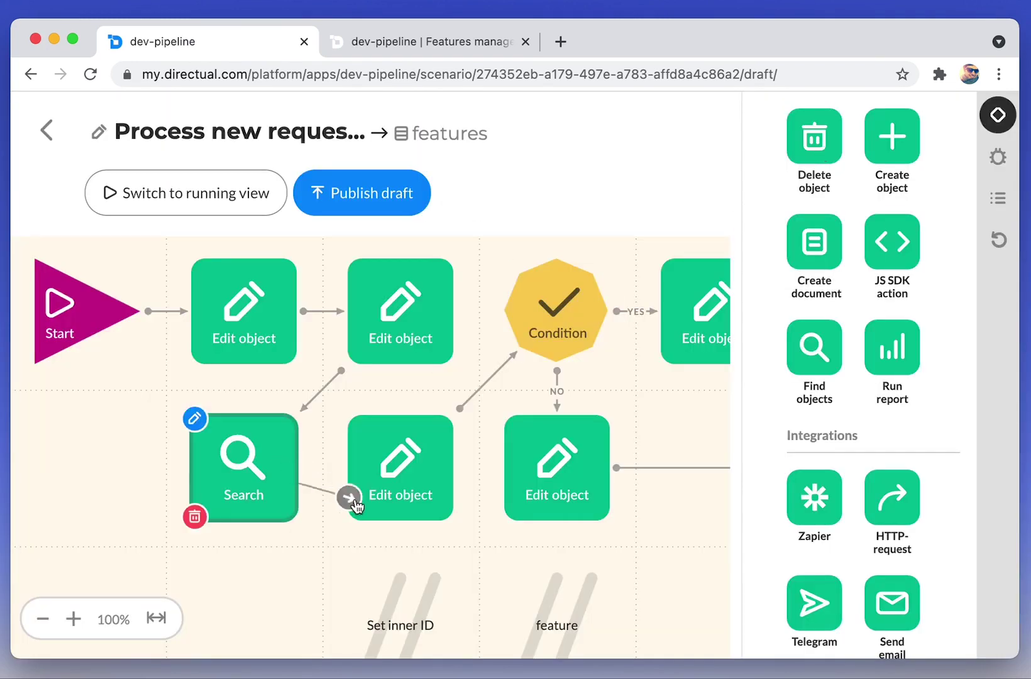
Step: Connect the Search step to the lower Edit object step
drag(350, 499, 383, 476)
click(378, 468)
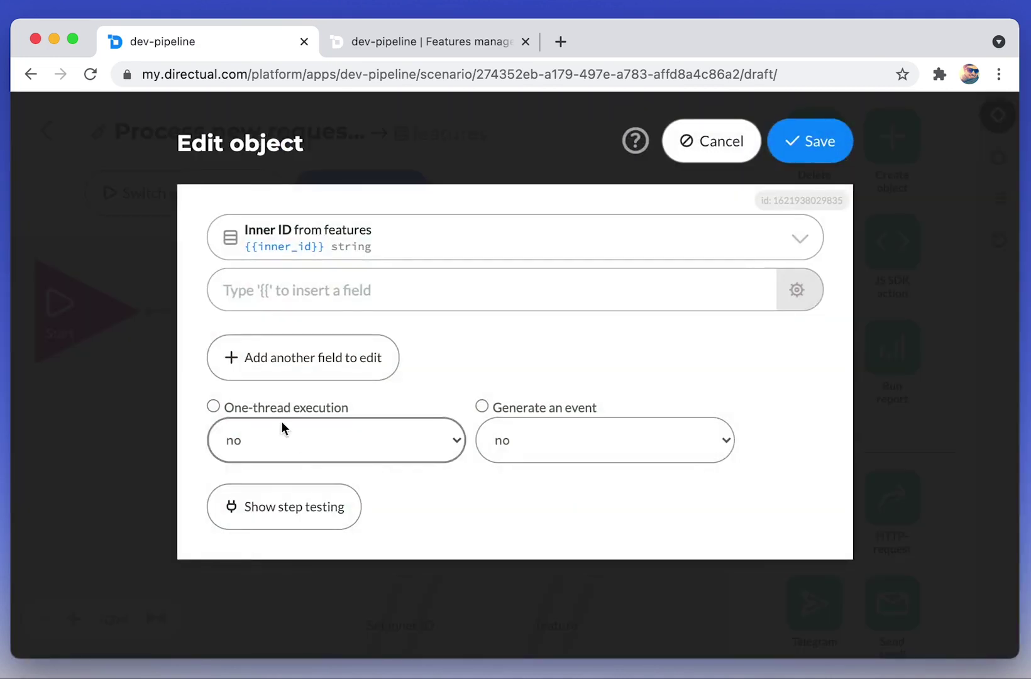
click(317, 286)
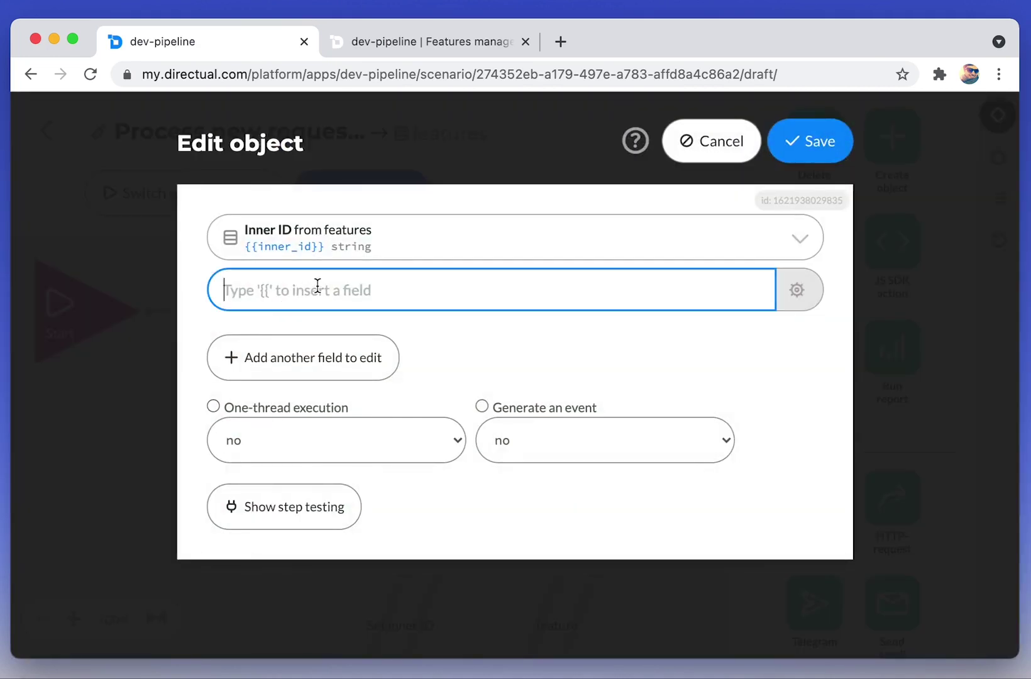
Step: Set the Inner ID value to T-{{ContextVar.tasks_number}}, save, and publish the draft
text(T-)
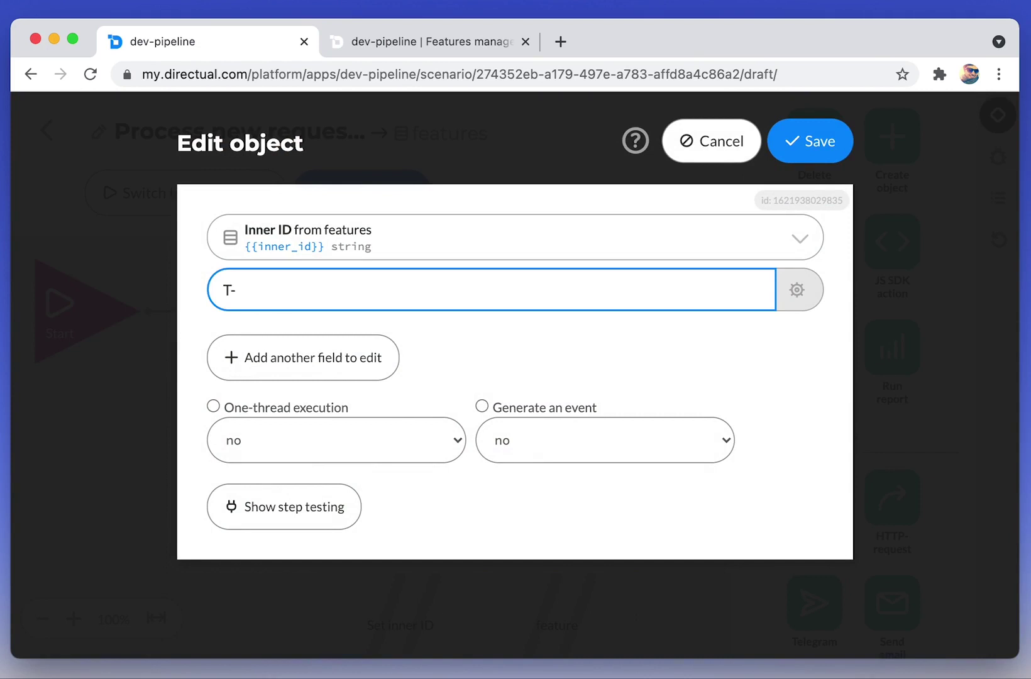
text({{)
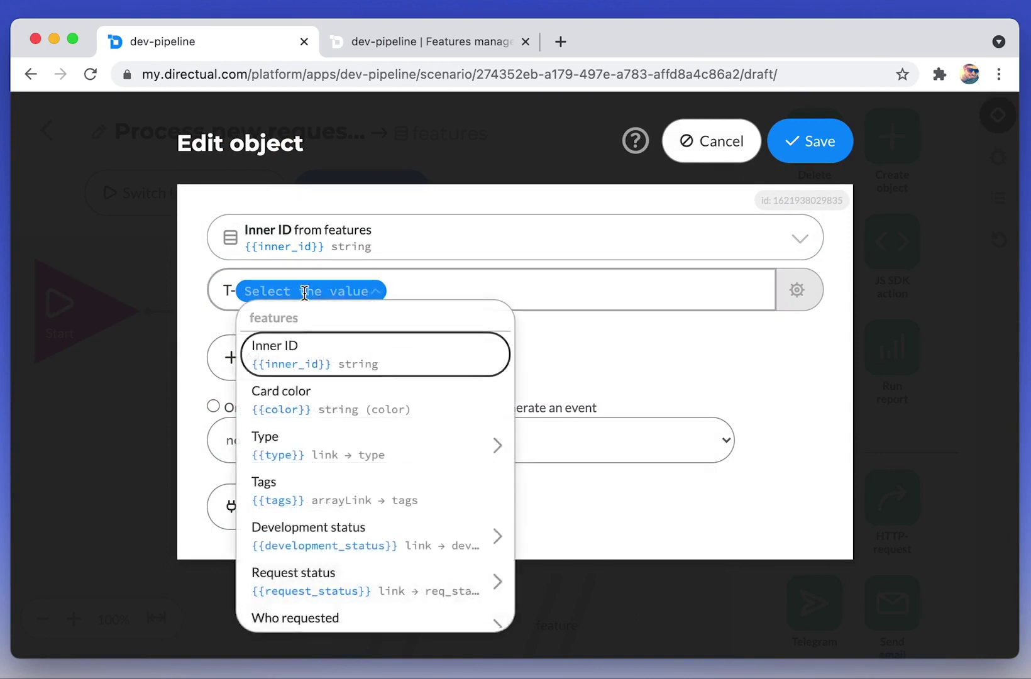
text(co)
key(Down)
key(Return)
key(Return)
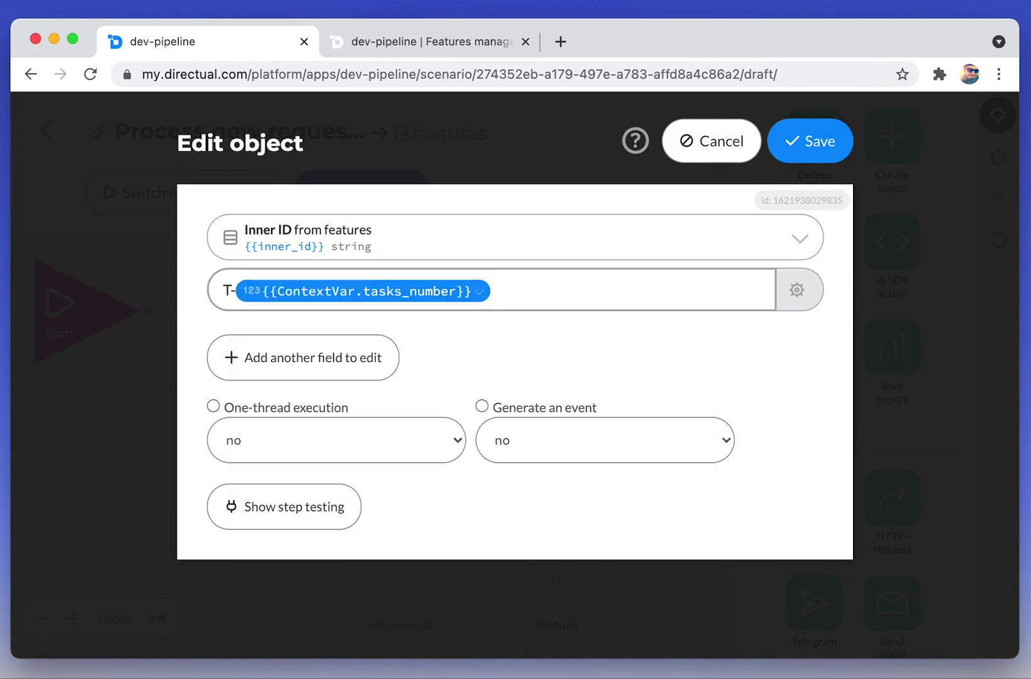
click(809, 141)
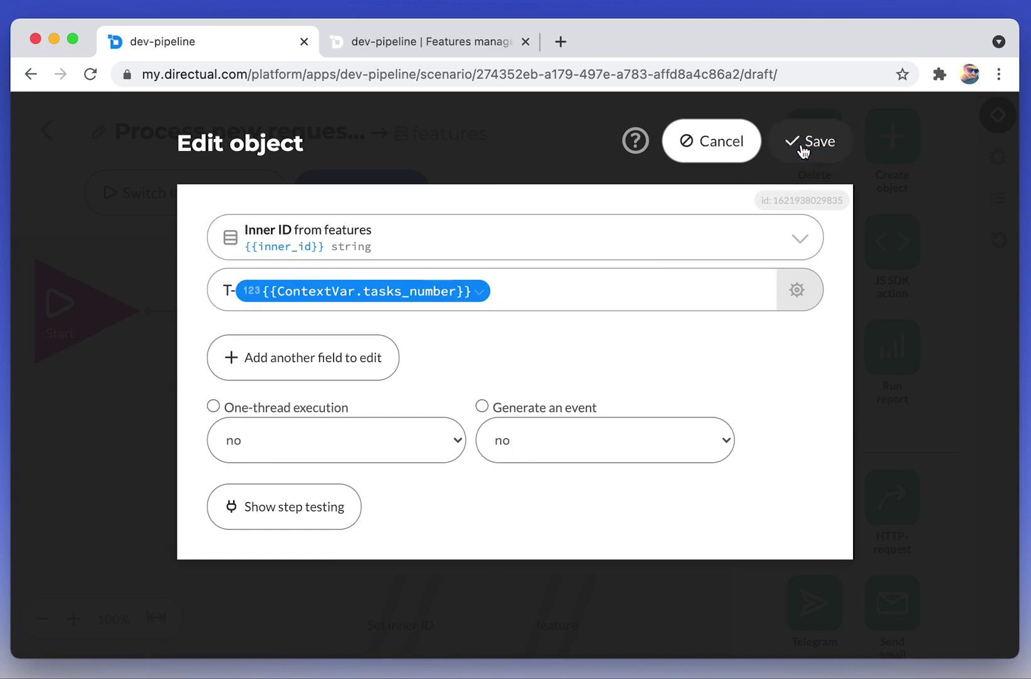
click(372, 205)
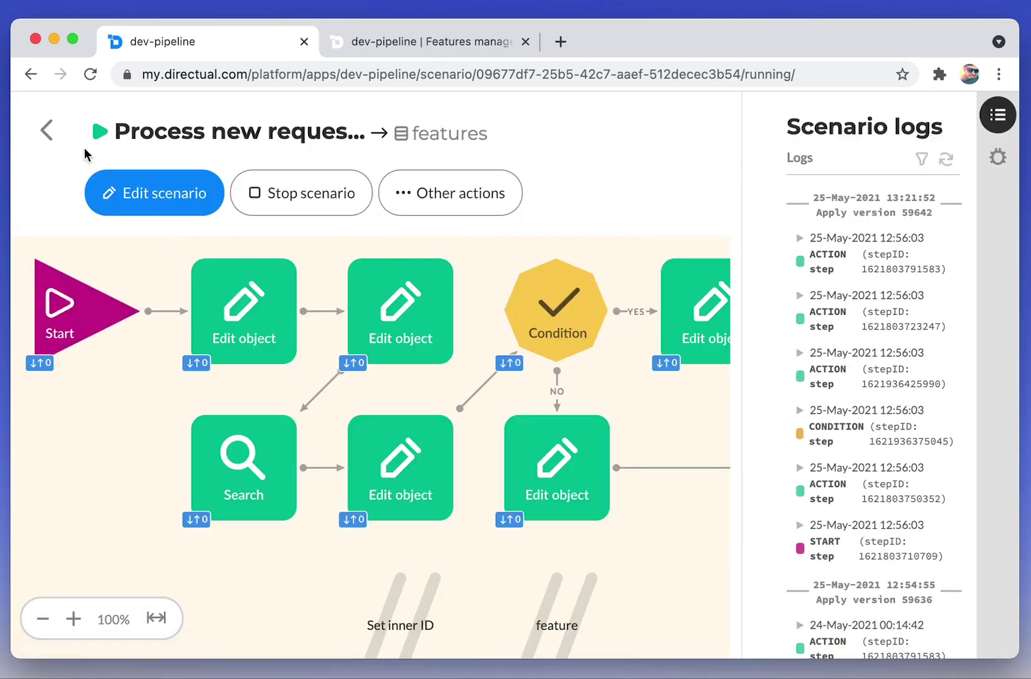
Step: Delete the existing feature object from the Features table
click(45, 139)
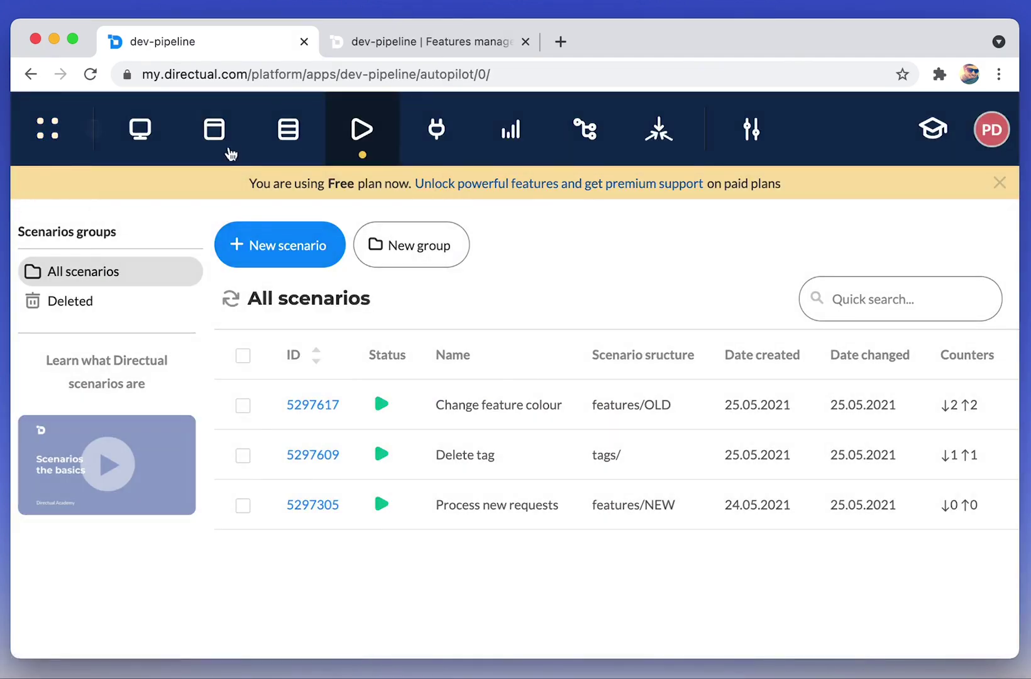
click(269, 156)
click(152, 363)
click(138, 420)
click(248, 405)
click(298, 249)
click(338, 177)
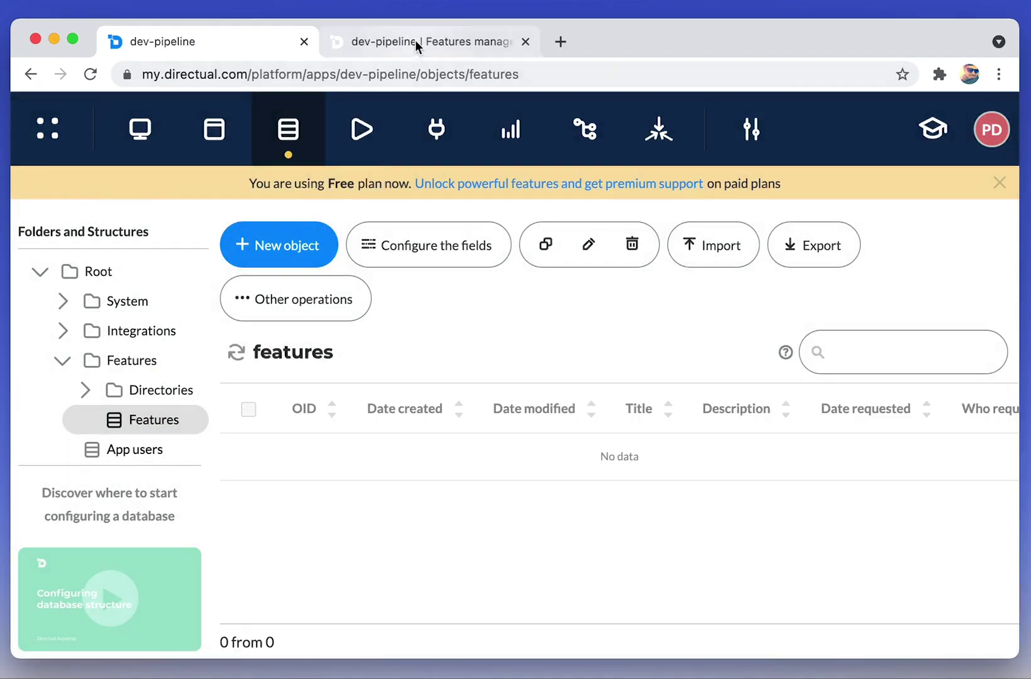
click(415, 40)
Step: Submit a feature-type request titled 'Hello' with description 'He' on the portal
click(129, 225)
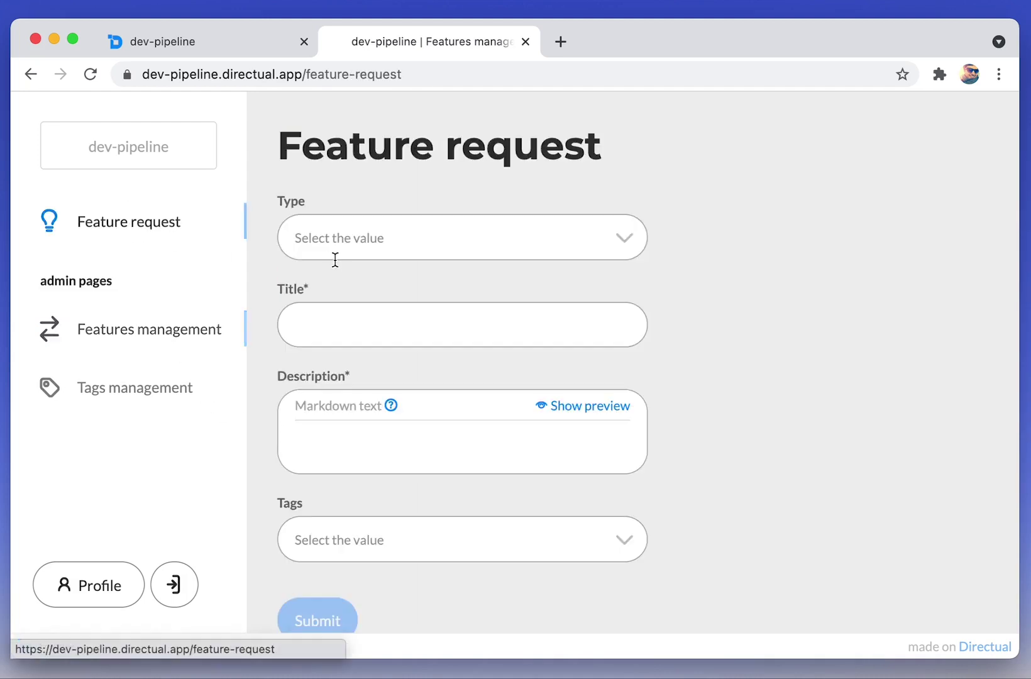
click(356, 239)
click(324, 315)
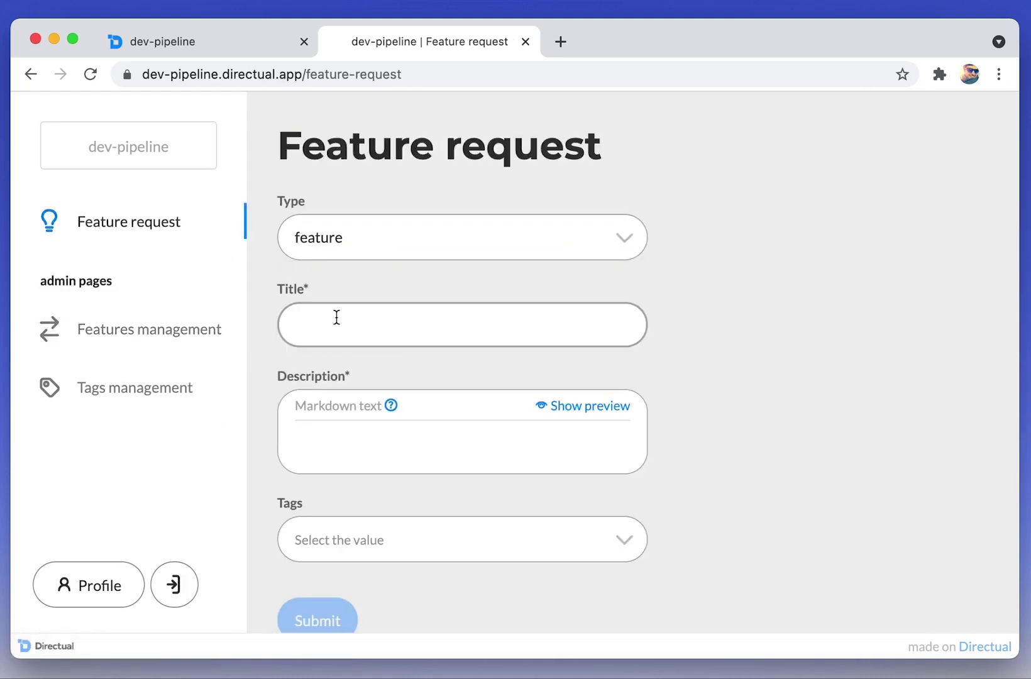
click(336, 320)
text(Hello)
key(Tab)
key(Tab)
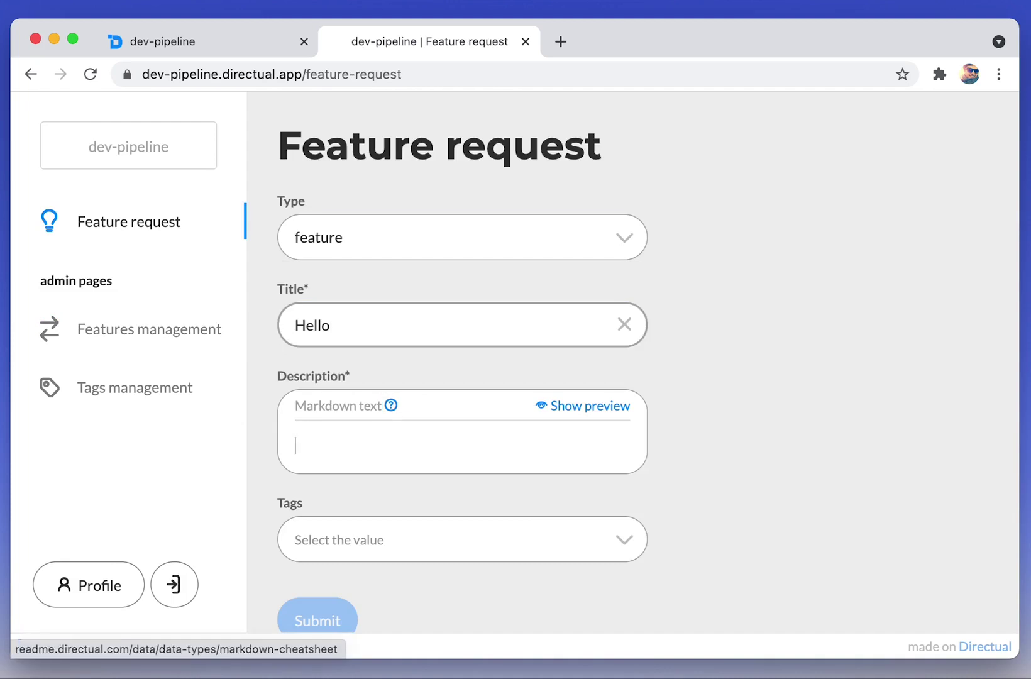
text(Hello)
click(318, 616)
Step: Check that the Hello card appears under Suggested features in Features management
click(110, 341)
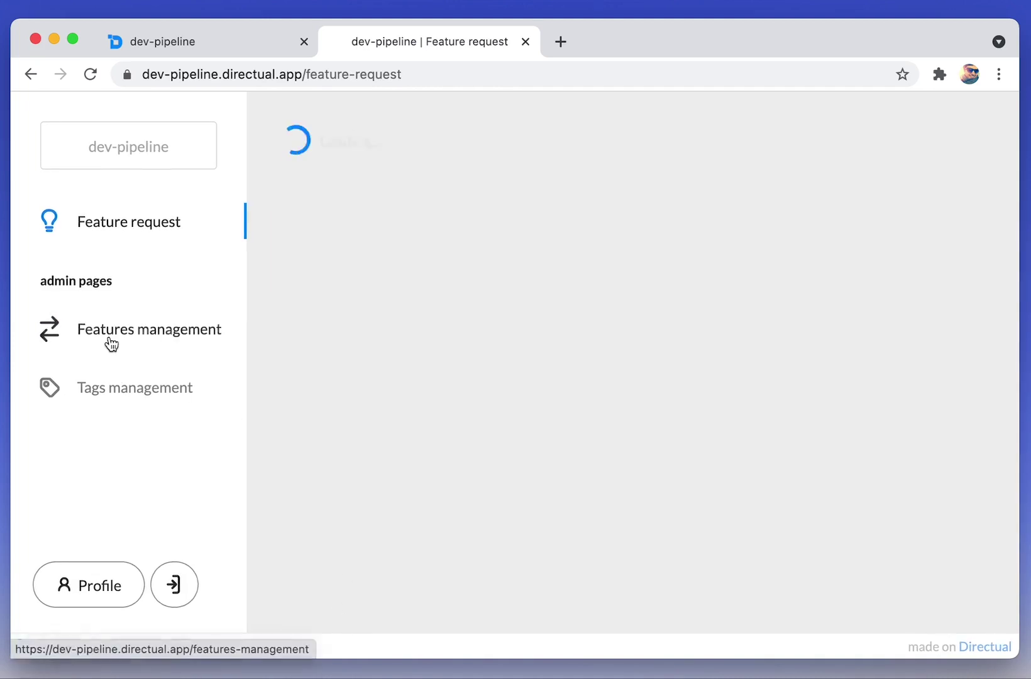
click(408, 153)
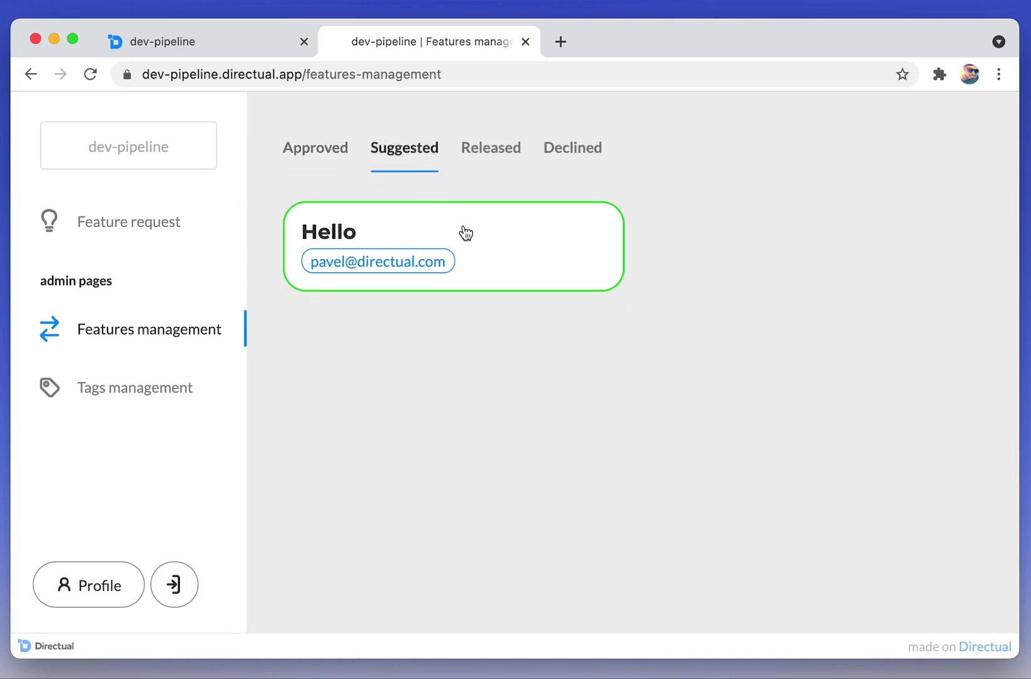
click(365, 256)
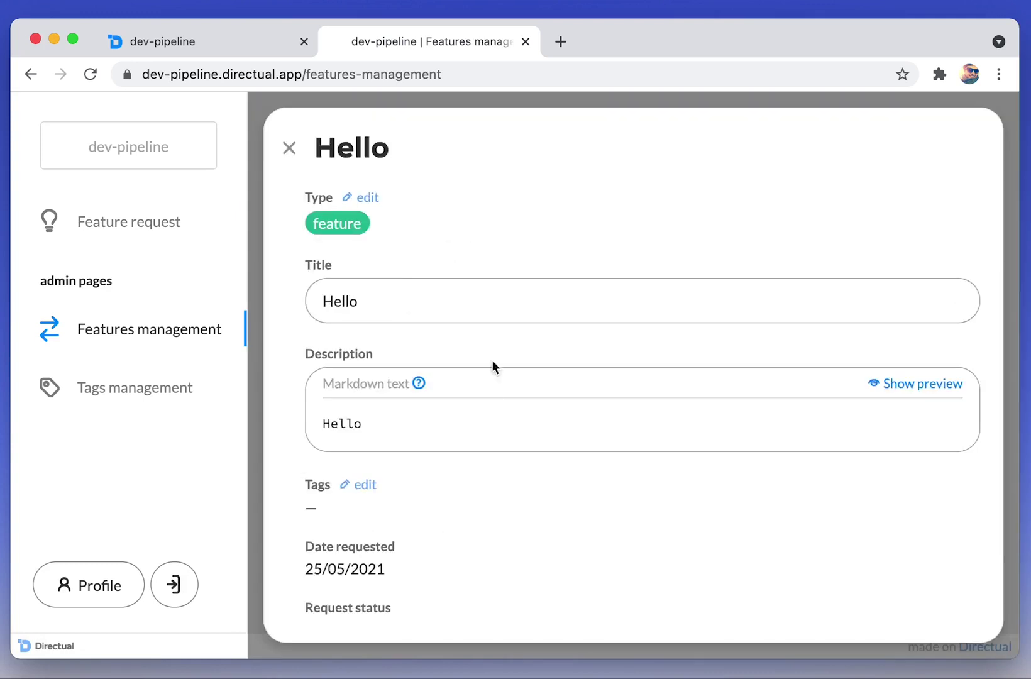
click(289, 149)
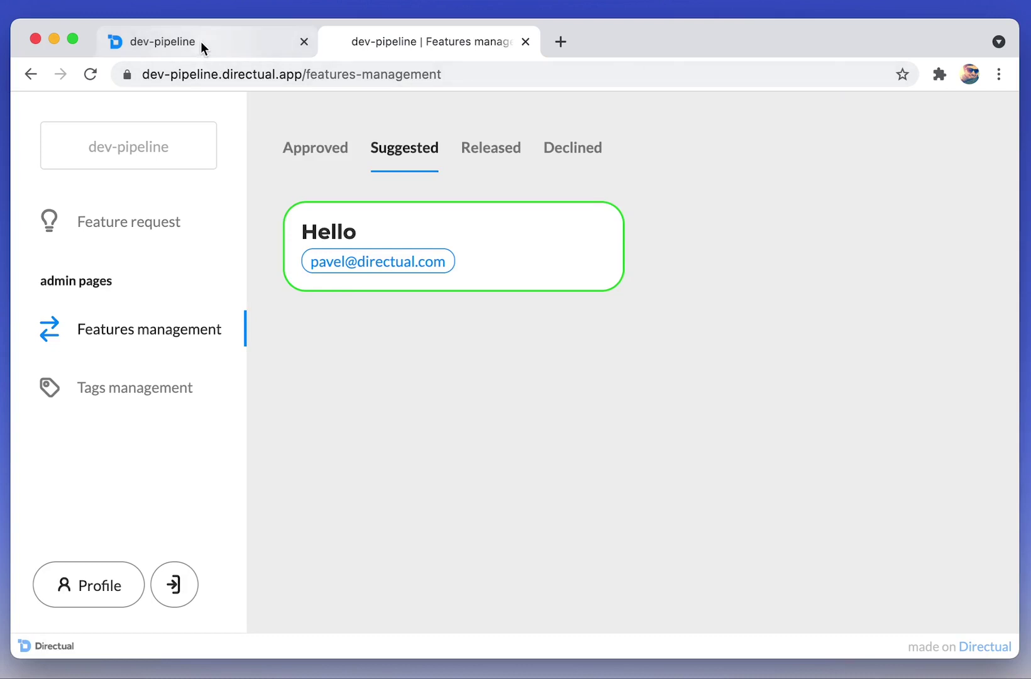
click(201, 43)
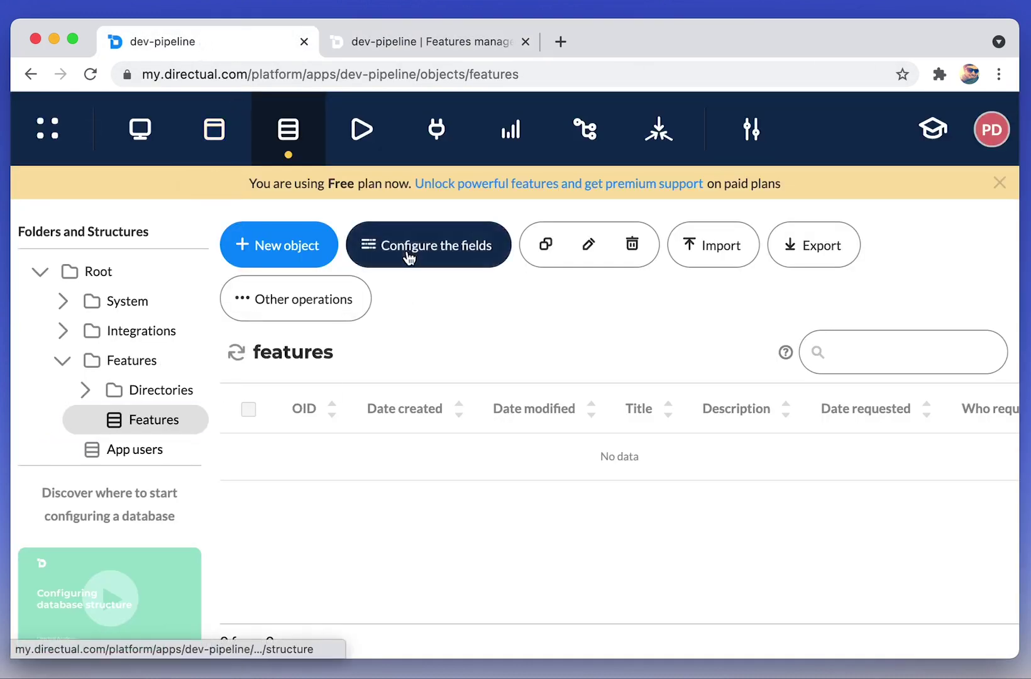
Step: Set the Features structure's visible name to Inner ID followed by Title and save
click(405, 254)
click(258, 277)
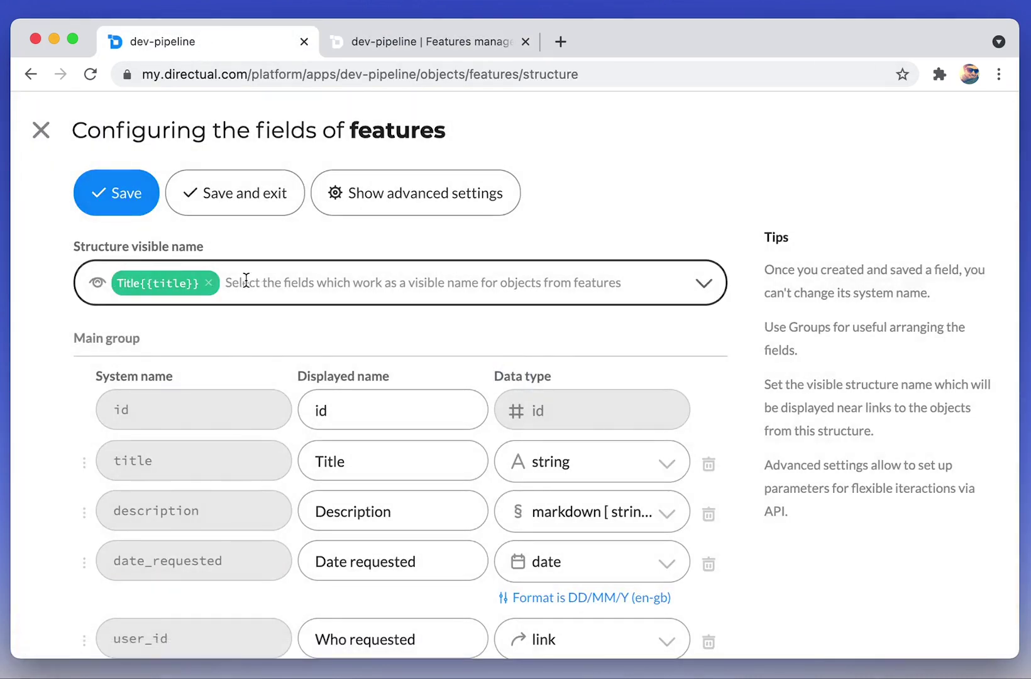
key(BackSpace)
text(inn)
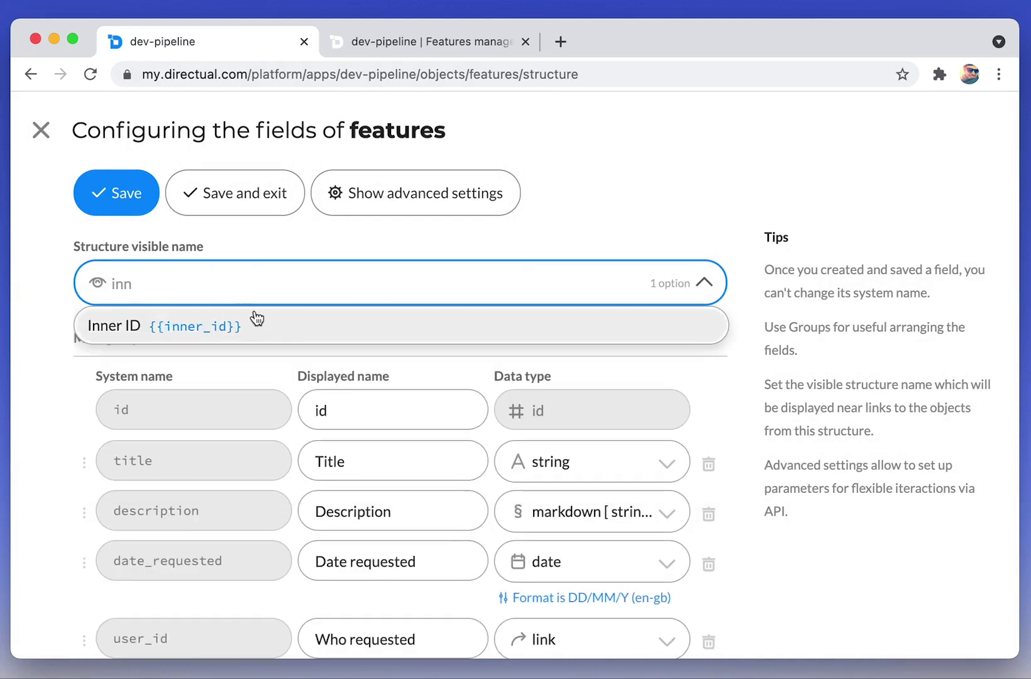
click(258, 322)
click(288, 279)
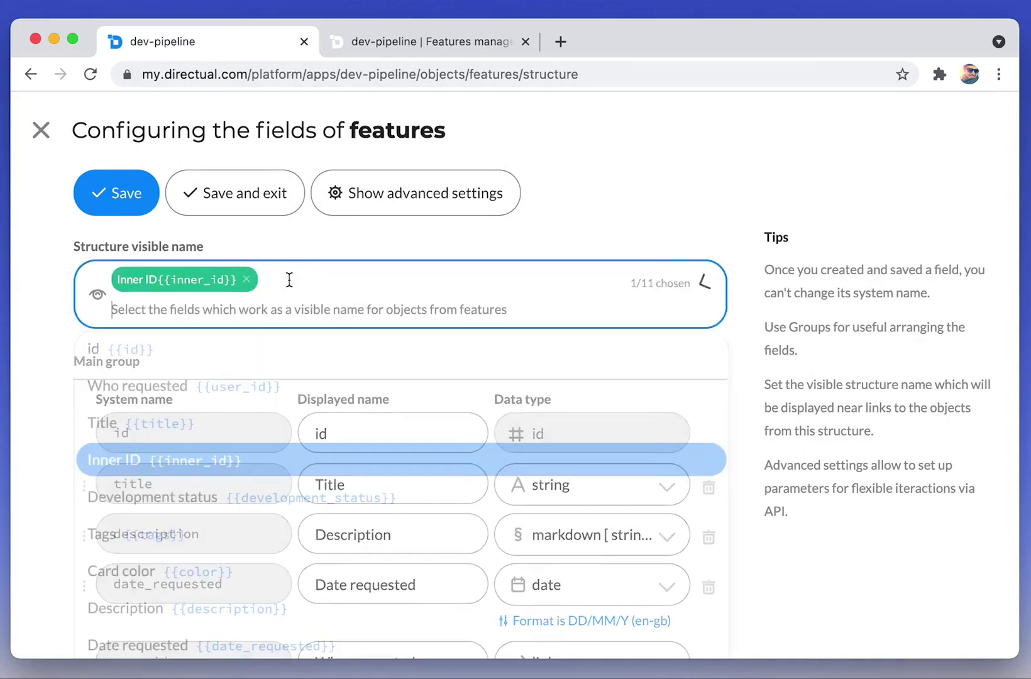
click(289, 279)
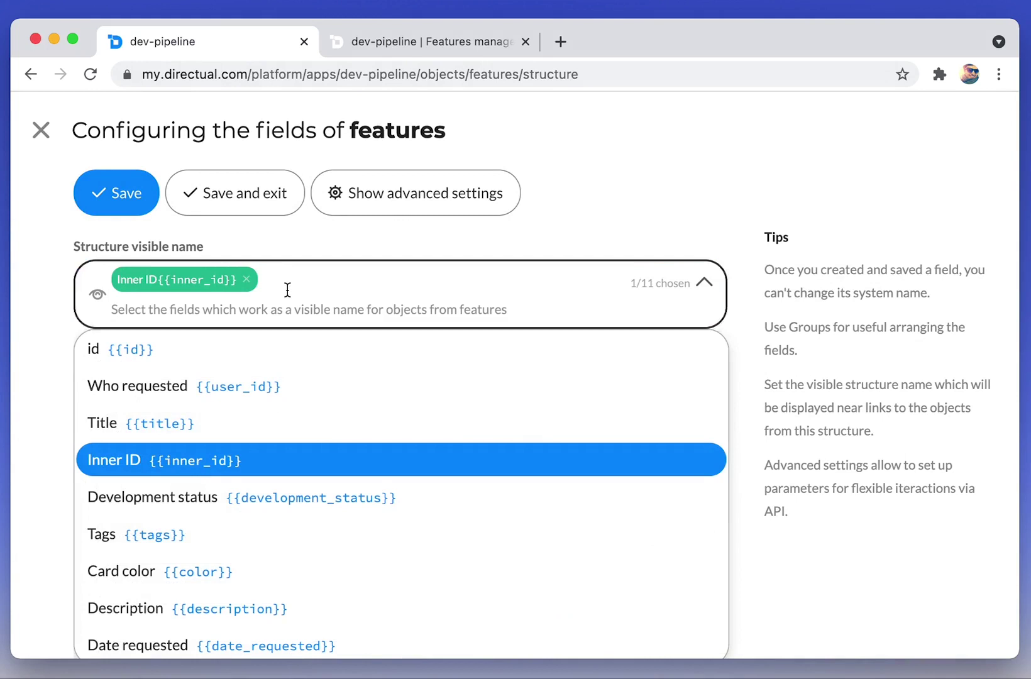
text(tit)
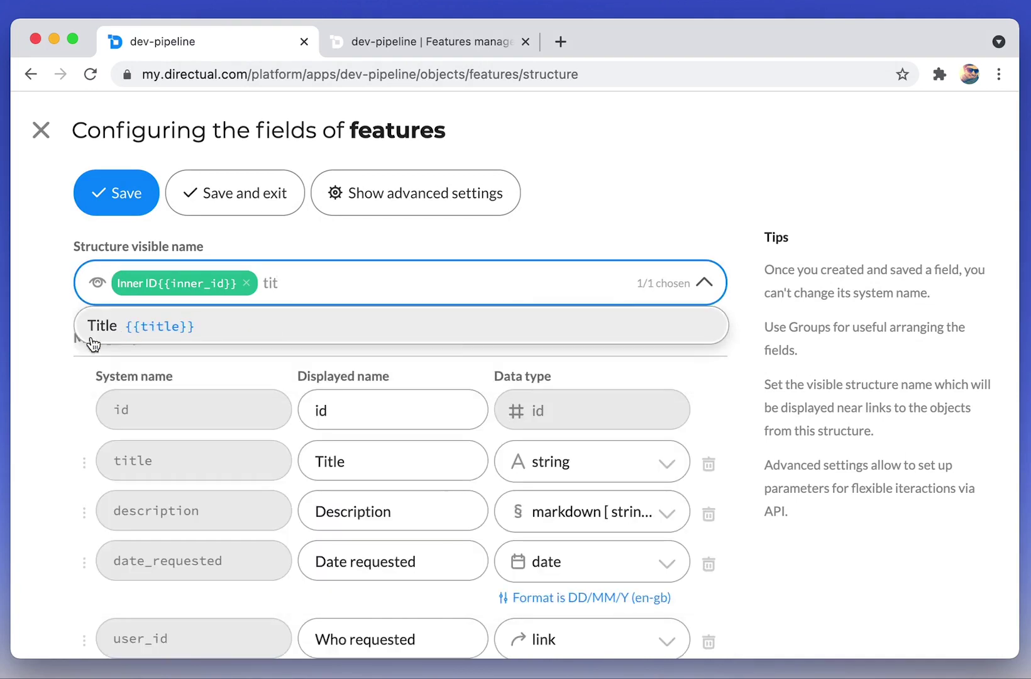
click(92, 342)
click(224, 204)
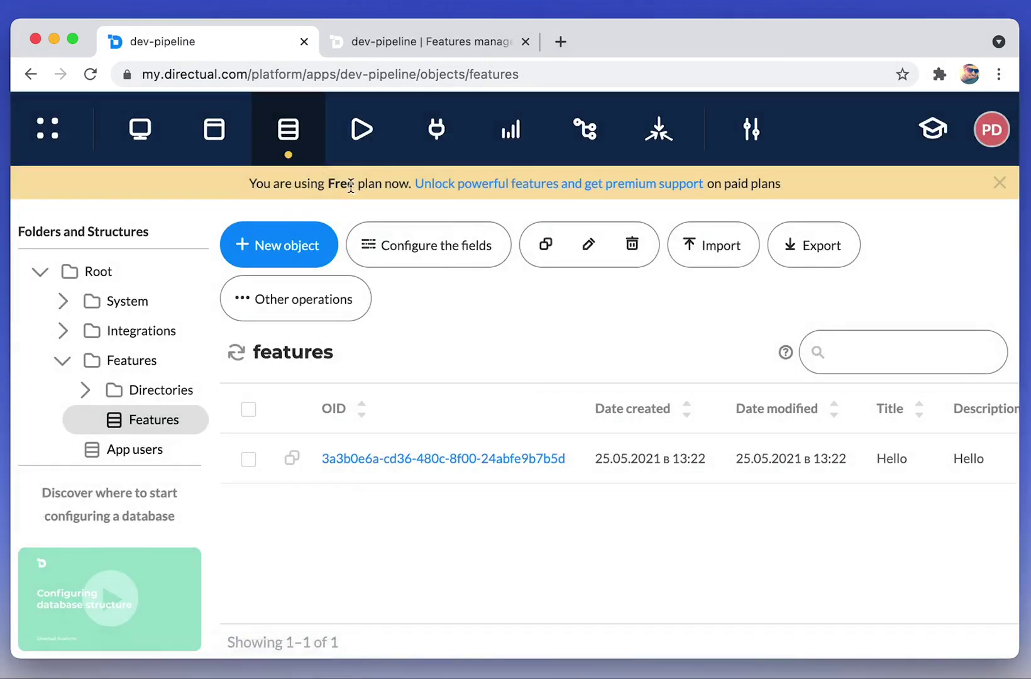
Step: Add inner_id to the RM_suggestedFeatures endpoint's readable fields and save
click(438, 130)
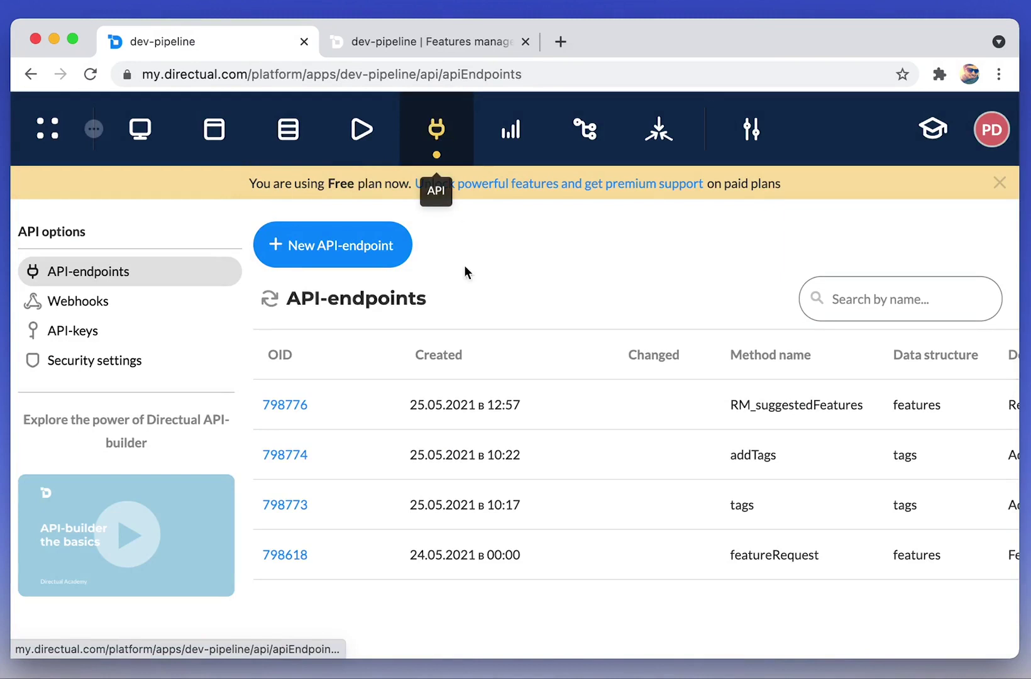
click(305, 404)
scroll(311, 402, down, 7)
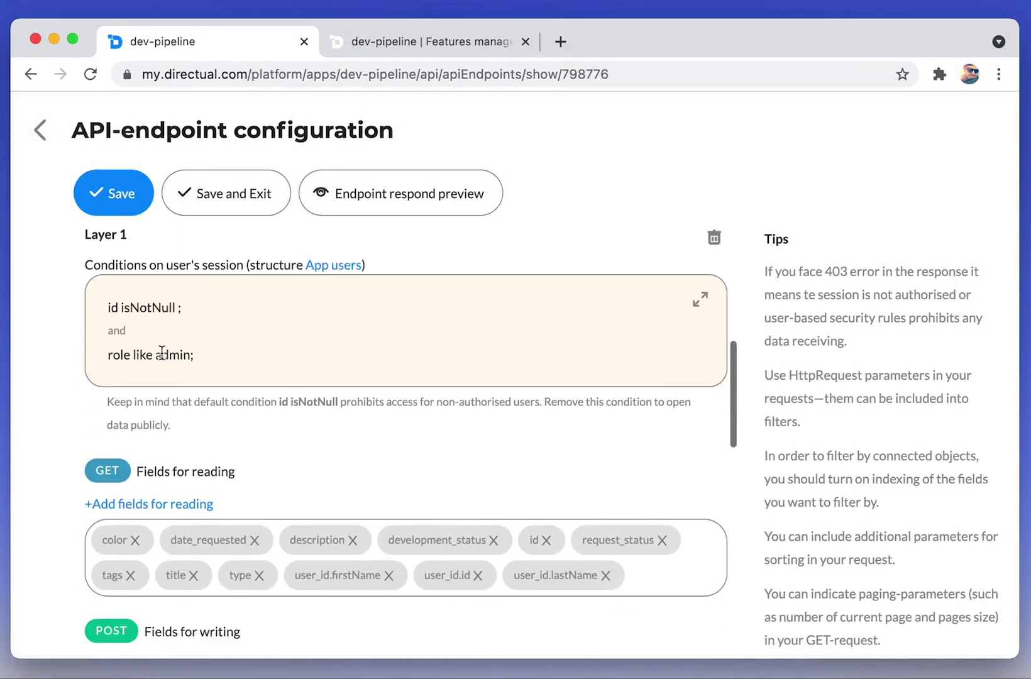
click(143, 507)
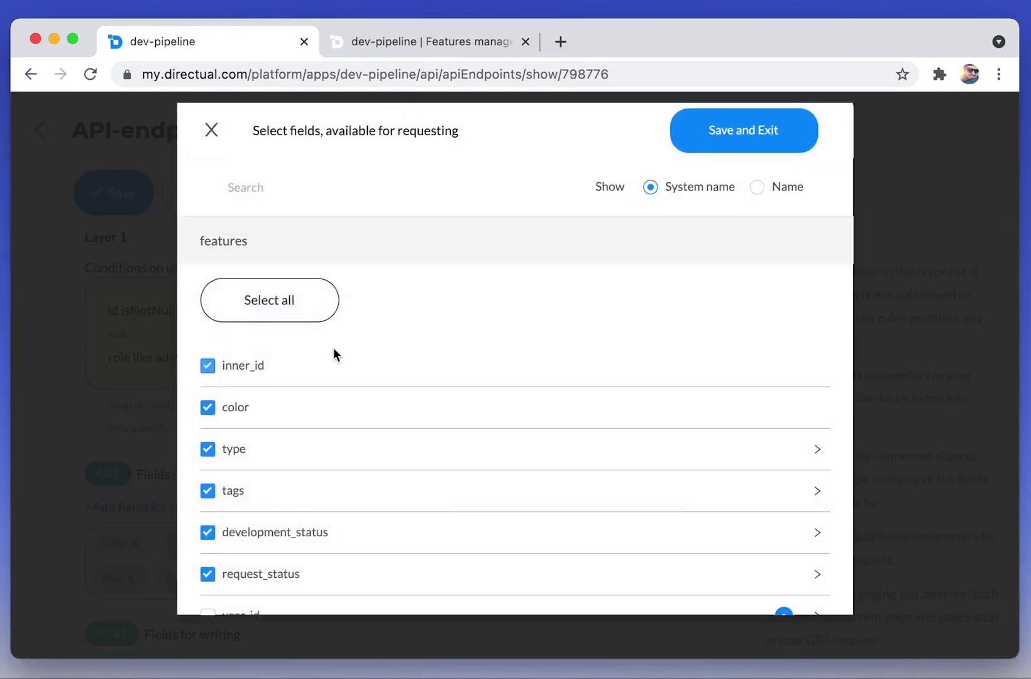
click(709, 142)
click(249, 199)
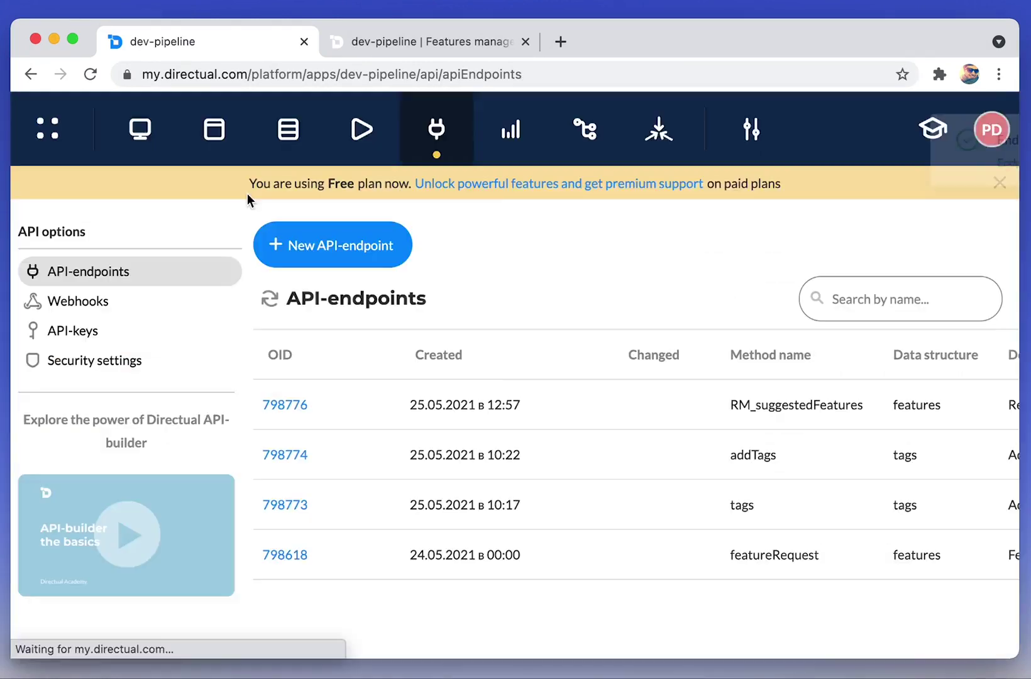
Step: Move Inner ID to the top of the Suggested cards' fields and reload the live portal
click(216, 130)
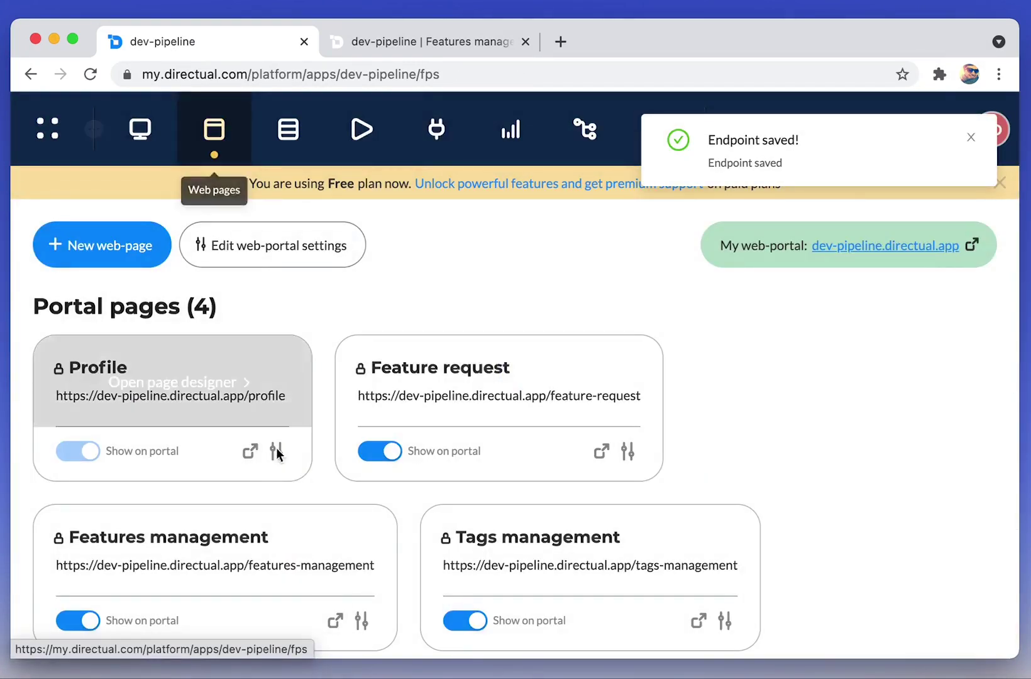
click(231, 543)
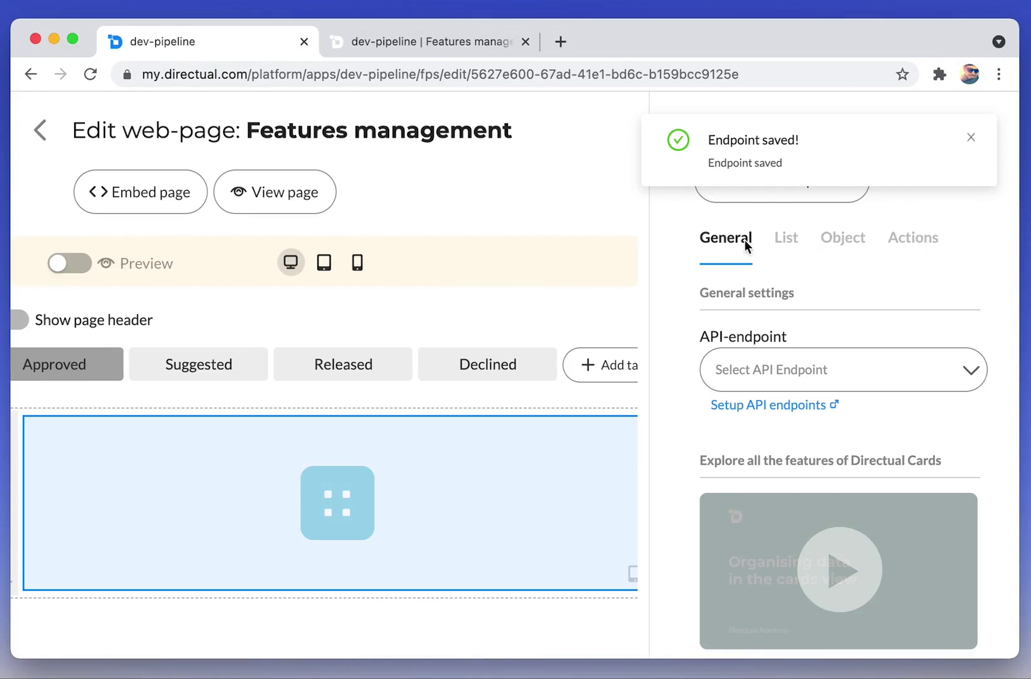
click(188, 363)
click(311, 483)
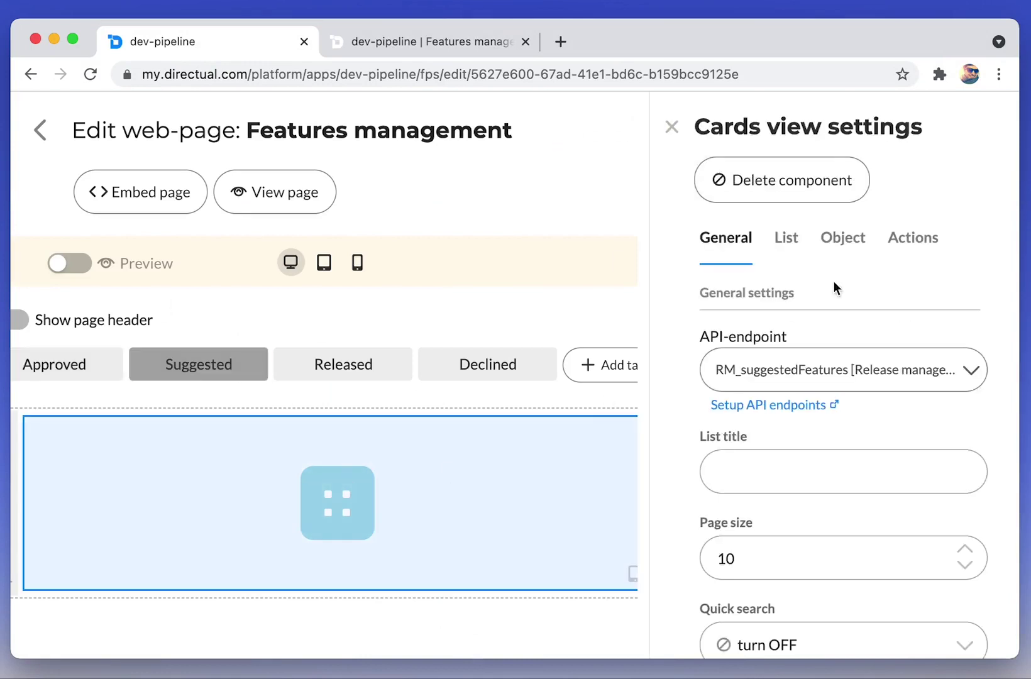
click(830, 248)
scroll(798, 467, down, 3)
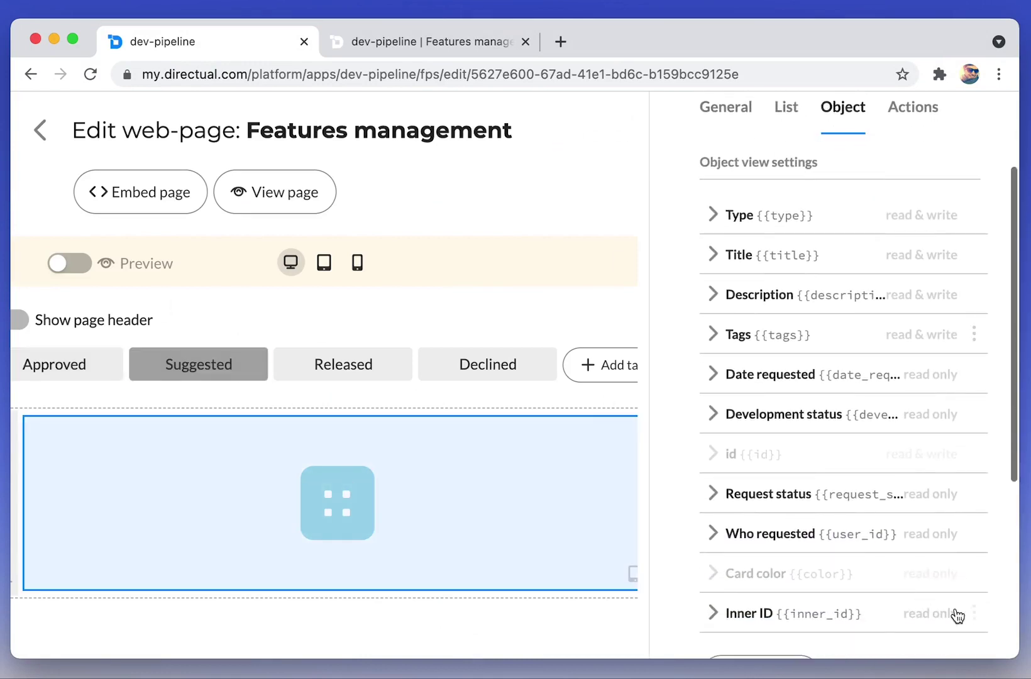
drag(971, 603, 973, 217)
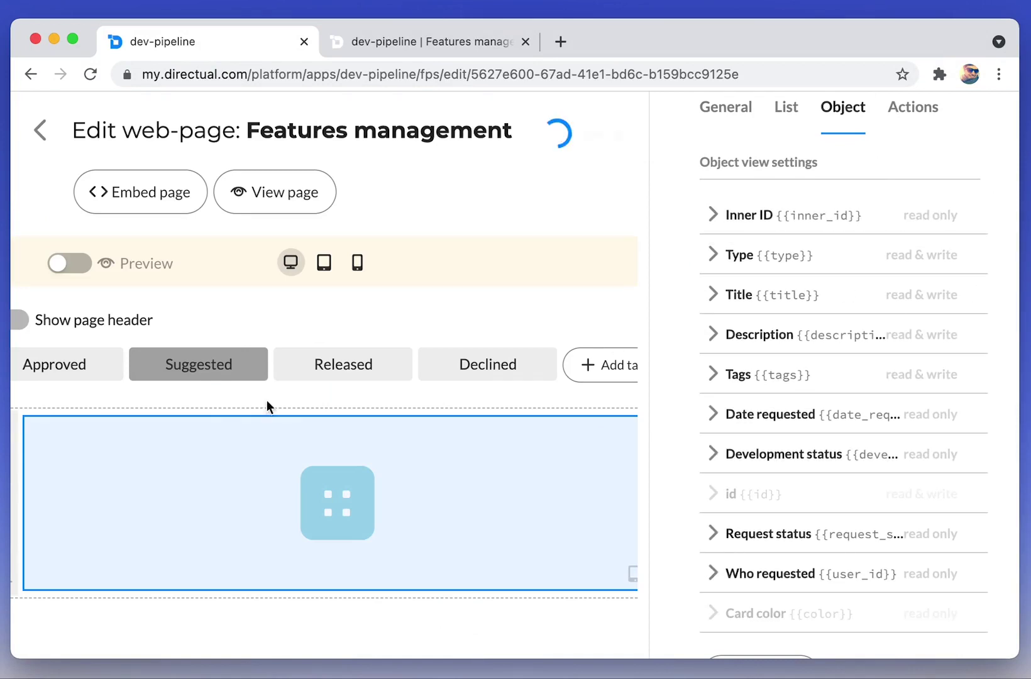
click(717, 110)
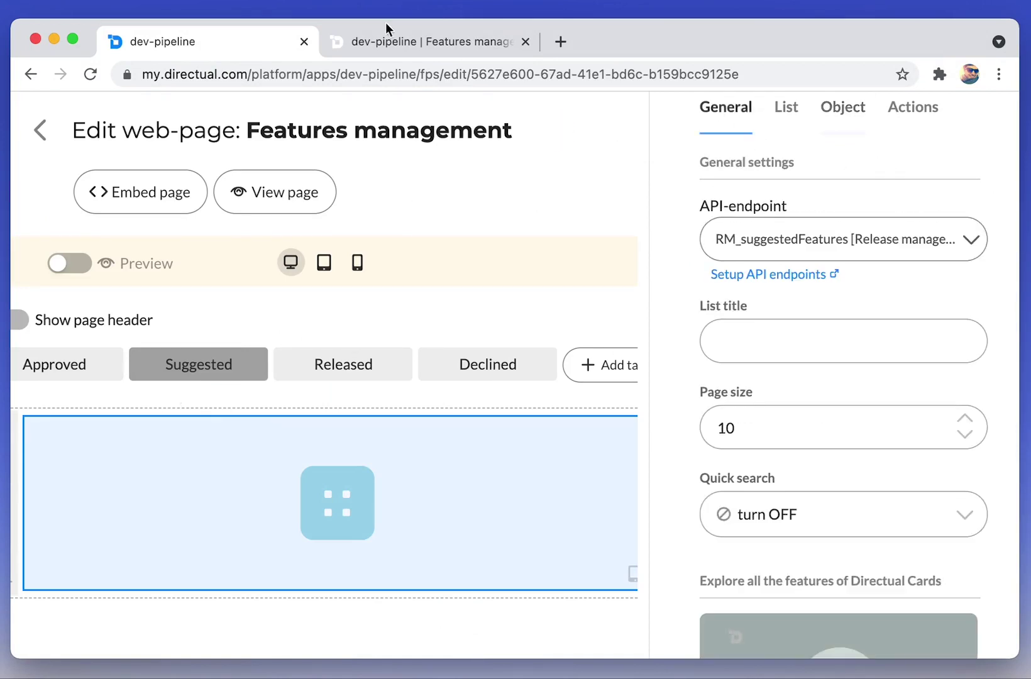
click(389, 39)
key(super+r)
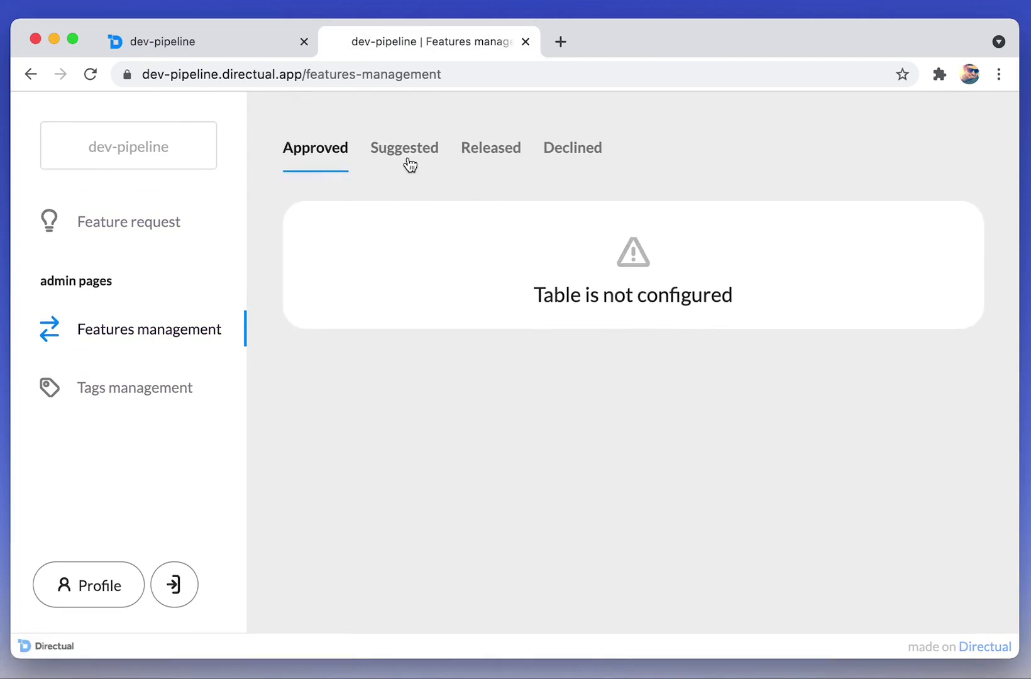
Step: Review the T-1 Hello card's details in the Suggested features list
click(405, 156)
click(518, 251)
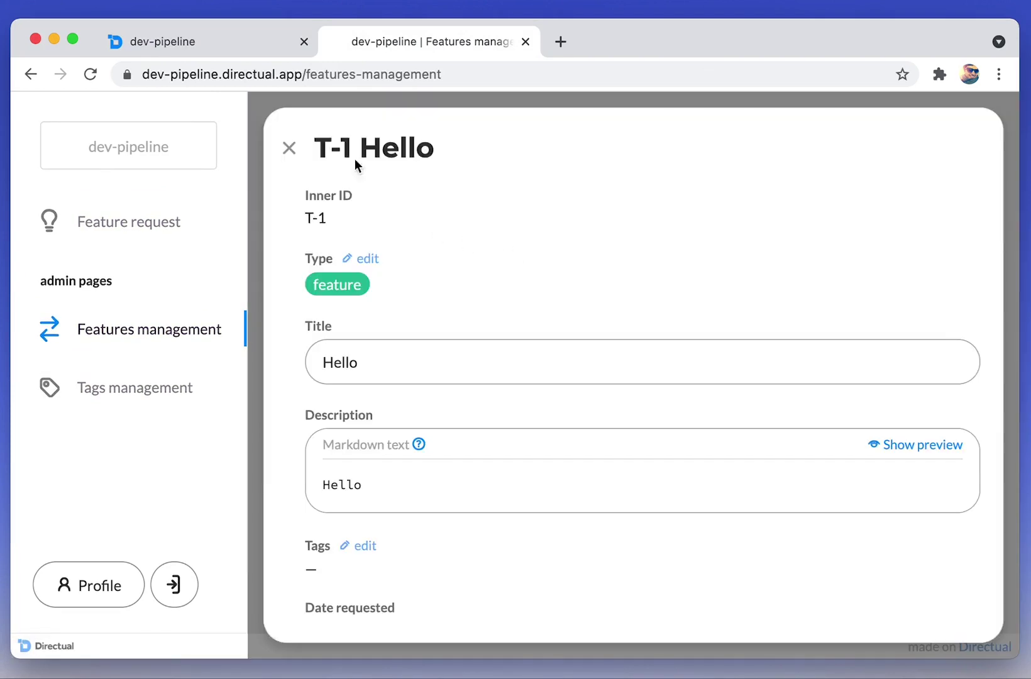
click(289, 151)
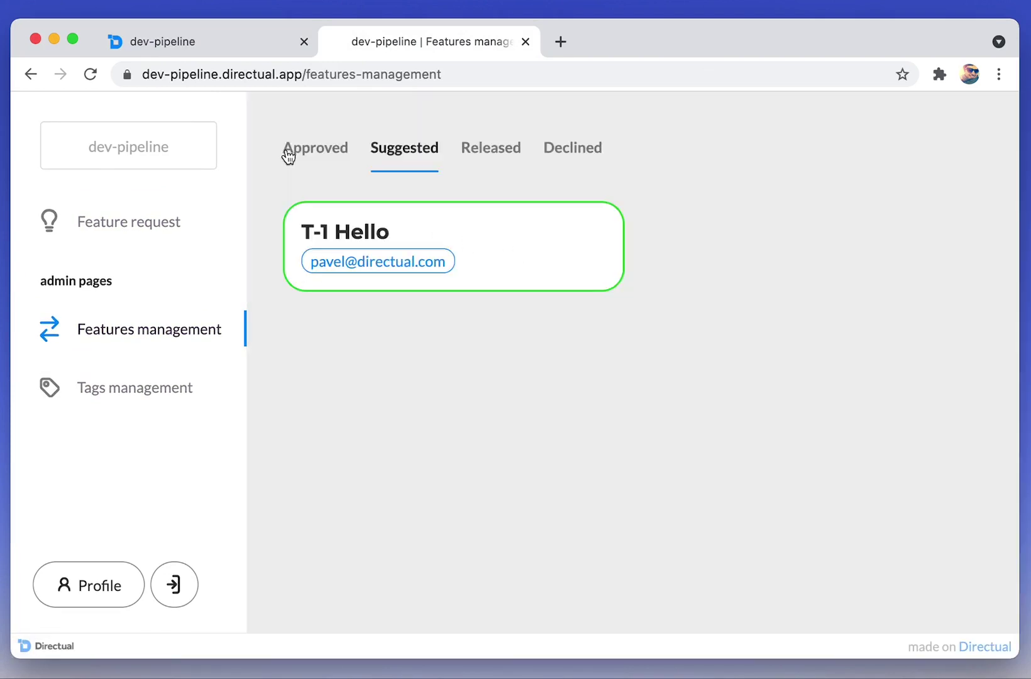
Step: Submit a bug-type feature request titled 'Second feature' with description 'Text'
click(134, 225)
click(349, 237)
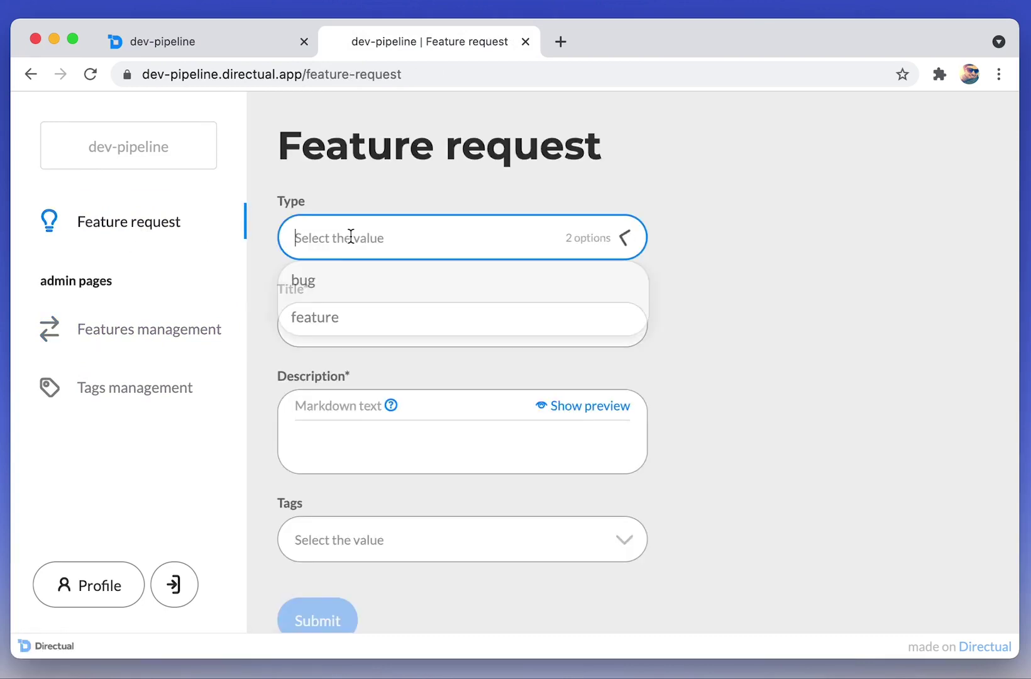
click(339, 297)
click(345, 325)
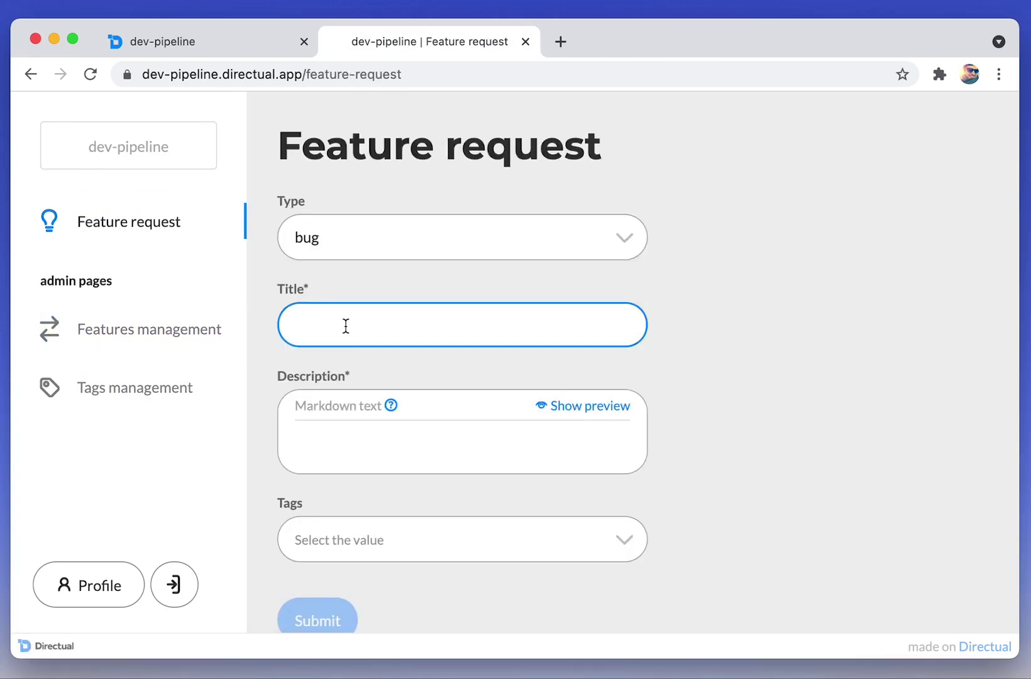
text(Second feature)
click(373, 434)
text(Tex)
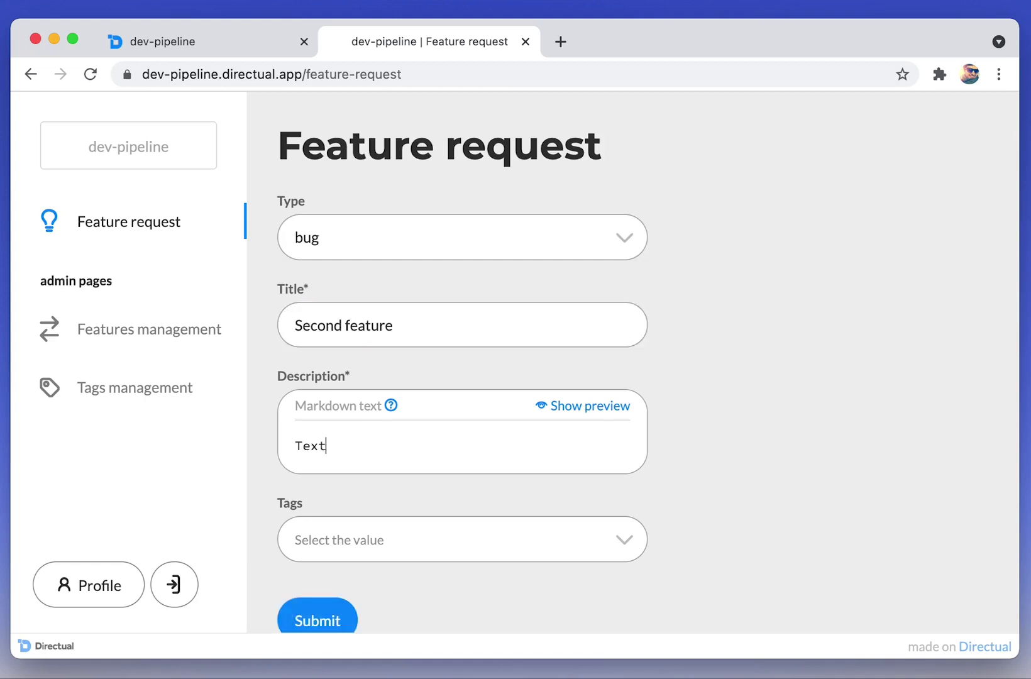
text(t)
click(337, 613)
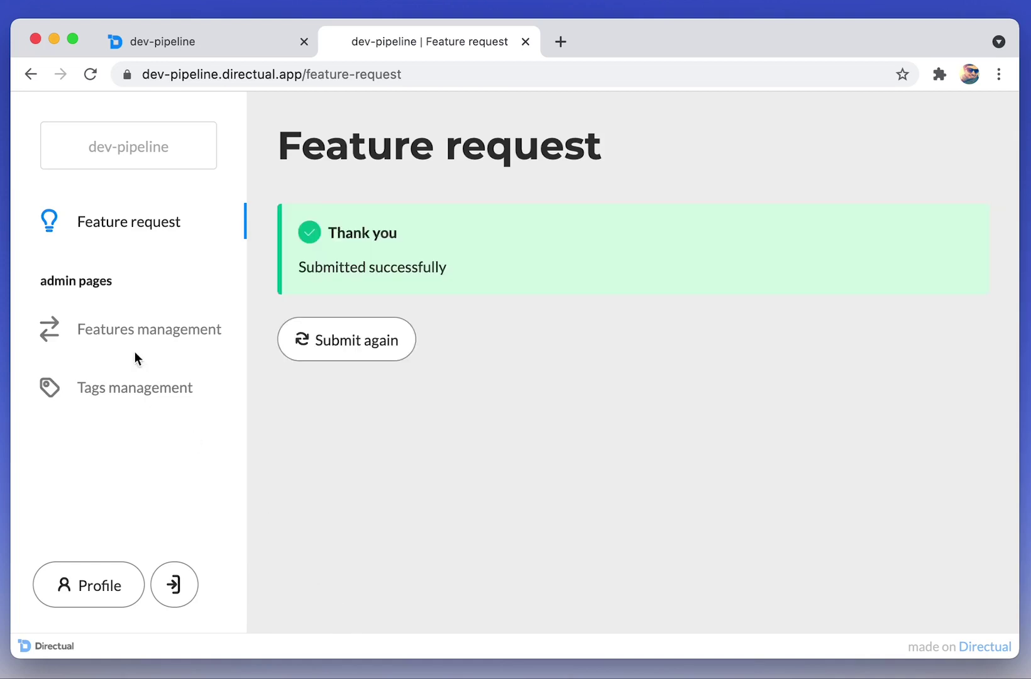
Step: Confirm 'Second feature' appears as T-2 under Suggested in Features management
click(131, 339)
click(400, 160)
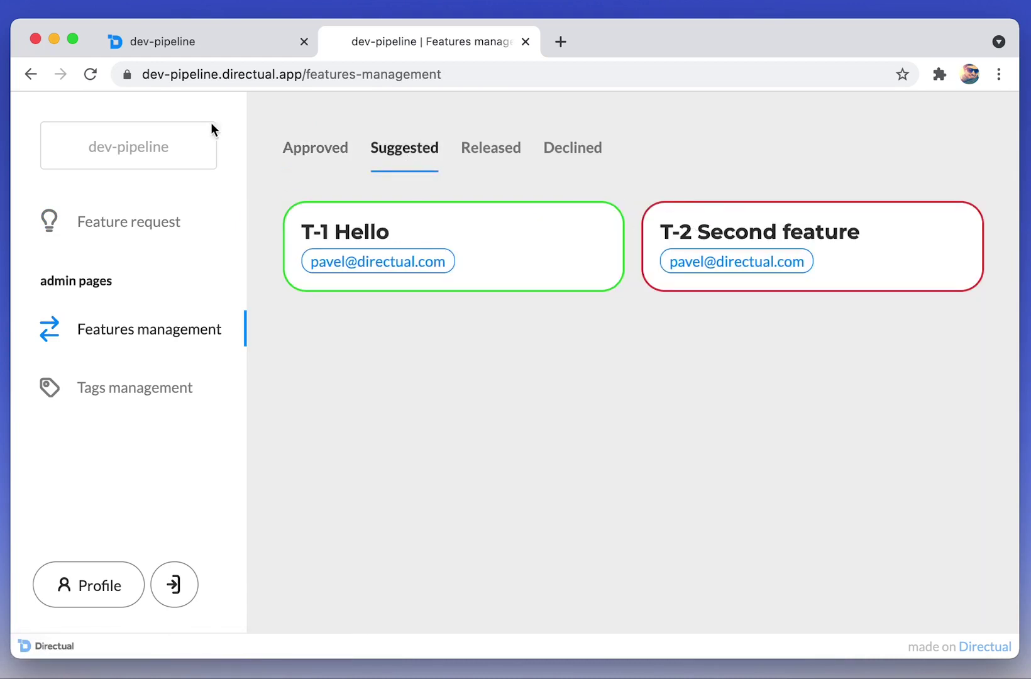
click(195, 44)
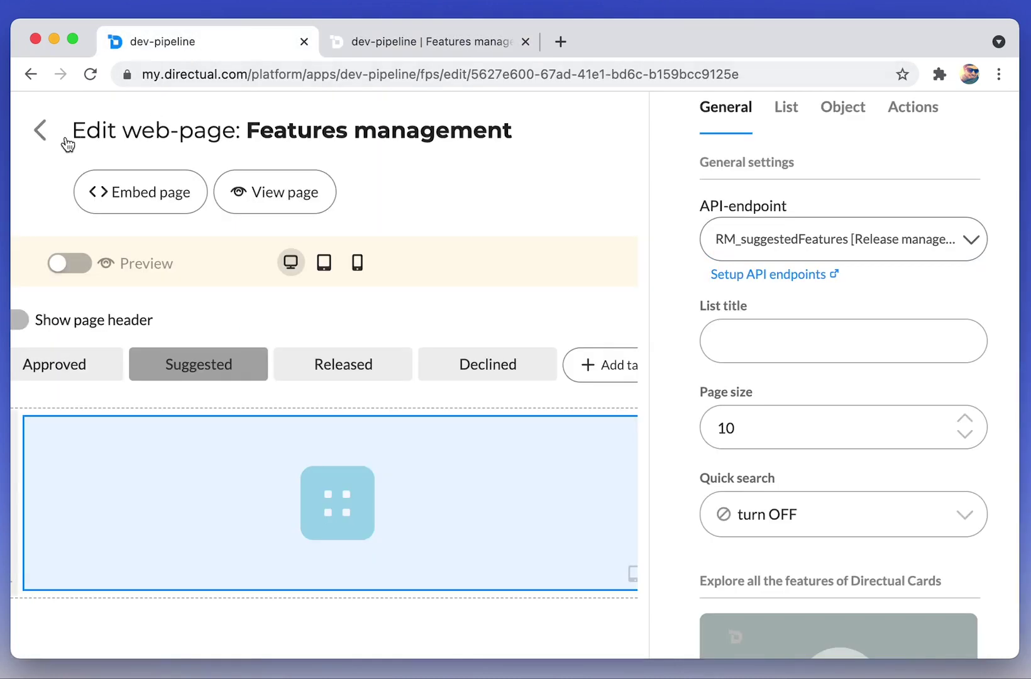
Step: Sort the RM_suggestedFeatures endpoint by date_requested descending and save it
click(41, 132)
click(436, 140)
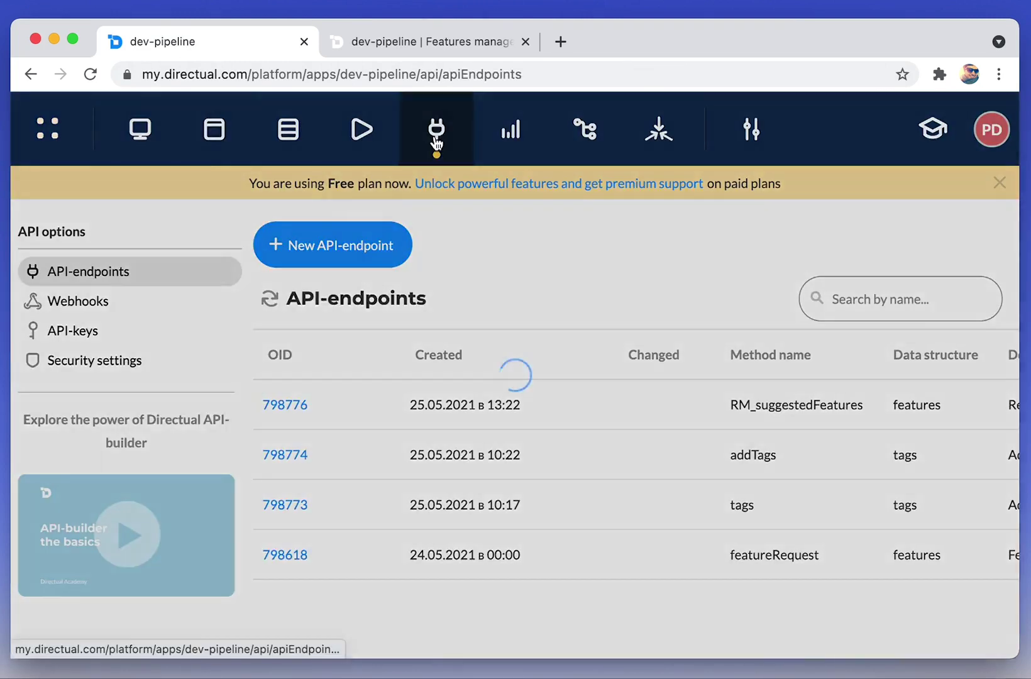
click(285, 405)
scroll(276, 406, down, 10)
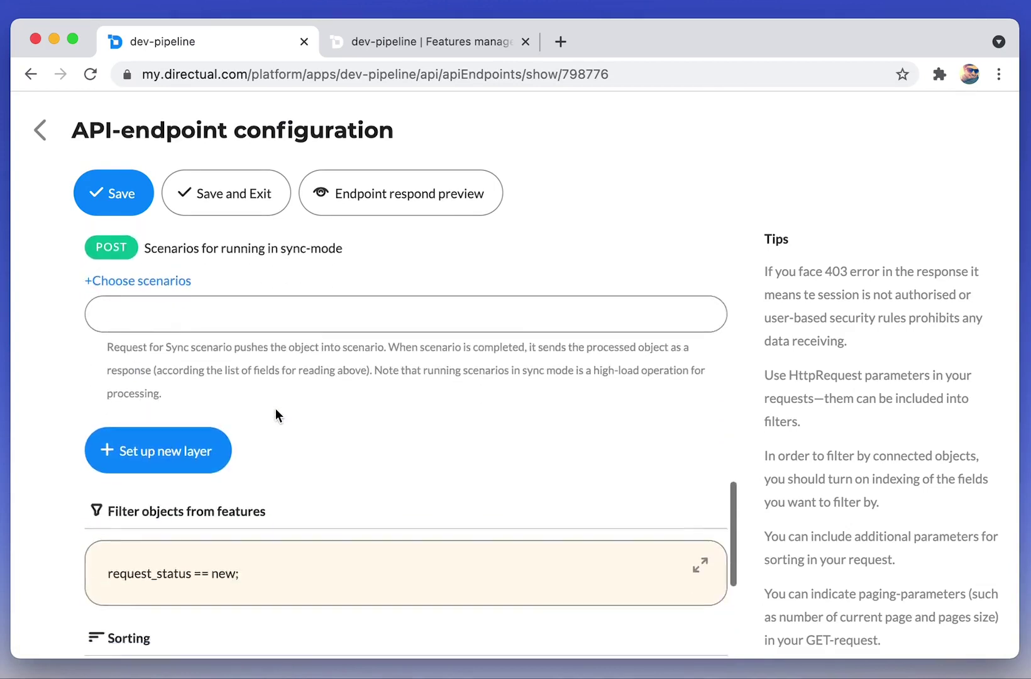
scroll(275, 408, down, 5)
click(209, 435)
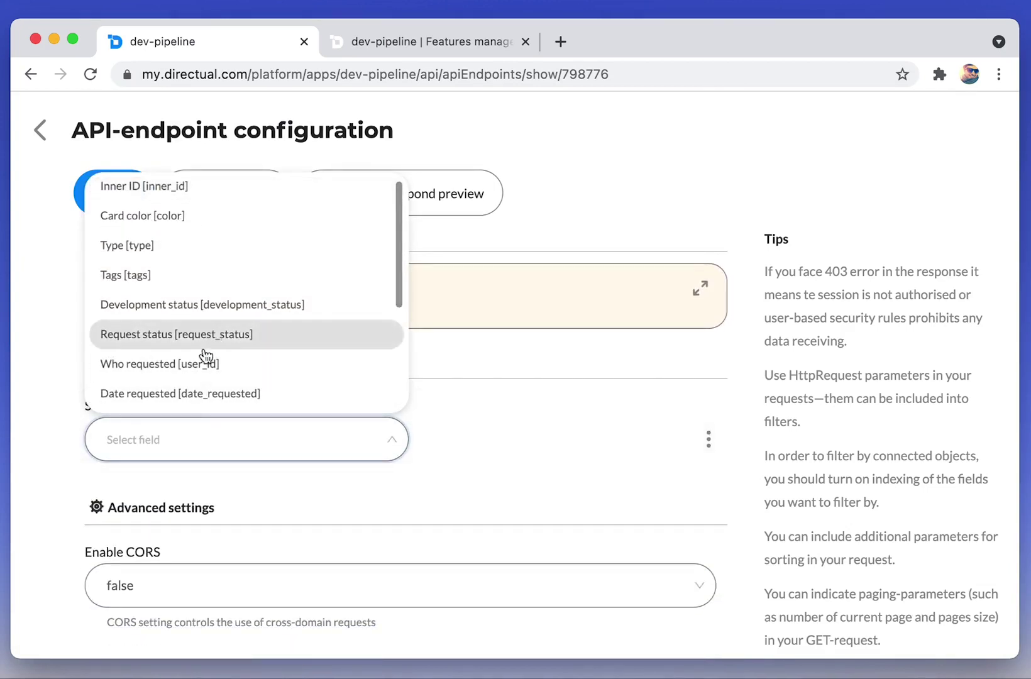
click(209, 397)
click(111, 196)
Step: Reload the portal's Suggested features to confirm T-2 now precedes T-1
click(378, 44)
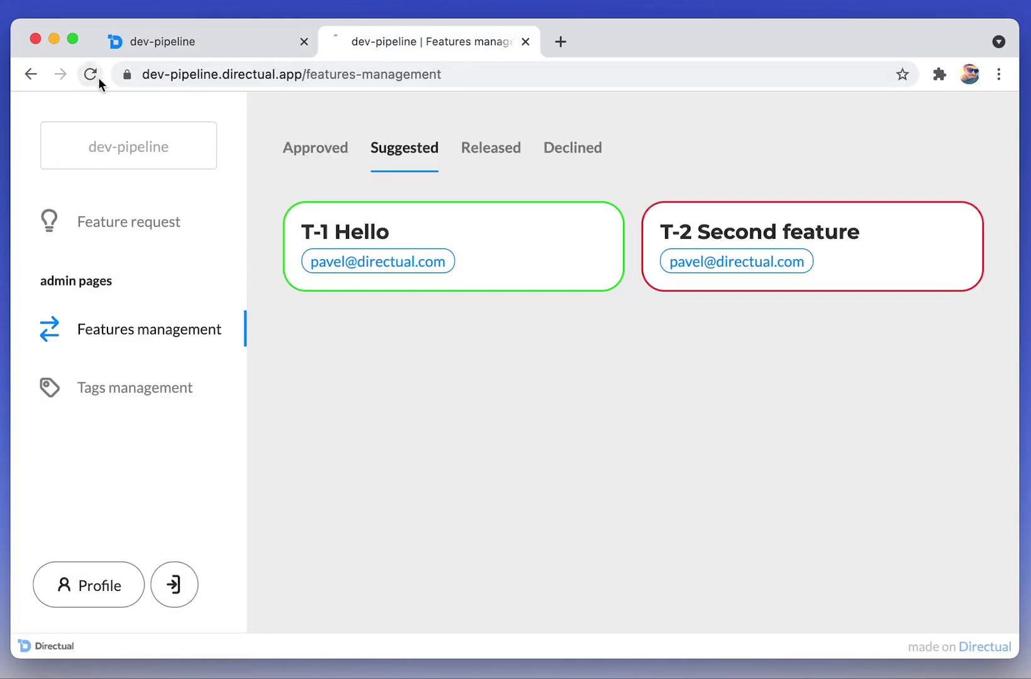
click(94, 76)
click(399, 151)
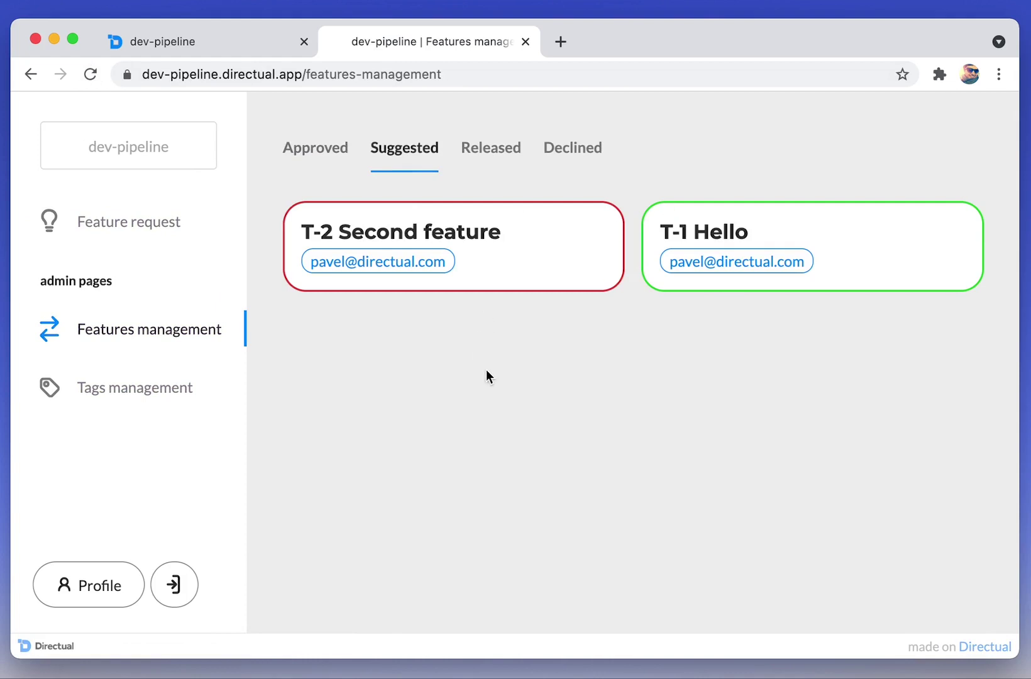
Step: Visit the portal Profile page, then return to Directual's Database structures overview
click(98, 589)
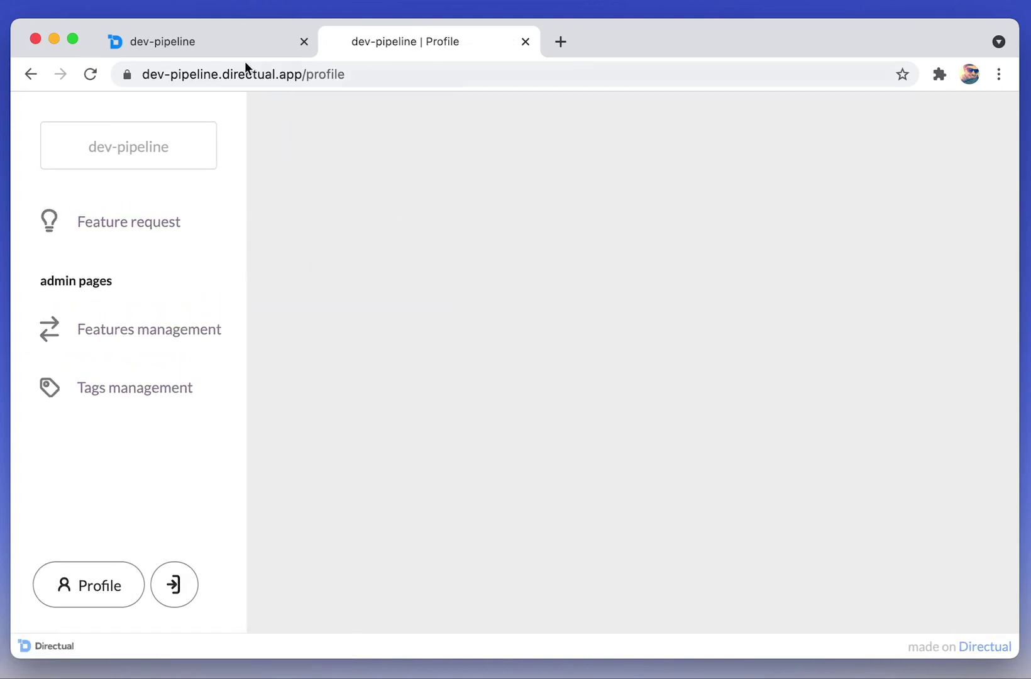
click(198, 40)
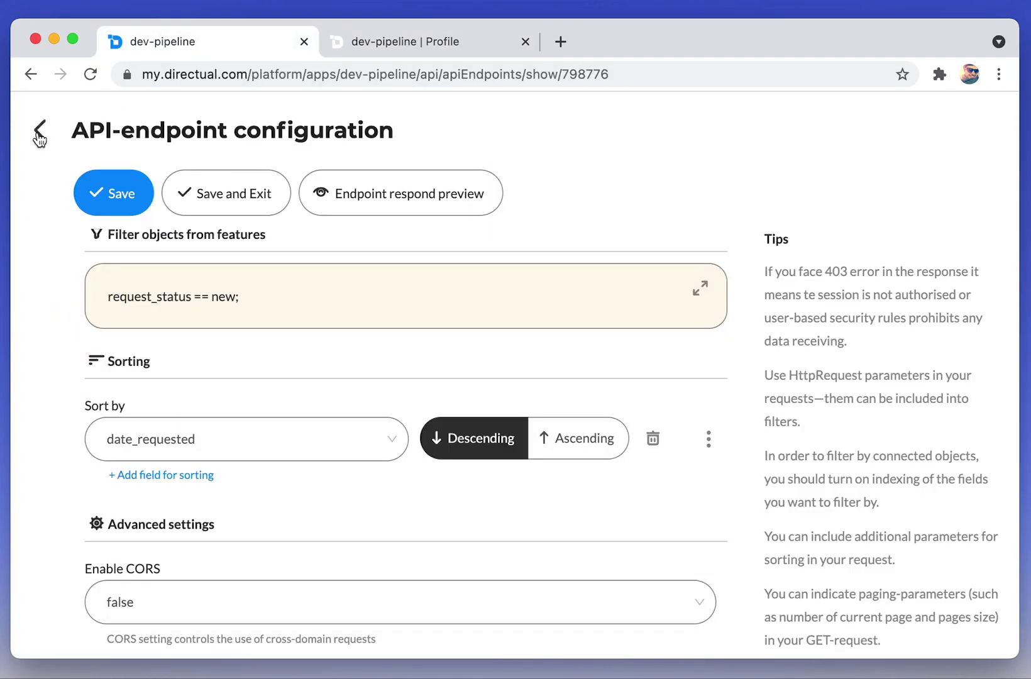
click(39, 133)
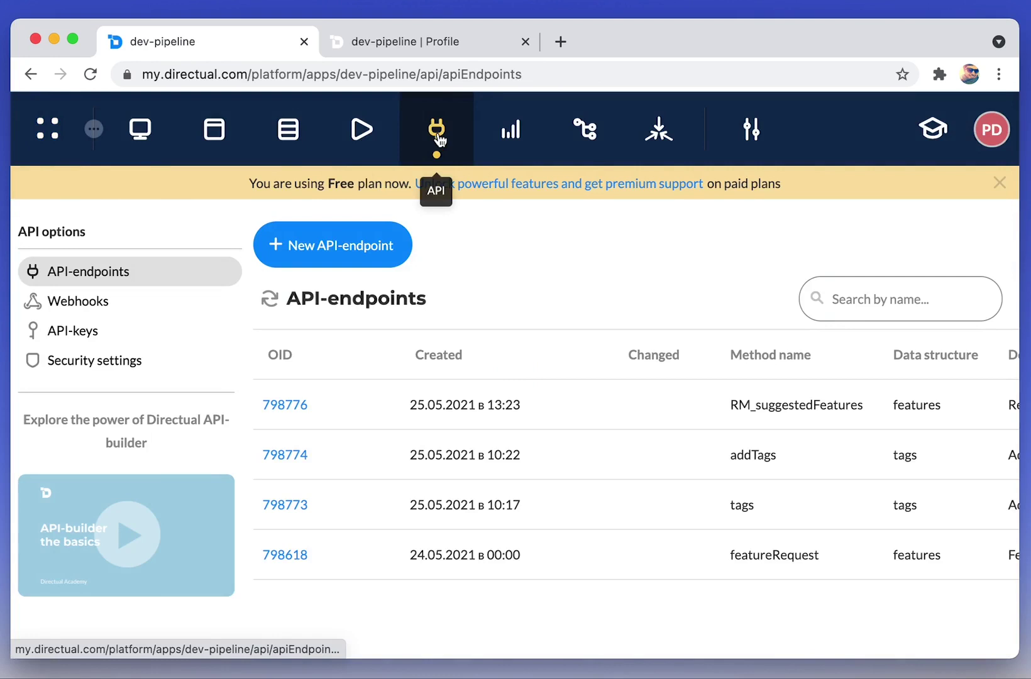
click(288, 129)
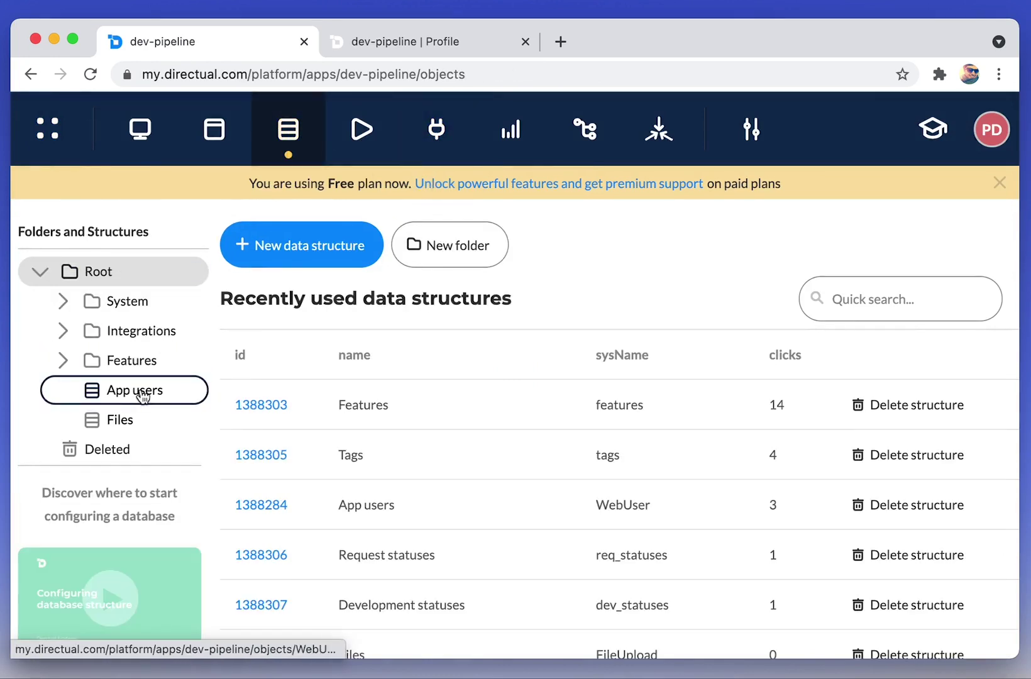
Step: Set the App users (WebUser) visible name to First name plus Last name and save
click(143, 395)
click(391, 265)
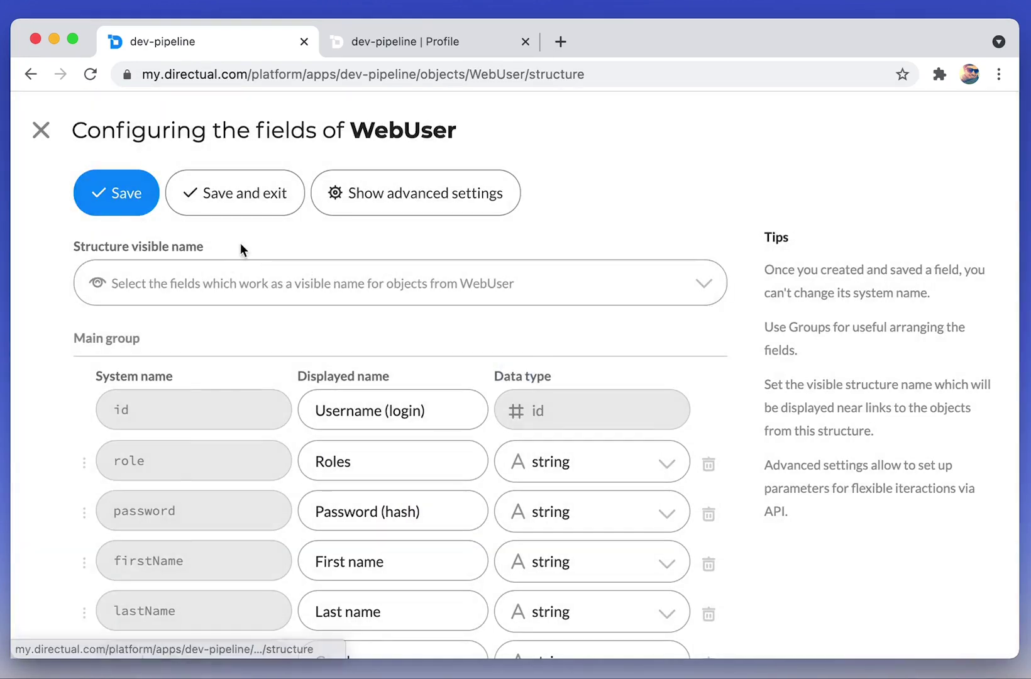
click(203, 283)
text(аш)
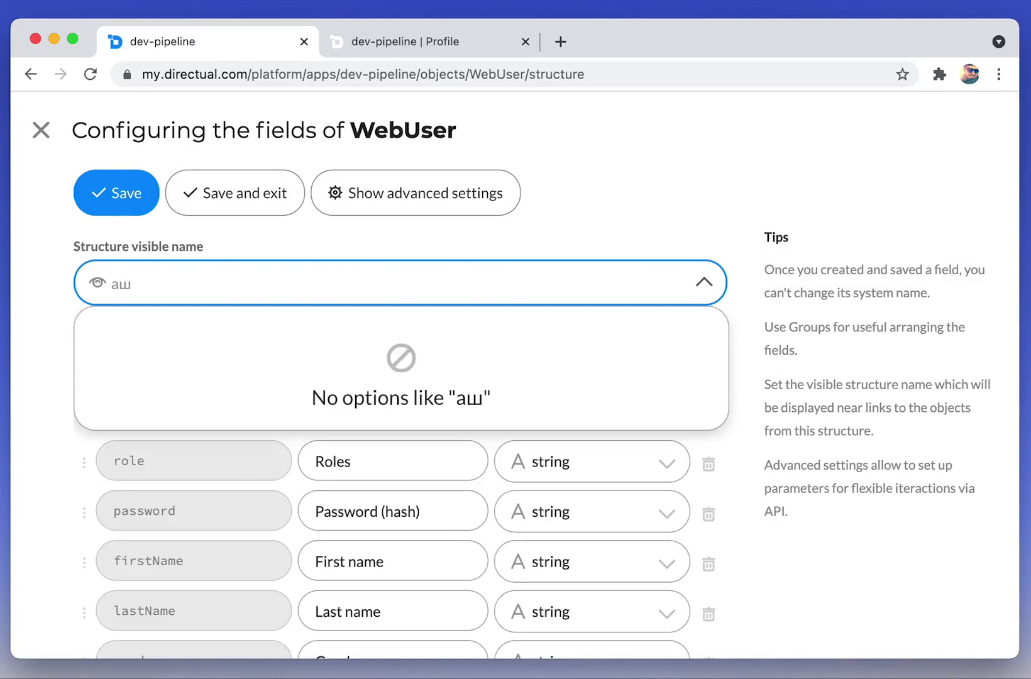
key(BackSpace)
key(BackSpace)
text(fi)
click(248, 326)
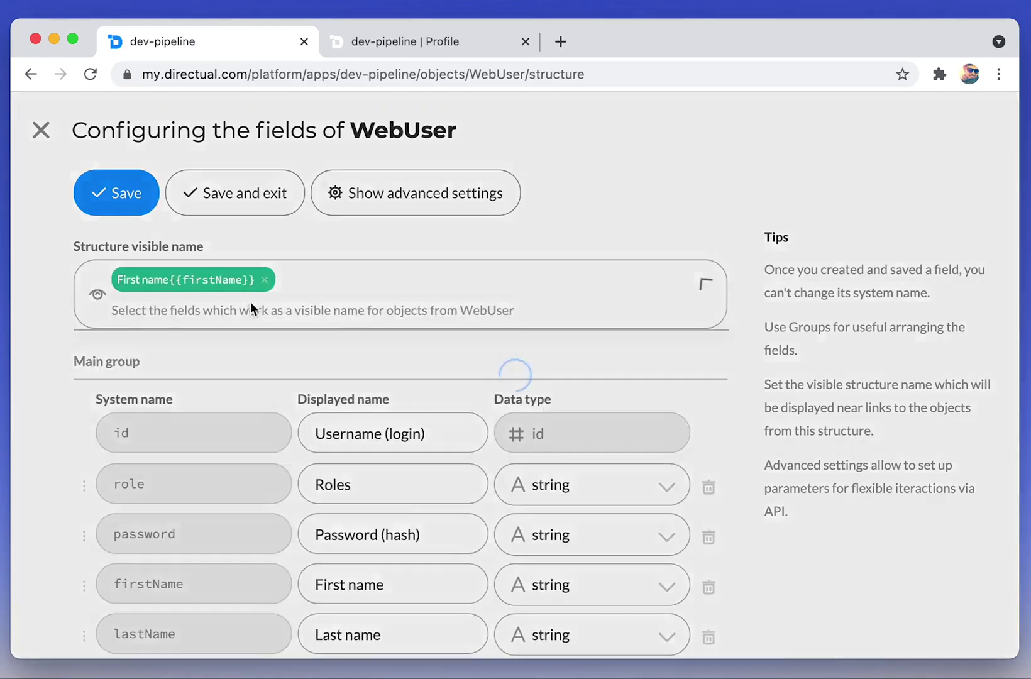
click(311, 293)
text(la)
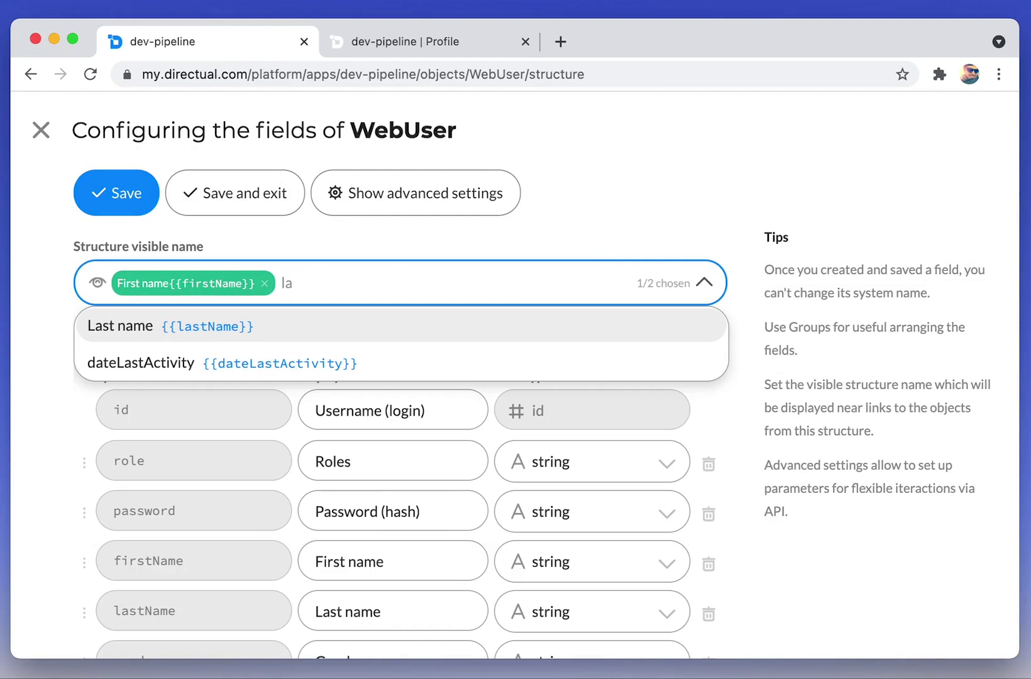
click(157, 325)
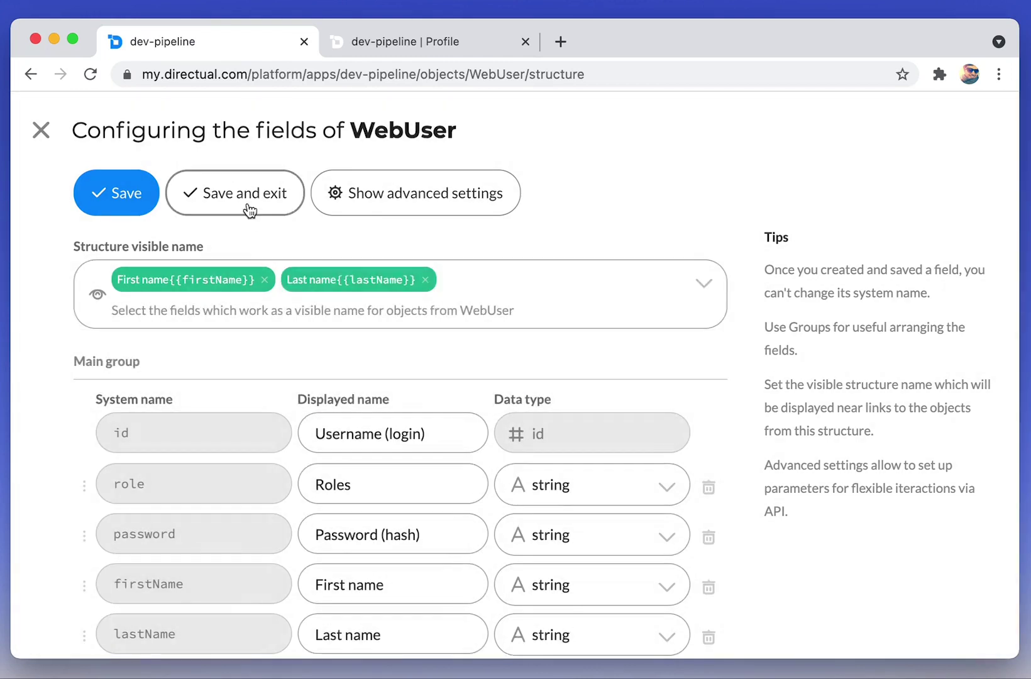
click(254, 207)
Step: Recheck the portal's Suggested features to see cards showing full names
click(416, 44)
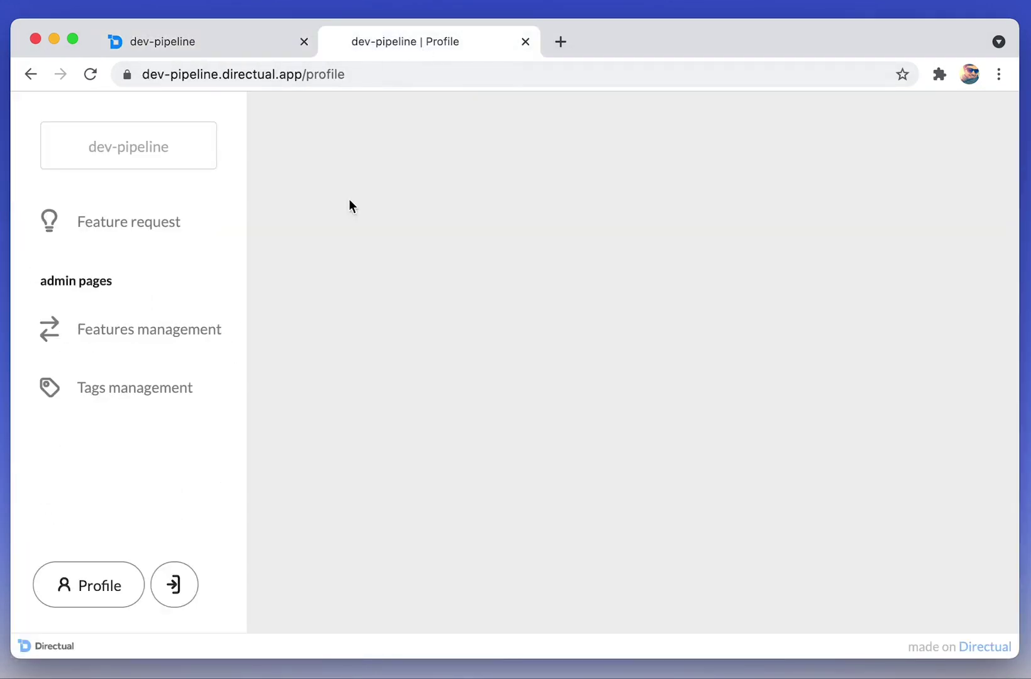
click(168, 330)
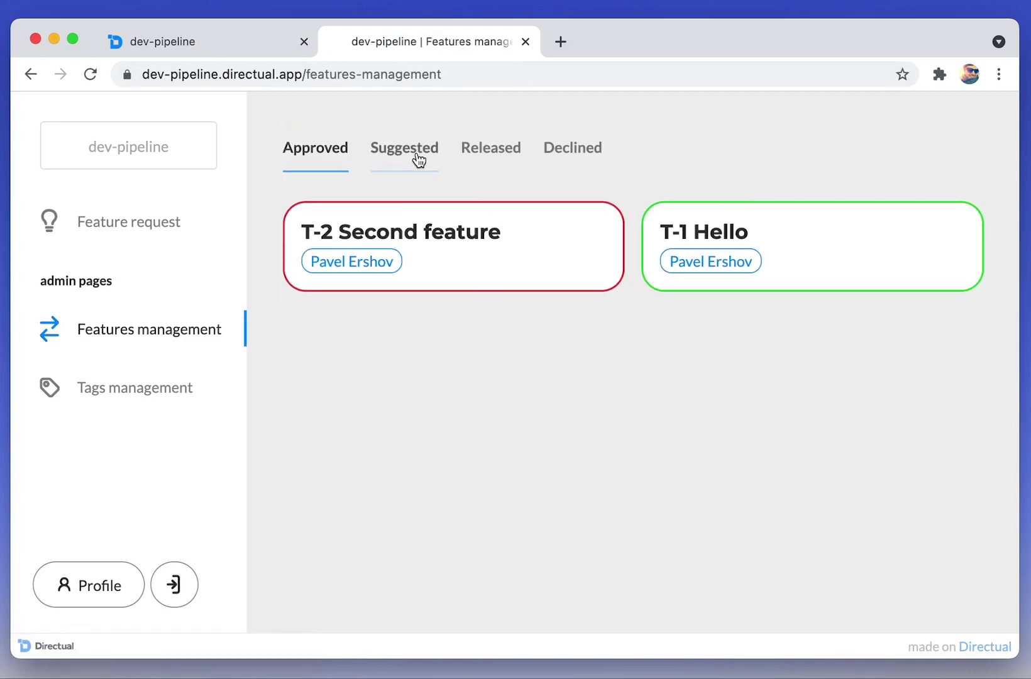
click(416, 157)
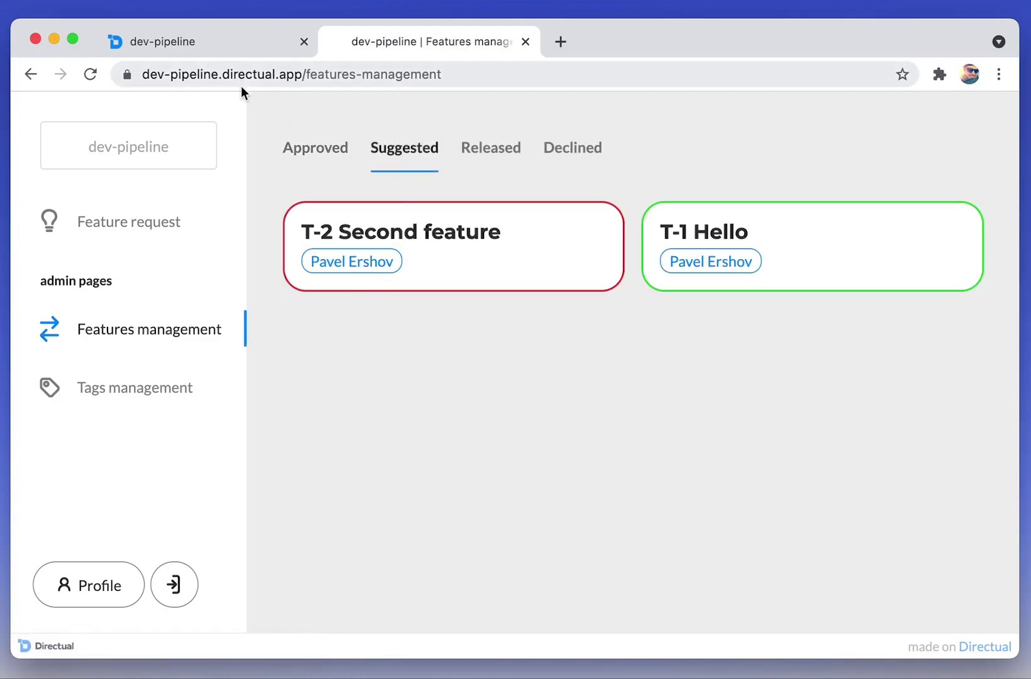
click(188, 41)
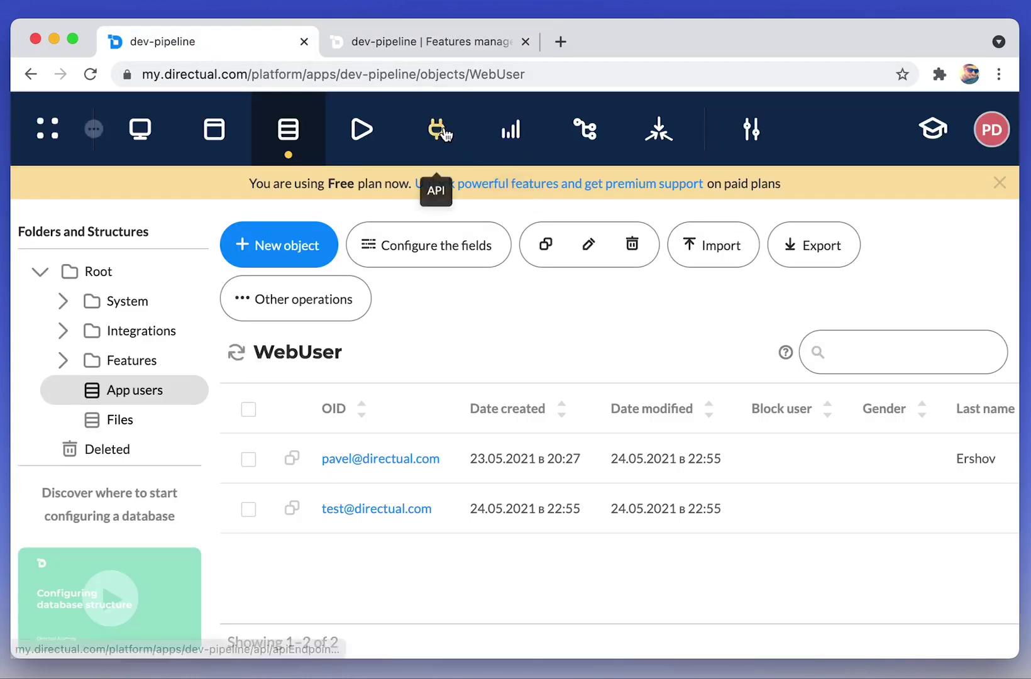
Step: Create a new WebUser API endpoint with method 'profile' and description 'Profile'
click(436, 148)
click(322, 258)
click(257, 338)
text(web)
click(383, 486)
click(437, 428)
text(p)
click(273, 531)
text(Pr)
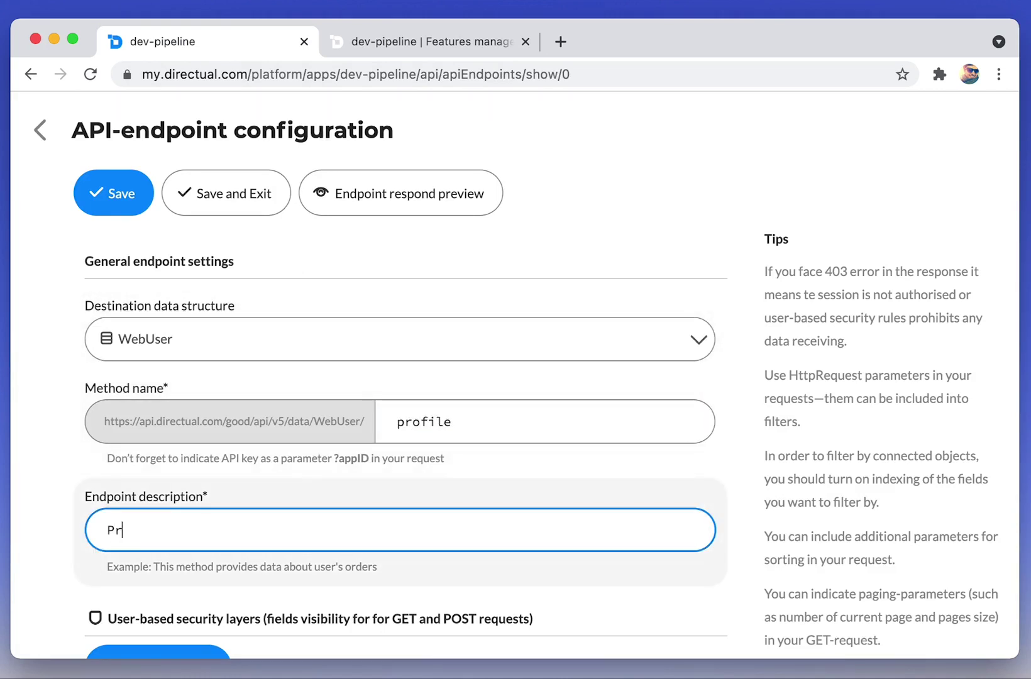
Step: Add a security layer making id, firstName and lastName readable
scroll(350, 592, down, 5)
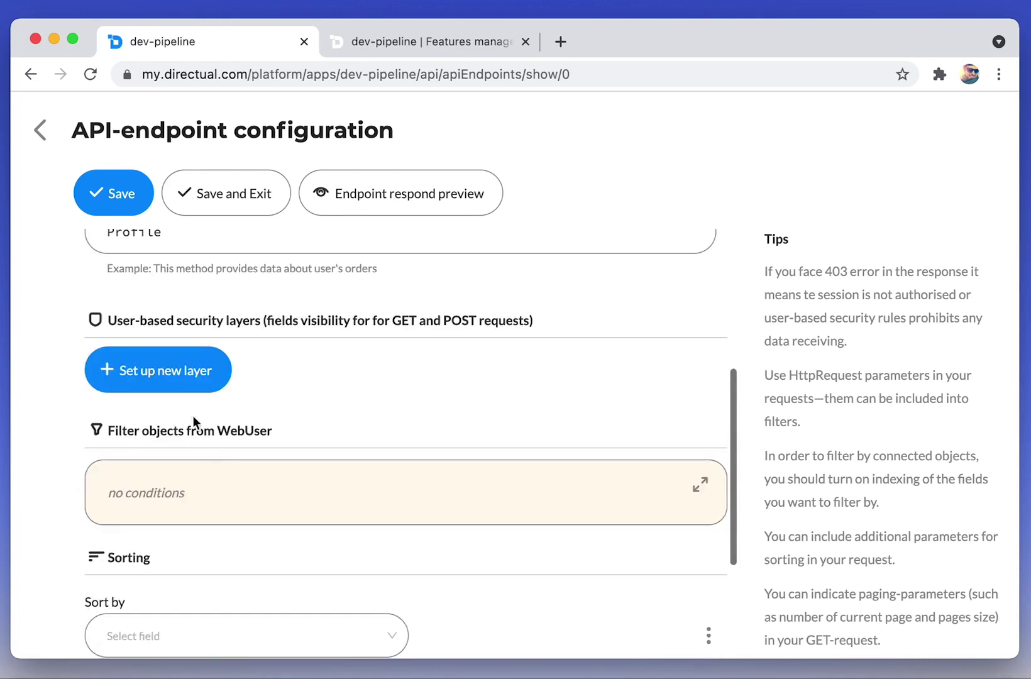
click(178, 374)
scroll(201, 379, down, 3)
click(179, 403)
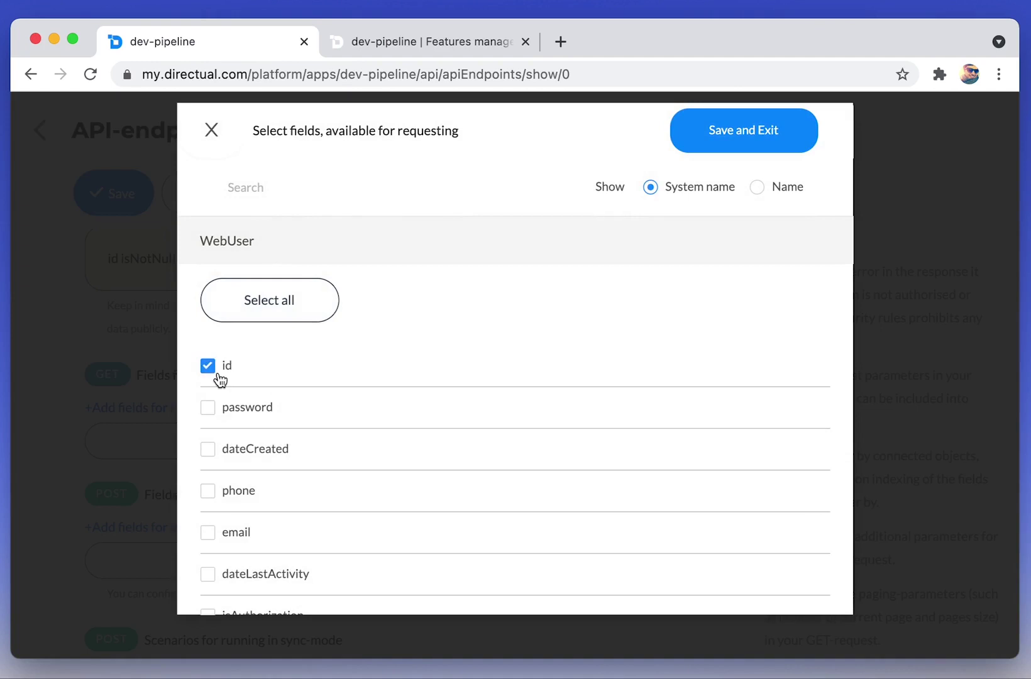
scroll(260, 472, down, 4)
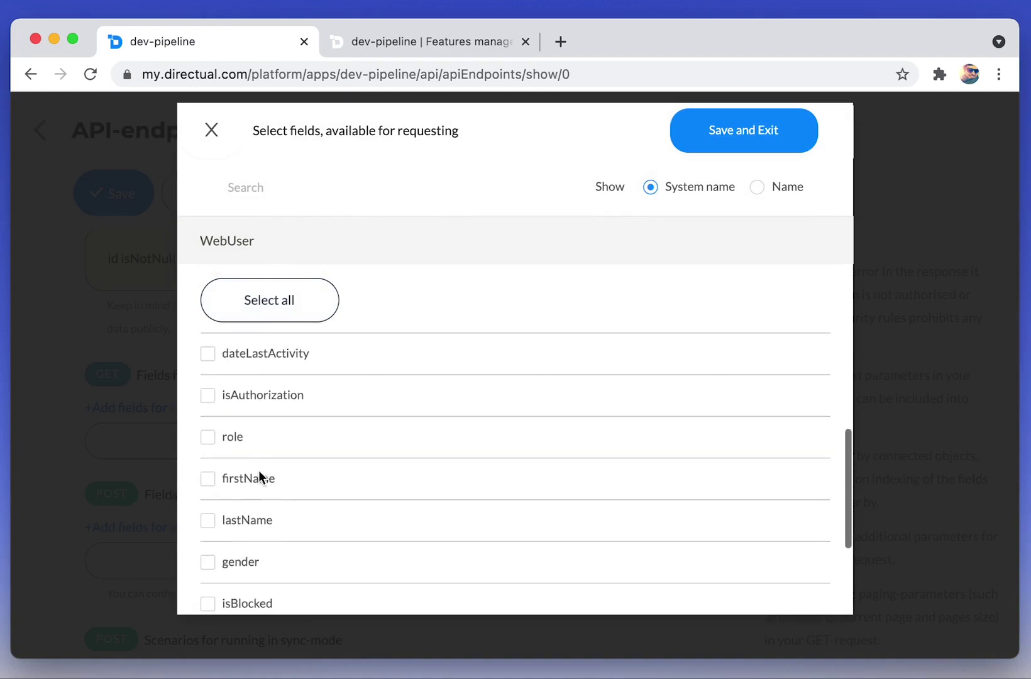
click(246, 515)
click(742, 137)
Step: Make id, firstName and lastName writable fields on the endpoint
scroll(184, 524, down, 2)
click(159, 487)
click(233, 368)
scroll(267, 490, down, 5)
click(237, 443)
click(236, 479)
click(764, 130)
scroll(92, 495, down, 10)
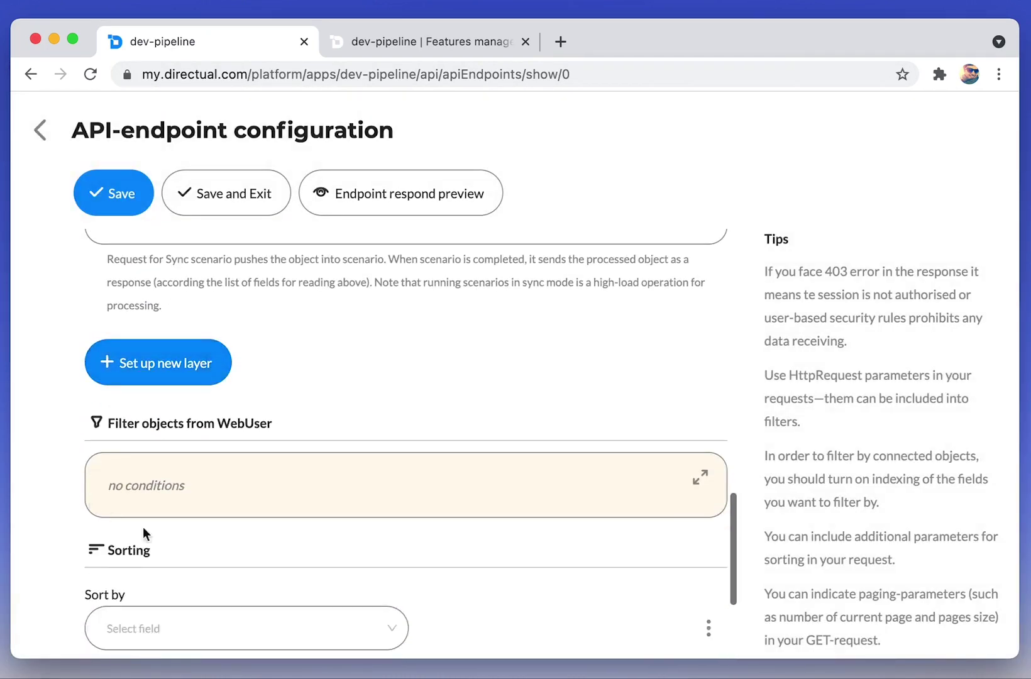
Step: Filter on Username (login) id equal to {{id}} and save the endpoint
click(698, 478)
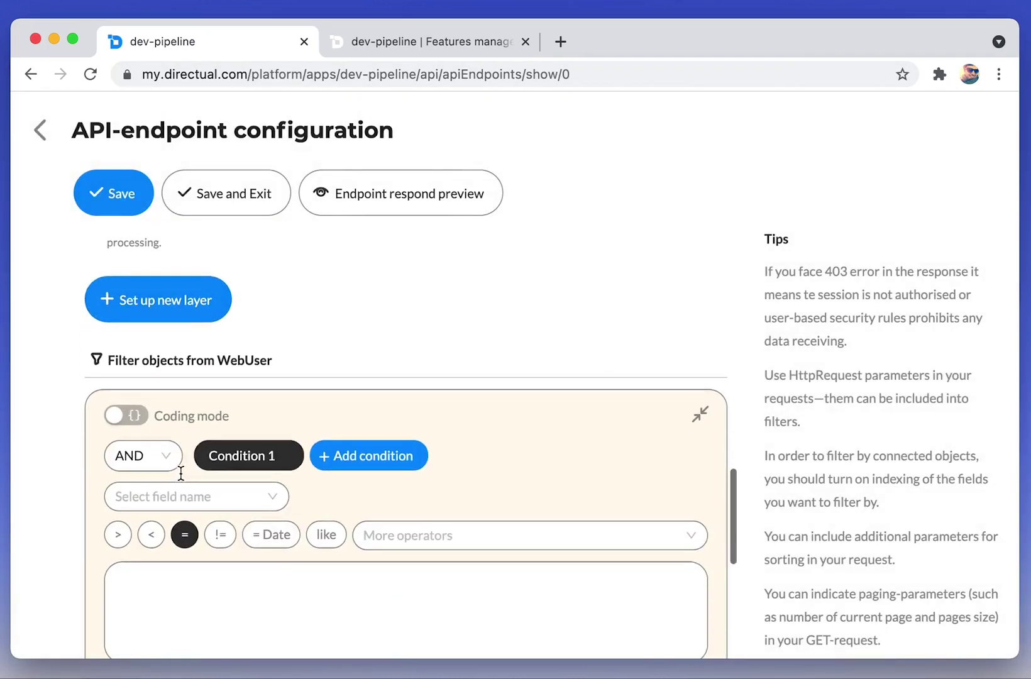
click(177, 494)
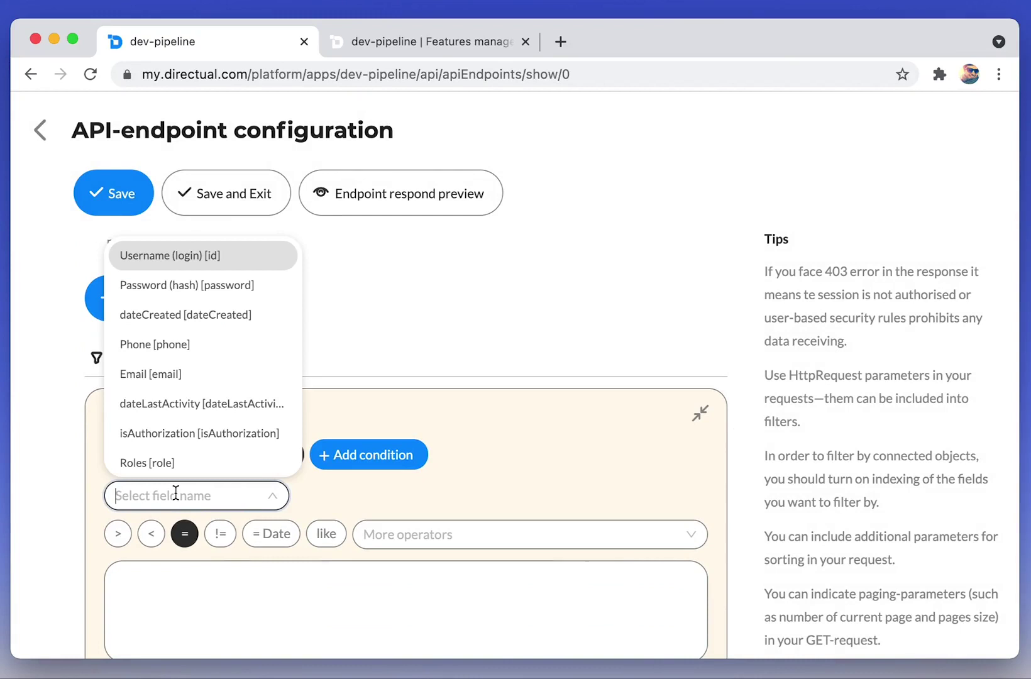
key(Return)
scroll(209, 495, down, 3)
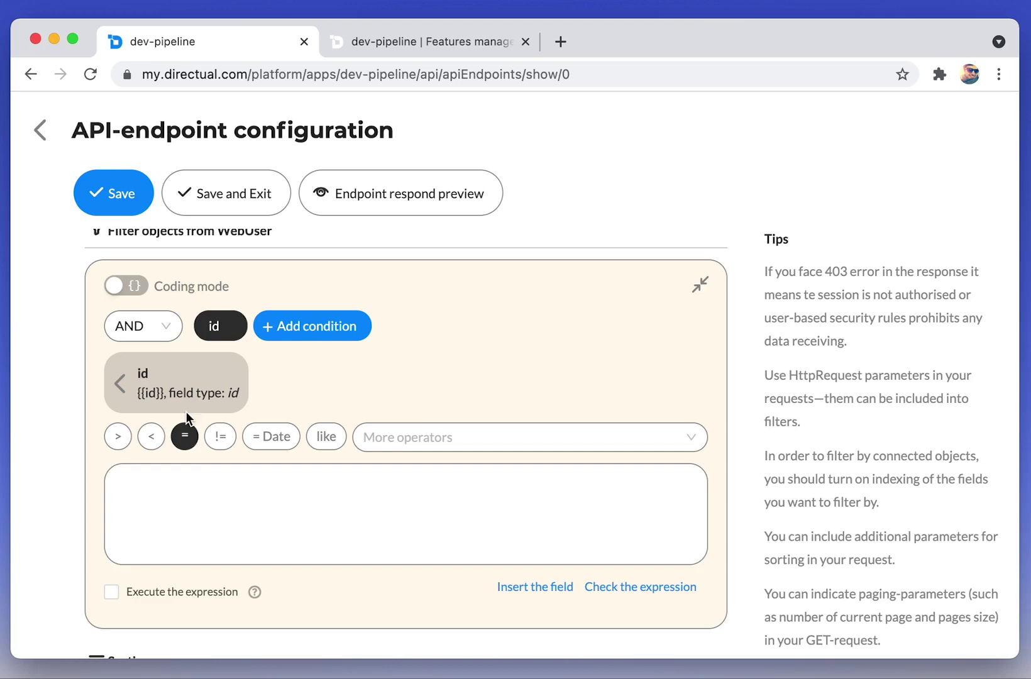
click(536, 588)
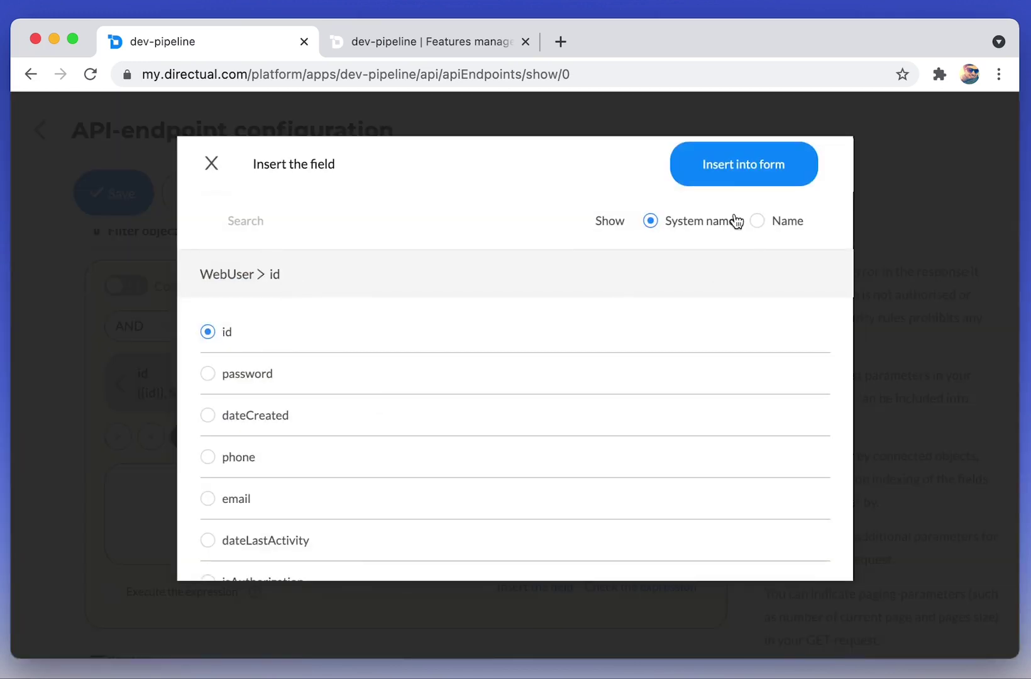
click(725, 162)
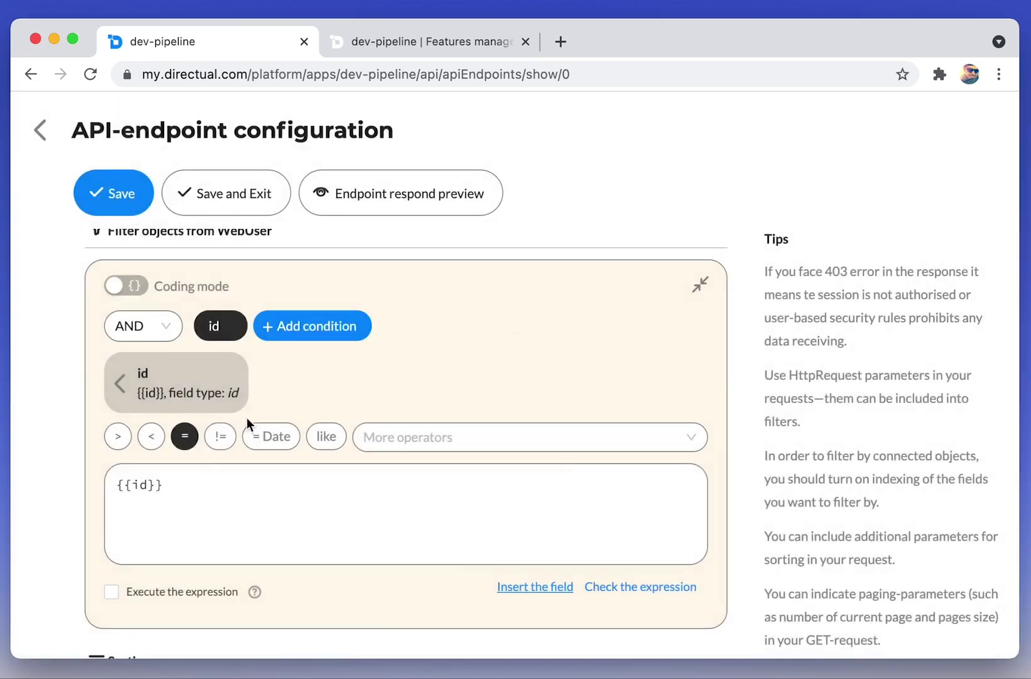
click(142, 208)
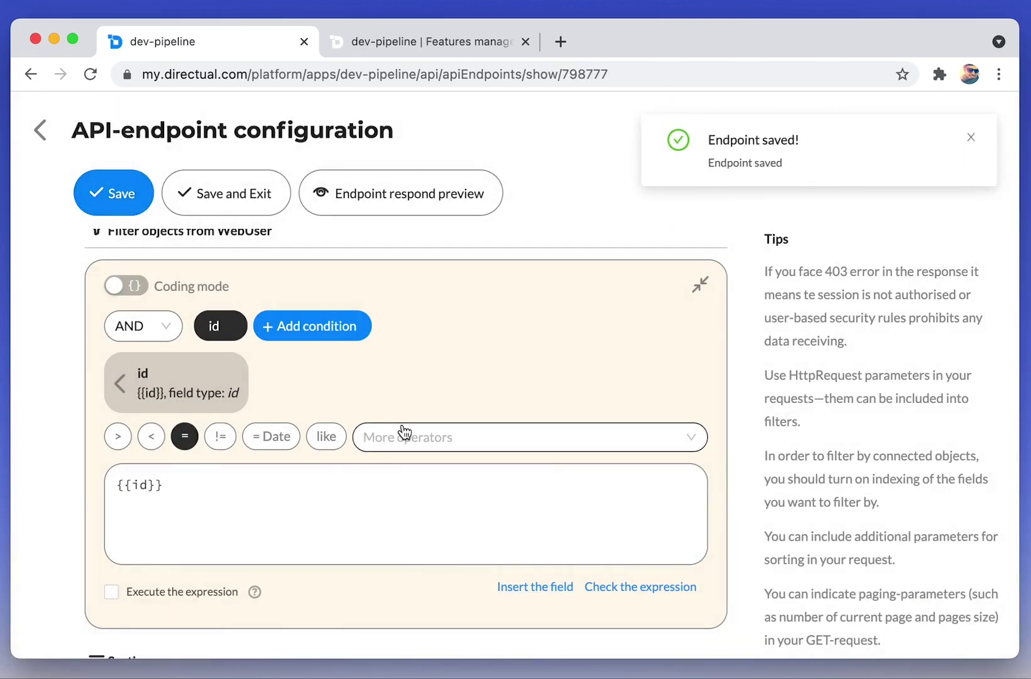
scroll(405, 433, up, 15)
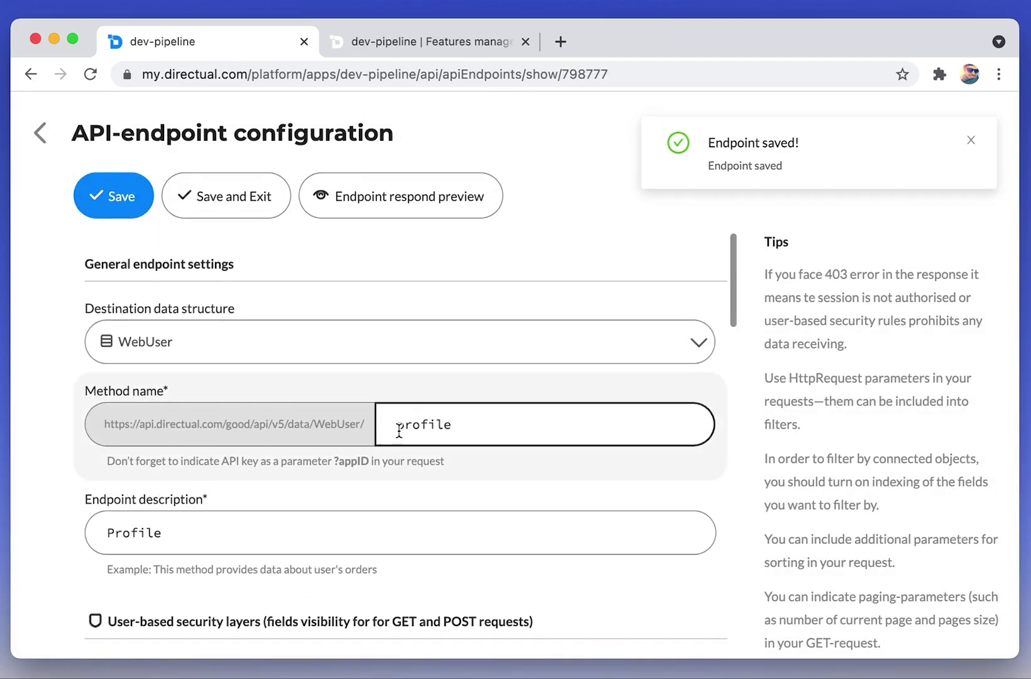
Step: Preview the response as a chosen app user, check firstName and lastName, then save and exit
click(366, 199)
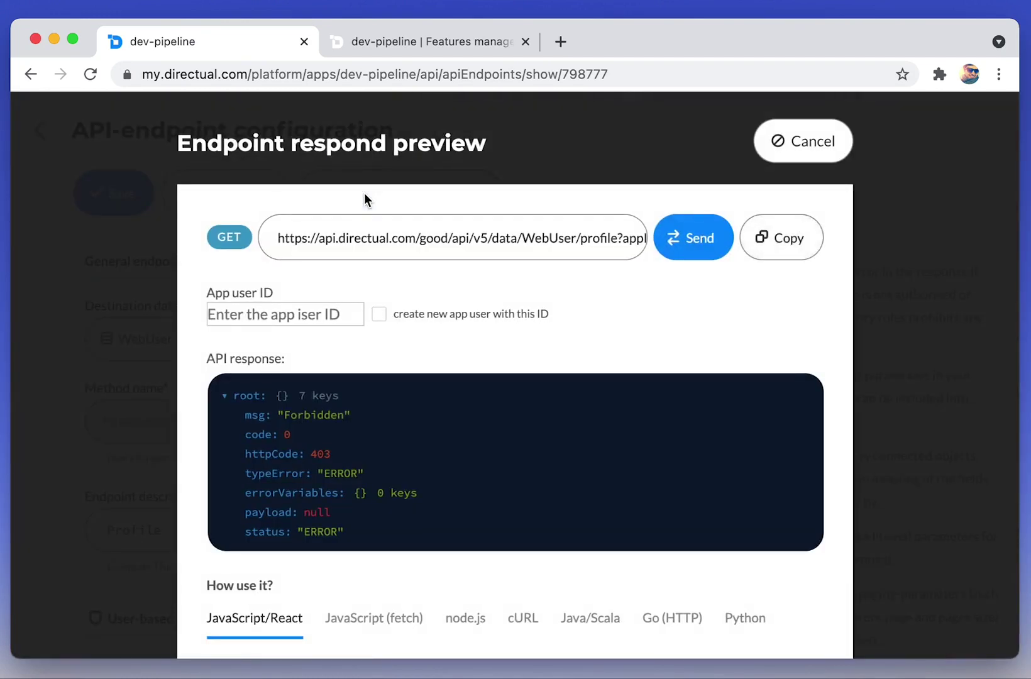
click(272, 313)
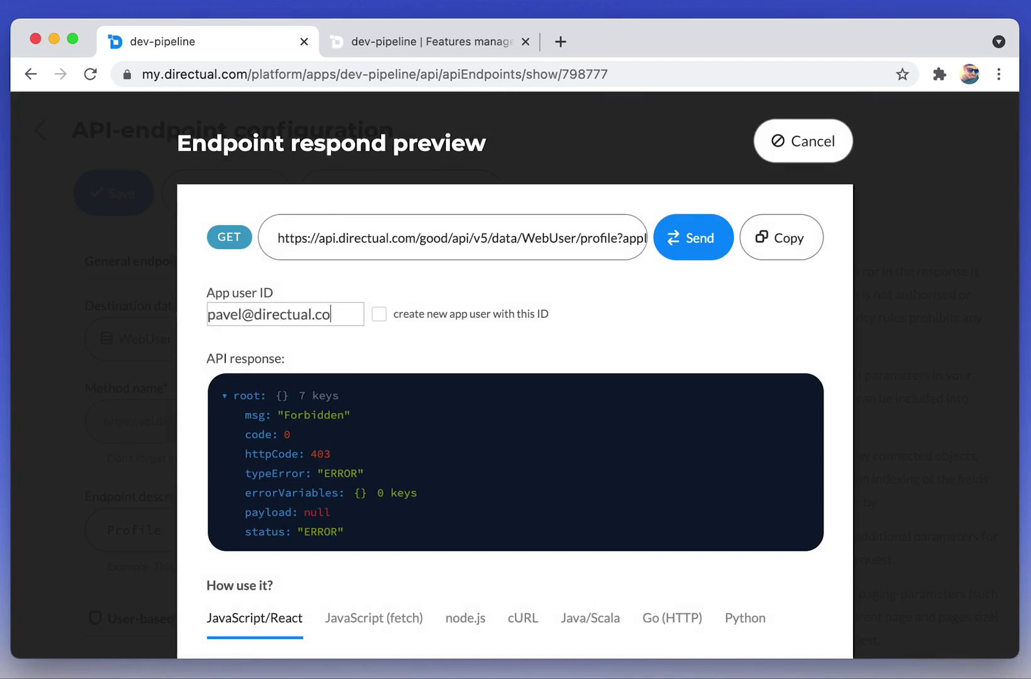
click(704, 233)
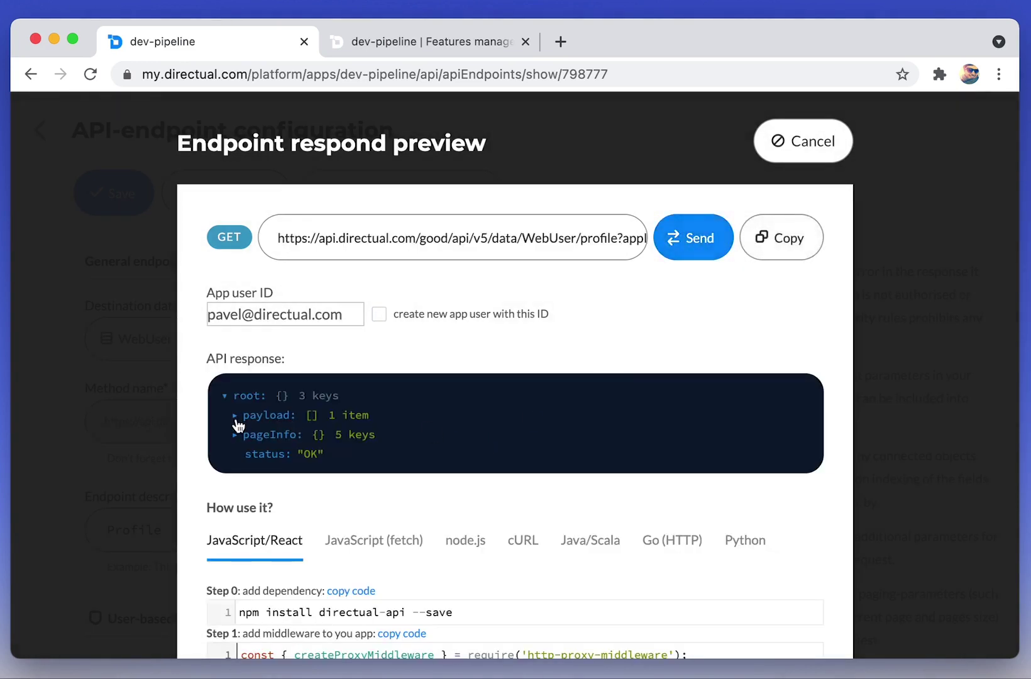
click(236, 419)
click(244, 437)
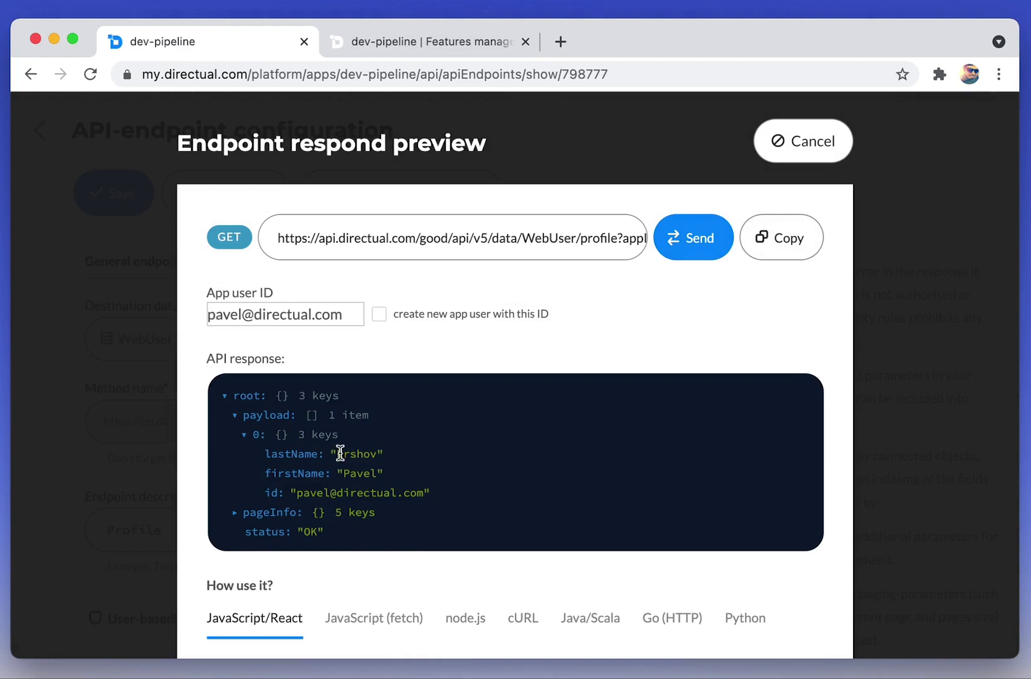
click(800, 162)
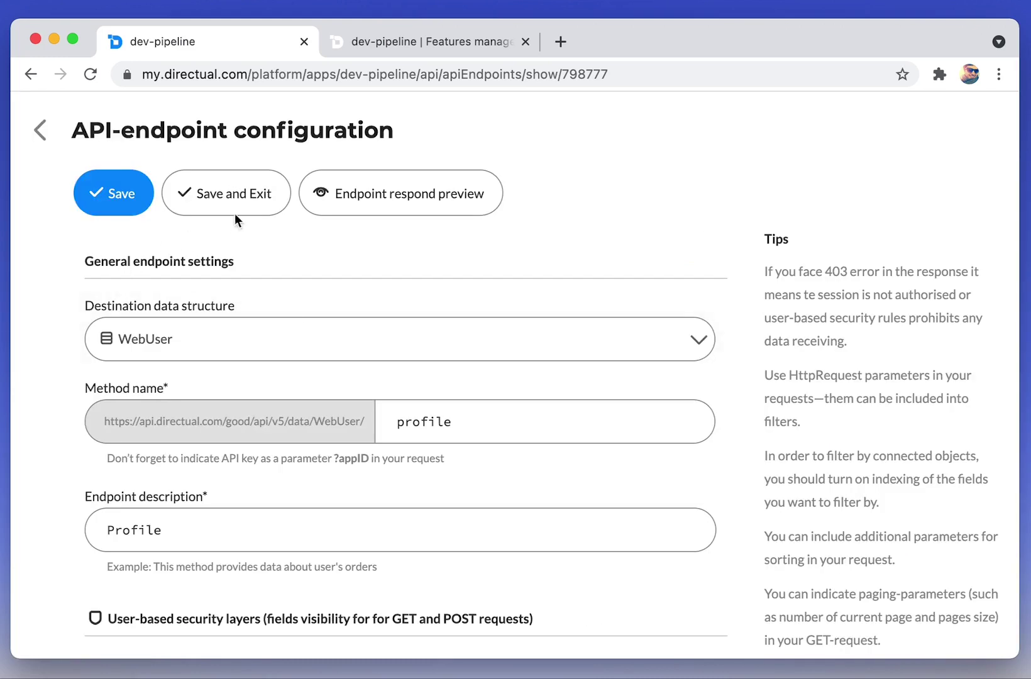
click(233, 203)
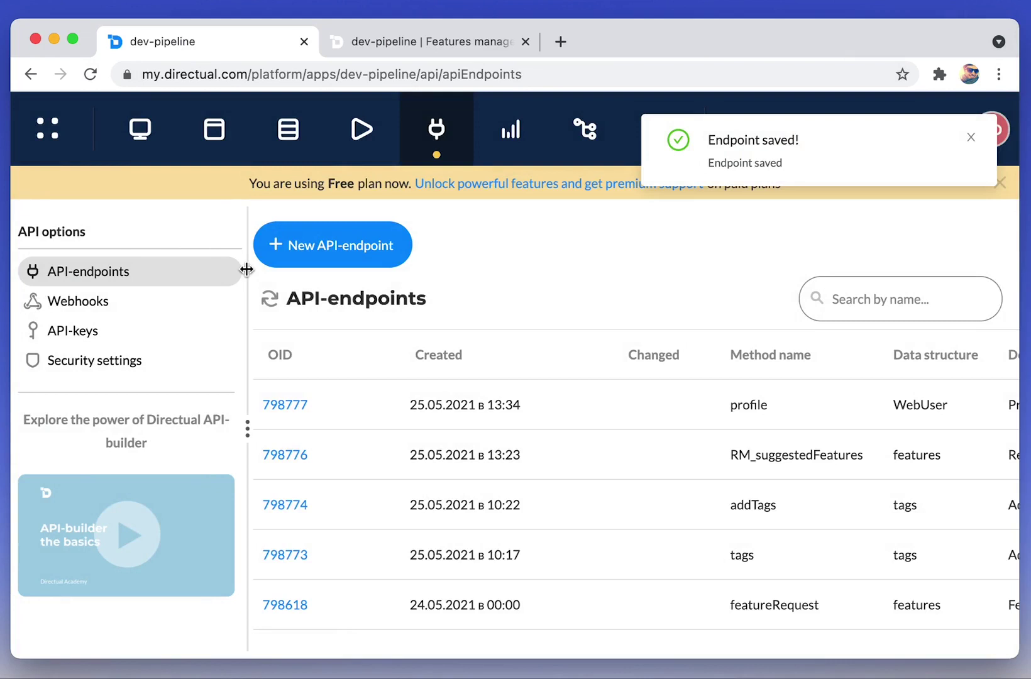
Step: Add a form to the Profile page's empty column, fed by the WebUser / Profile endpoint
click(214, 137)
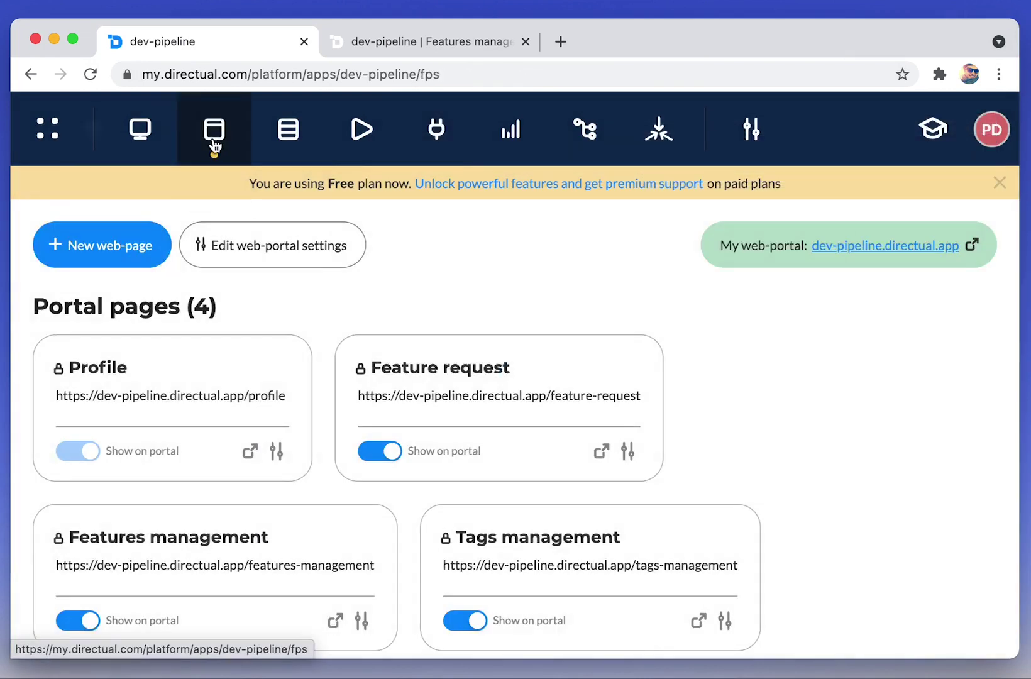
click(1001, 184)
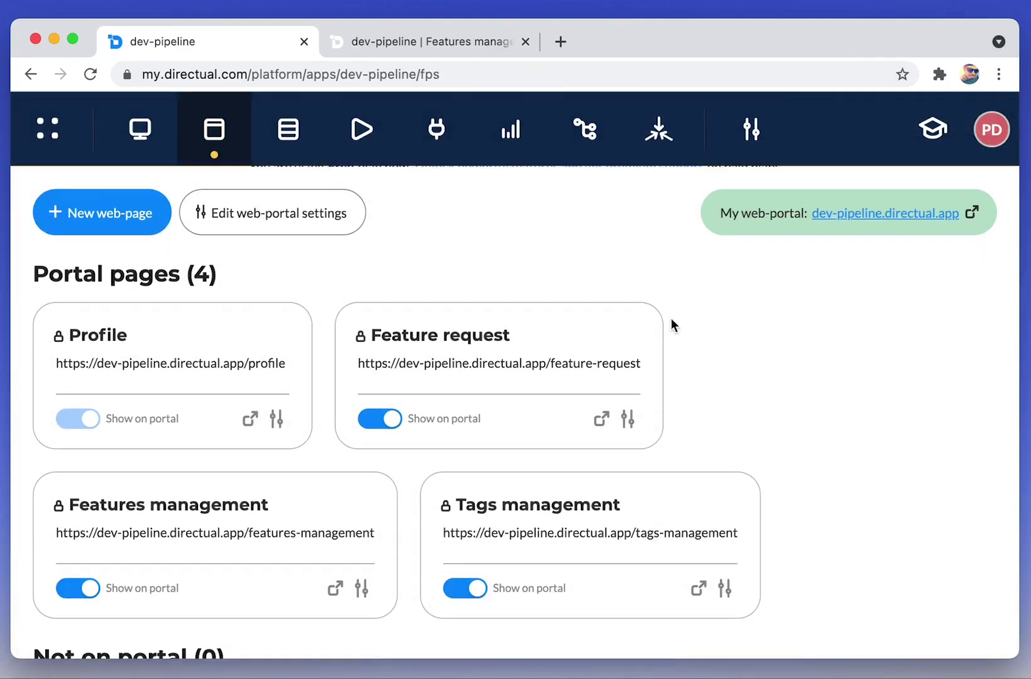
click(174, 338)
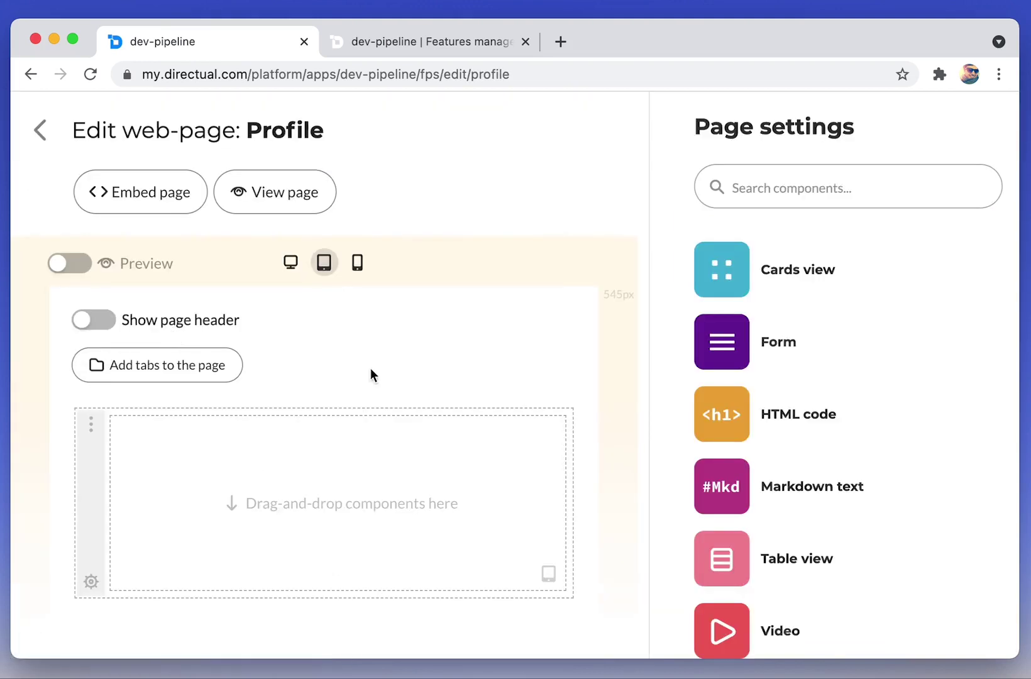
click(432, 473)
drag(729, 426, 376, 472)
click(718, 373)
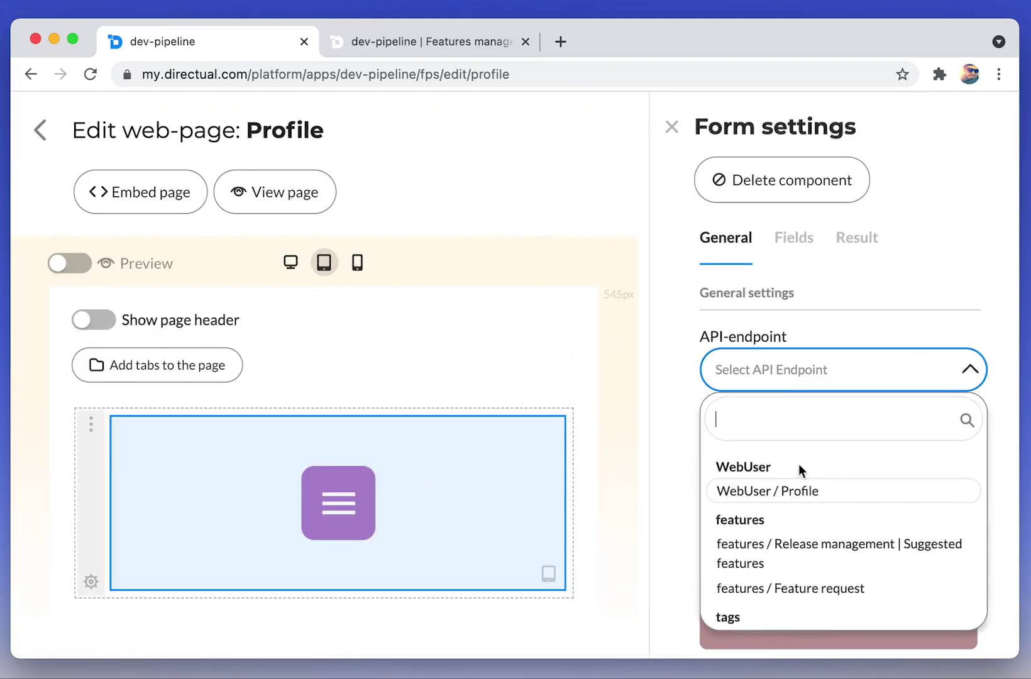
click(789, 487)
Step: Reorder the form fields, make it edit the record matching User's ID, and view the live Profile page
click(796, 242)
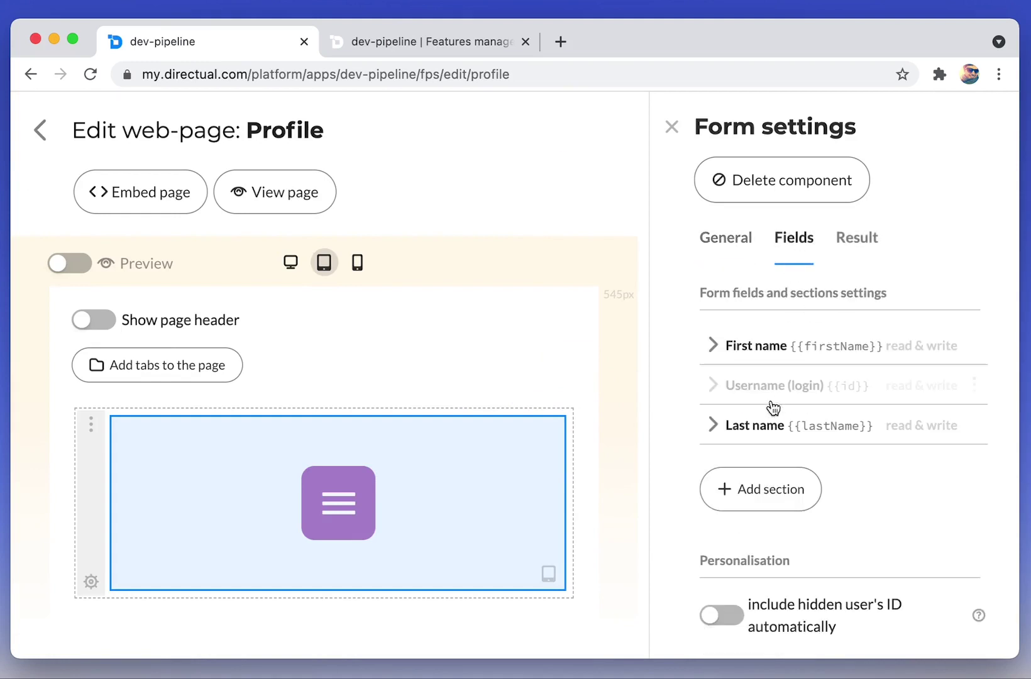
drag(960, 429, 830, 403)
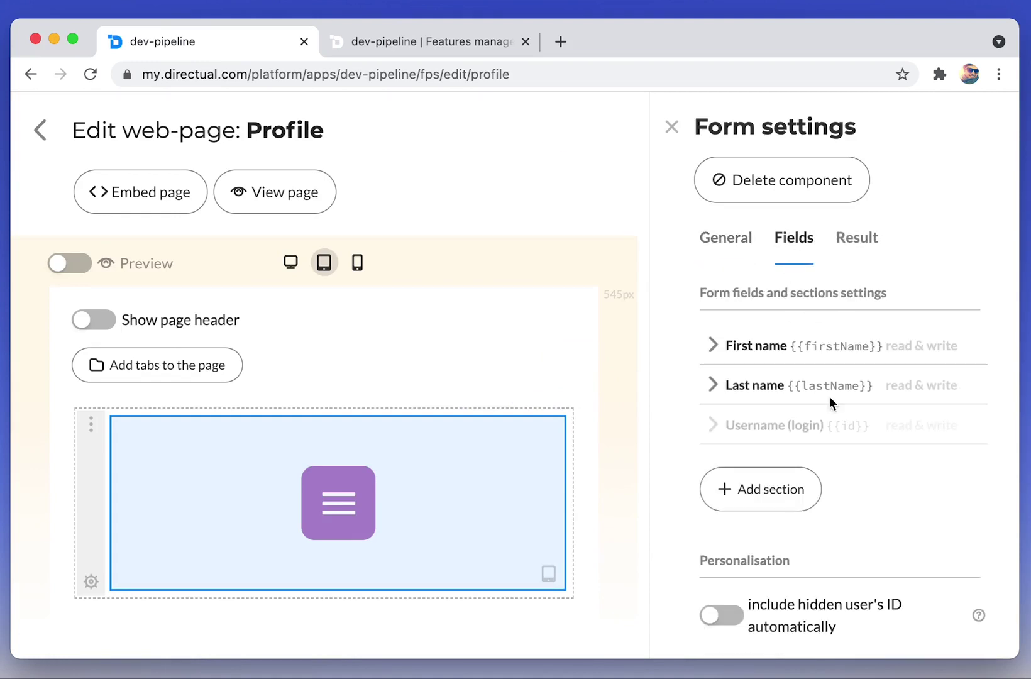
scroll(752, 398, down, 3)
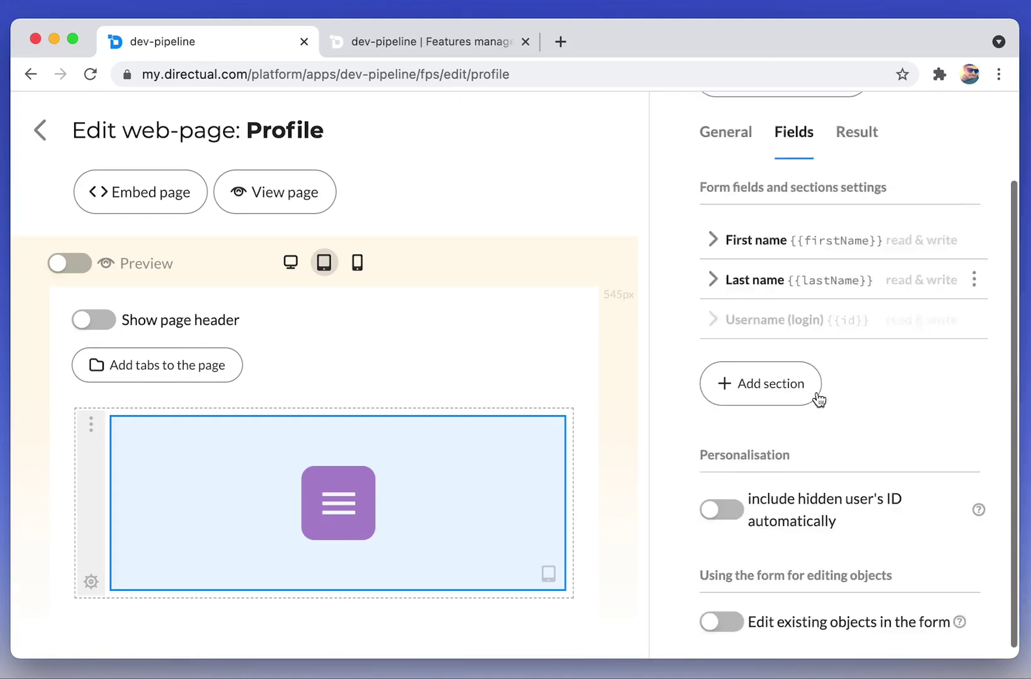
click(723, 611)
scroll(748, 553, down, 6)
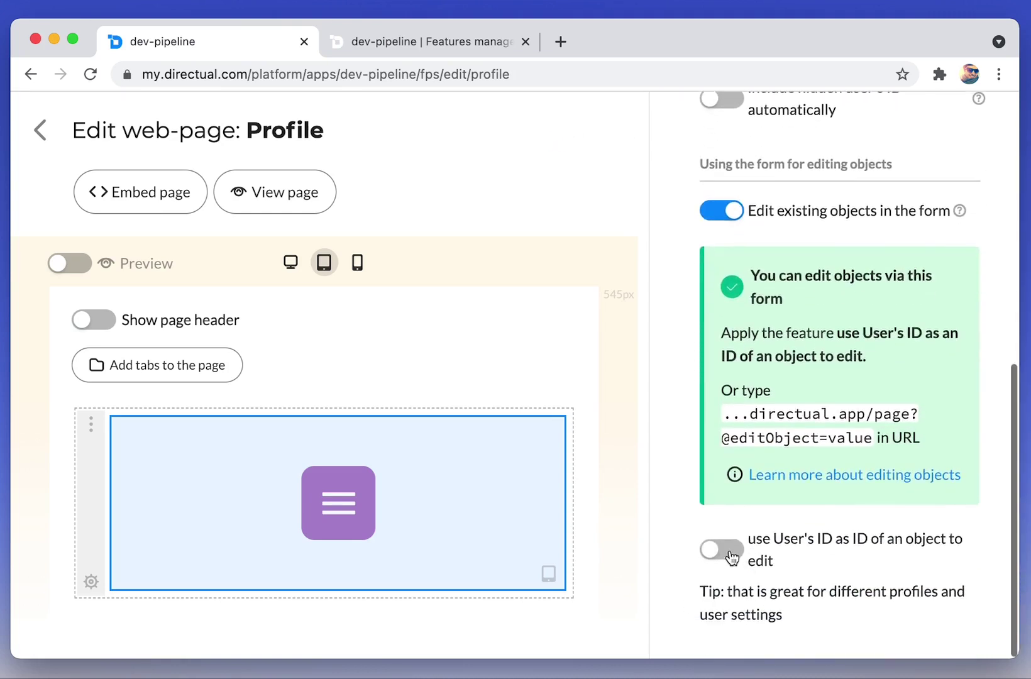
click(729, 553)
scroll(811, 523, up, 4)
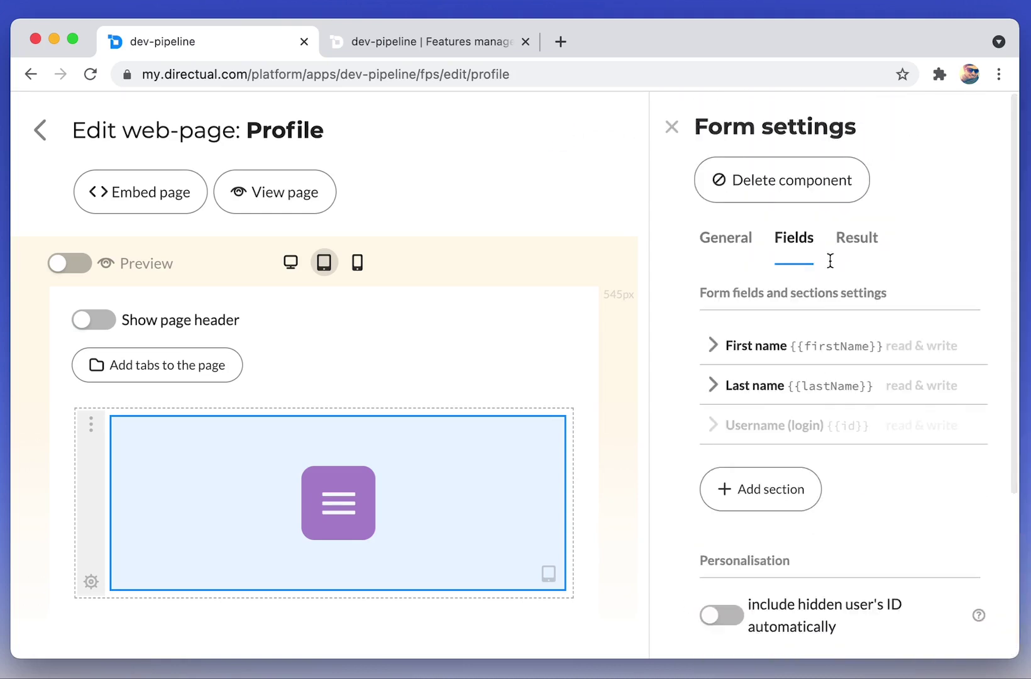
click(728, 245)
click(461, 40)
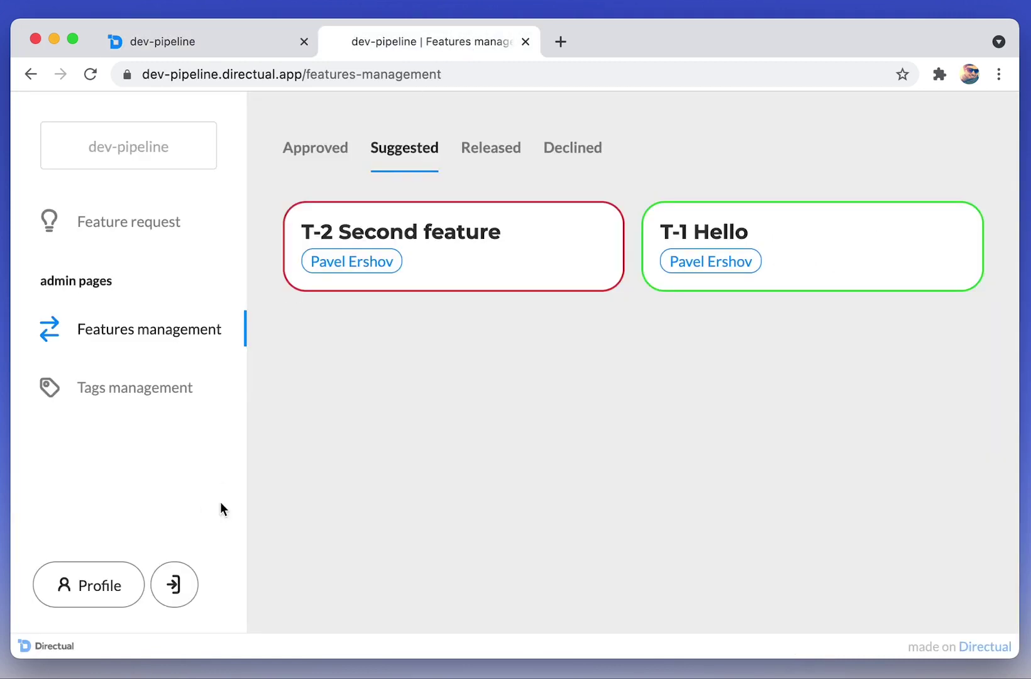
click(97, 586)
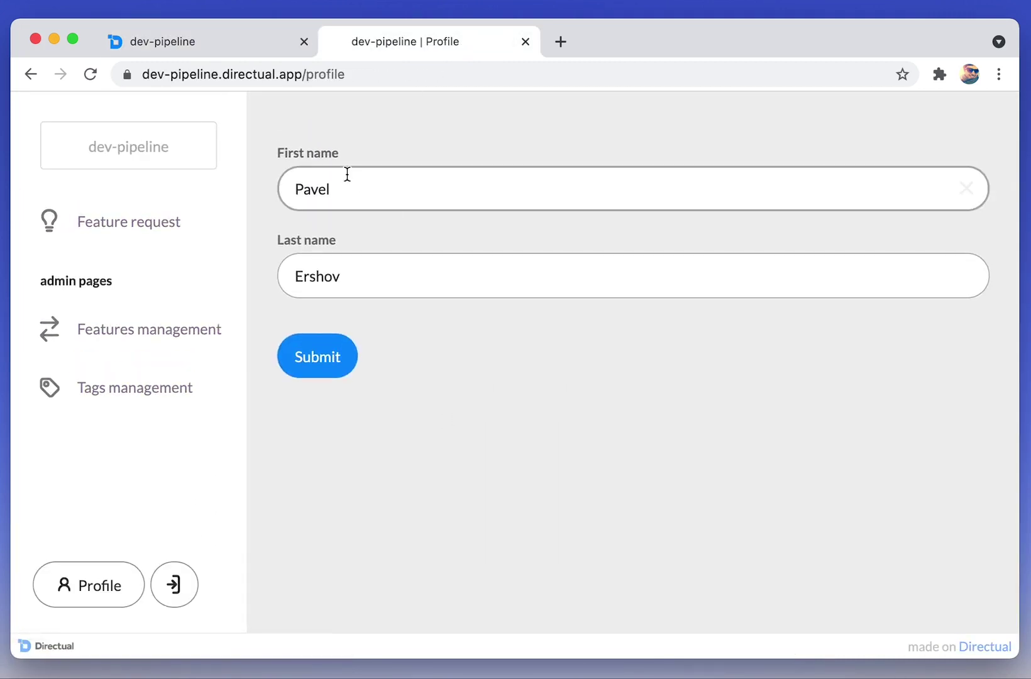